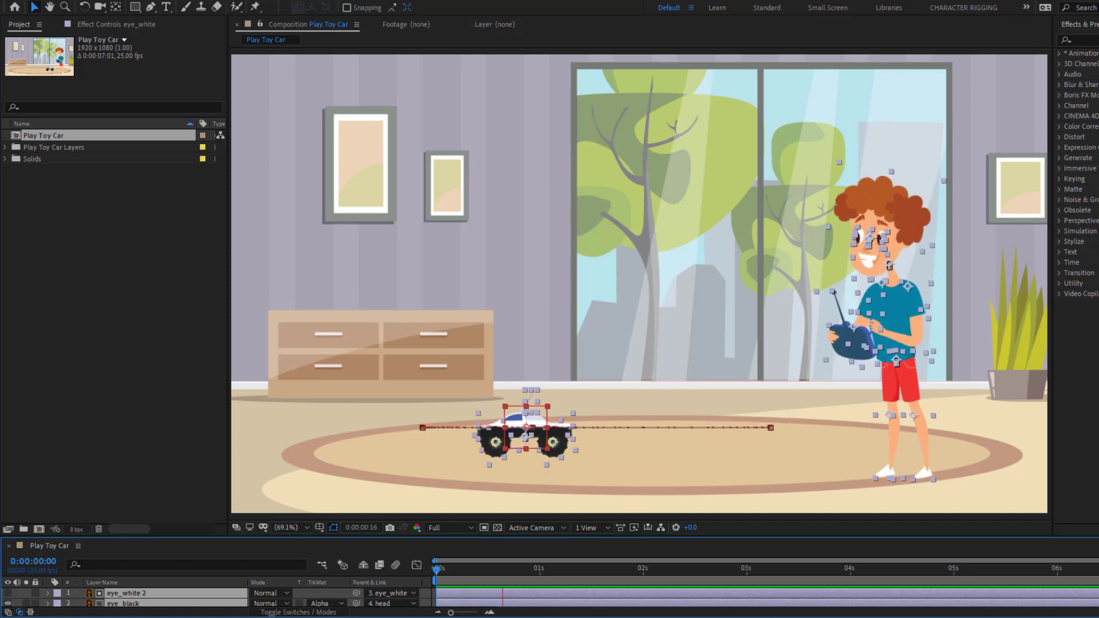
key(grave)
scroll(449, 435, up, 3)
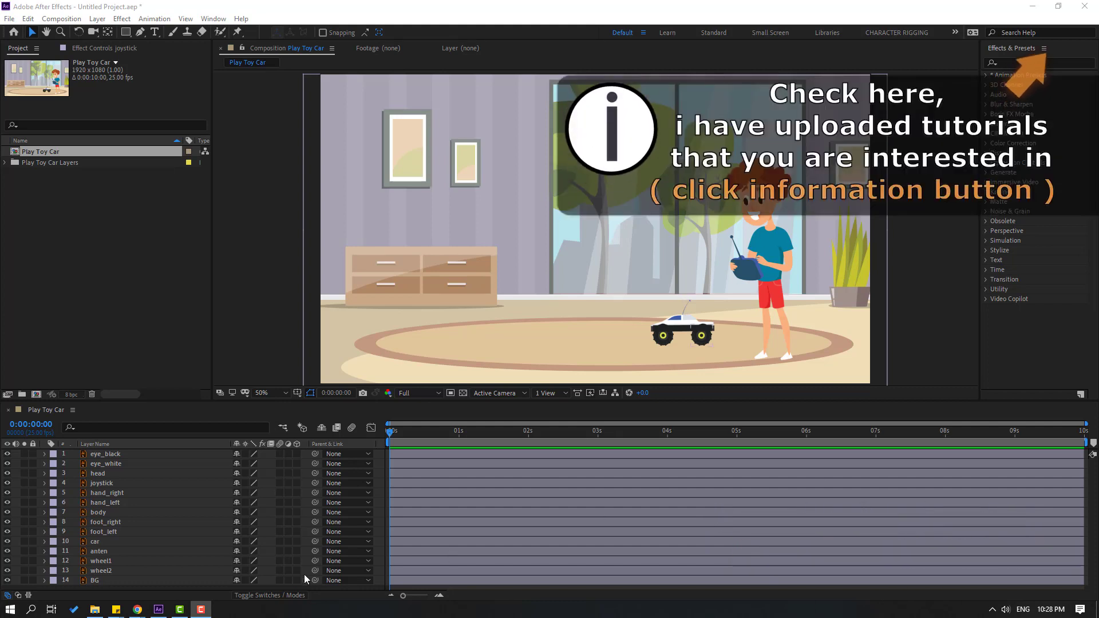
Step: Lock the BG layer and parent the eye_black and eye_white layers to the head layer
click(93, 580)
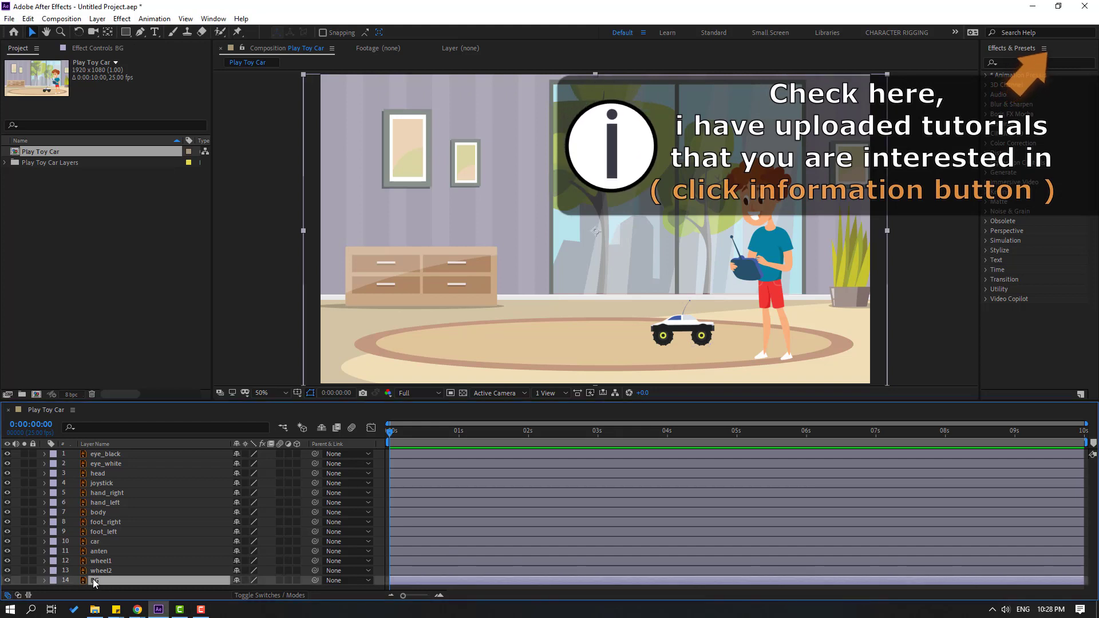
click(33, 581)
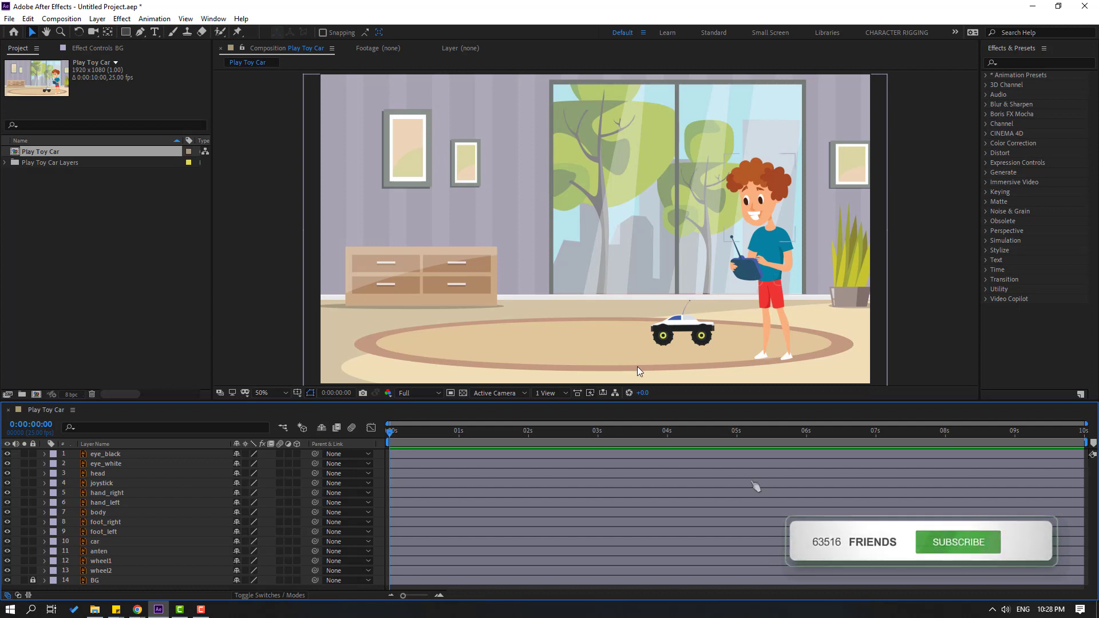
click(117, 455)
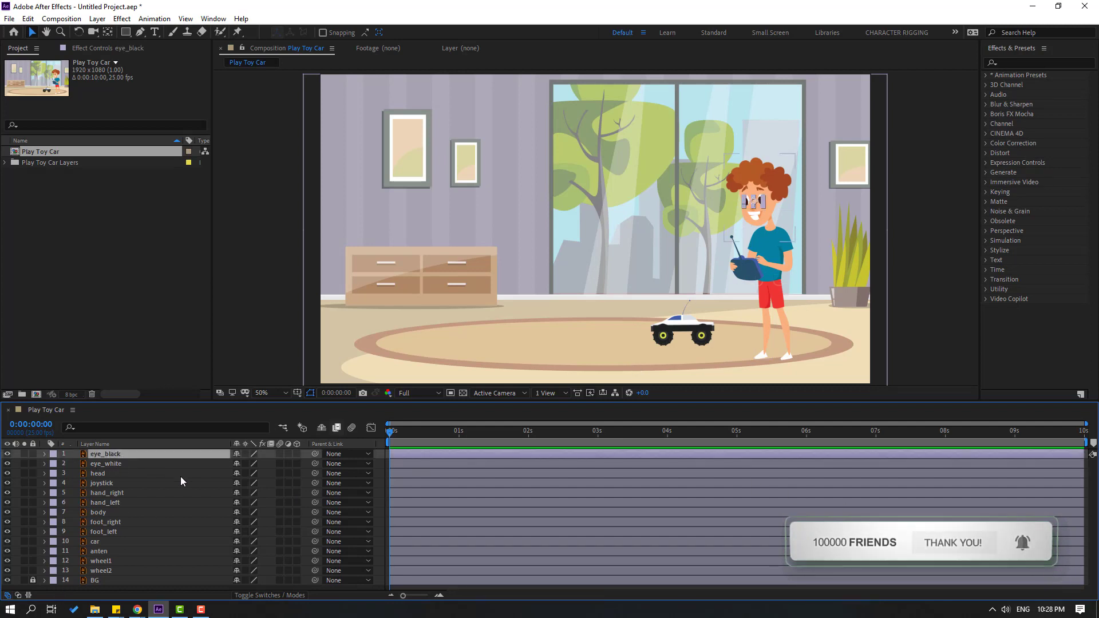
ctrl+click(121, 464)
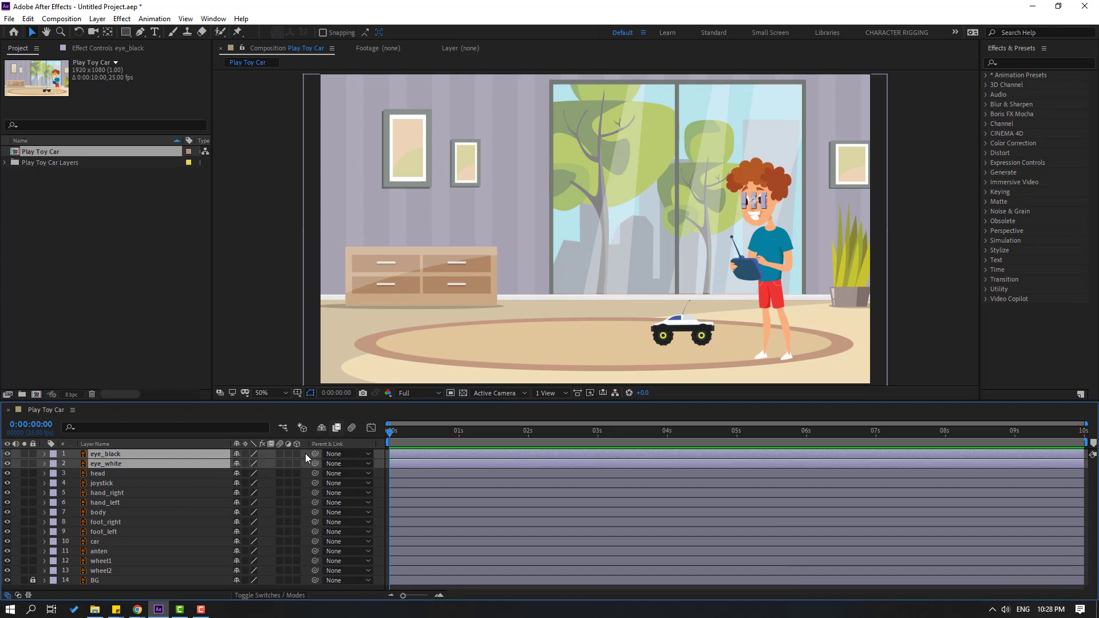
drag(315, 454, 101, 474)
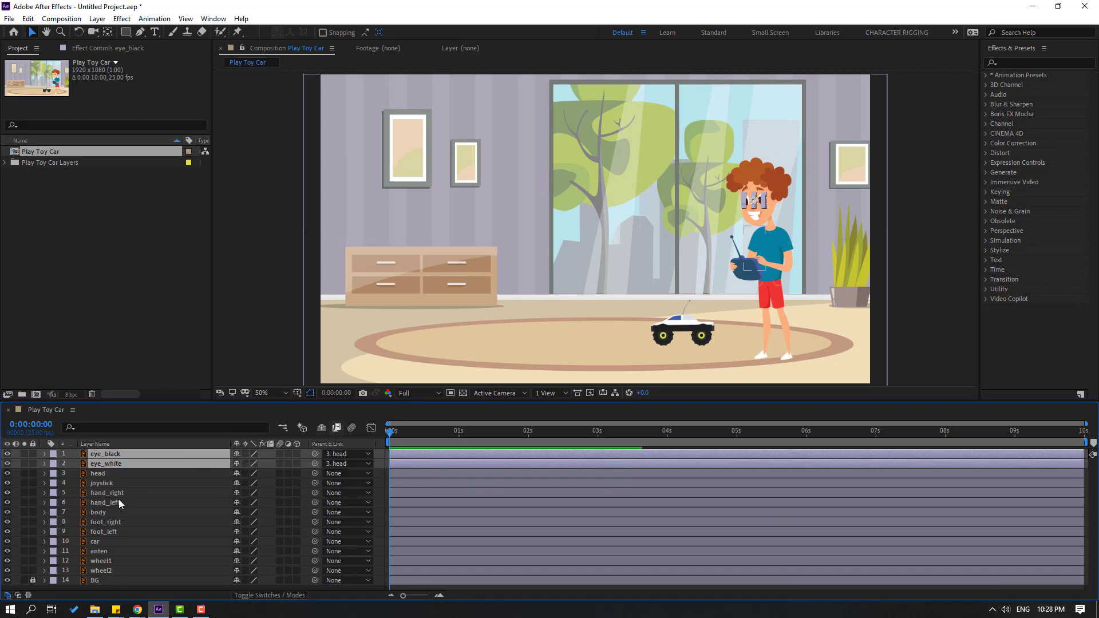
Step: Parent the head, hand_right and hand_left layers to the body layer
click(102, 475)
drag(314, 473, 106, 511)
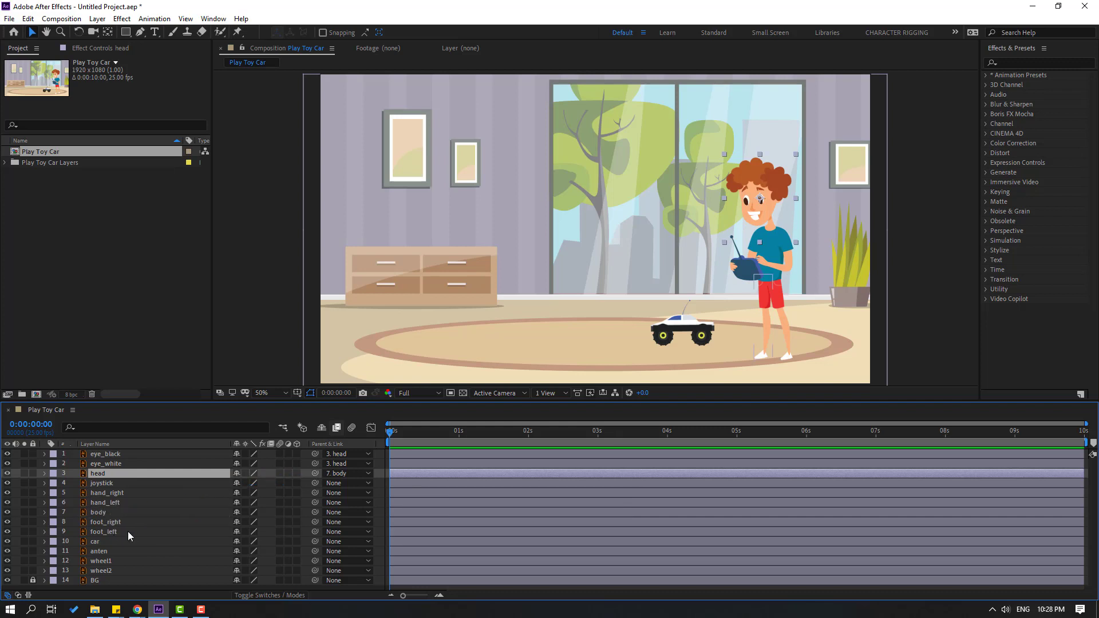
click(117, 503)
ctrl+click(118, 495)
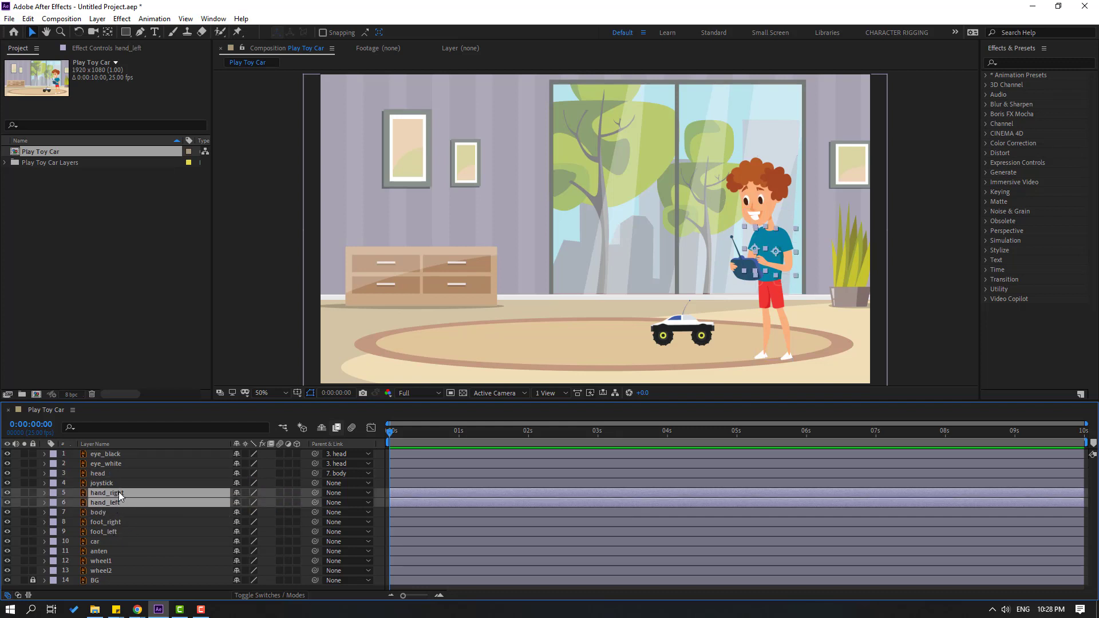
drag(313, 496, 103, 513)
Step: Parent the joystick layer to the hand_left layer
click(103, 483)
key(period)
key(period)
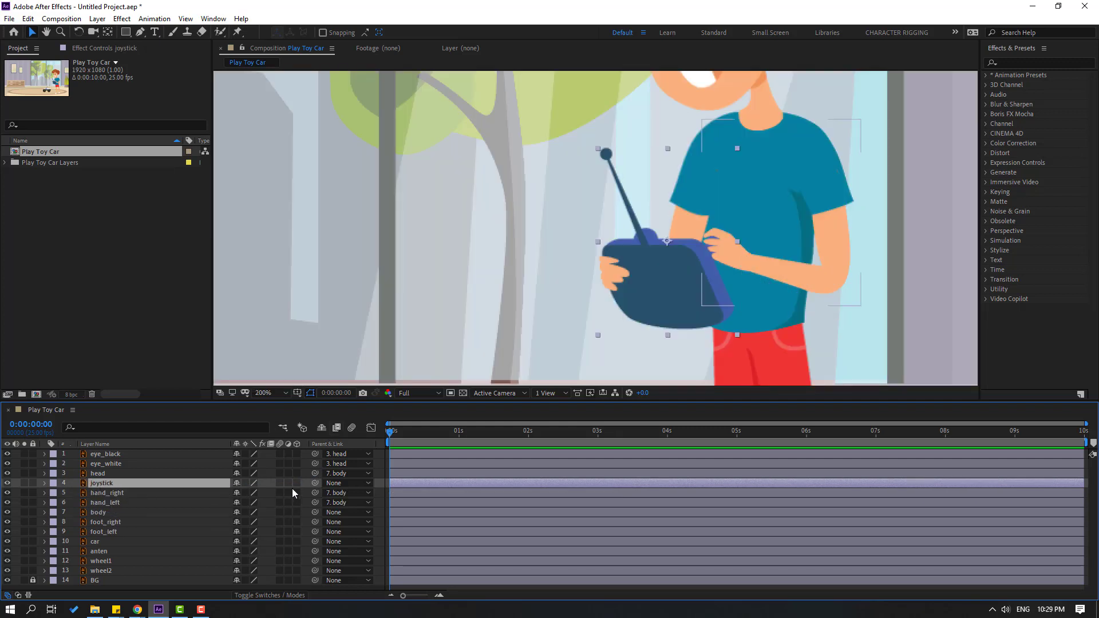
drag(244, 483, 108, 503)
Step: Solo the hand_left layer, move its anchor point to the shoulder at the top of the sleeve, and unsolo it
click(108, 503)
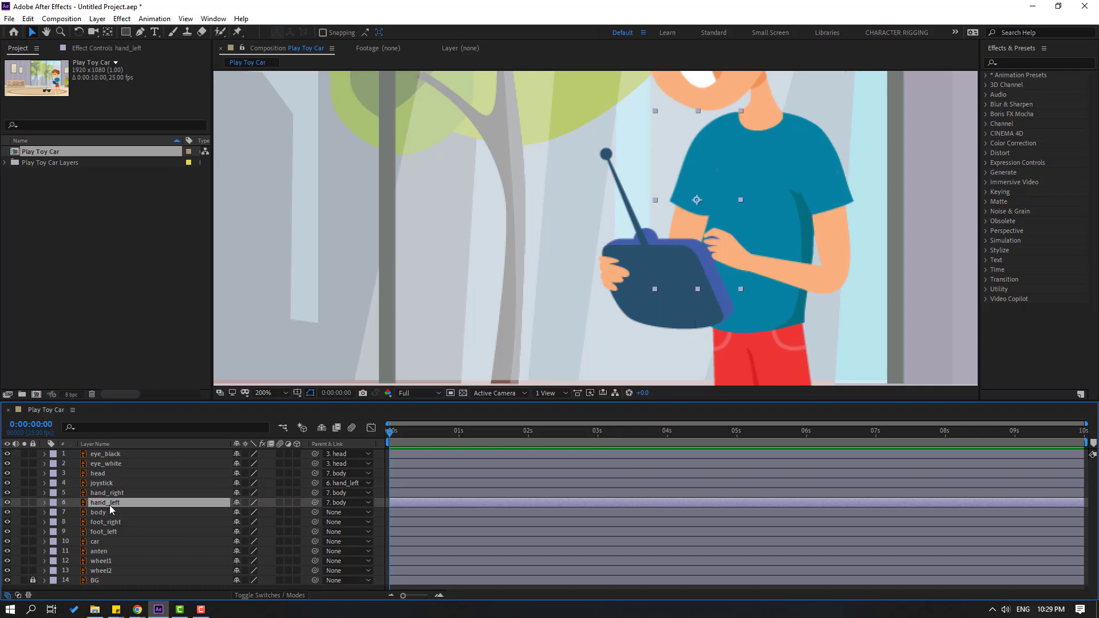
click(24, 503)
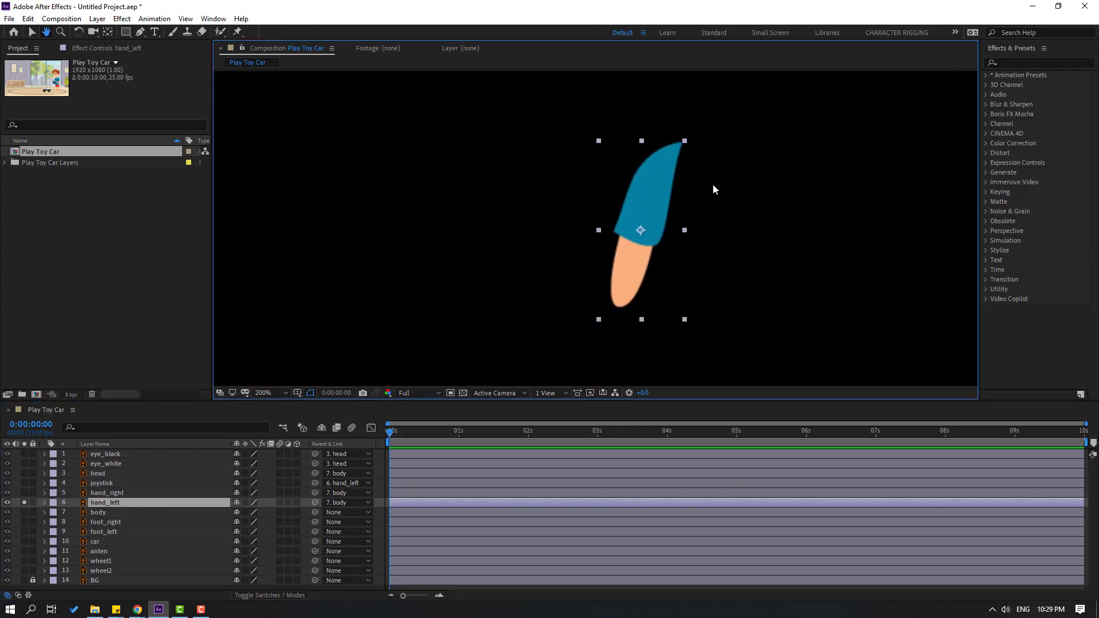
click(107, 32)
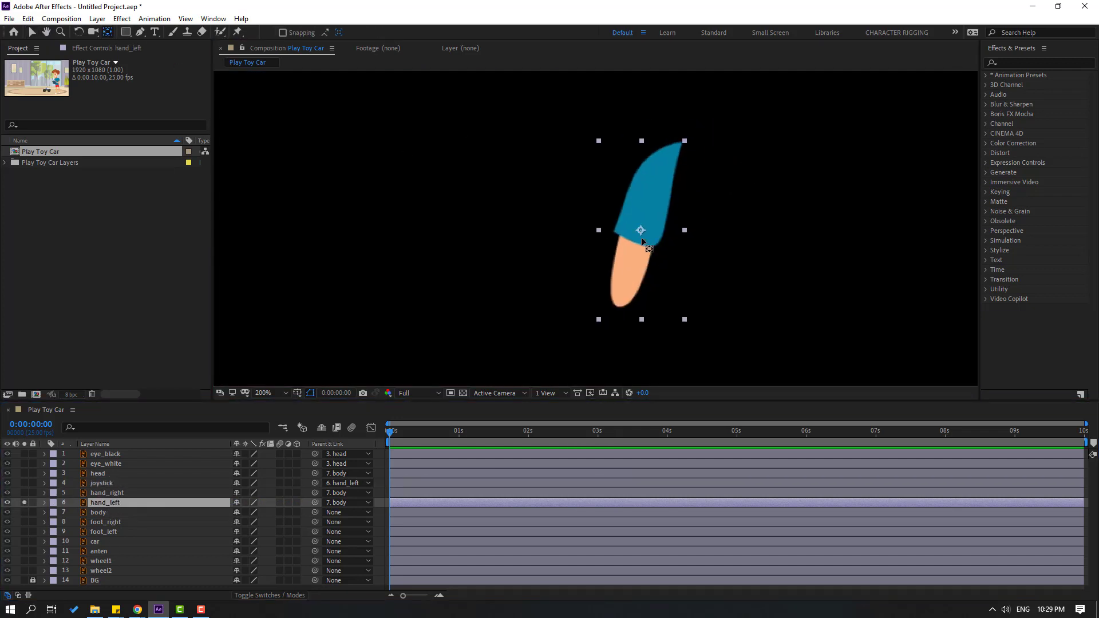
drag(642, 231, 676, 148)
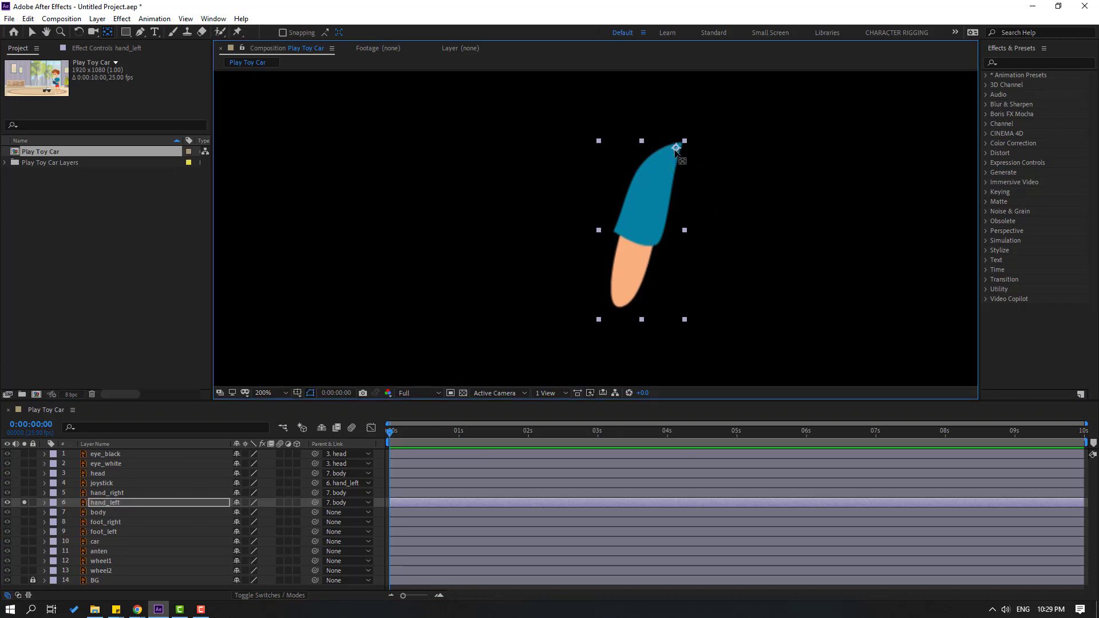
click(33, 33)
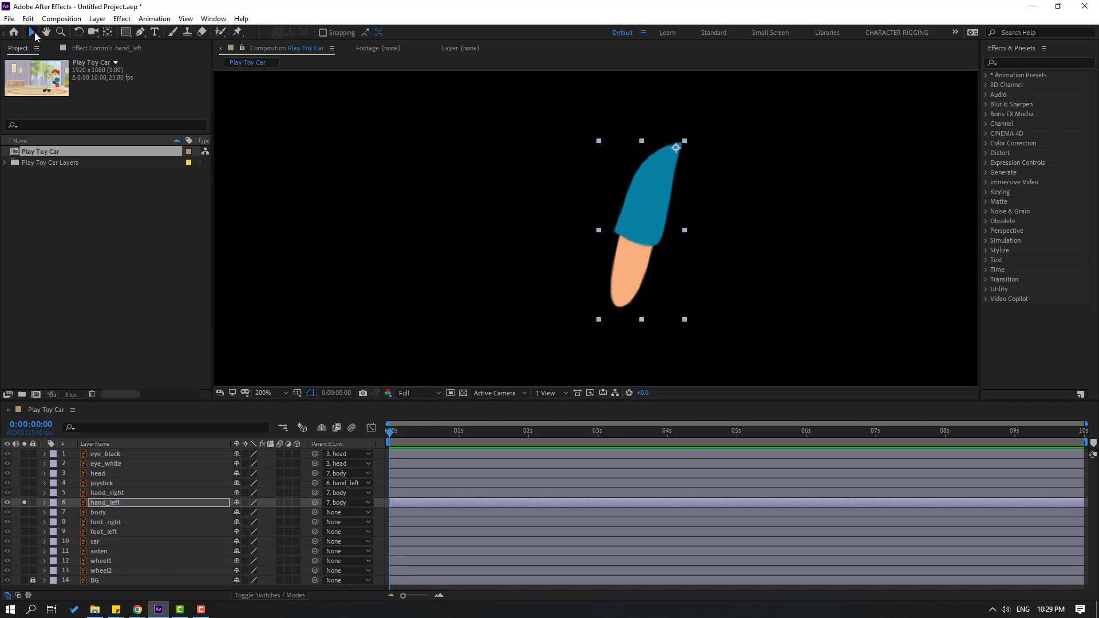
click(23, 502)
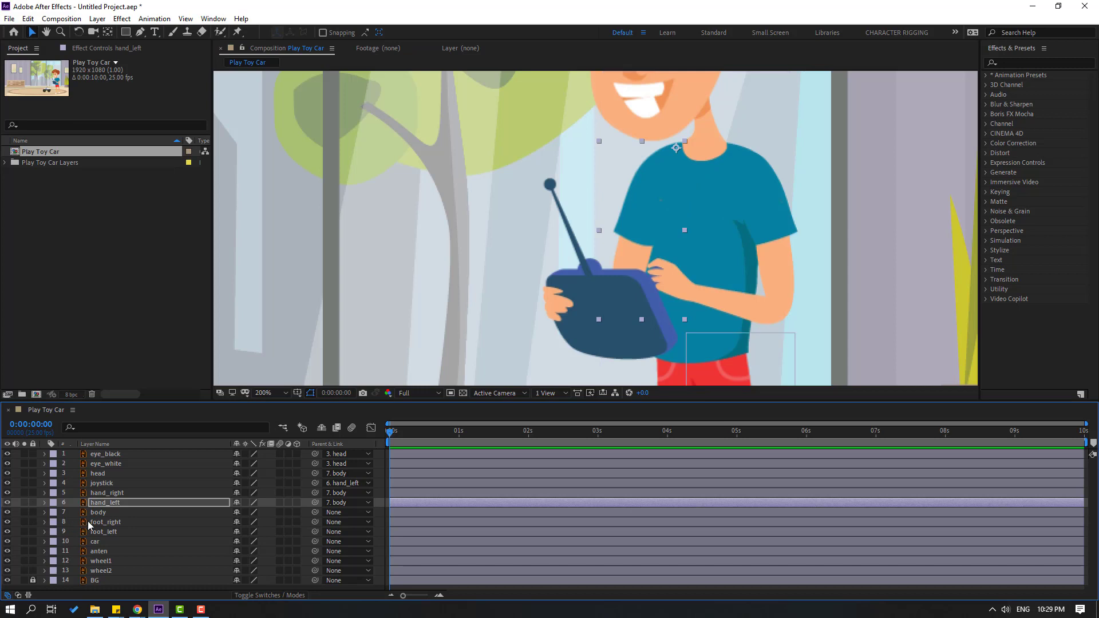
Step: Solo the hand_right layer, move its anchor point to the top of the shoulder, and unsolo it
click(101, 493)
click(24, 493)
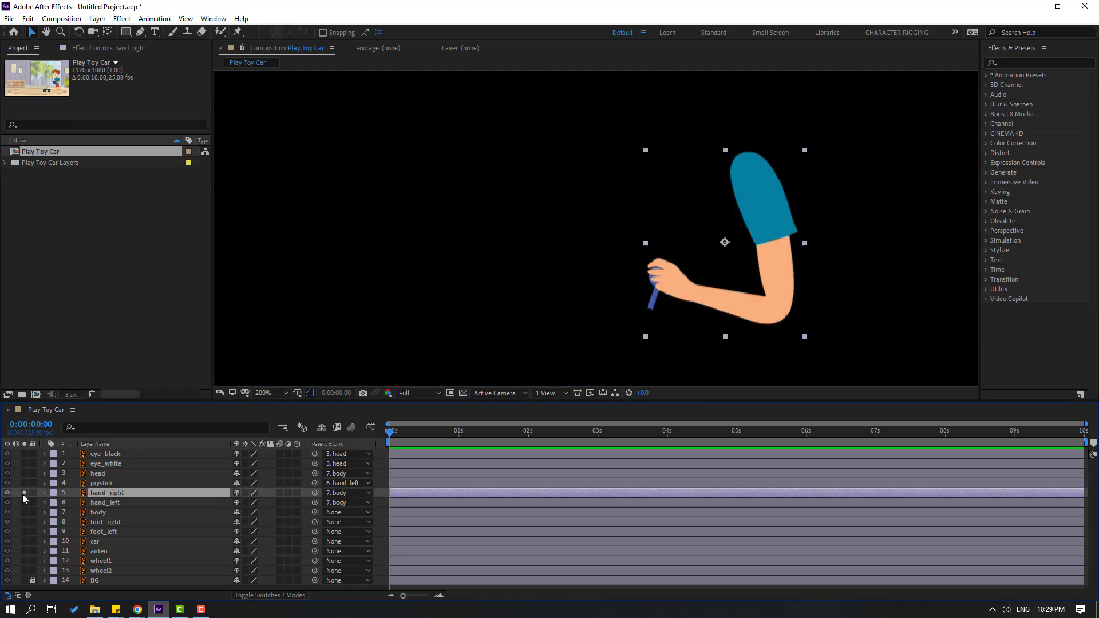
drag(729, 291, 608, 278)
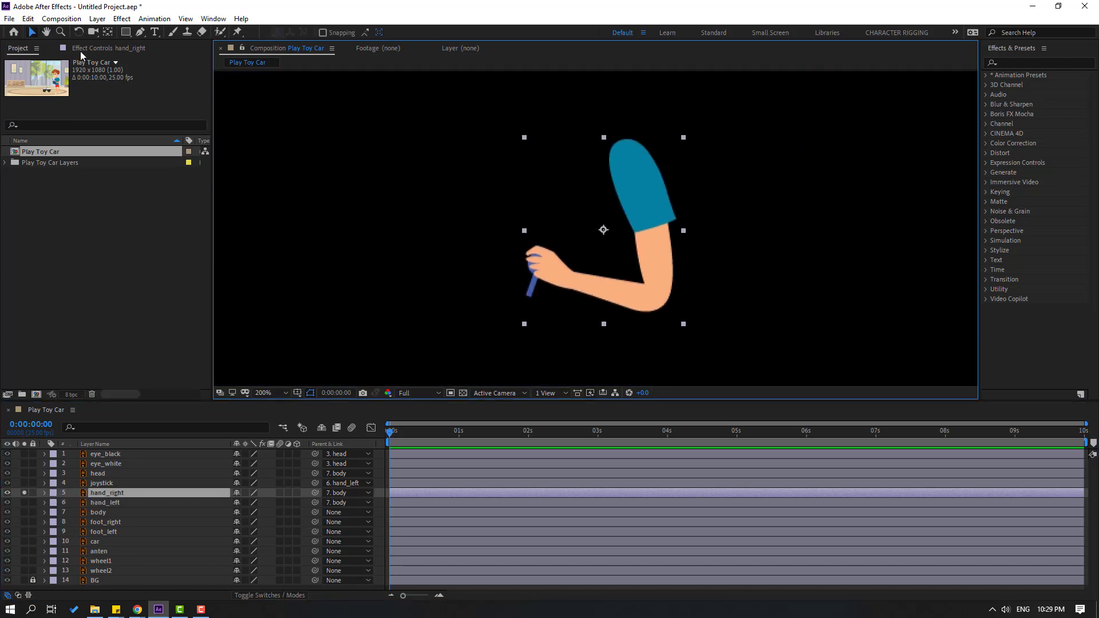
click(108, 32)
drag(603, 230, 624, 149)
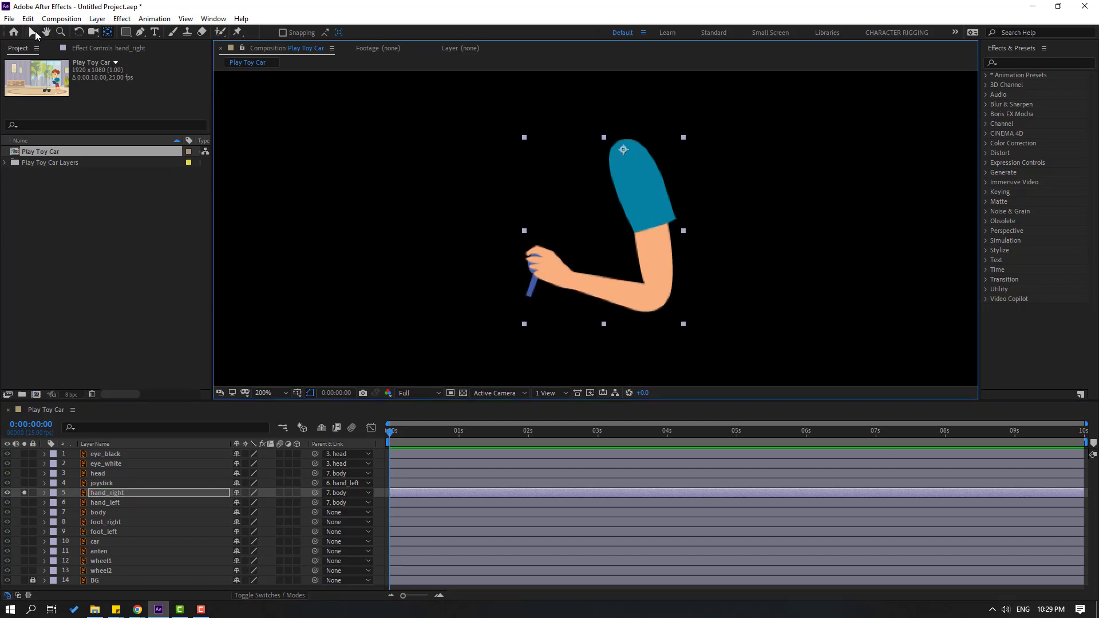
click(35, 33)
click(23, 493)
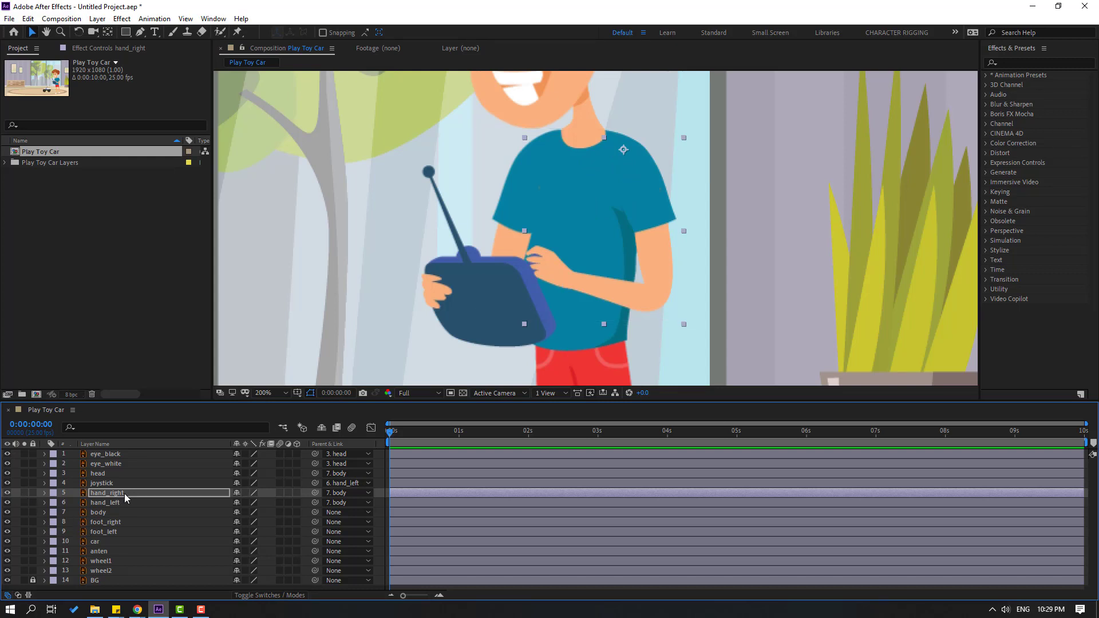
Step: Solo the body layer, move its anchor point down to the waist at the shirt's lower edge, and unsolo it
click(109, 514)
click(24, 512)
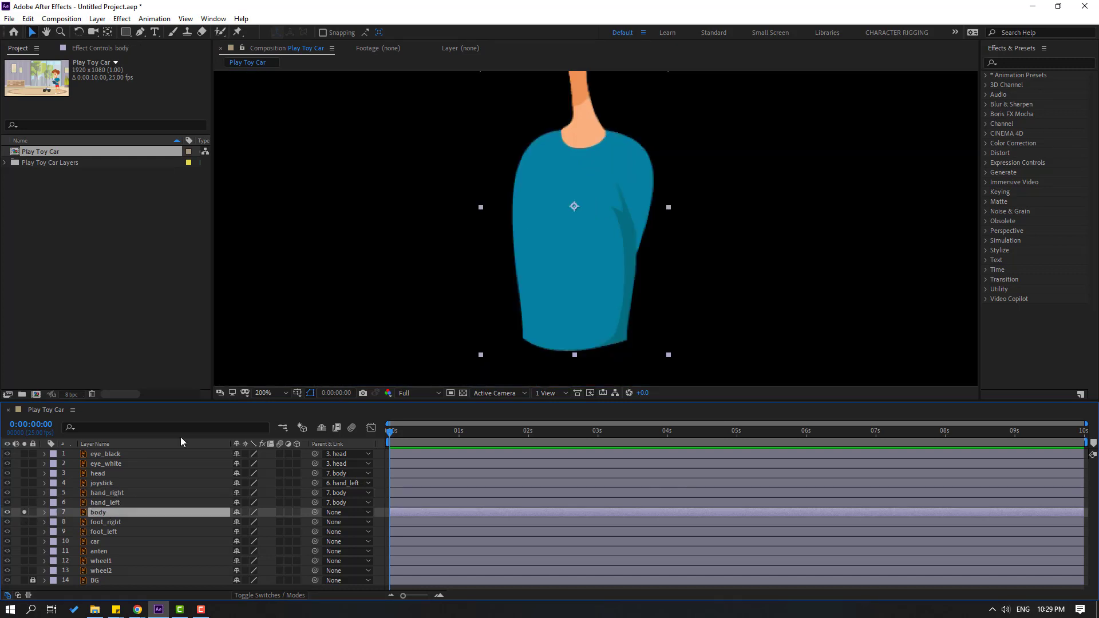
key(y)
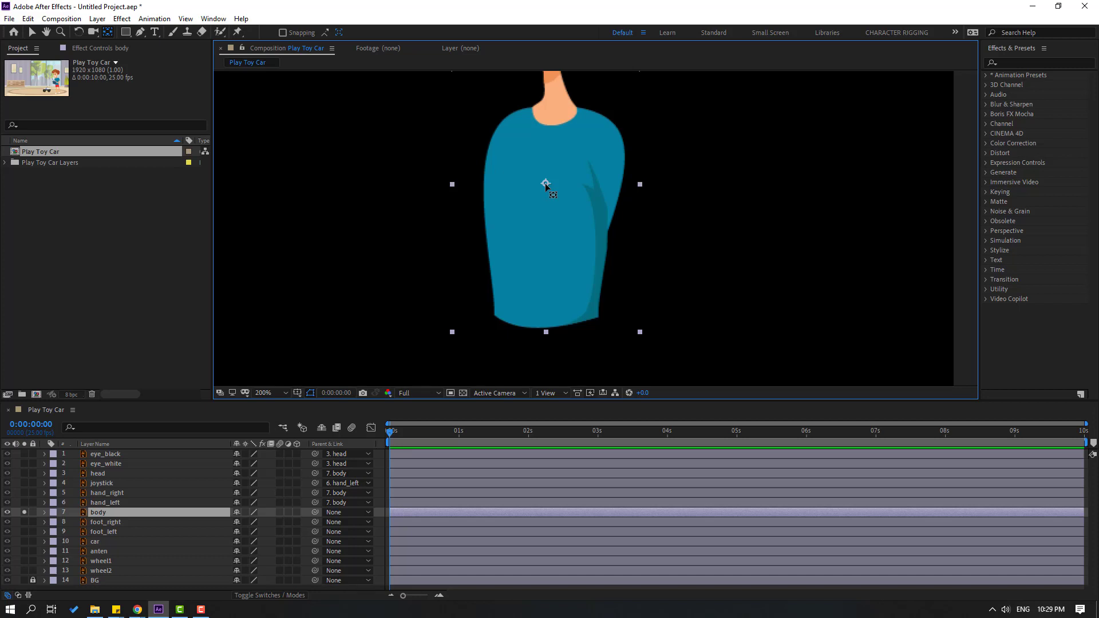
drag(545, 185, 552, 324)
click(32, 32)
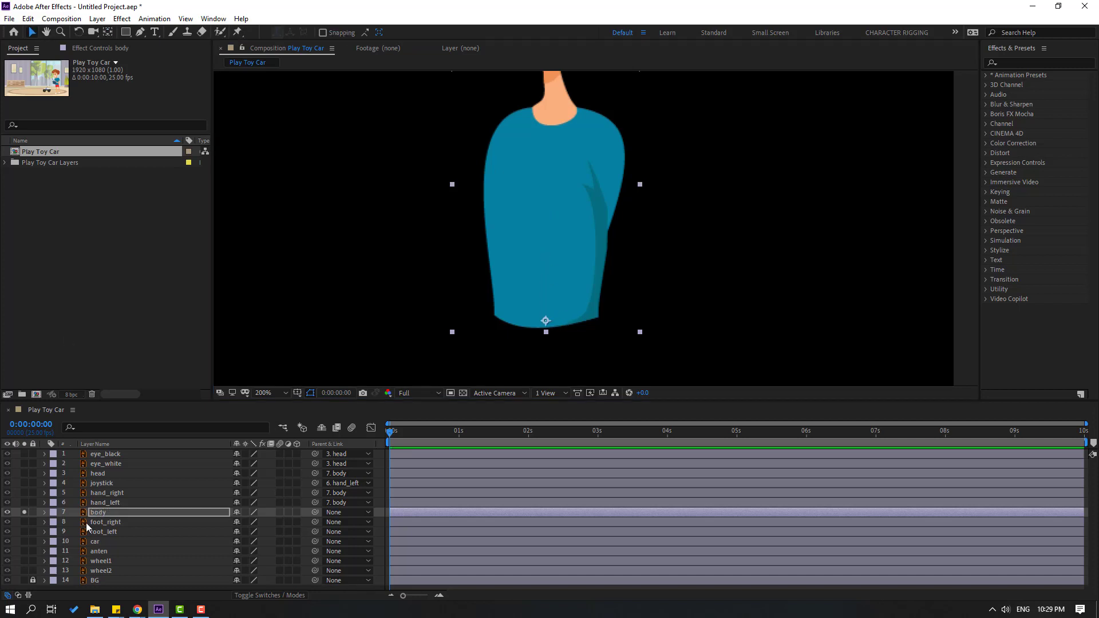
click(24, 513)
Step: Try rotating the body layer slightly, to about -1°, to test how it pivots at the waist
key(comma)
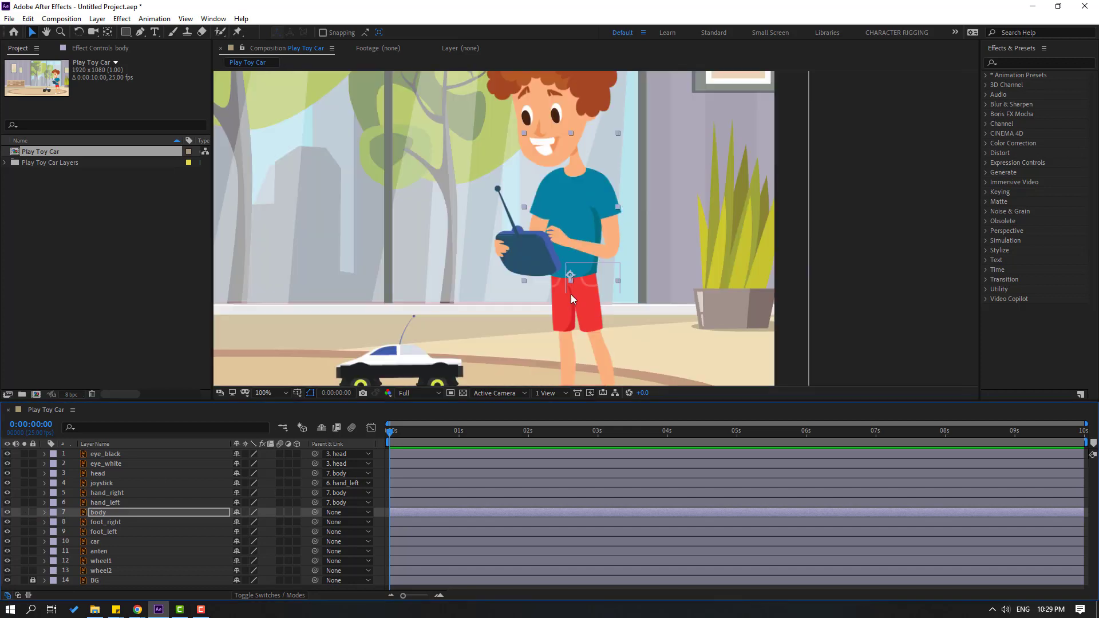
key(r)
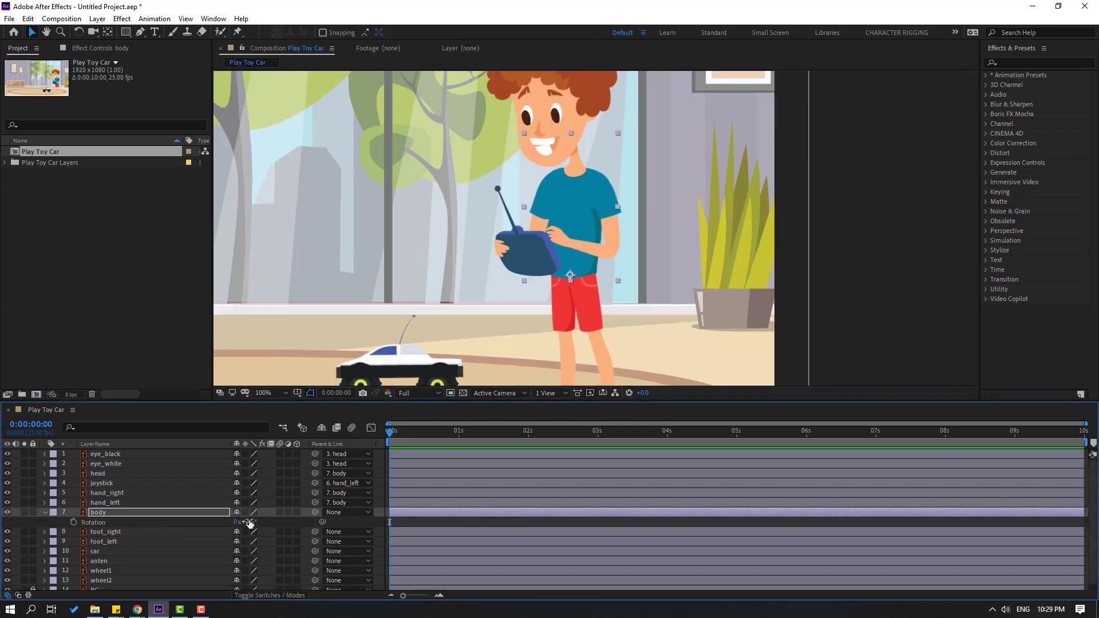
mouse_move(247, 521)
mouse_down()
mouse_move(269, 522)
mouse_move(231, 533)
mouse_up()
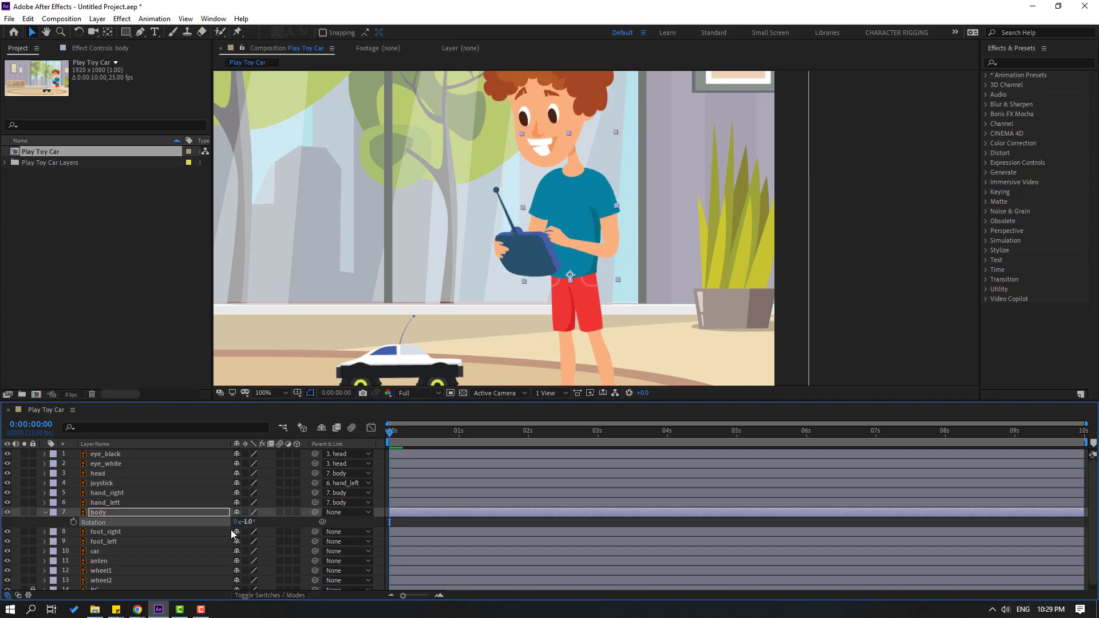
click(45, 512)
Step: Try rotating the hand_right layer to about 5° and the hand_left layer slightly to test their shoulder pivots
click(134, 497)
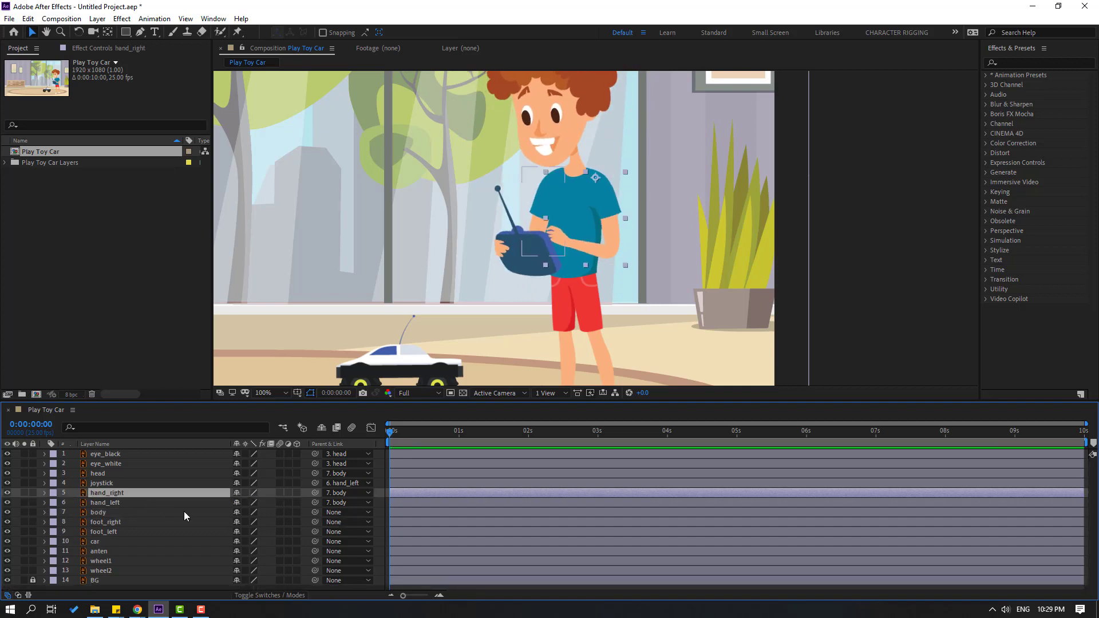
key(r)
drag(252, 502, 244, 502)
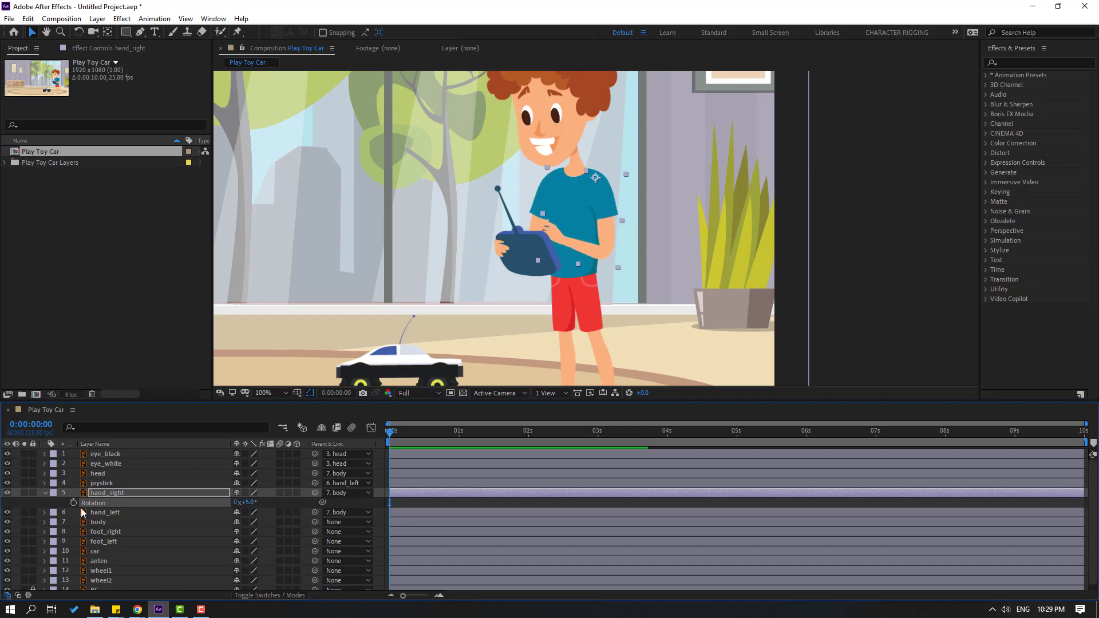
click(114, 515)
key(r)
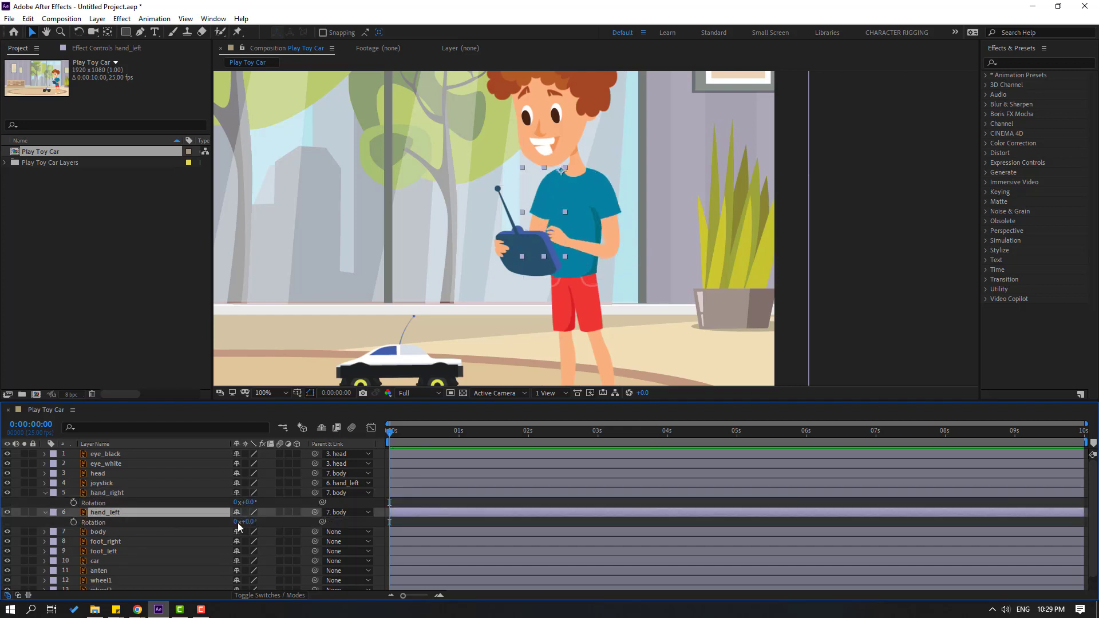
drag(245, 522, 248, 522)
key(r)
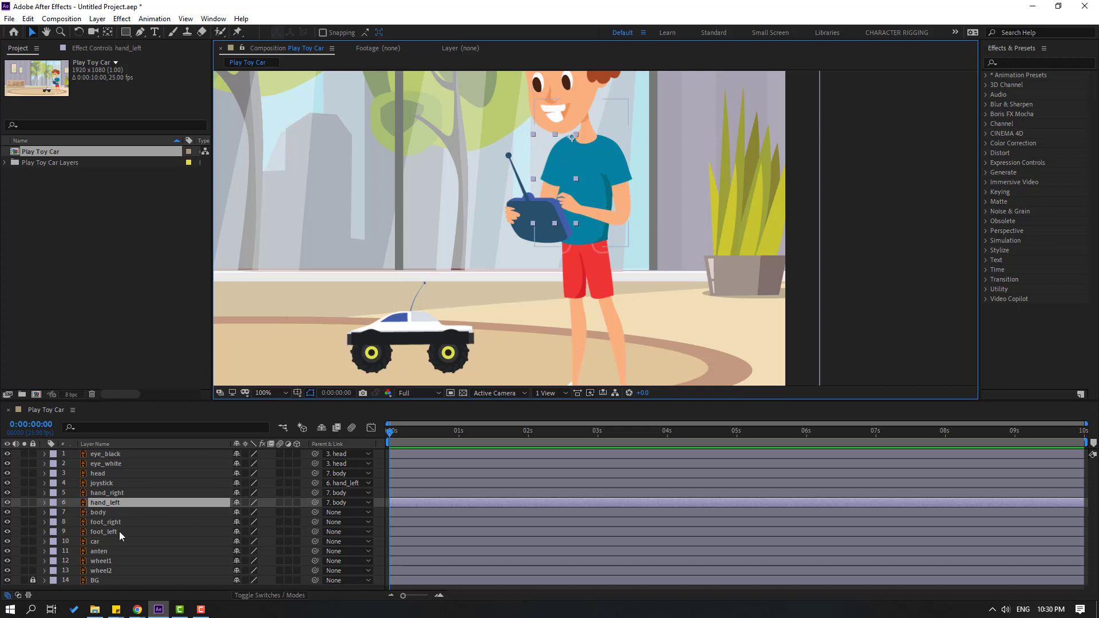
Step: Create a null object and place it in the layer stack between foot_left and car
click(97, 19)
mouse_move(171, 32)
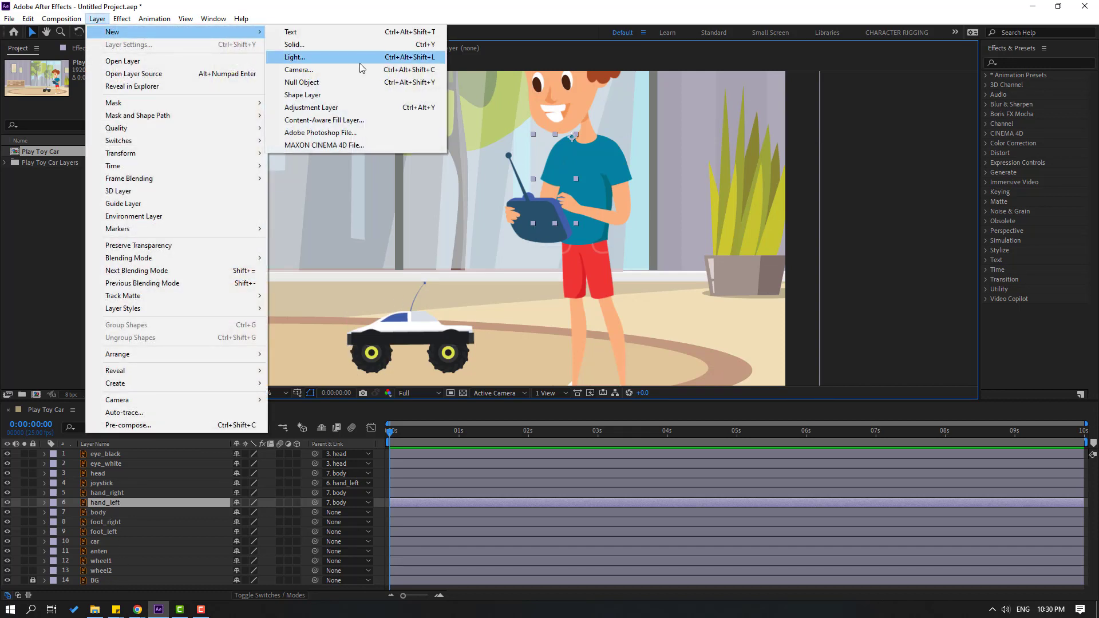
click(310, 83)
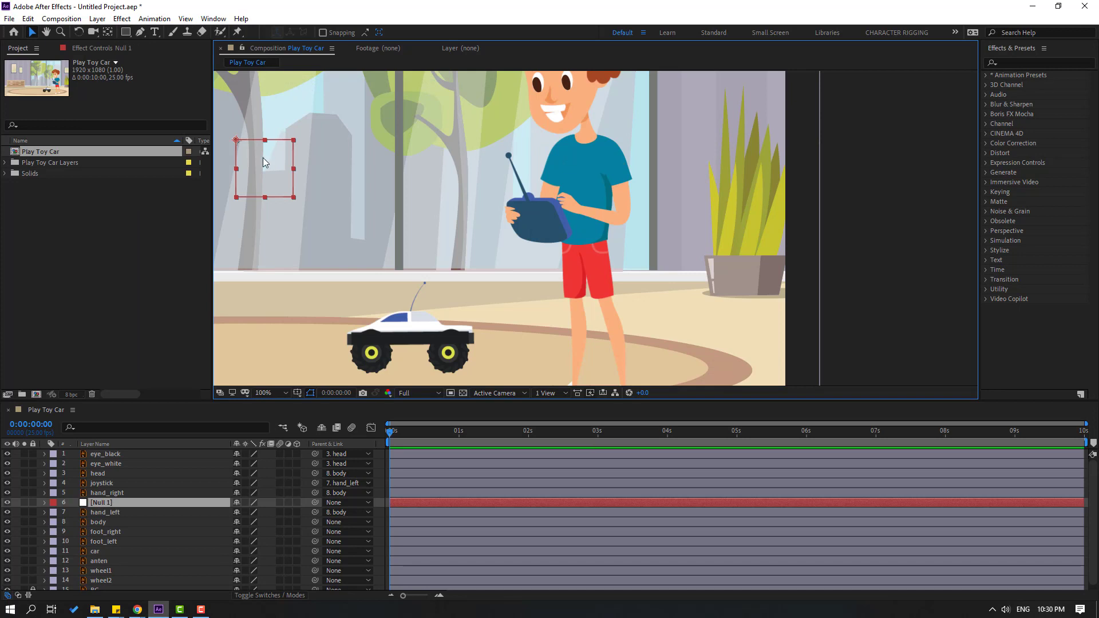
scroll(126, 522, down, 1)
drag(102, 499, 143, 541)
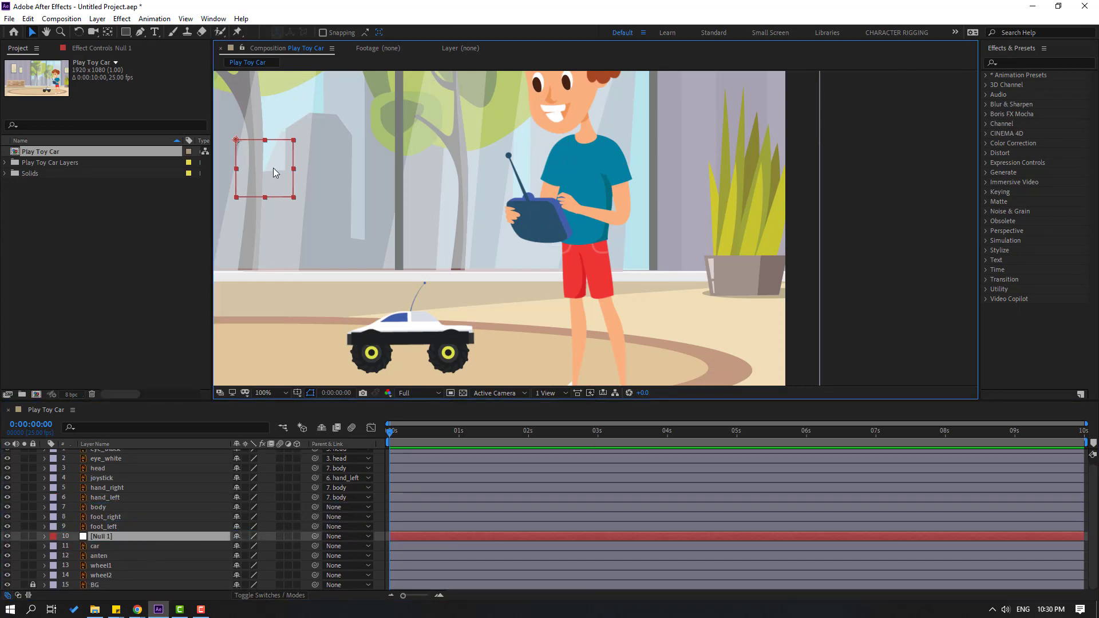
Step: Position the null object over the middle of the toy car and center its anchor point
drag(272, 170, 418, 349)
scroll(415, 285, up, 2)
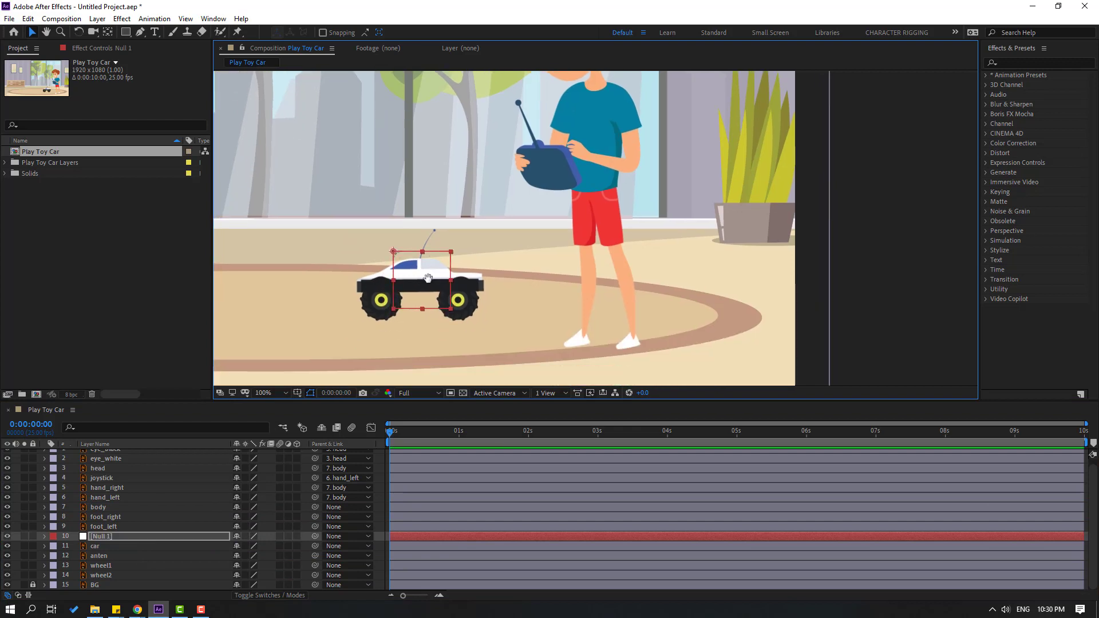
drag(415, 285, 499, 247)
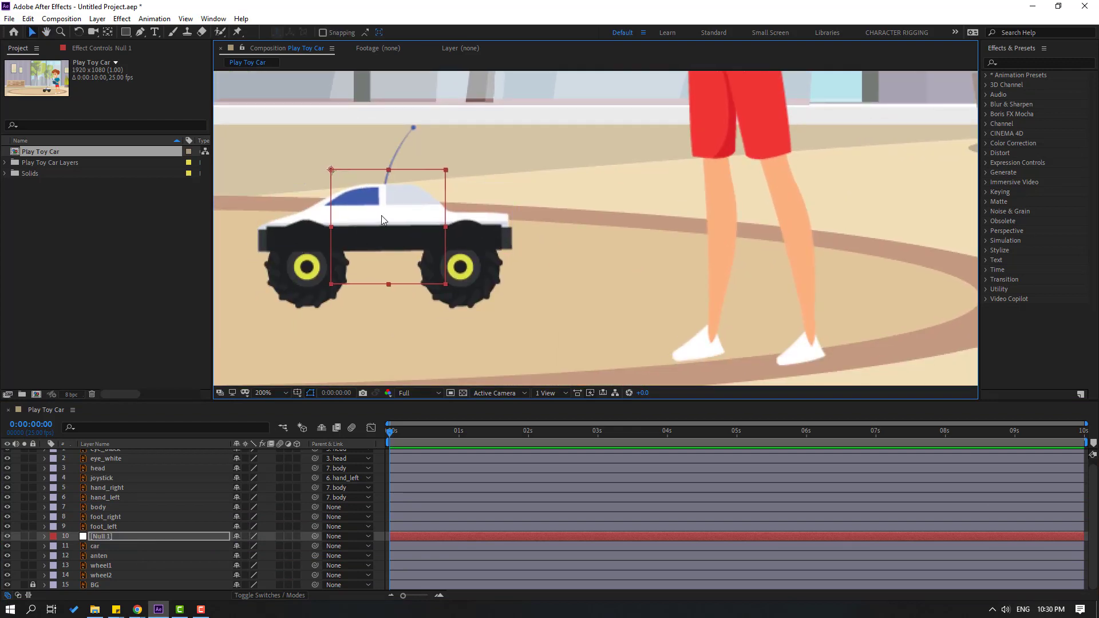
click(105, 37)
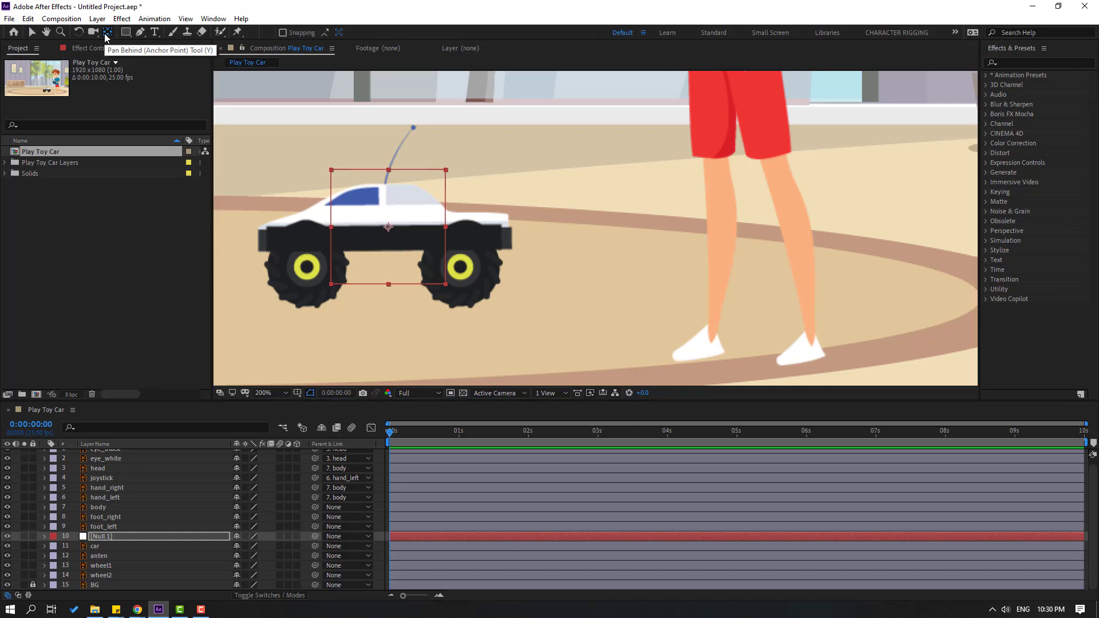
Step: Parent the car, anten, wheel1 and wheel2 layers to the null object
click(31, 33)
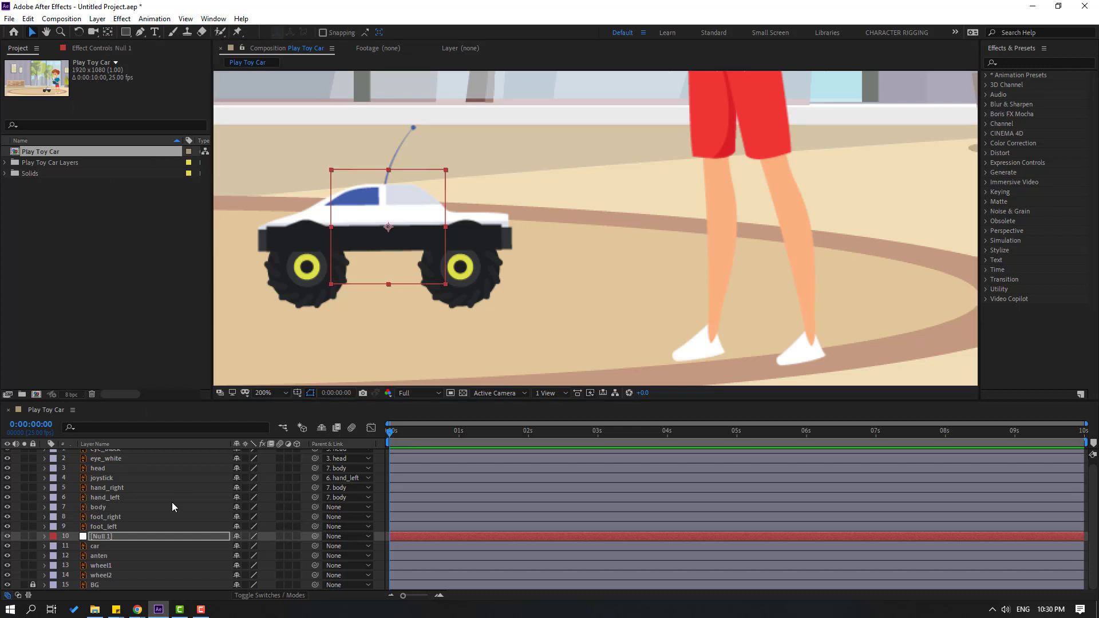
click(100, 547)
ctrl+click(110, 556)
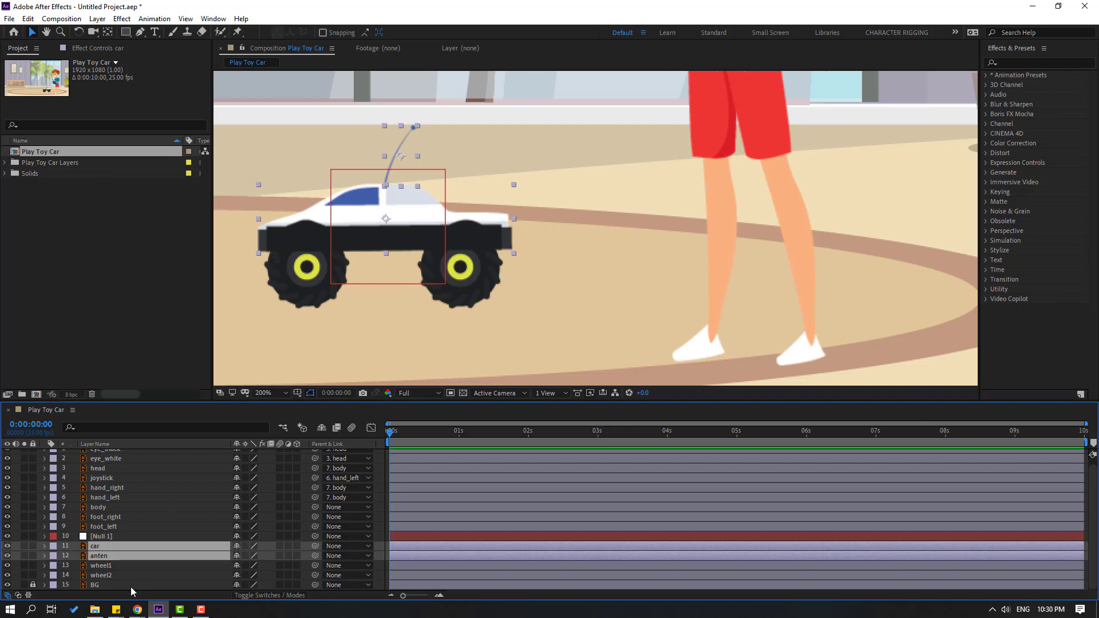
ctrl+click(118, 567)
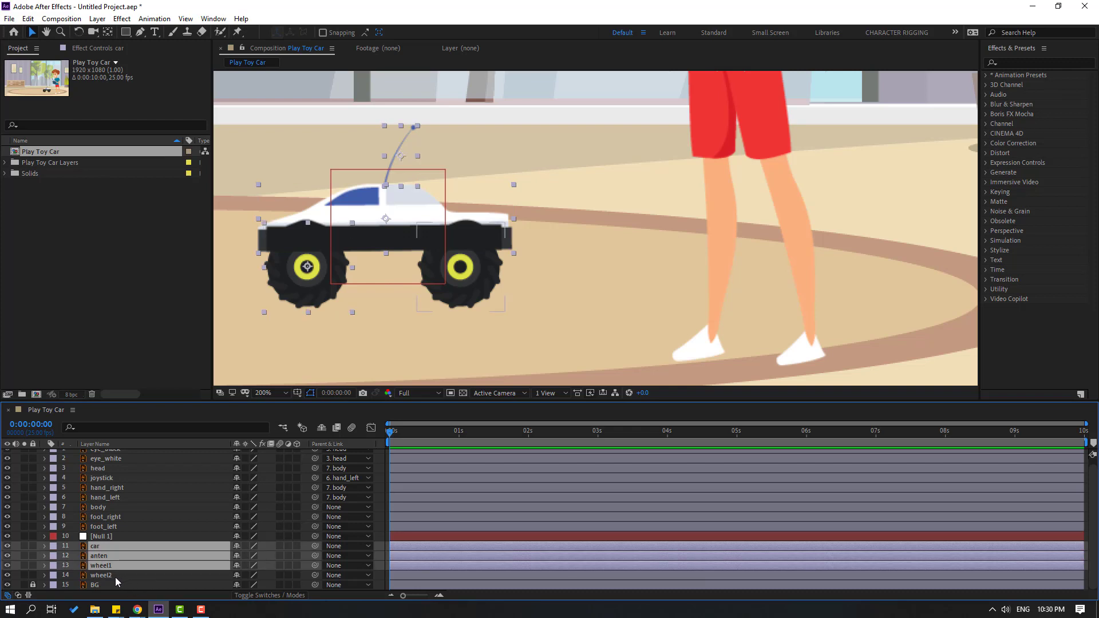
ctrl+click(115, 577)
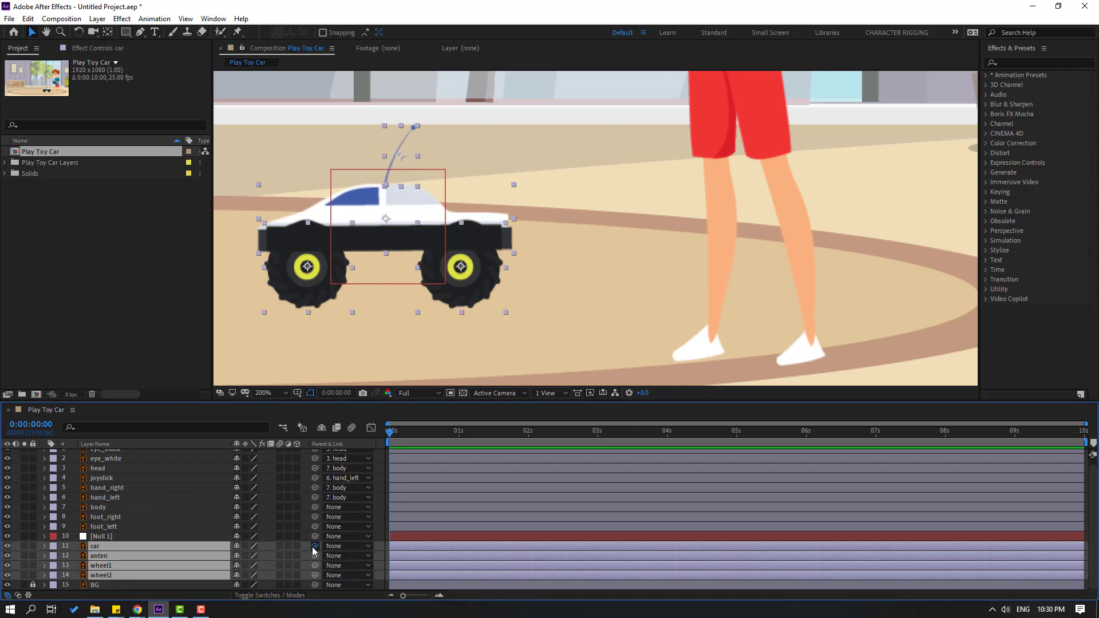
drag(314, 547, 106, 539)
Step: Rename the null object as "car control"
click(105, 538)
key(Return)
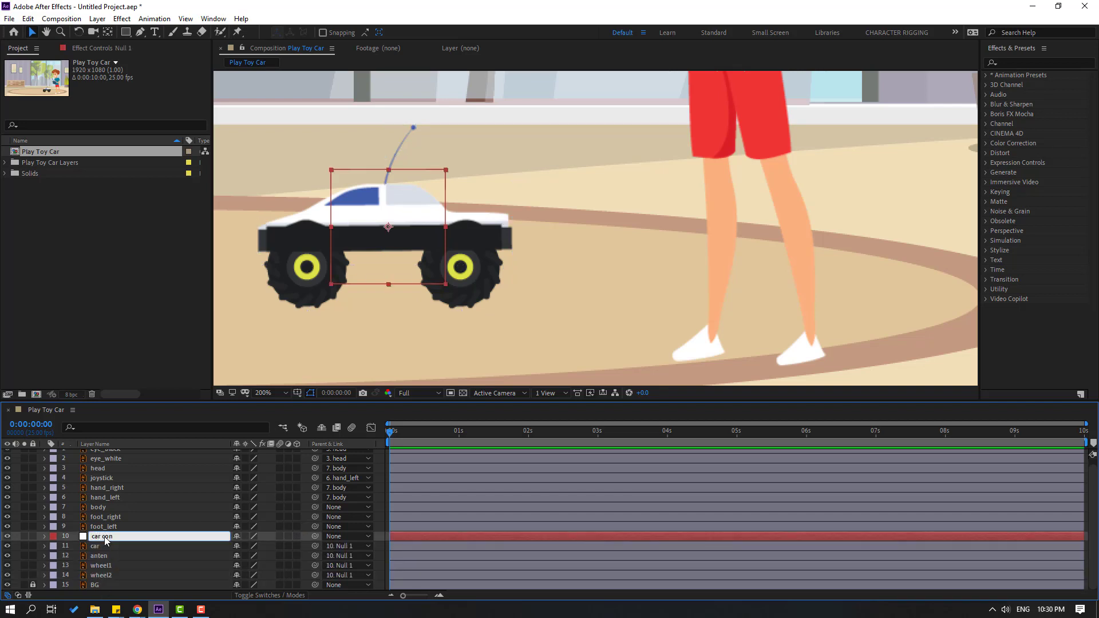
text(car control)
key(Return)
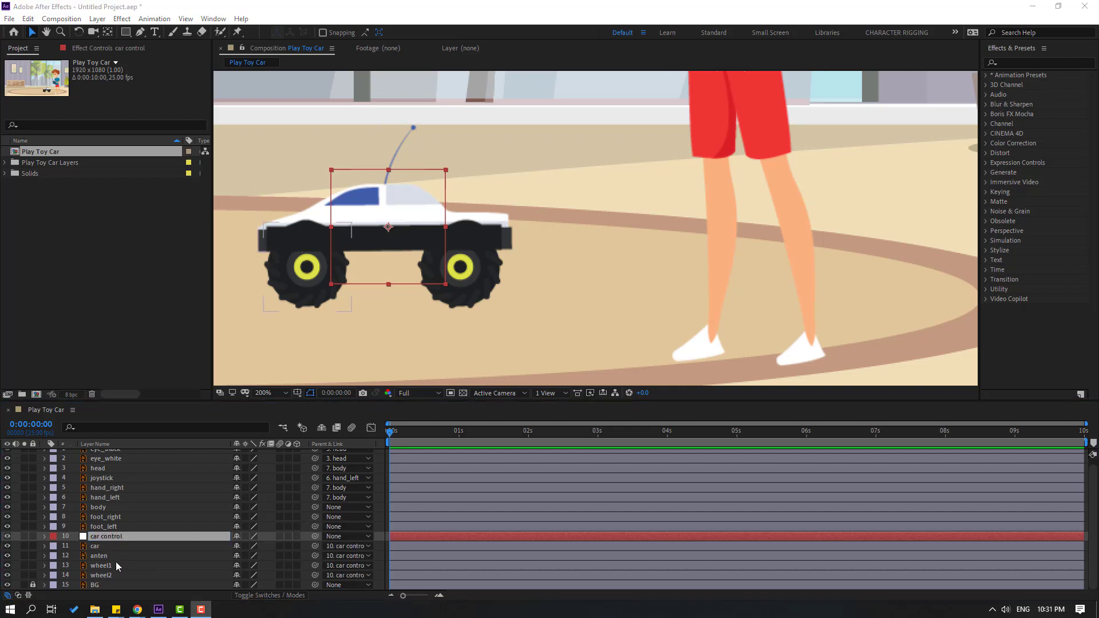
Step: Isolate the anten layer and move its anchor point to the lower end of the antenna, then show all layers again
click(96, 556)
click(24, 556)
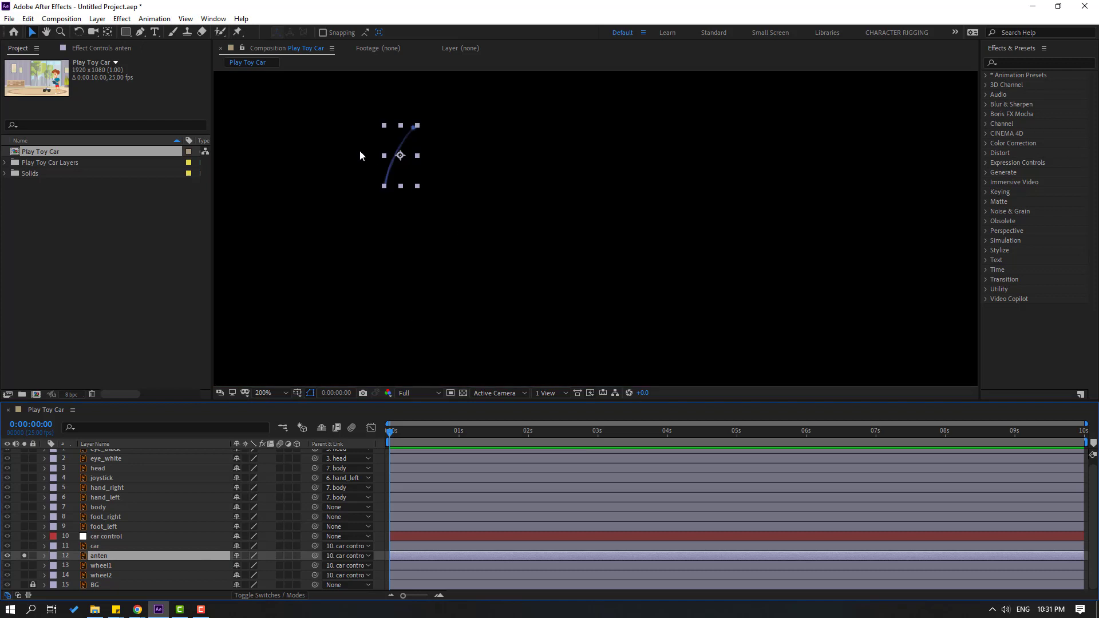
scroll(583, 216, up, 2)
key(y)
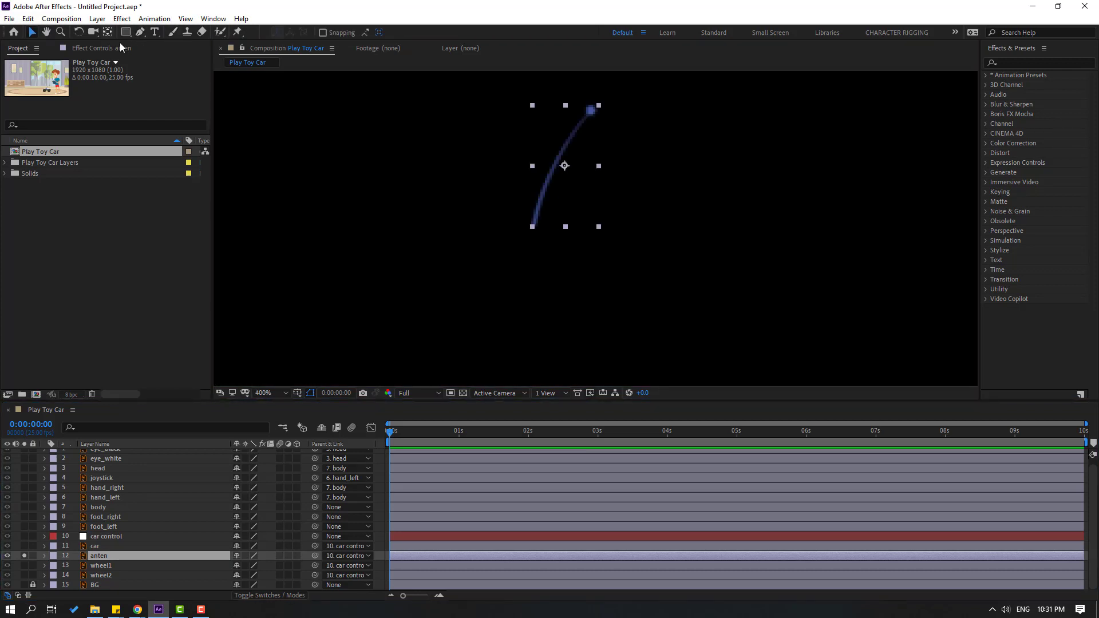
drag(565, 166, 534, 225)
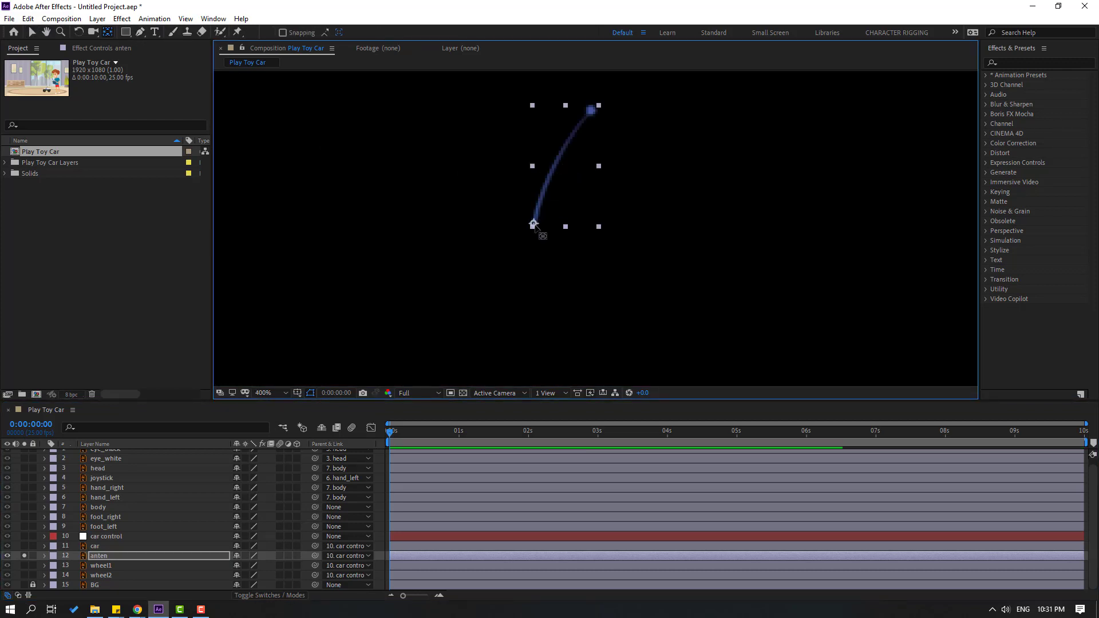
click(32, 32)
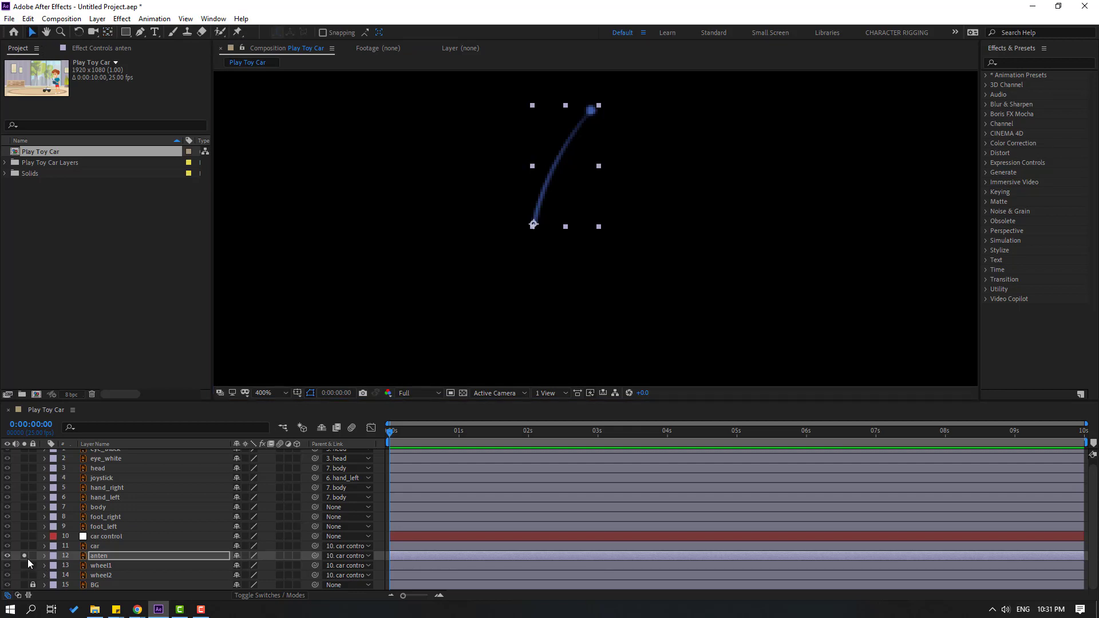
click(24, 556)
Step: Isolate the car layer and move its anchor point to the bottom center of the chassis, then show all layers again
click(95, 547)
drag(520, 308, 493, 202)
click(24, 546)
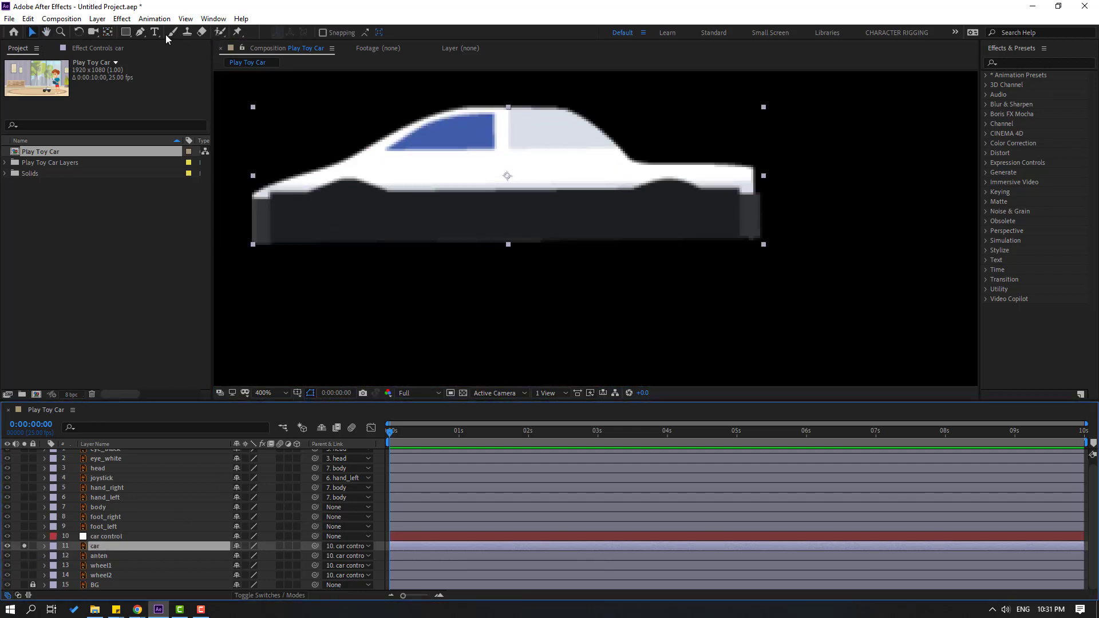
click(109, 32)
drag(509, 178, 508, 240)
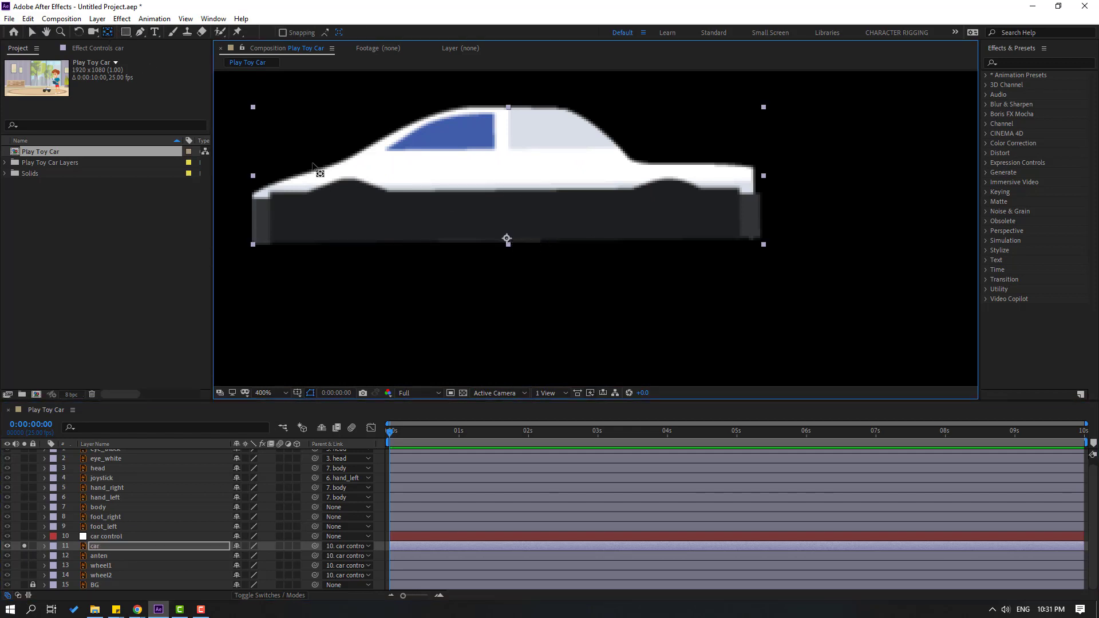
key(v)
click(24, 545)
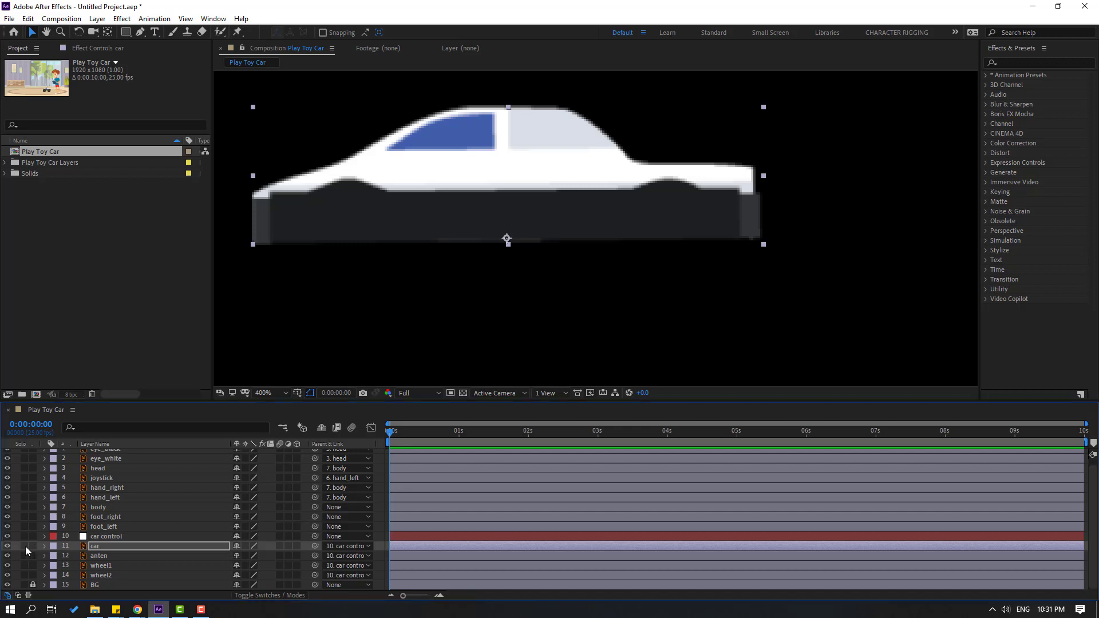
key(comma)
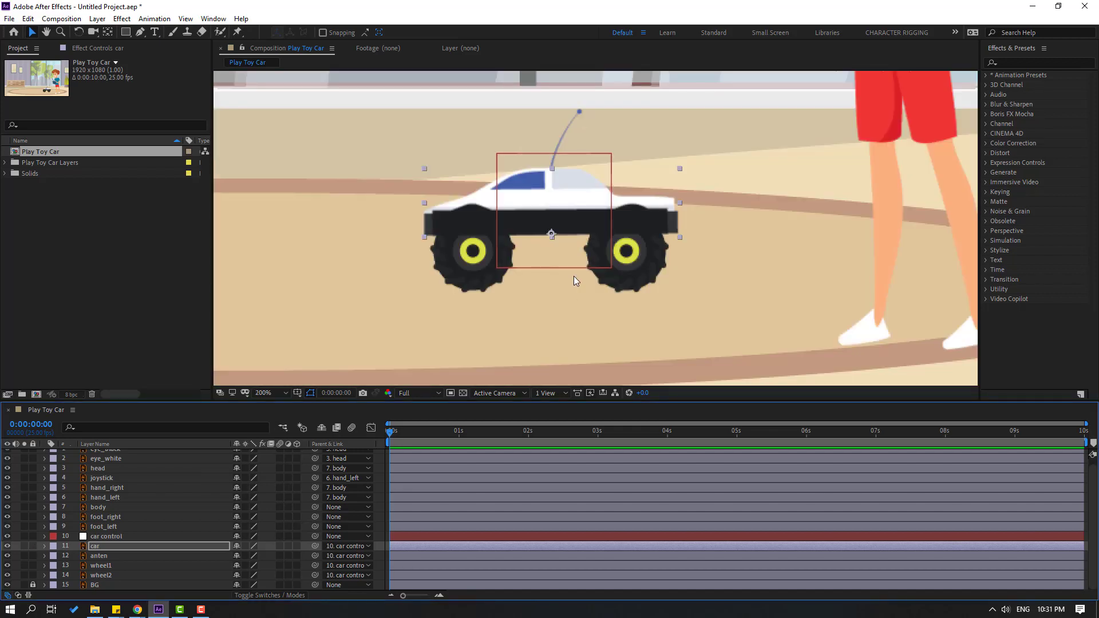
Step: Try rotating the car layer slightly to test its pivot, and return its rotation to 0°
click(96, 548)
key(r)
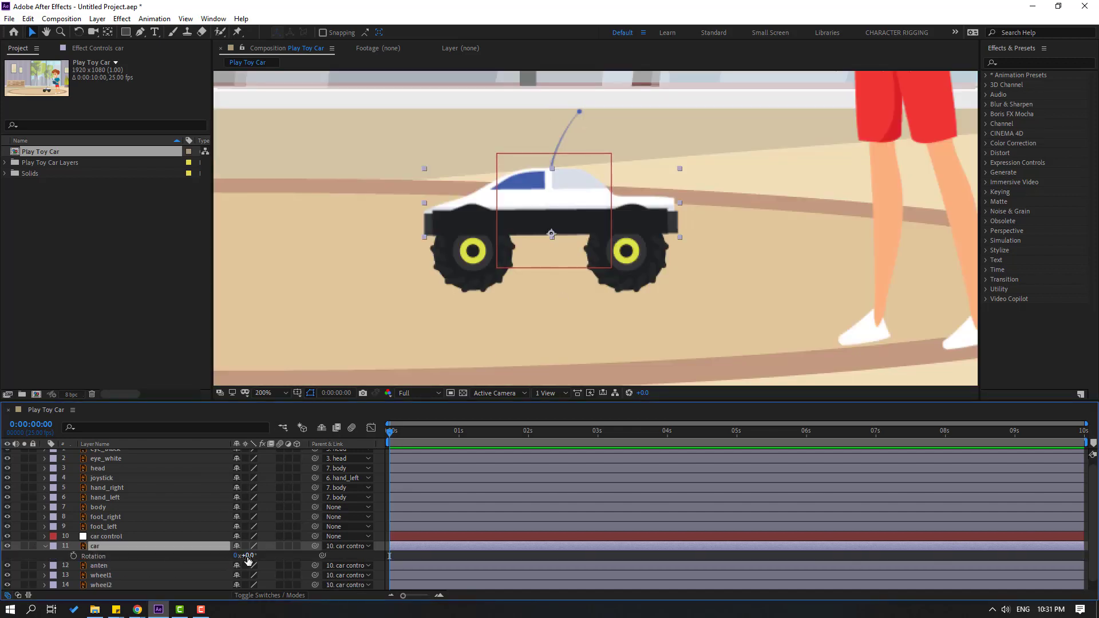
mouse_move(247, 560)
mouse_down()
mouse_move(264, 560)
mouse_move(235, 560)
mouse_move(260, 560)
mouse_move(248, 560)
mouse_up()
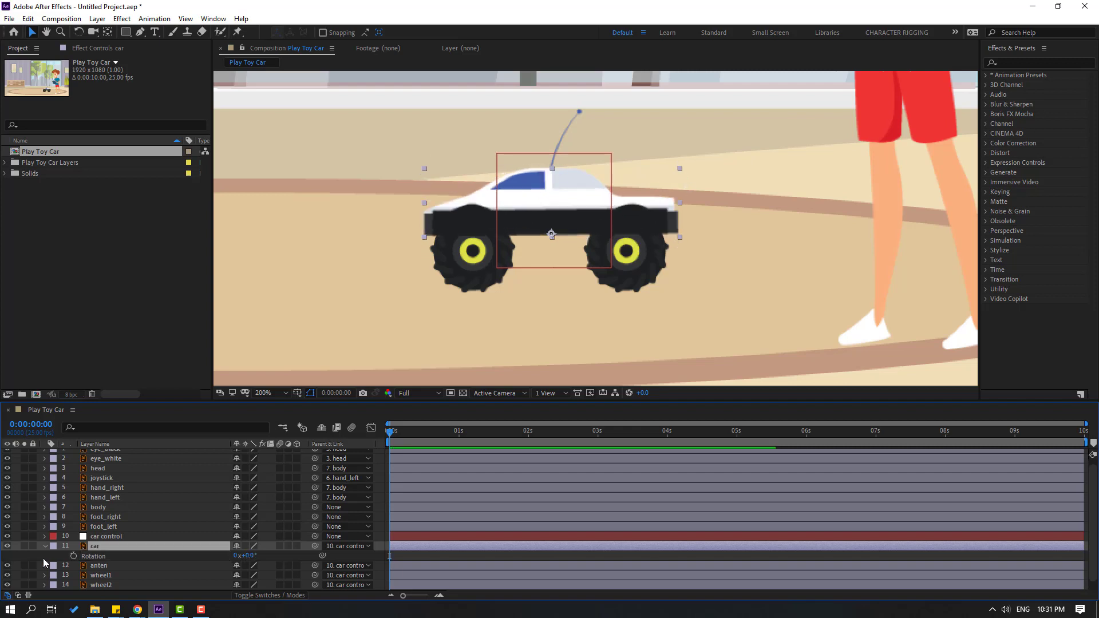
click(45, 546)
Step: Reveal the Rotation of wheel1 and wheel2 and the Position of car control, with the timeline enlarged to show every layer
click(116, 566)
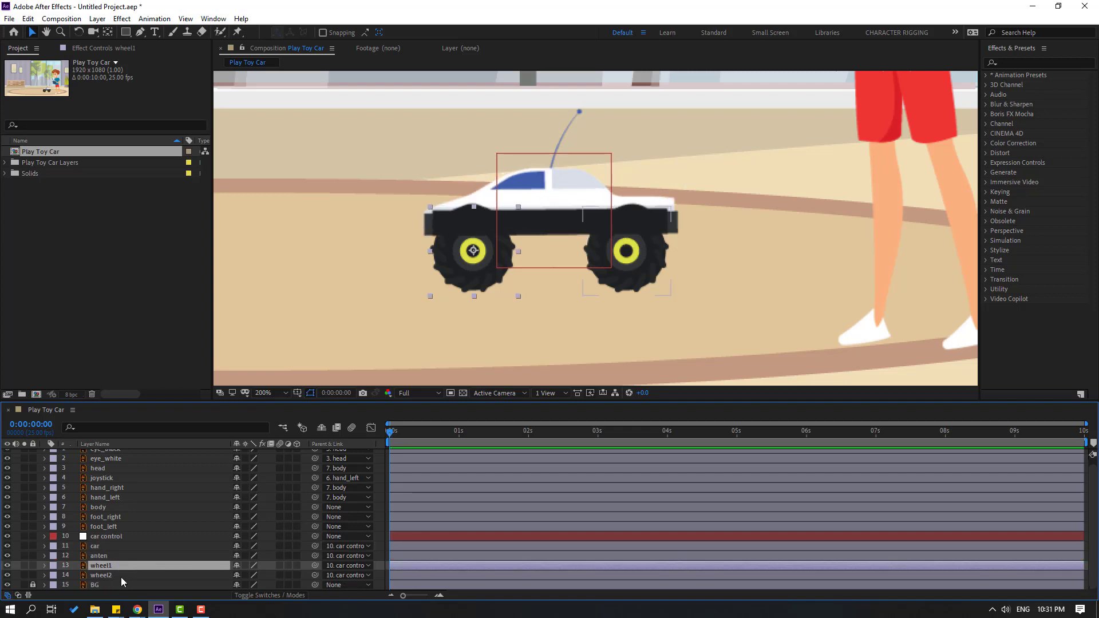
shift+click(121, 576)
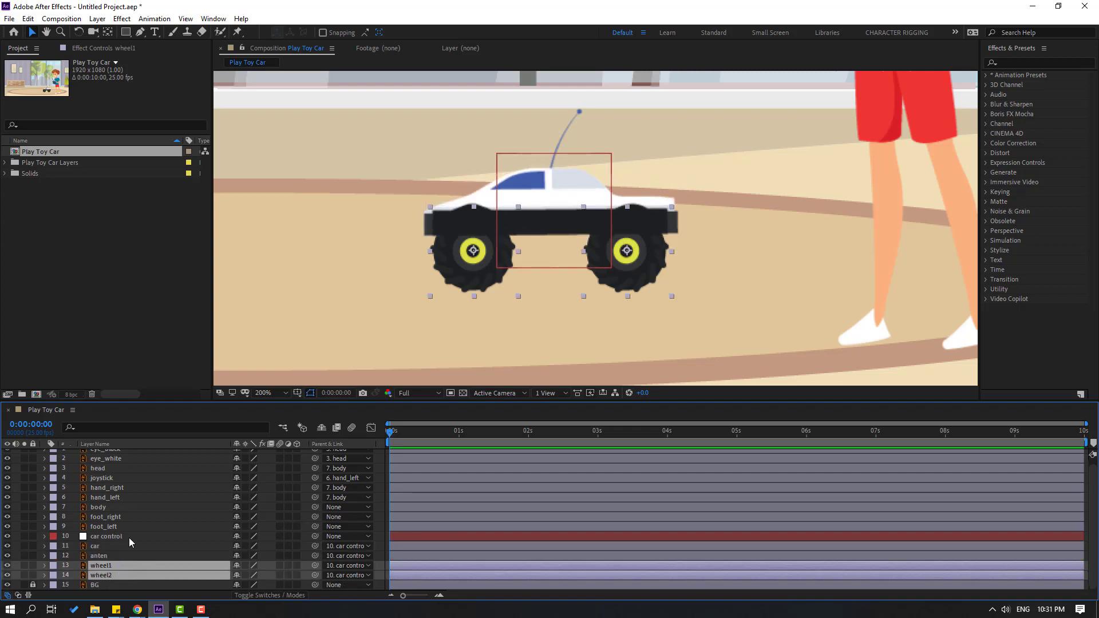
key(r)
click(60, 558)
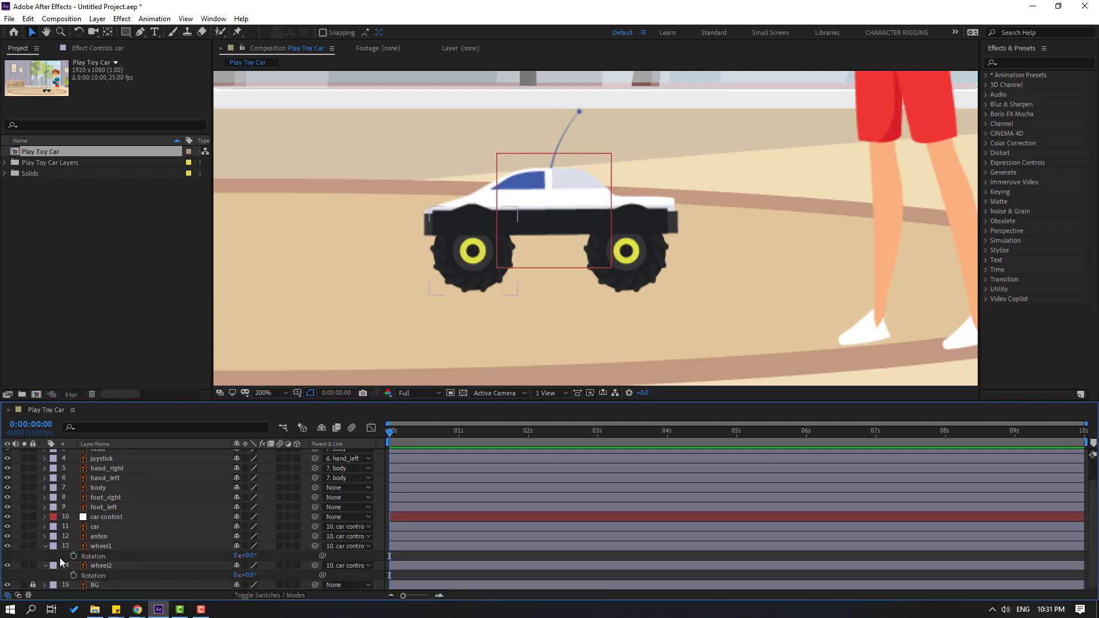
click(106, 517)
key(p)
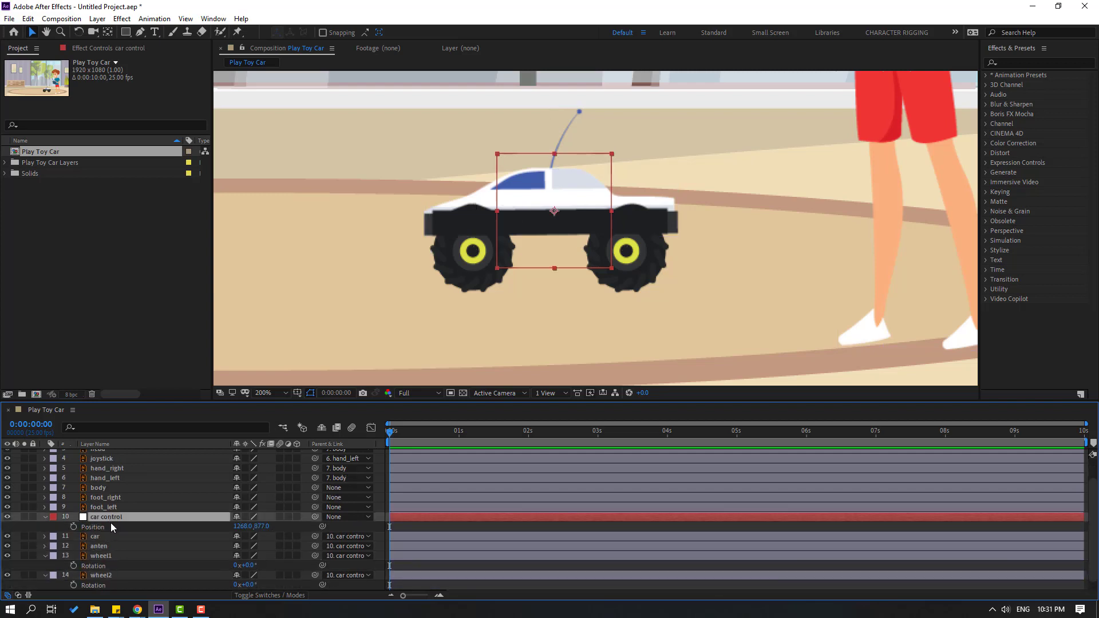
drag(328, 399, 329, 337)
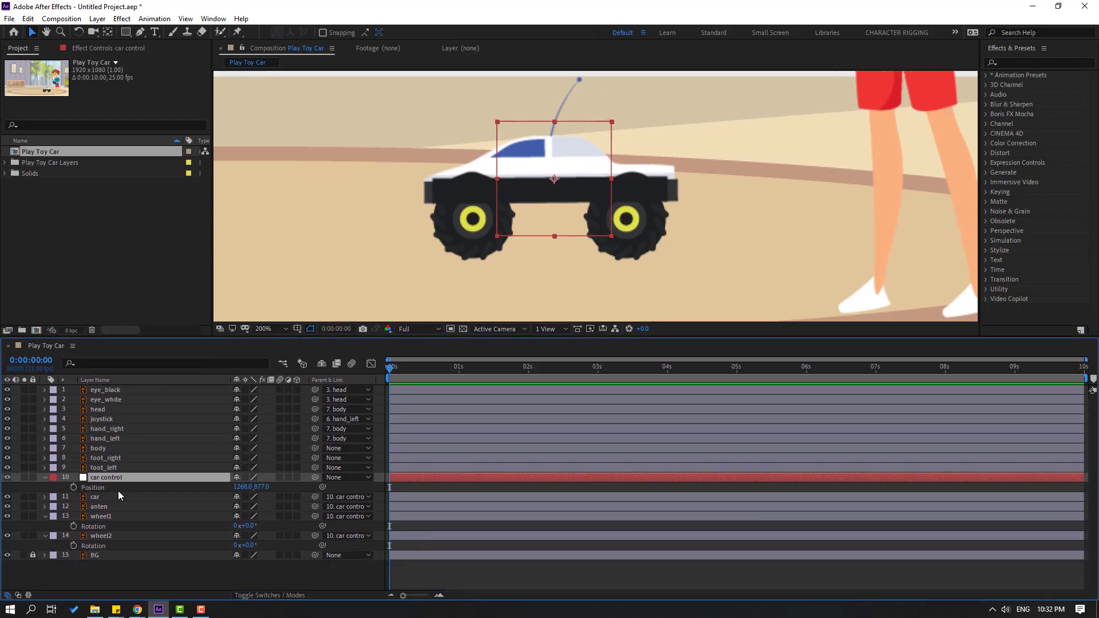
Step: Link wheel1's Rotation to car control's Position with an expression, and test it by moving the null
alt+click(73, 527)
drag(266, 536, 90, 496)
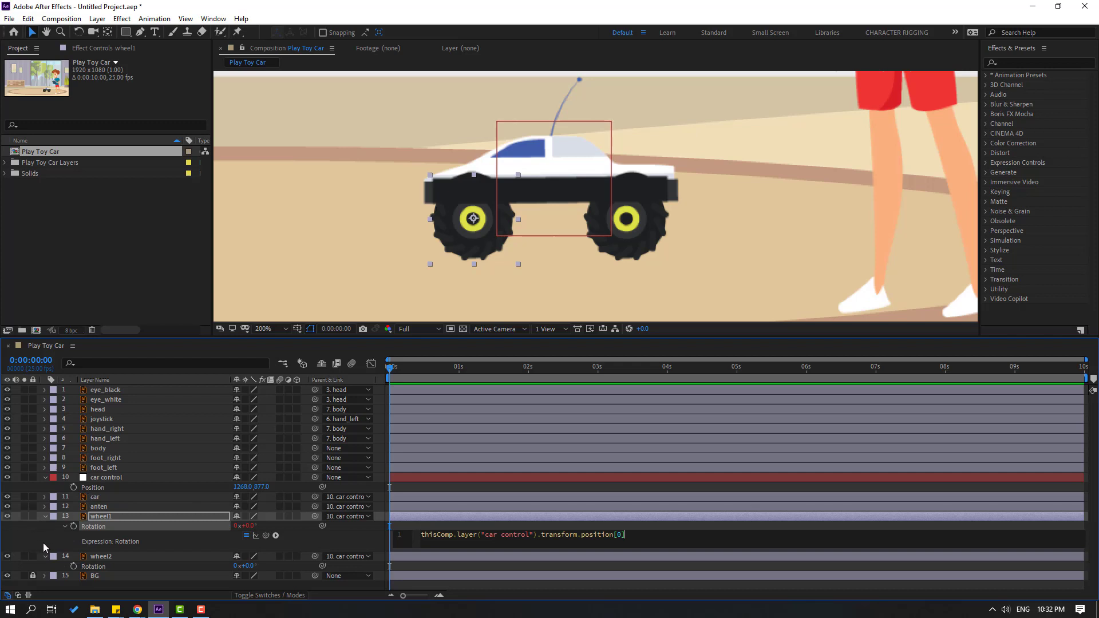
click(39, 540)
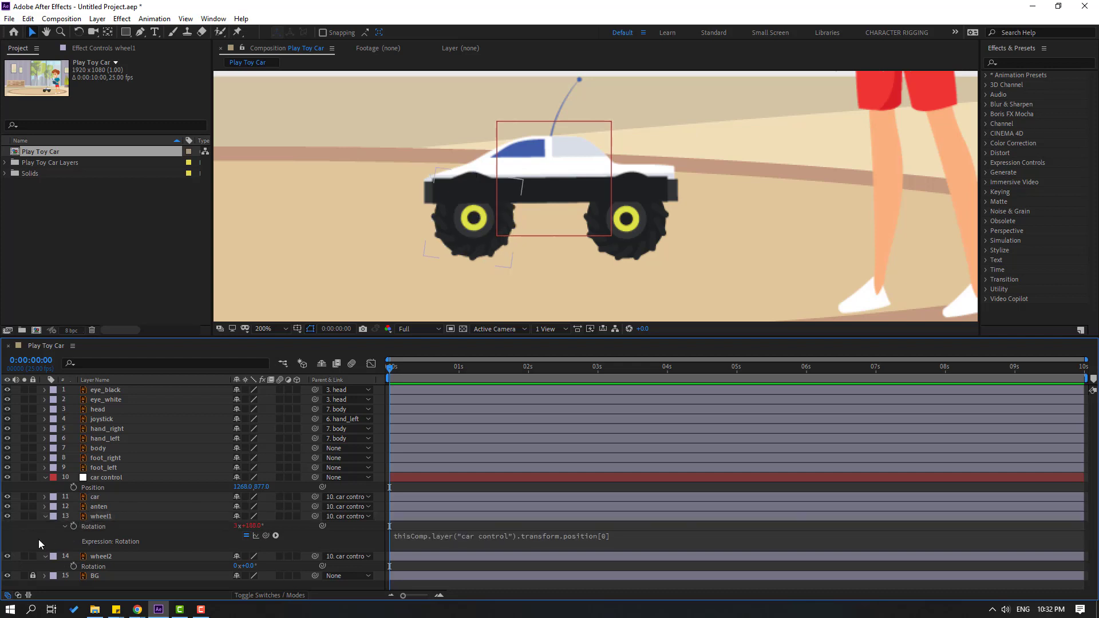
click(555, 199)
mouse_move(579, 202)
mouse_down()
mouse_move(426, 201)
mouse_move(600, 199)
mouse_move(452, 213)
mouse_move(585, 206)
mouse_up()
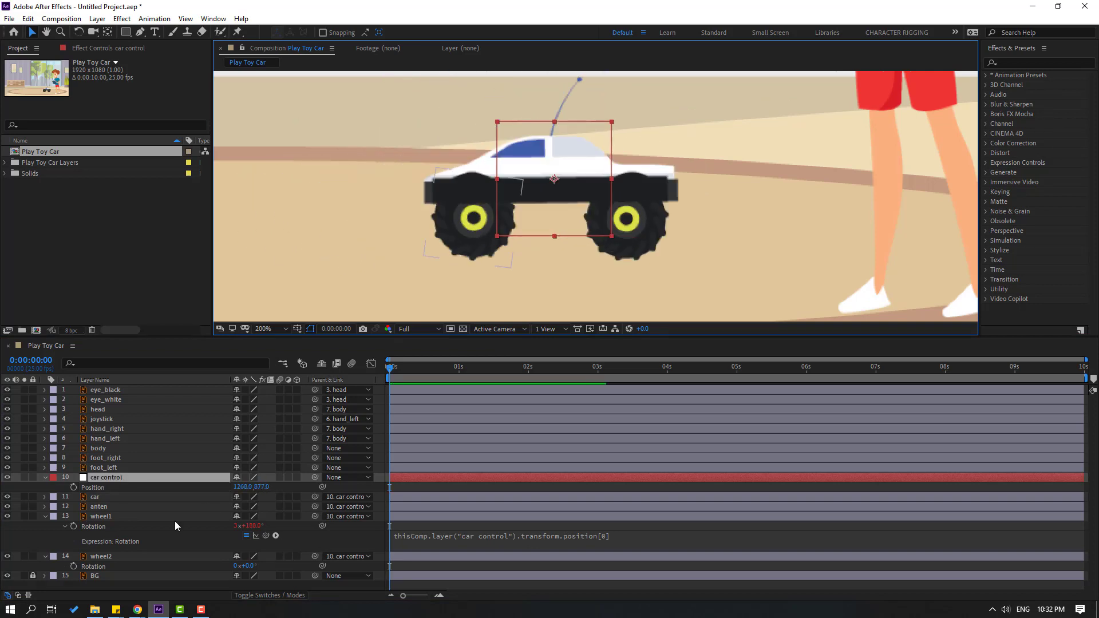
Step: Link wheel2's Rotation to car control's Position with an expression, and collapse both wheel layers
alt+click(74, 567)
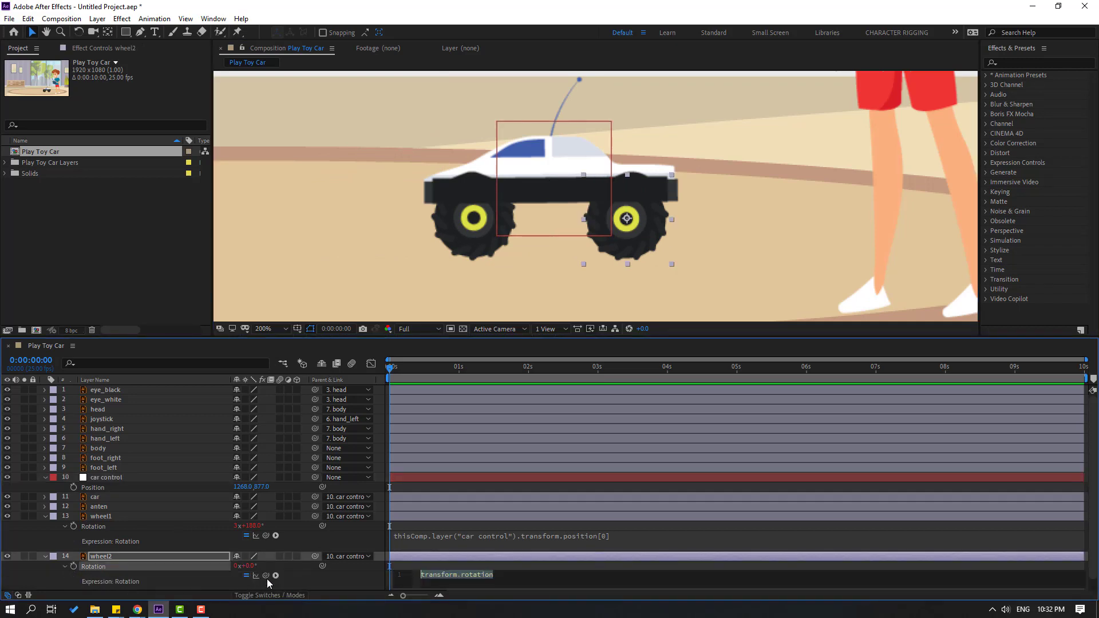
drag(266, 576, 95, 489)
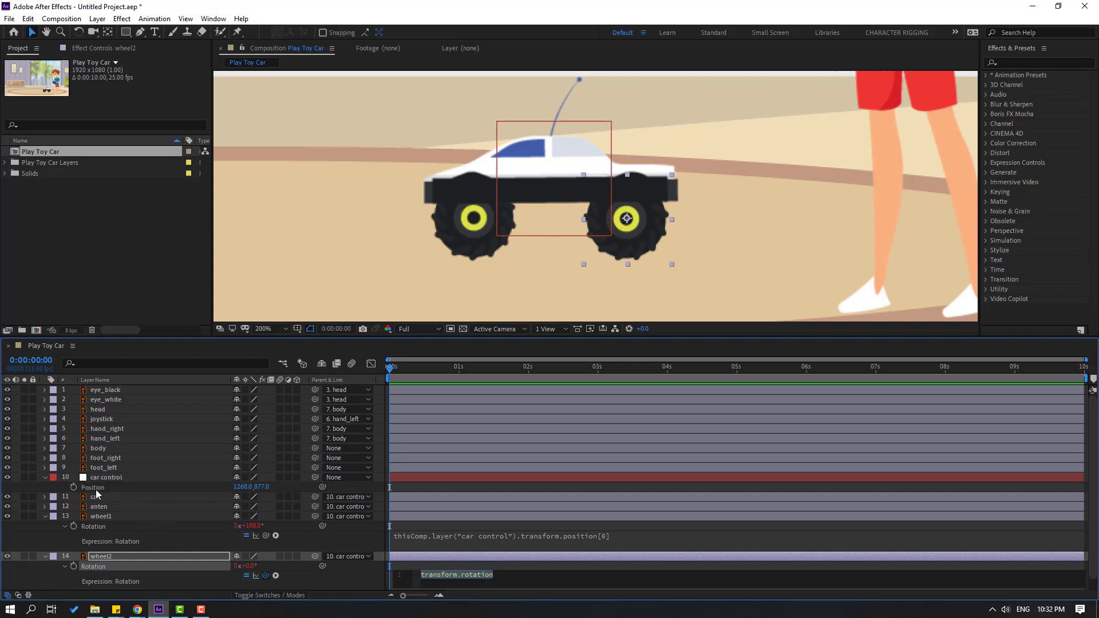
click(51, 537)
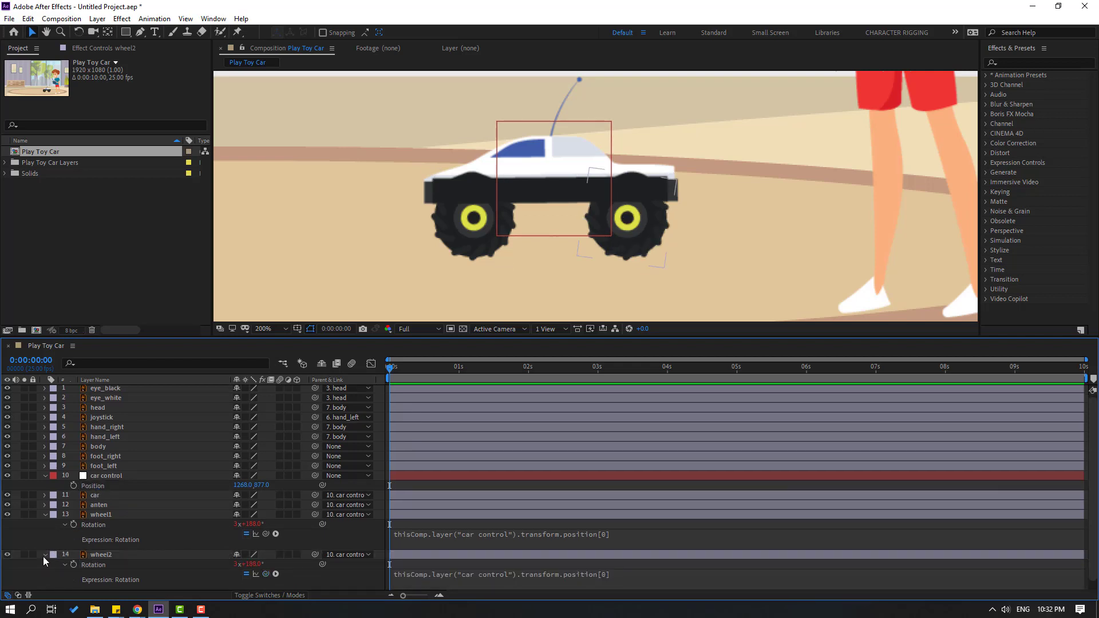
click(44, 555)
click(46, 516)
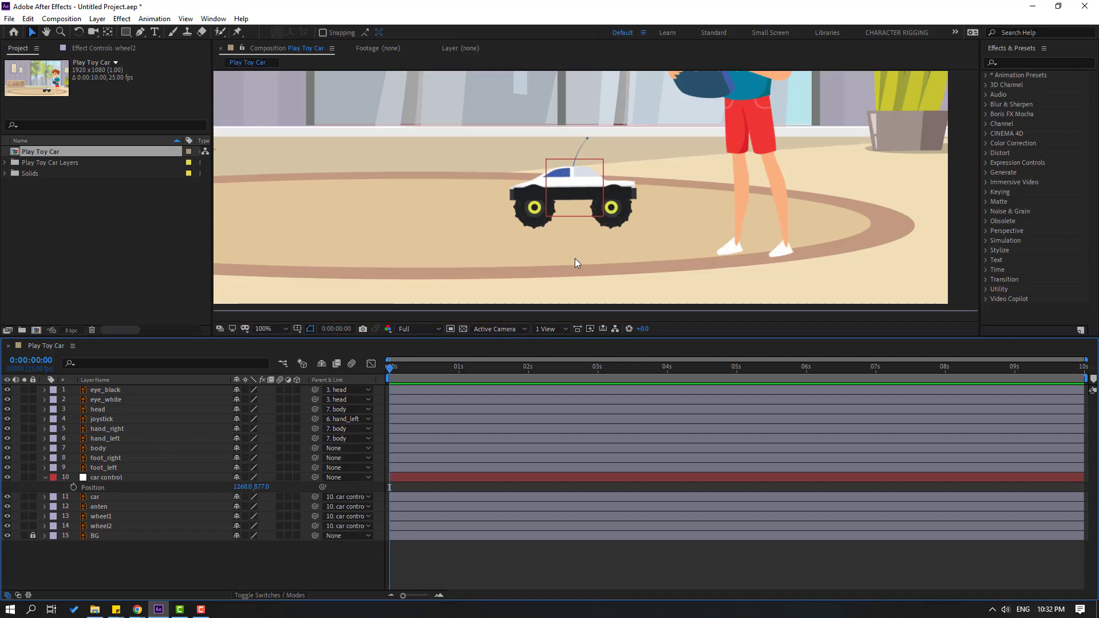
Step: Try moving the car control null across the rug to test the wheels' rotation, then undo the move
drag(569, 204, 391, 220)
key(ctrl+z)
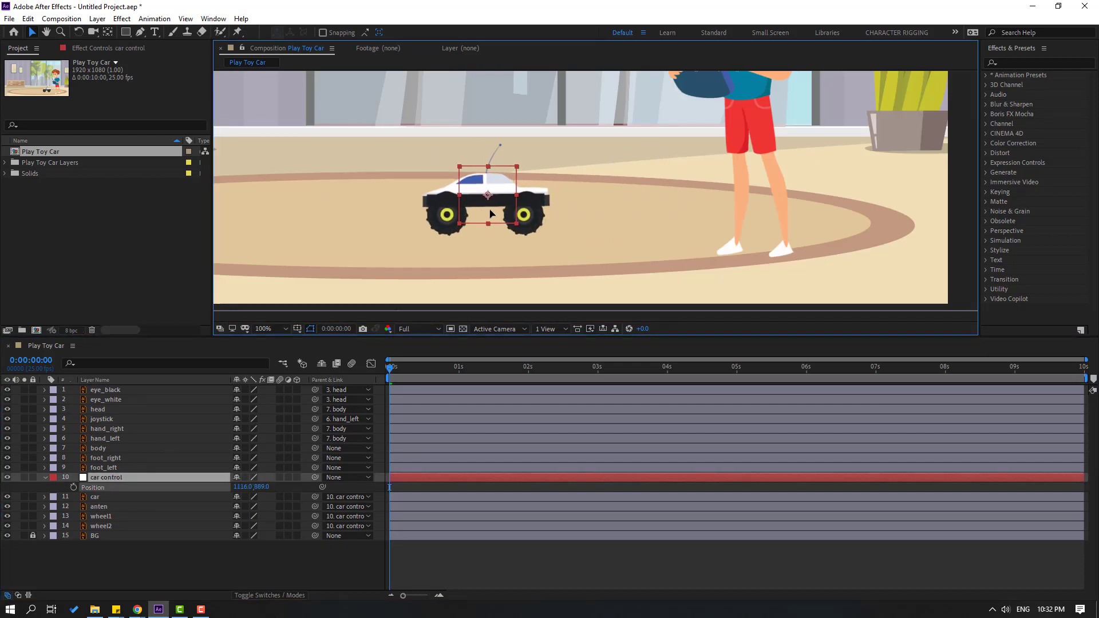
click(45, 478)
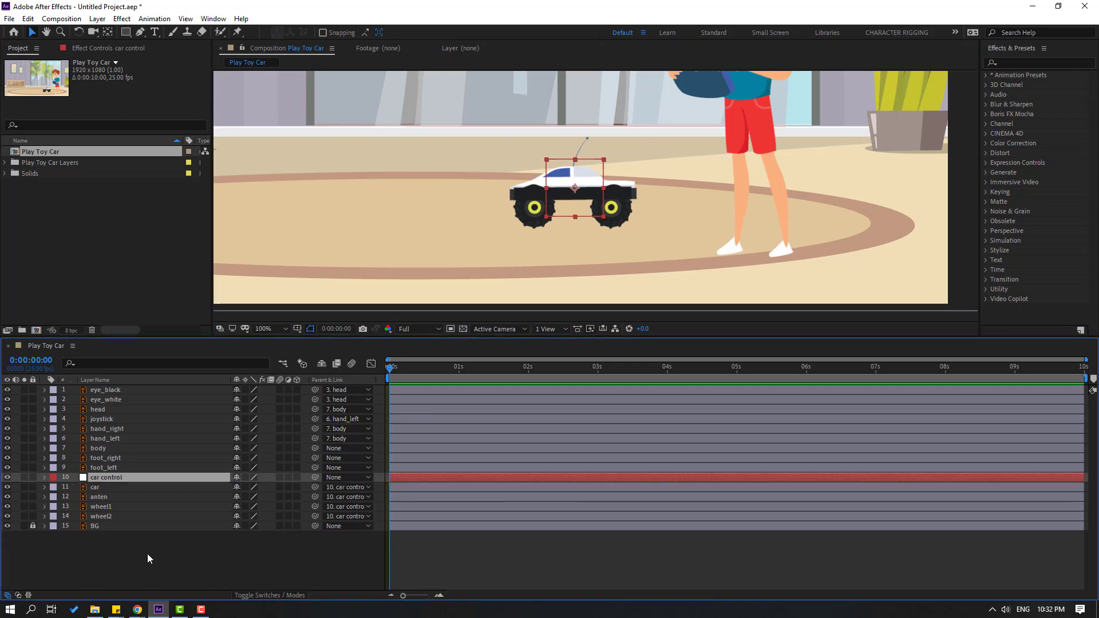
Step: Keyframe car control's Position at its starting place at 0 seconds and with an X value of 448 at 1 second
click(275, 330)
click(276, 364)
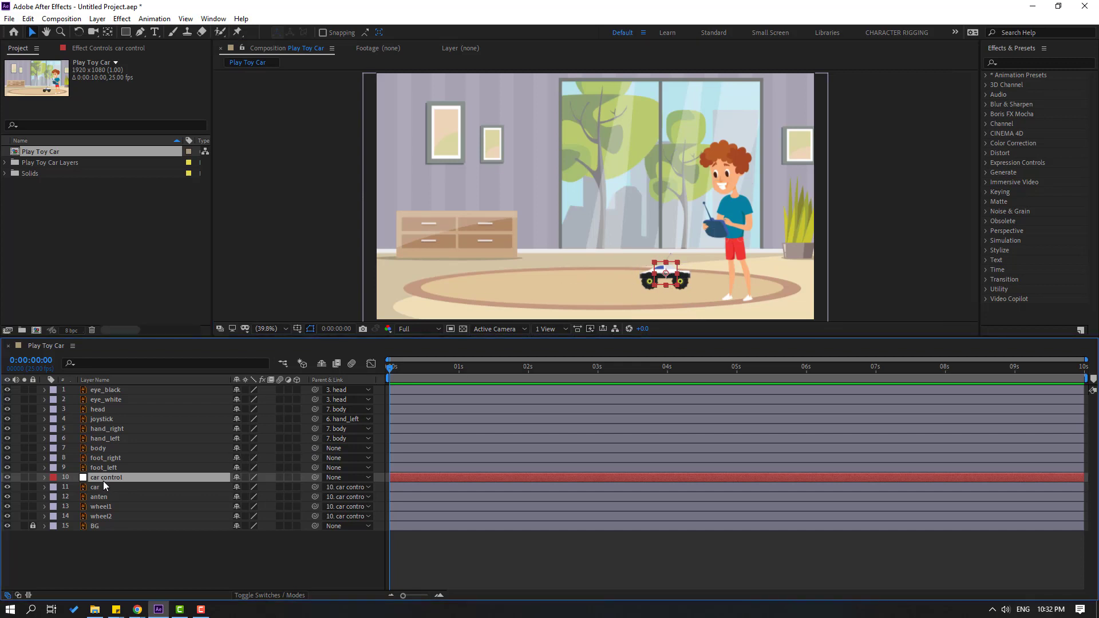
key(p)
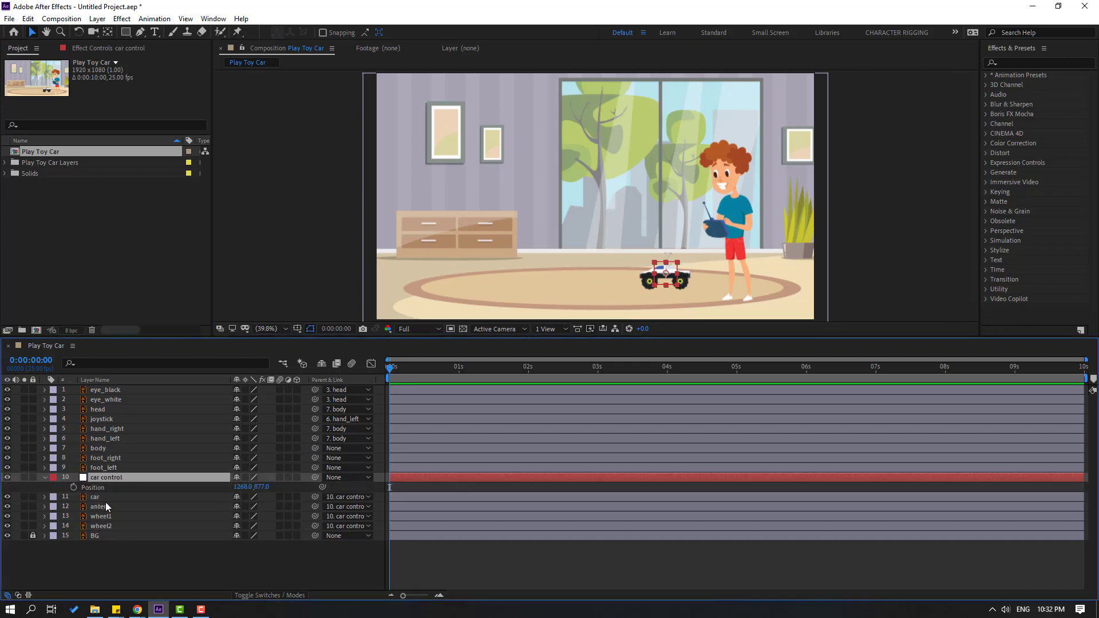
click(74, 488)
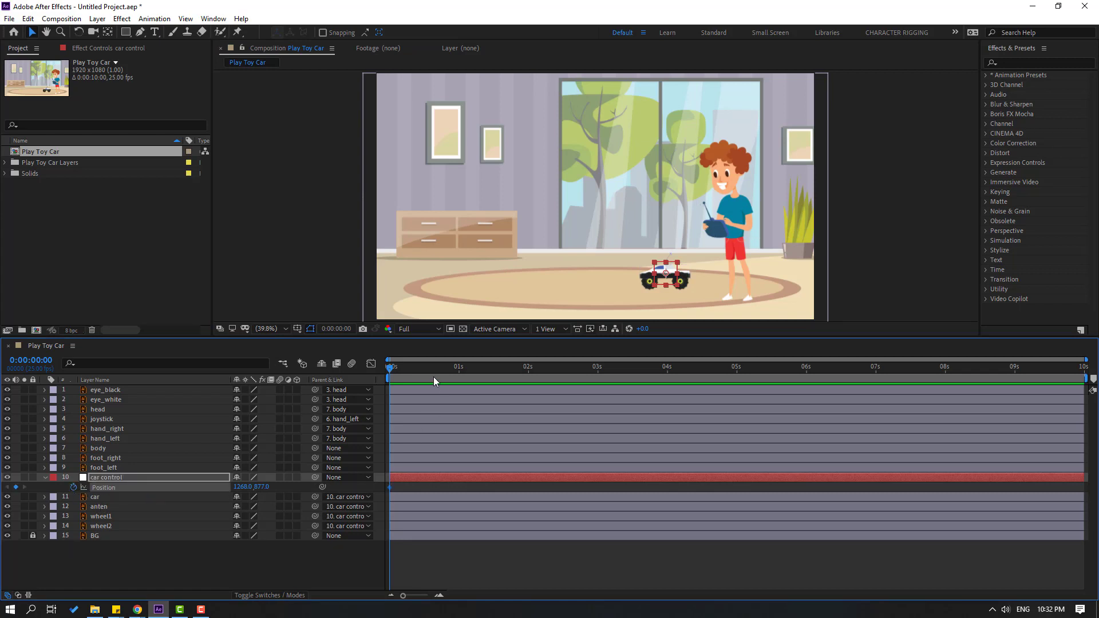
drag(396, 369, 458, 384)
drag(243, 488, 194, 487)
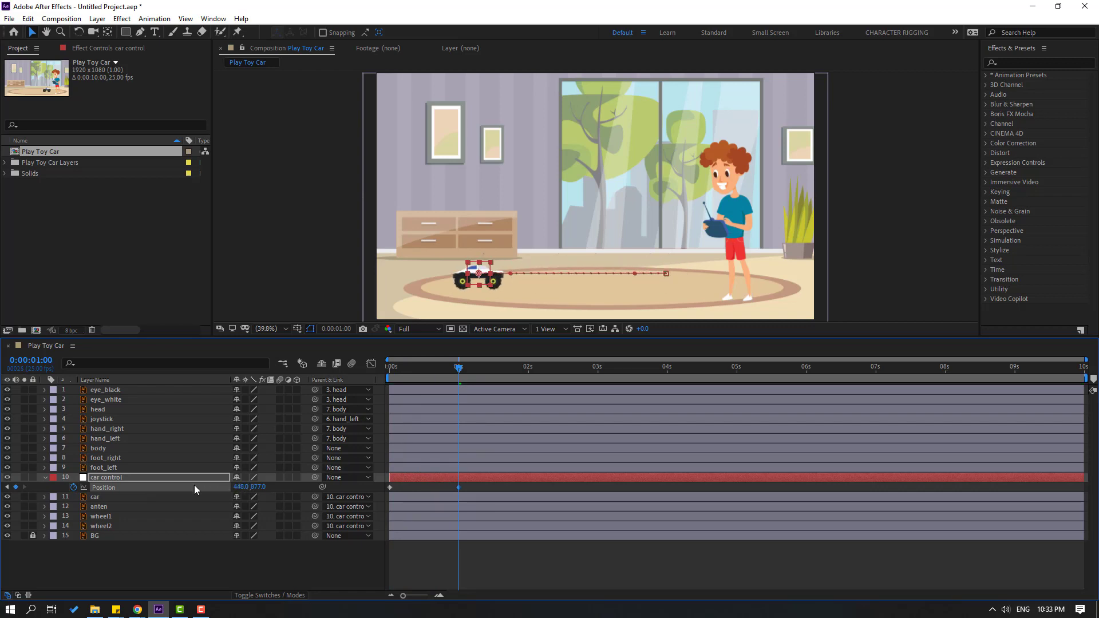
scroll(538, 272, up, 3)
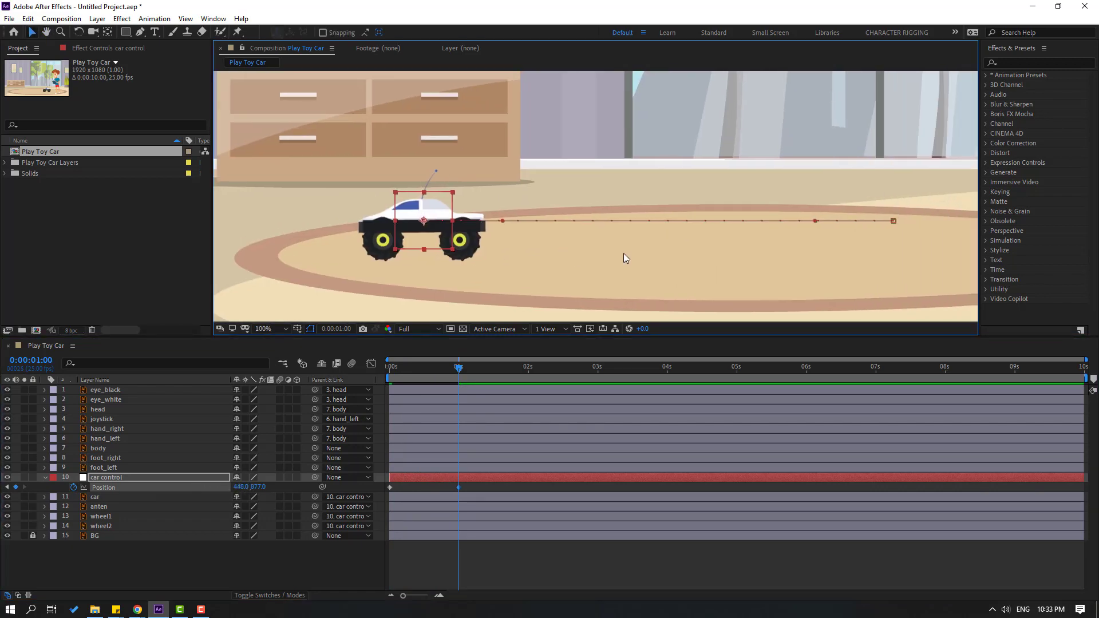
Step: Preview the car's drive across the rug, and apply Easy Ease to both of car control's Position keyframes
key(space)
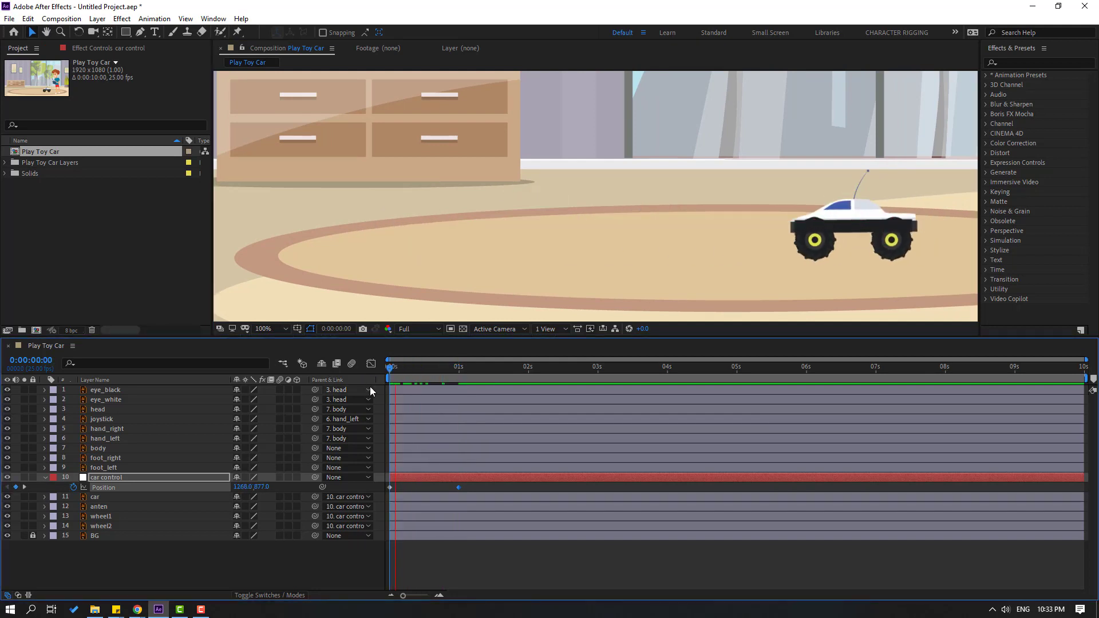
key(space)
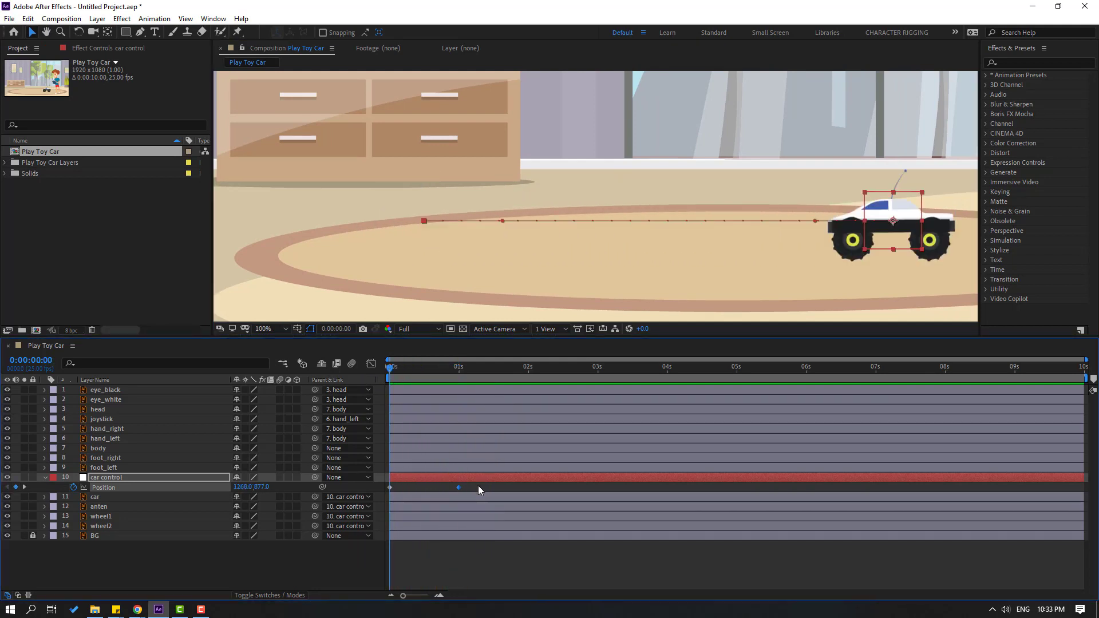
drag(479, 490, 372, 502)
right_click(390, 487)
mouse_move(458, 478)
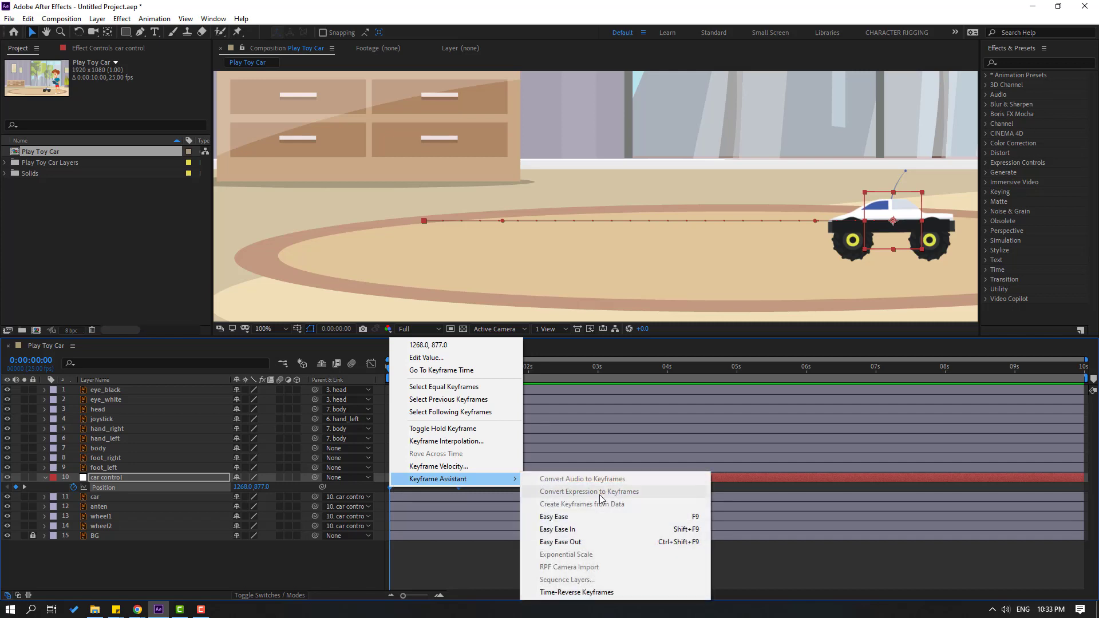
click(583, 516)
key(space)
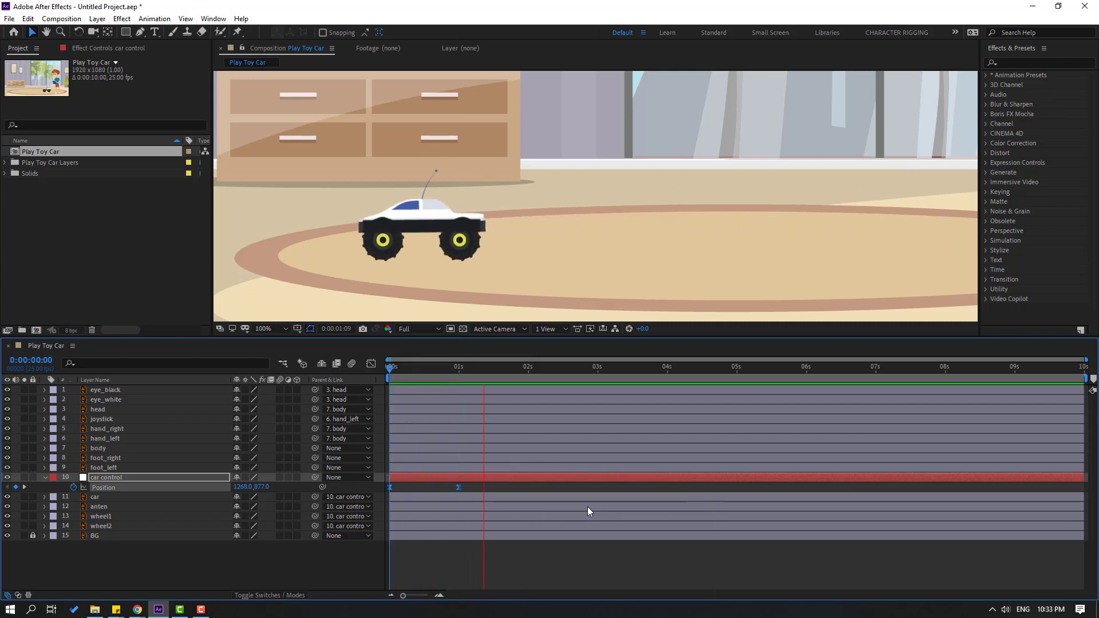
Step: Move car control's second Position keyframe to 0:00:01:12, and preview the slower drive
scroll(561, 289, down, 2)
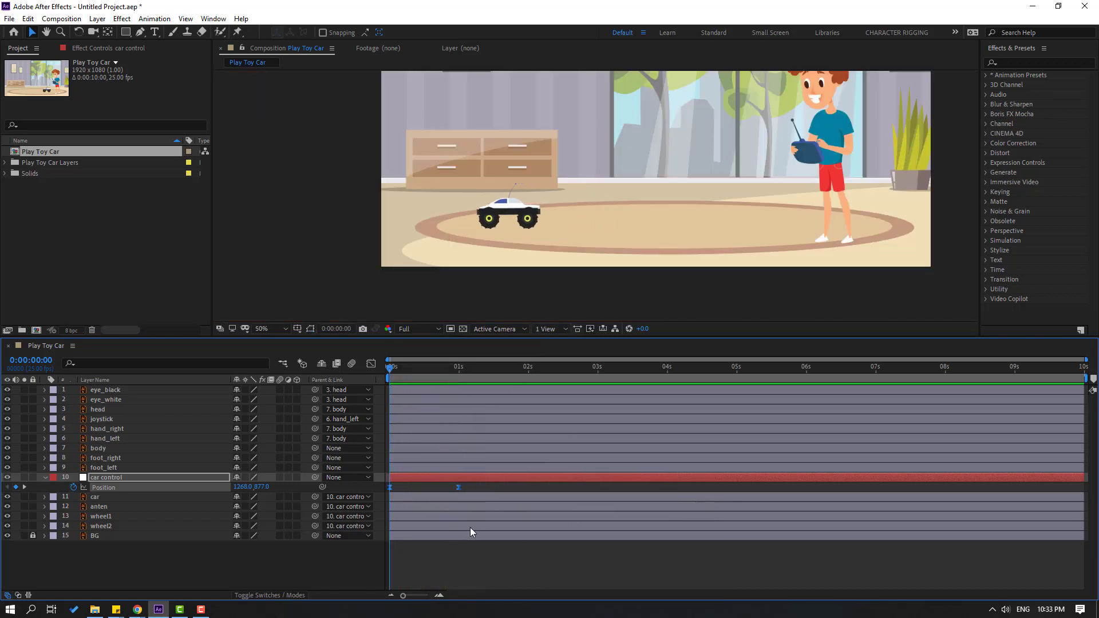
key(space)
drag(459, 489, 483, 491)
key(space)
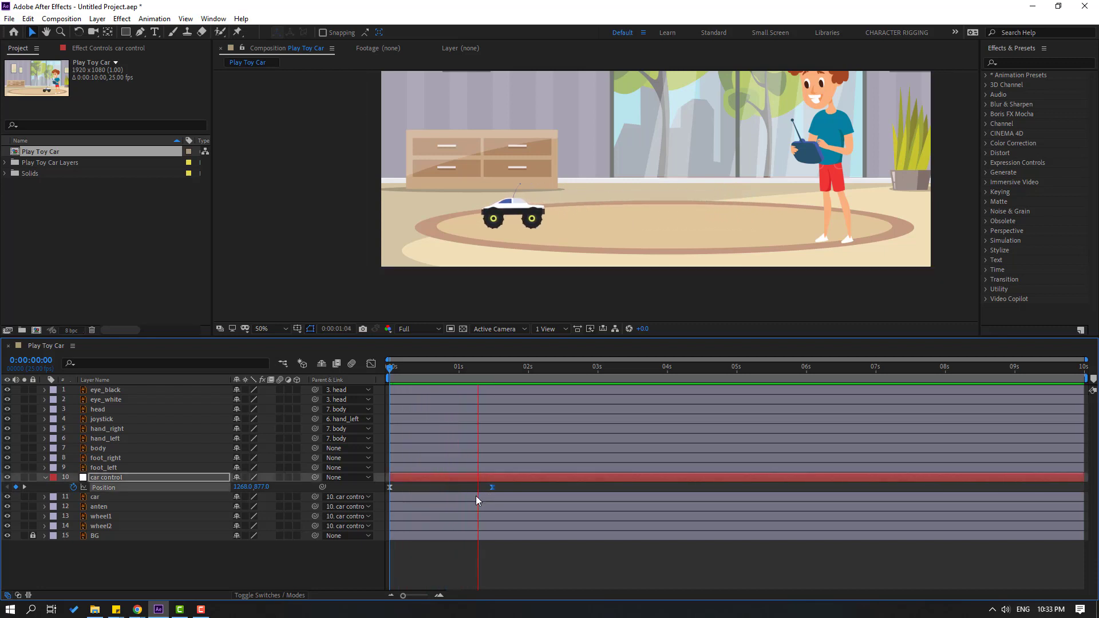
key(space)
scroll(544, 280, up, 2)
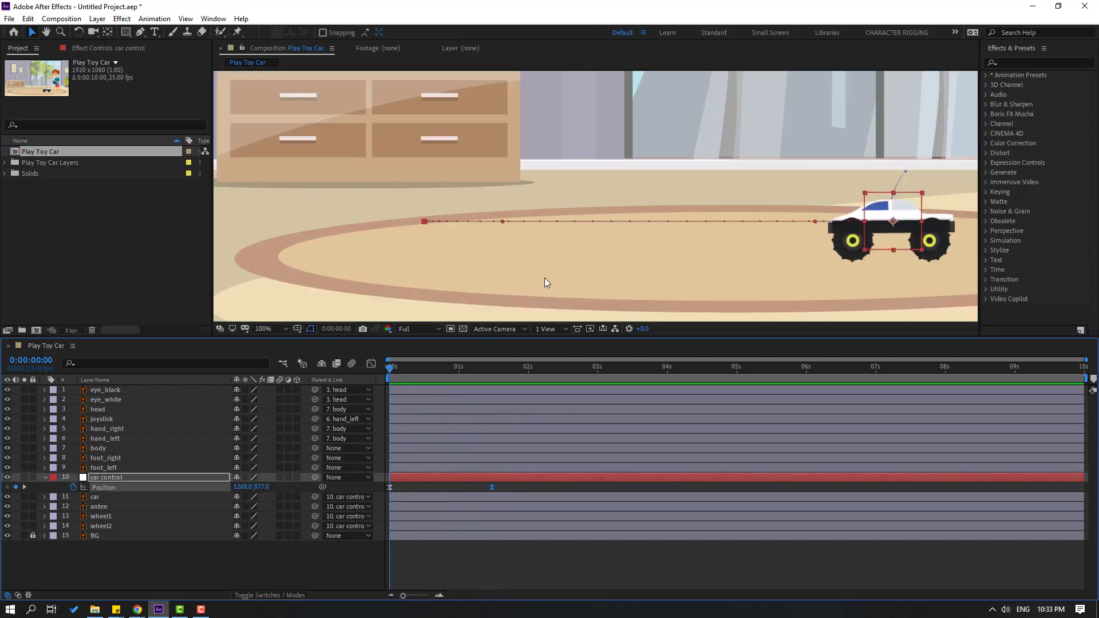
Step: Show the car layer's Position and Rotation properties, and start keyframing its Position at 0 seconds
click(102, 499)
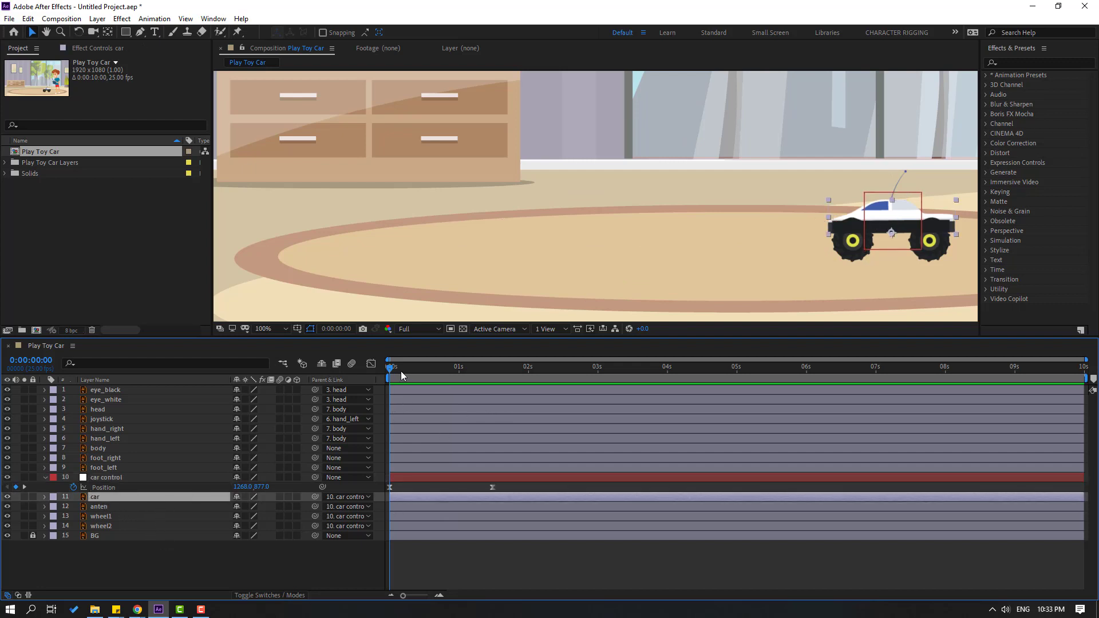
drag(400, 374, 389, 372)
key(p)
key(shift+r)
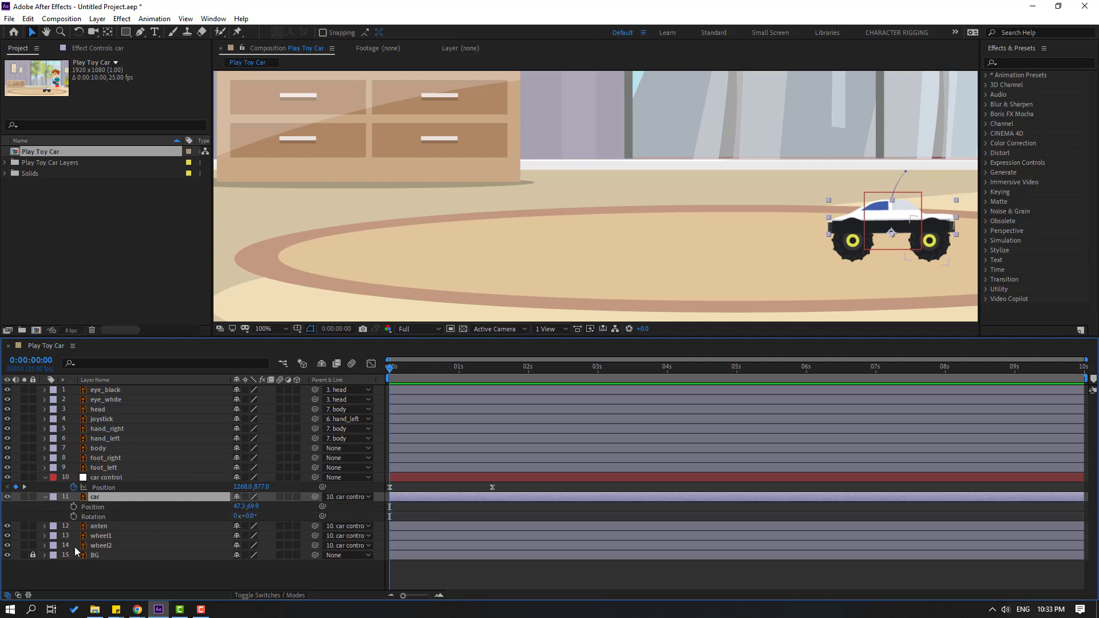
click(72, 507)
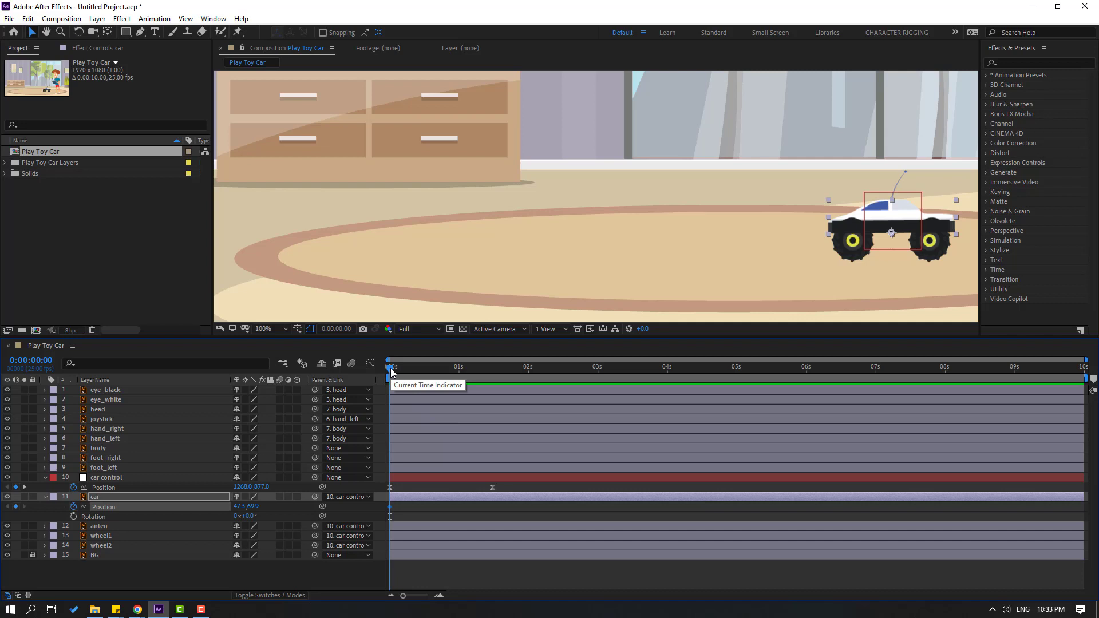
Step: Lower the car body at frame 4 by setting the car layer's Y Position to 75.9
key(Page_Down)
key(Page_Down)
key(Page_Down)
key(Page_Down)
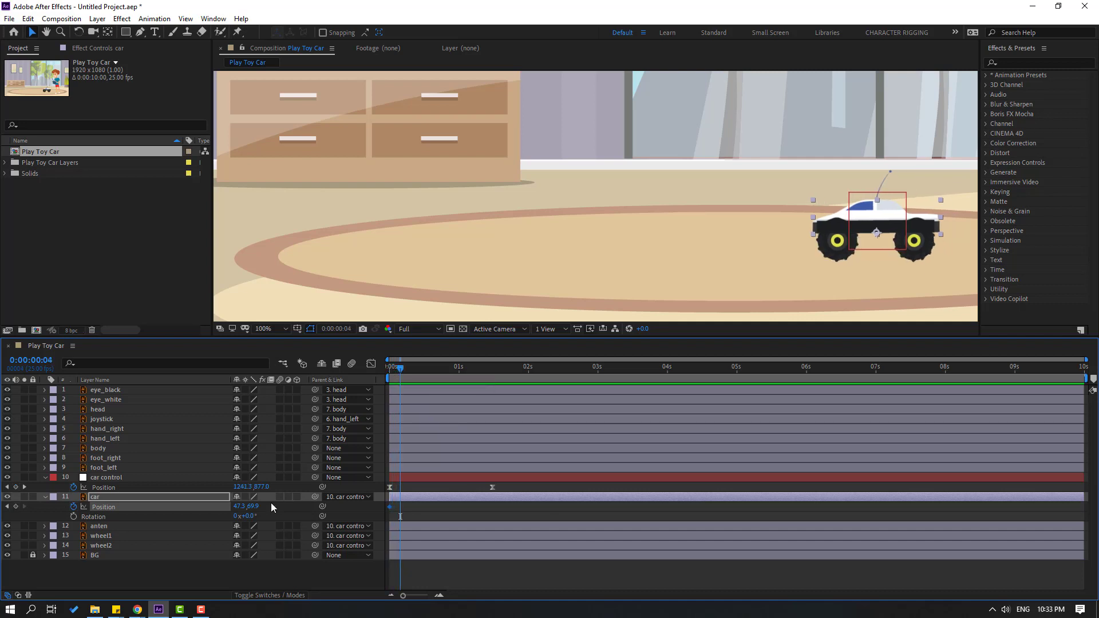
drag(928, 219, 698, 243)
scroll(699, 243, up, 4)
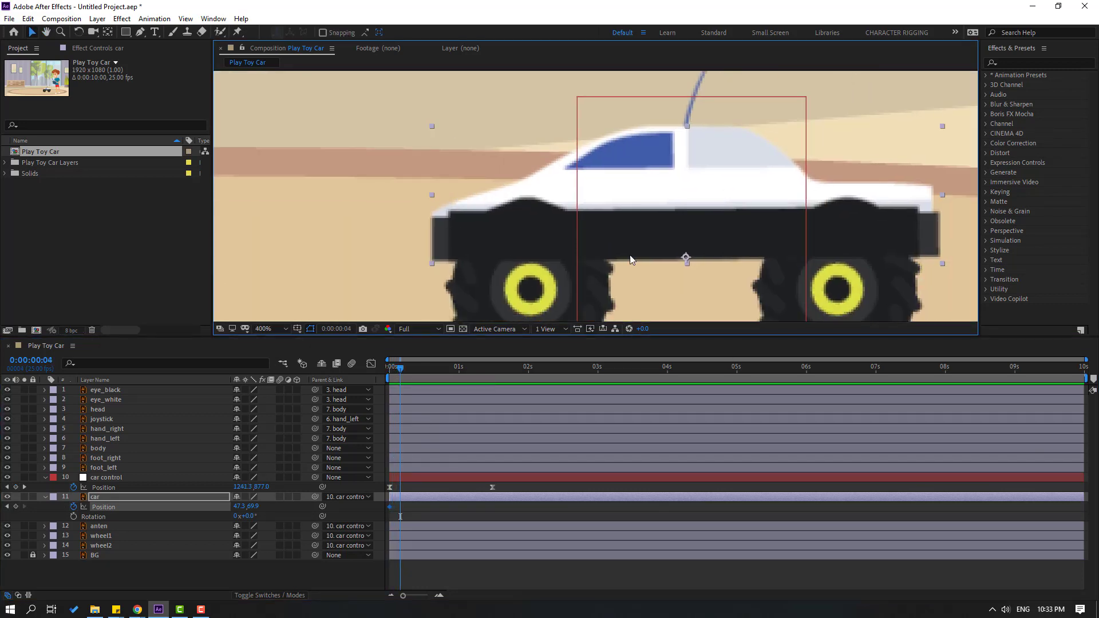
key(v)
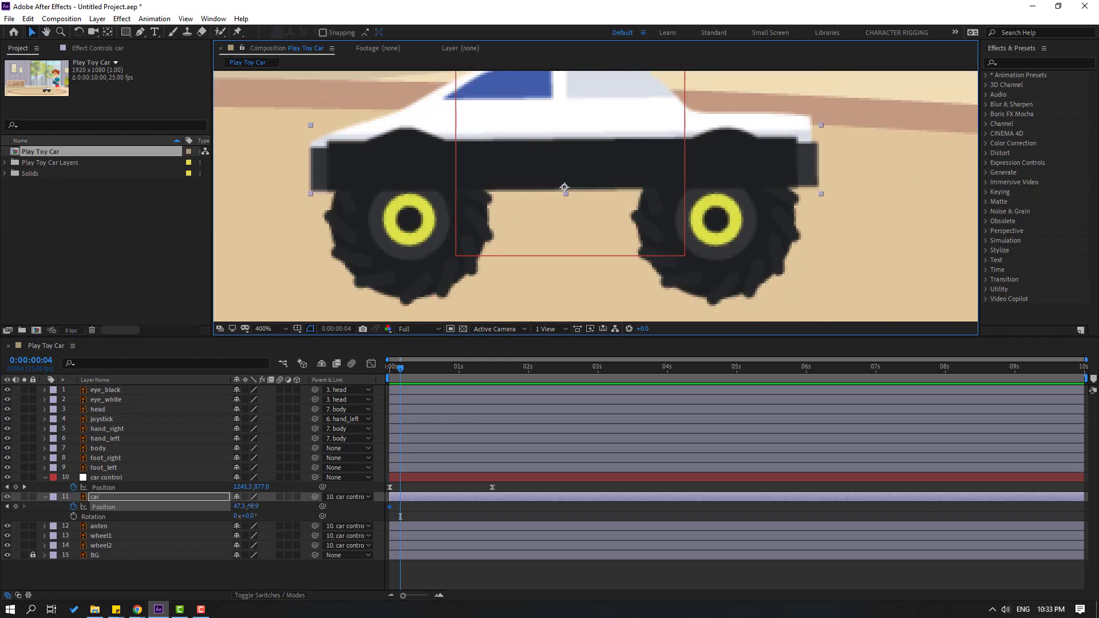
mouse_move(252, 507)
mouse_down()
mouse_move(263, 506)
mouse_move(253, 507)
mouse_up()
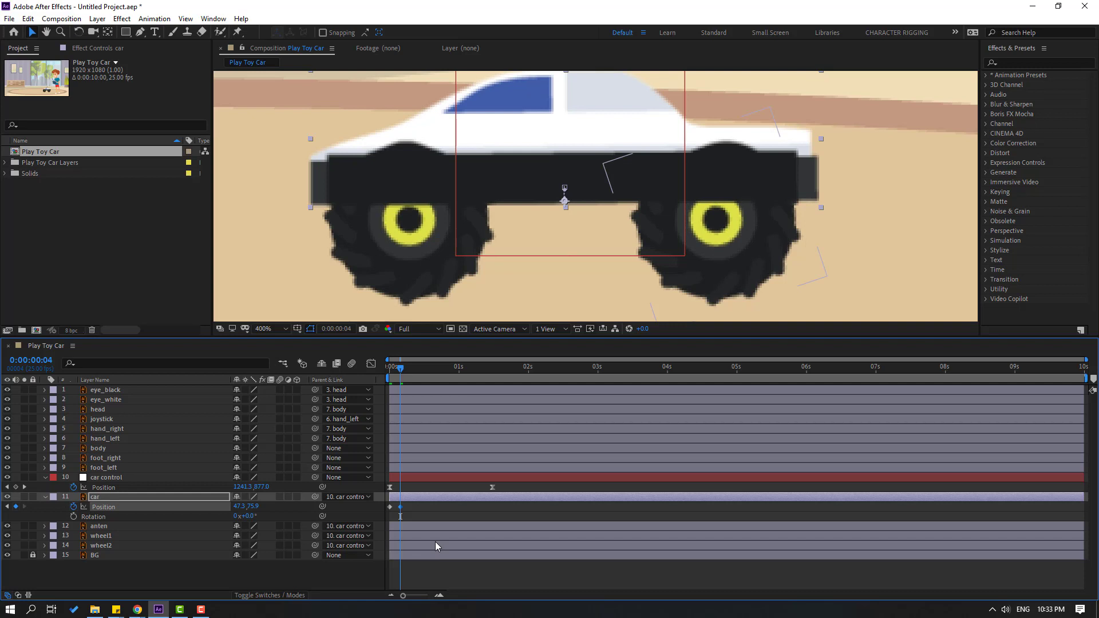
Step: Keyframe the car's Position back at 47.3, 69.9 at frame 8, and apply Easy Ease to its three Position keyframes
key(space)
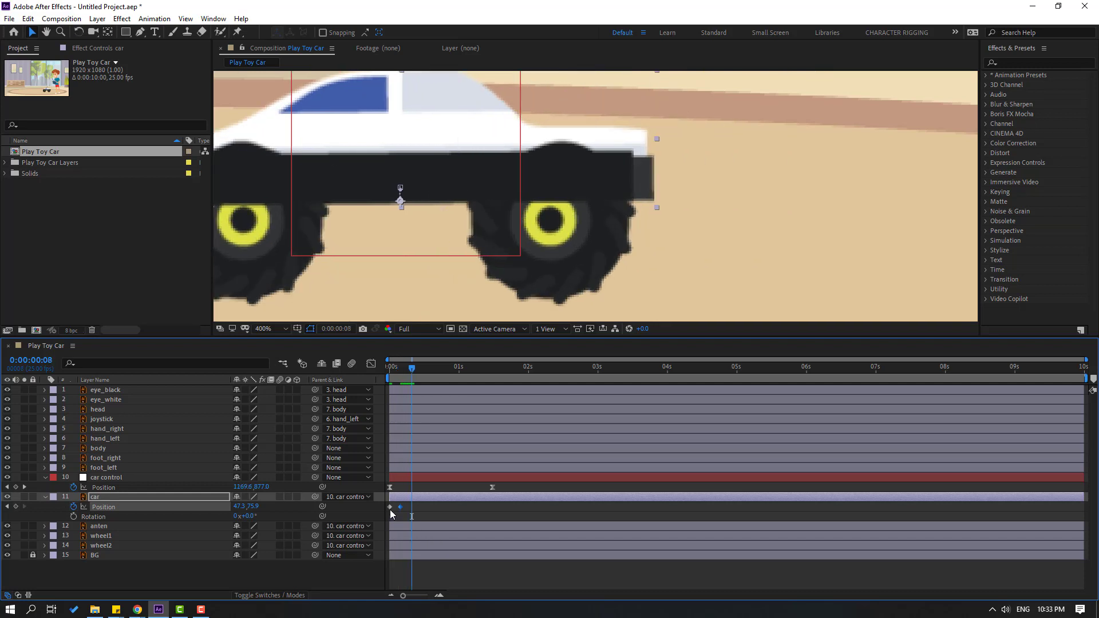
drag(441, 184, 441, 171)
key(comma)
key(comma)
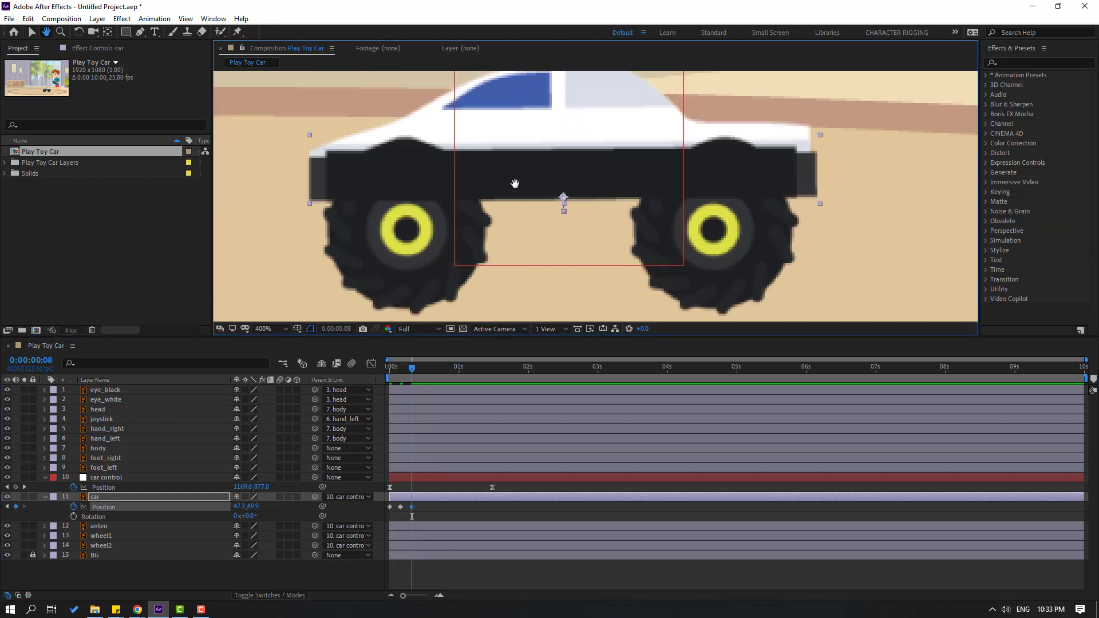
right_click(390, 507)
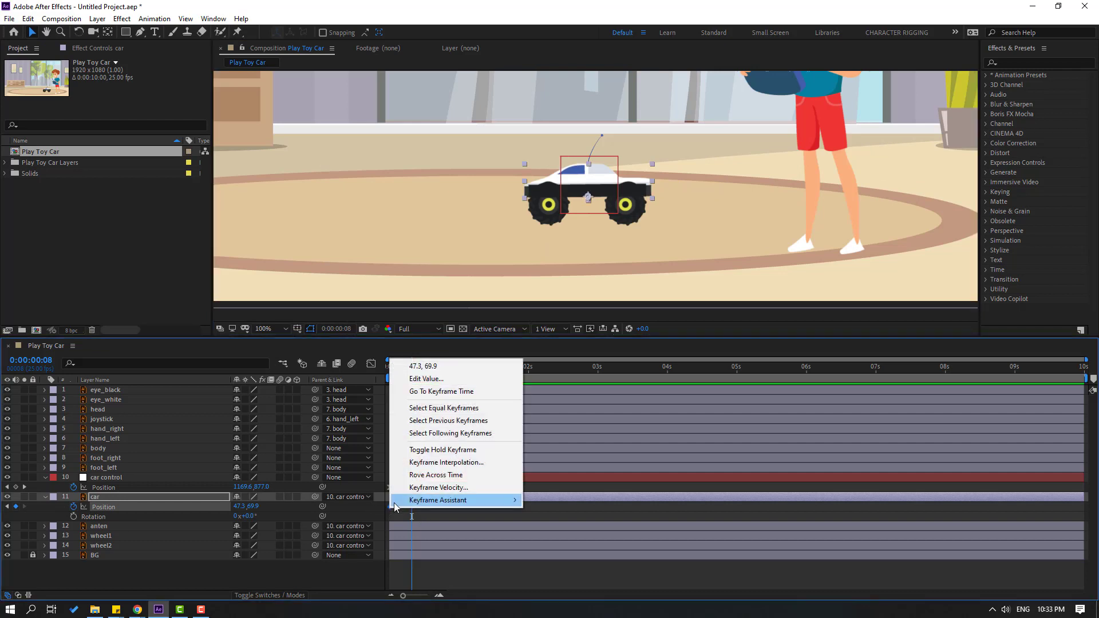
mouse_move(458, 500)
click(555, 424)
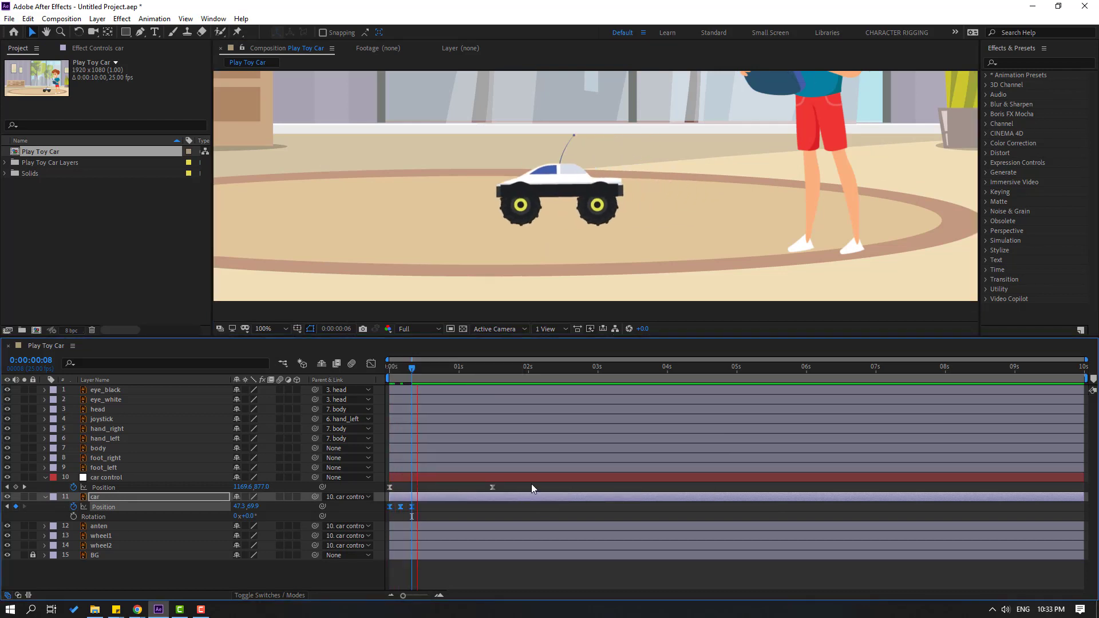
Step: Paste copies of the car's three bounce Position keyframes at frames 8 and 16, and preview the bounce
click(412, 517)
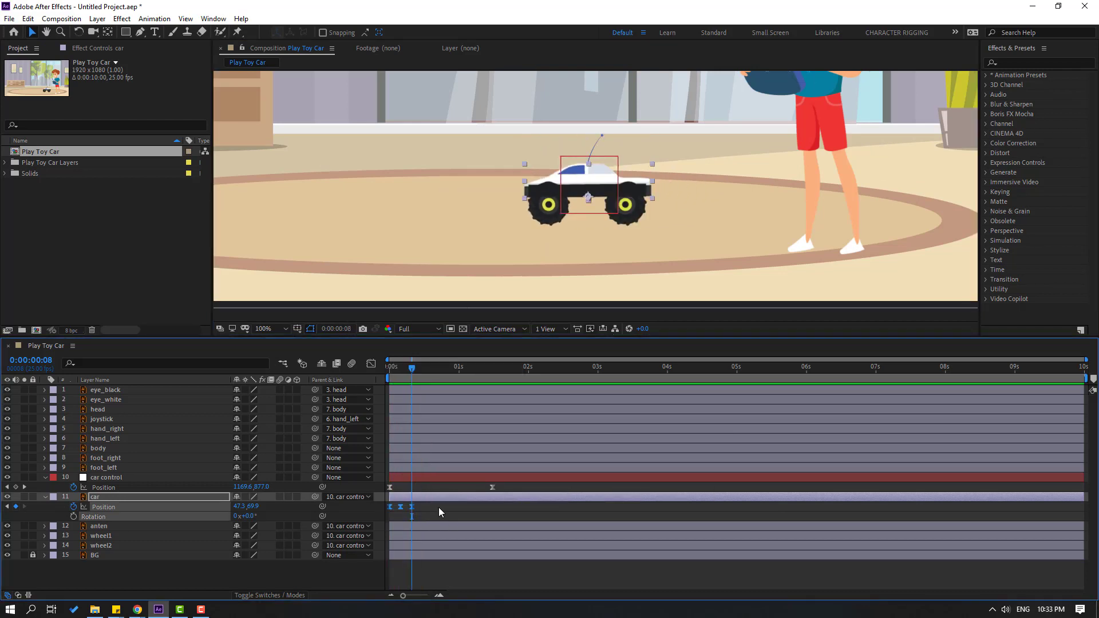
key(ctrl+v)
drag(412, 368, 435, 371)
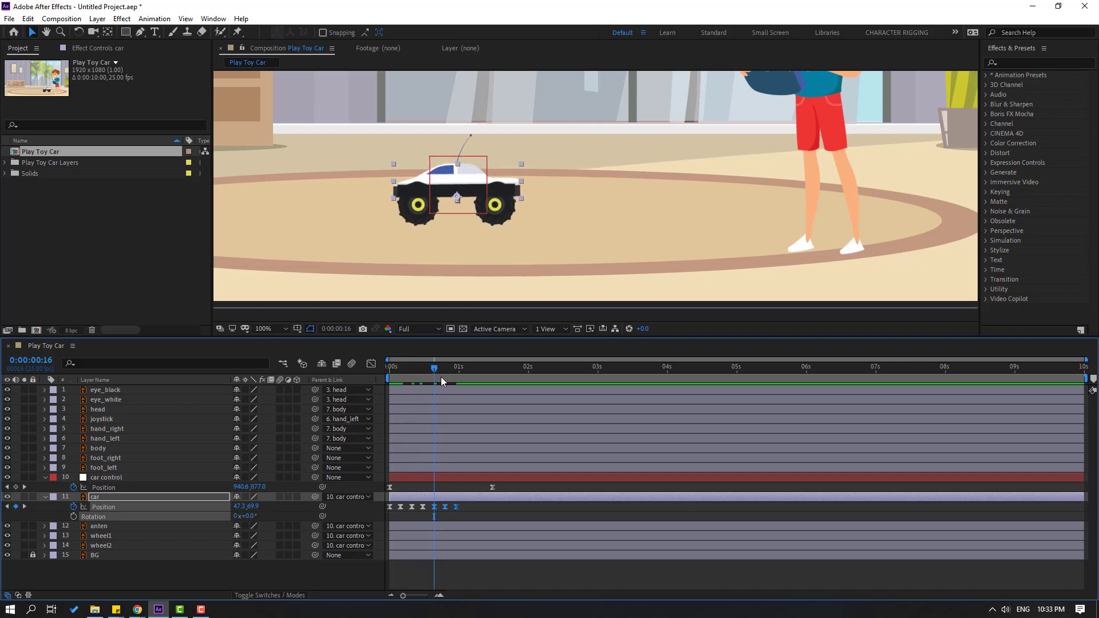
key(space)
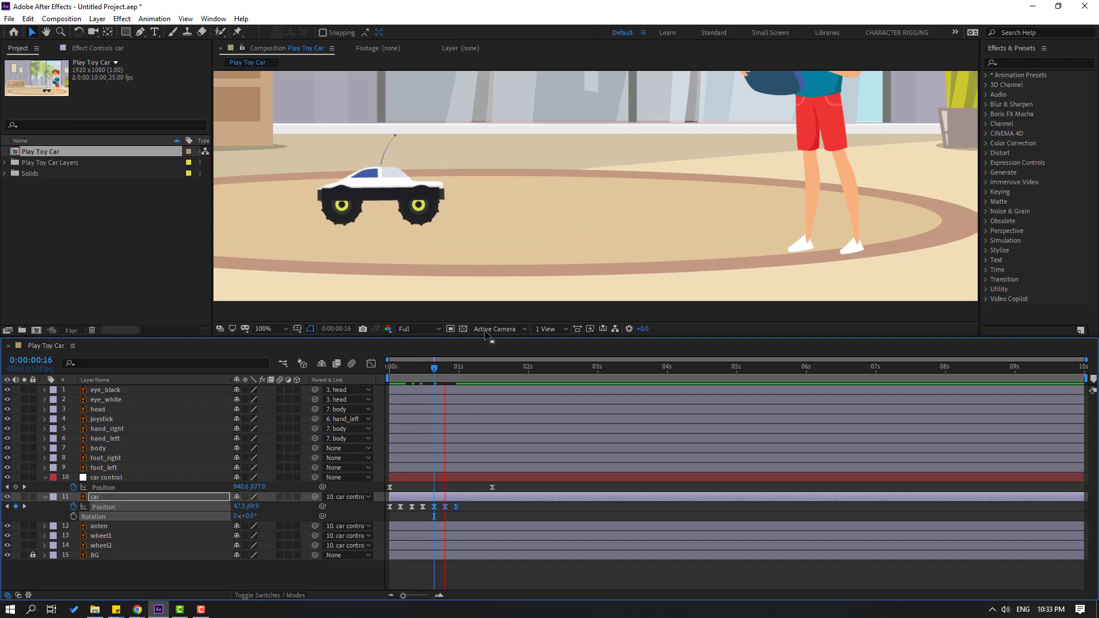
scroll(379, 262, down, 2)
key(space)
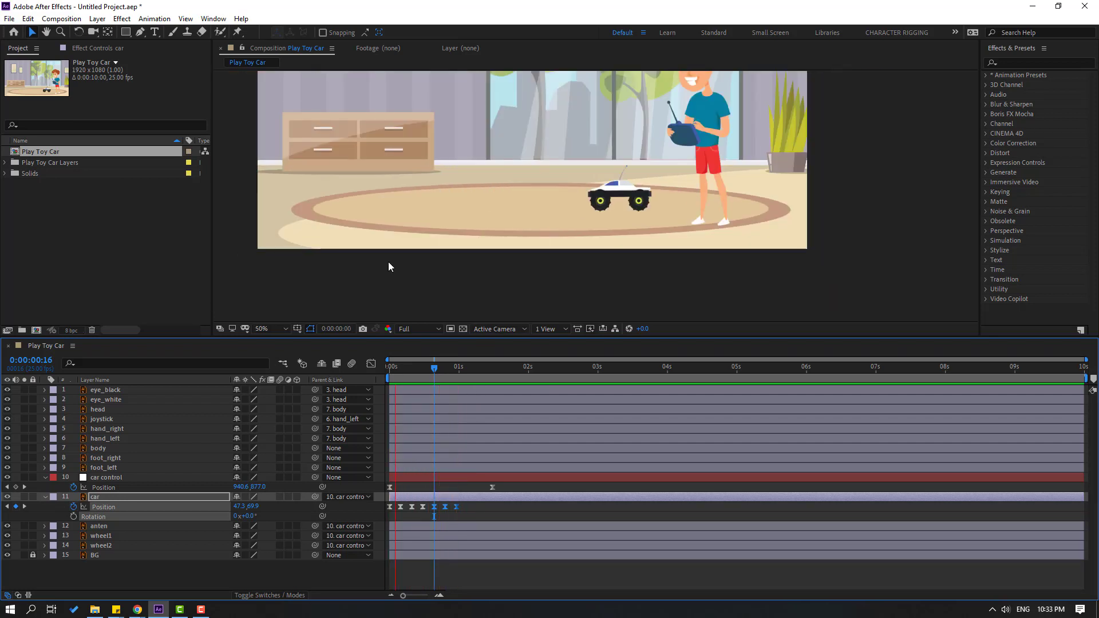
key(space)
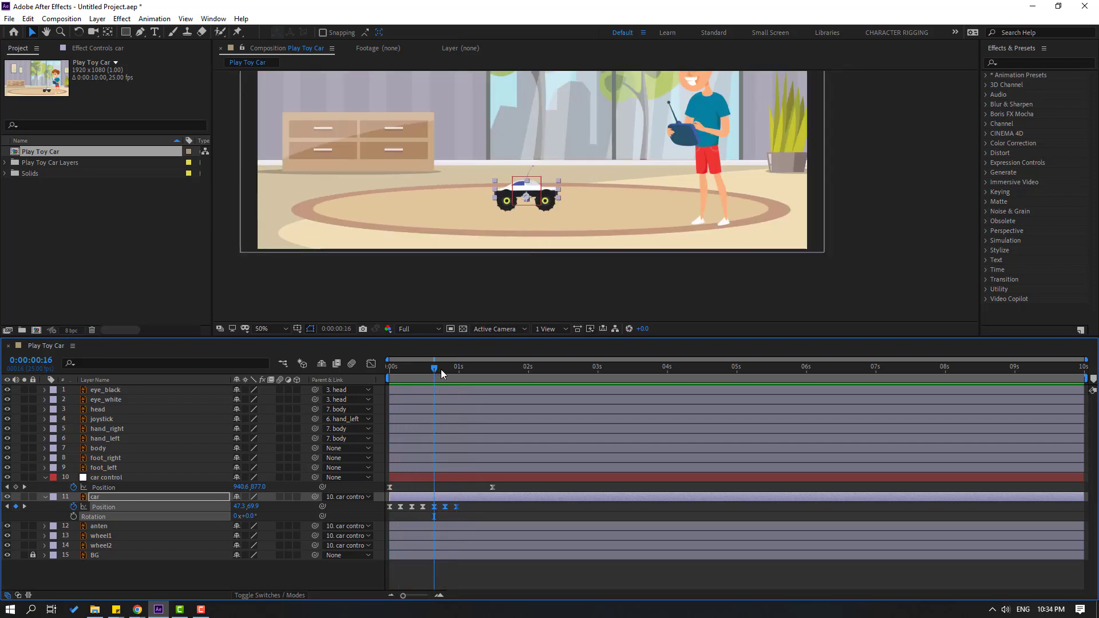
Step: Paste the bounce keyframes again at frame 24, and stretch all the car's Position keyframes to end at 0:00:01:12
drag(441, 373, 458, 373)
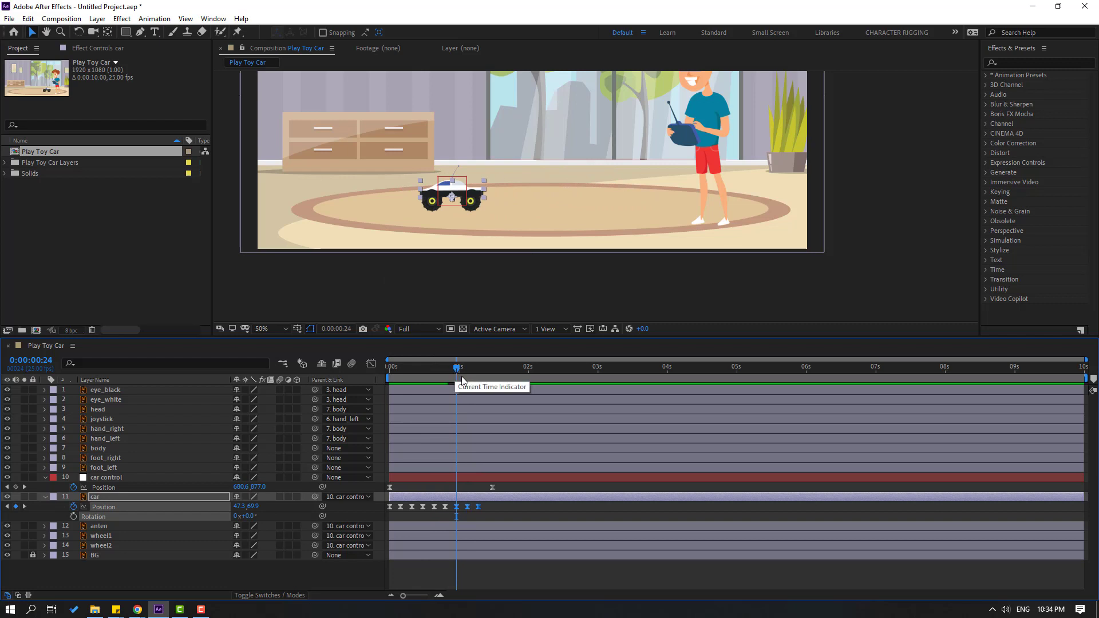
drag(497, 517, 368, 507)
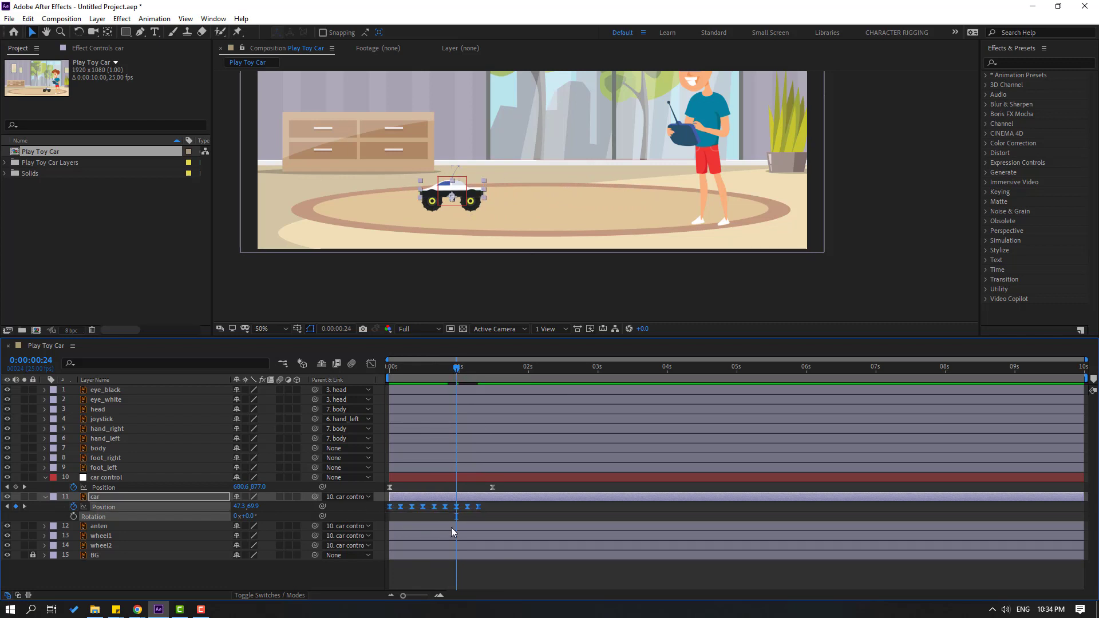
drag(479, 507, 493, 508)
key(space)
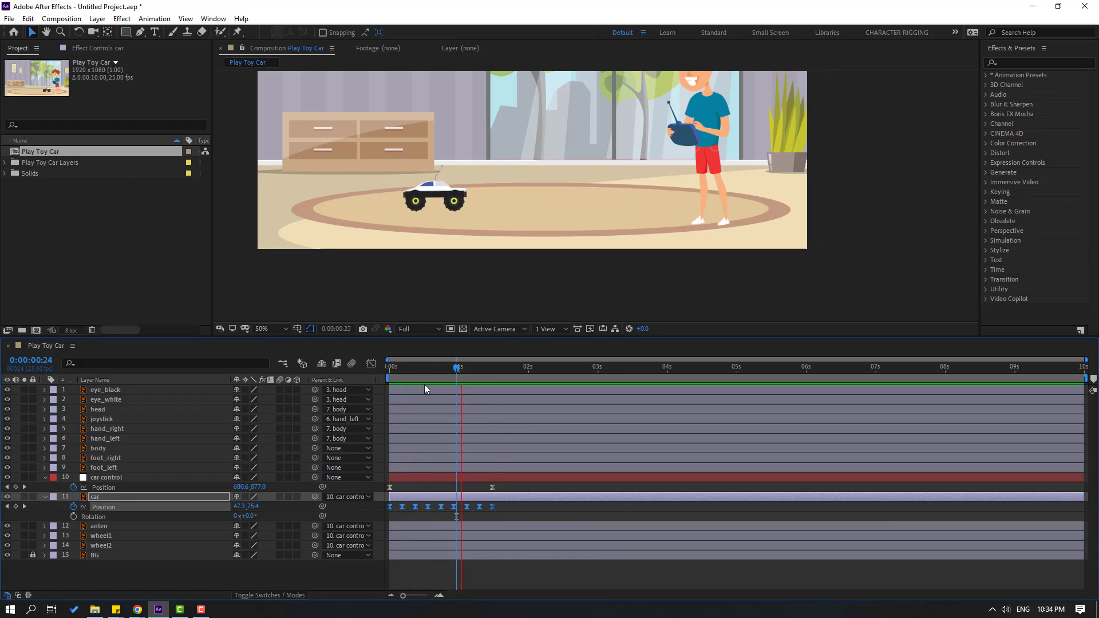
key(space)
Step: Reshape car control's Position speed graph to peak early and slow down gradually, and preview the whole scene
click(269, 329)
click(273, 353)
drag(511, 487, 390, 490)
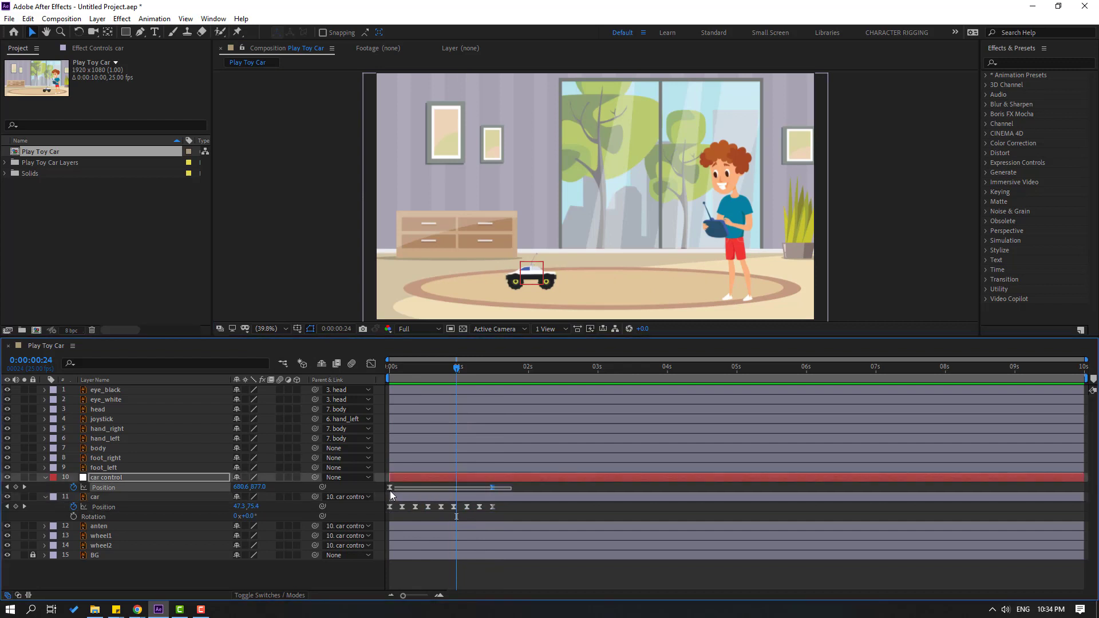
key(shift+F3)
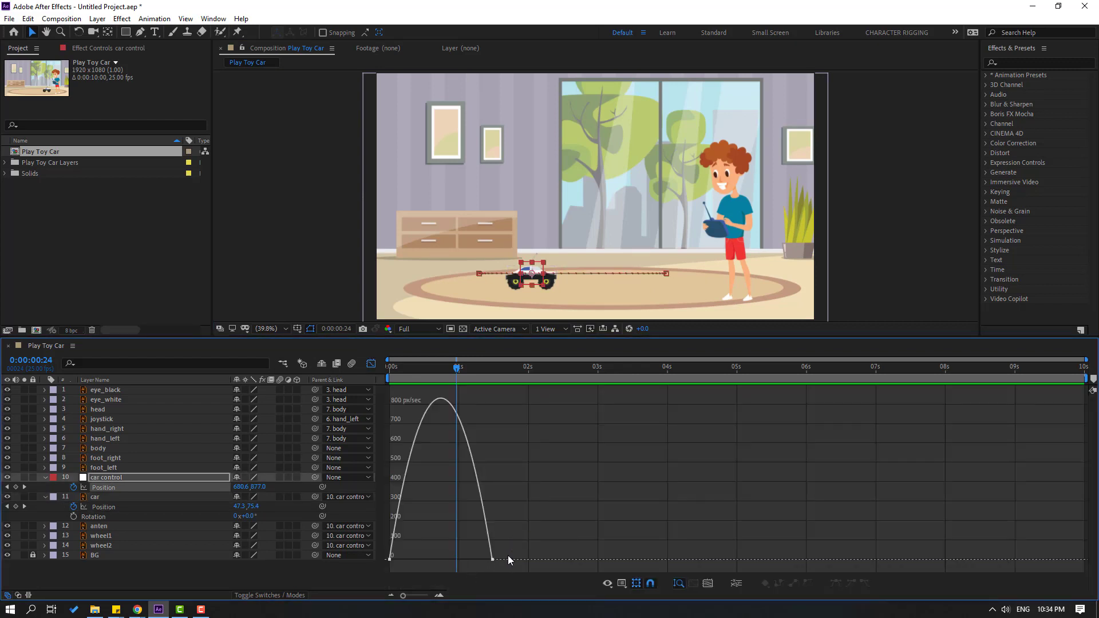
drag(473, 560, 452, 560)
key(space)
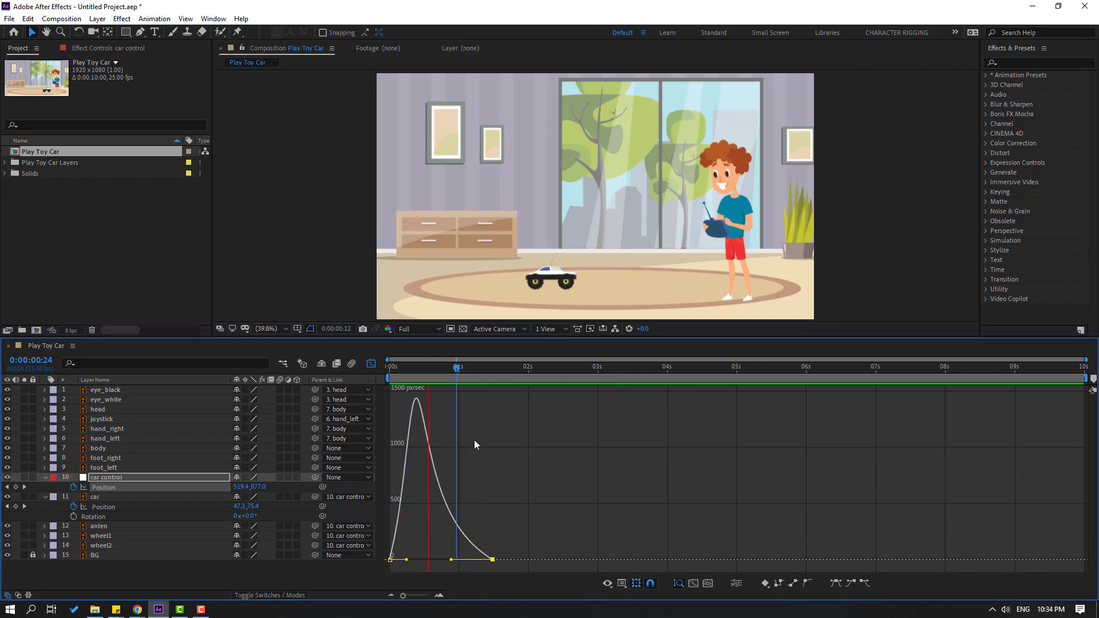
key(space)
click(371, 364)
Step: Add a Rotation keyframe of 0° to the car layer at 0:00:01:08
scroll(555, 271, up, 4)
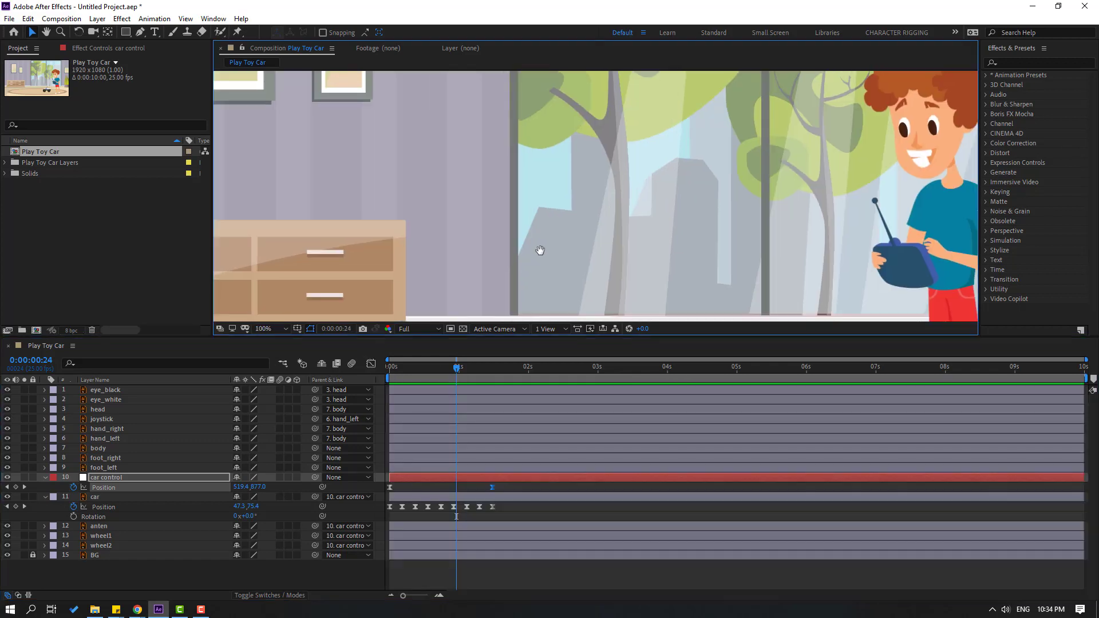
key(v)
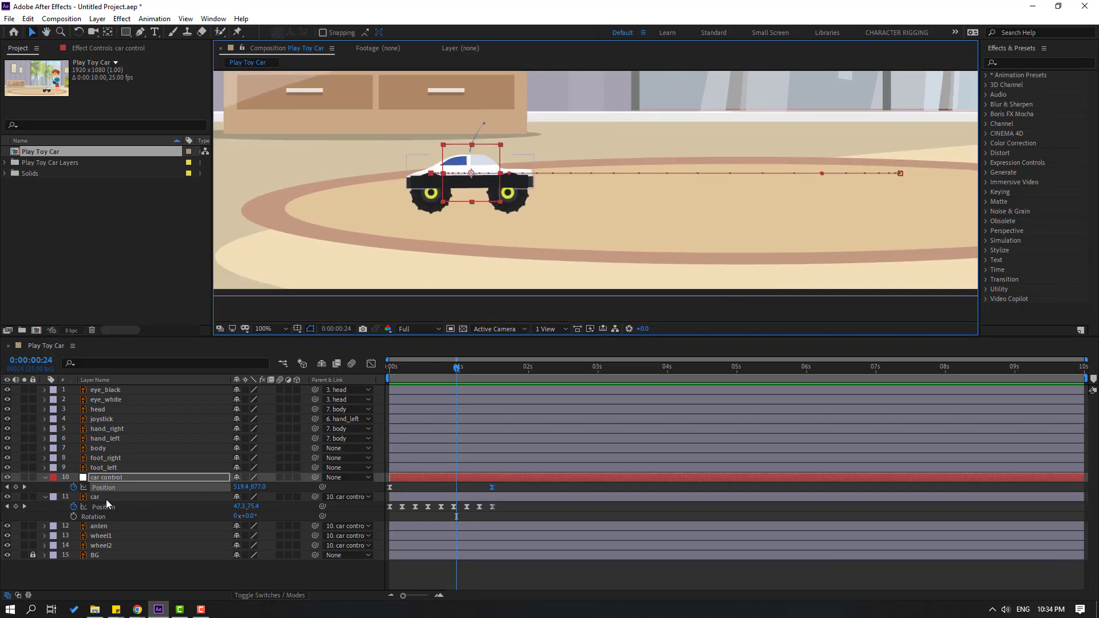
click(106, 502)
drag(455, 366, 481, 369)
click(74, 517)
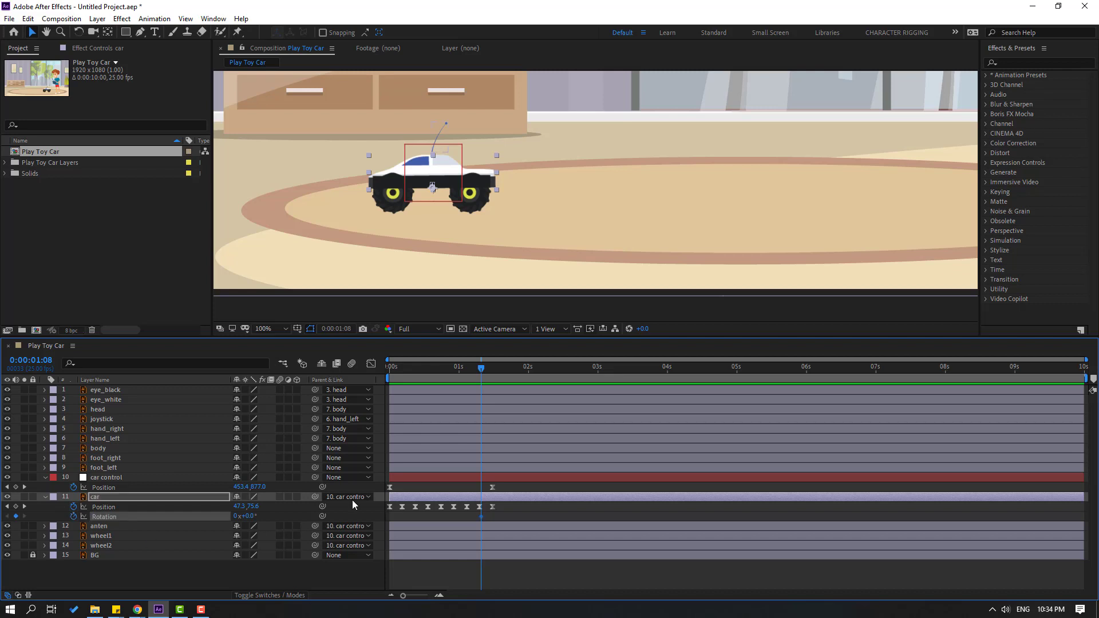
Step: Add a Rotation keyframe of -2° to the car layer at 0:00:01:12
drag(483, 367, 492, 369)
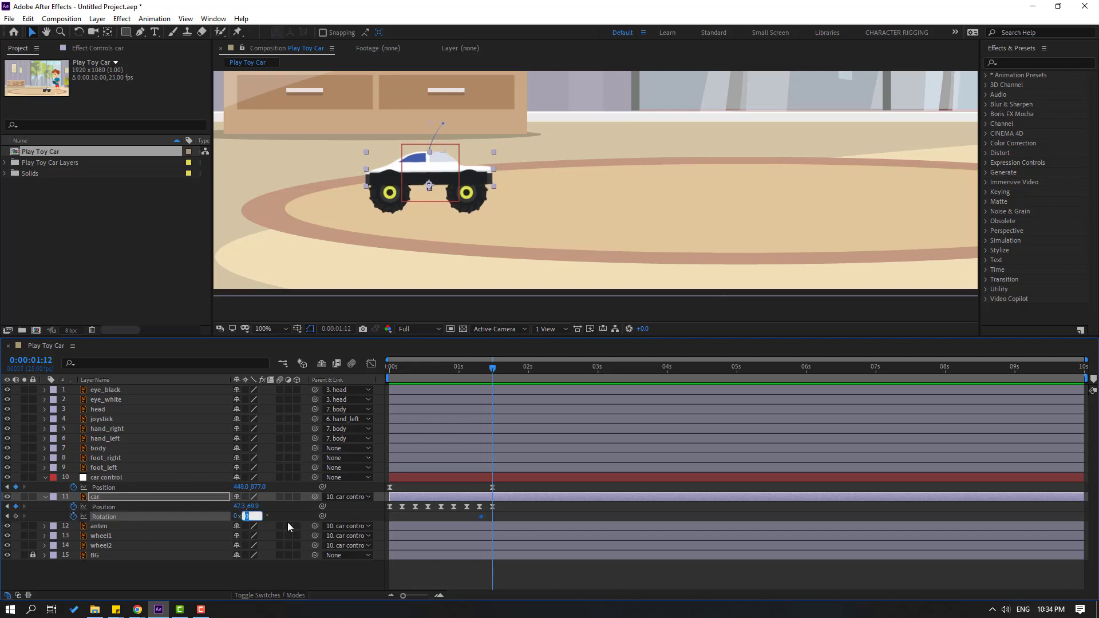
text(-1)
key(Return)
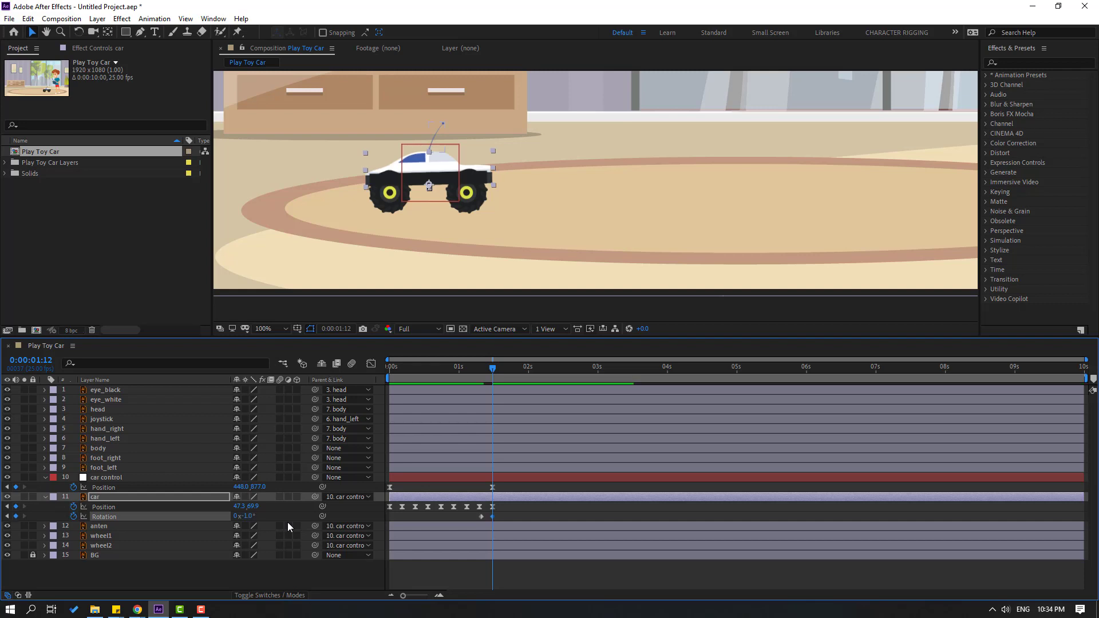
click(250, 518)
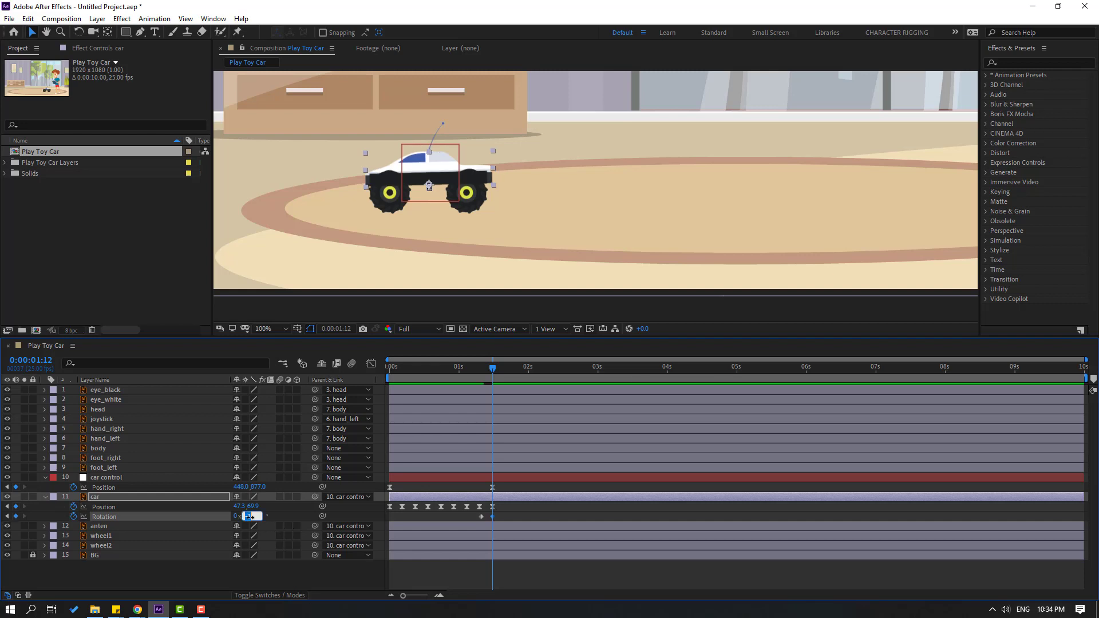
text(-2)
key(Return)
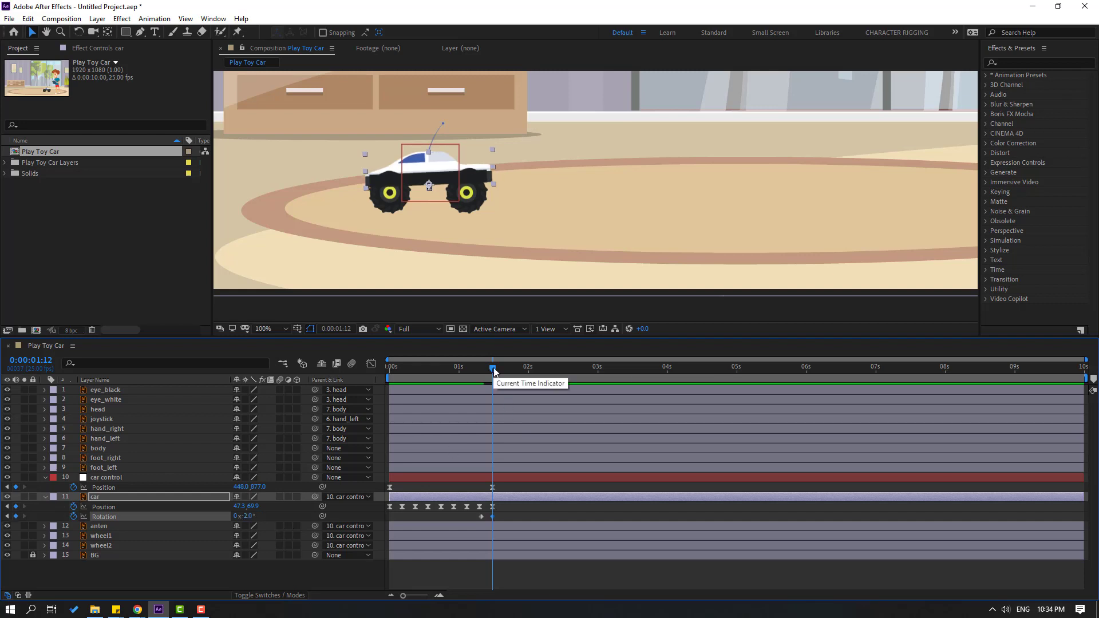
Step: Add a Rotation keyframe of 2° to the car layer at 0:00:01:16
key(Page_Down)
key(Page_Down)
key(Page_Down)
key(Page_Down)
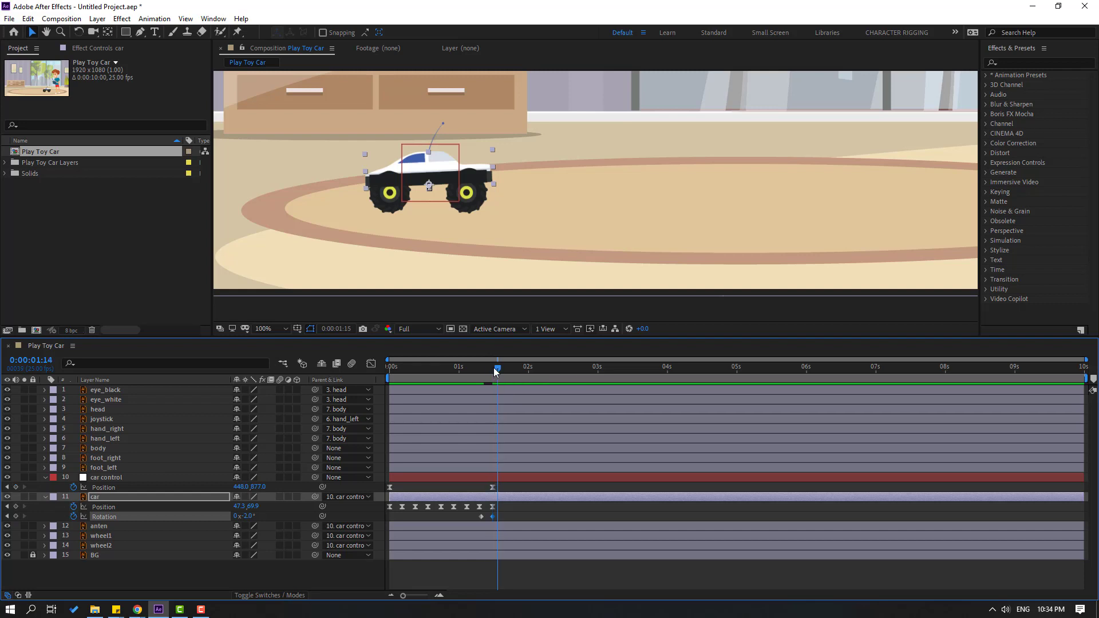
click(247, 517)
text(2)
key(Return)
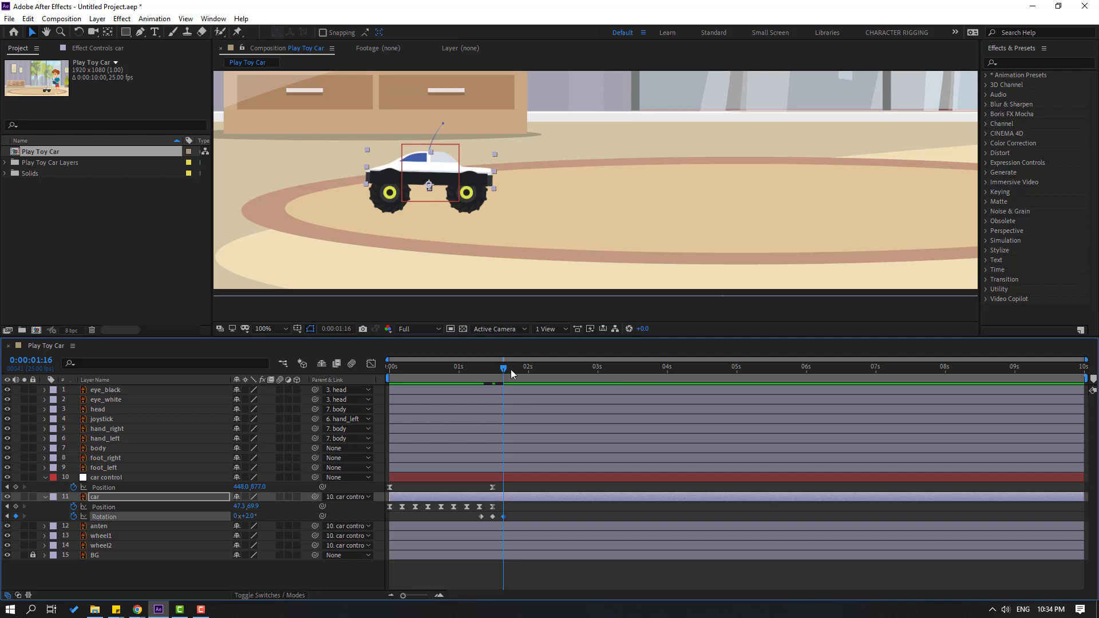
Step: Add a Rotation keyframe of -1° to the car layer at 0:00:01:20
key(space)
click(248, 516)
text(-1)
key(Return)
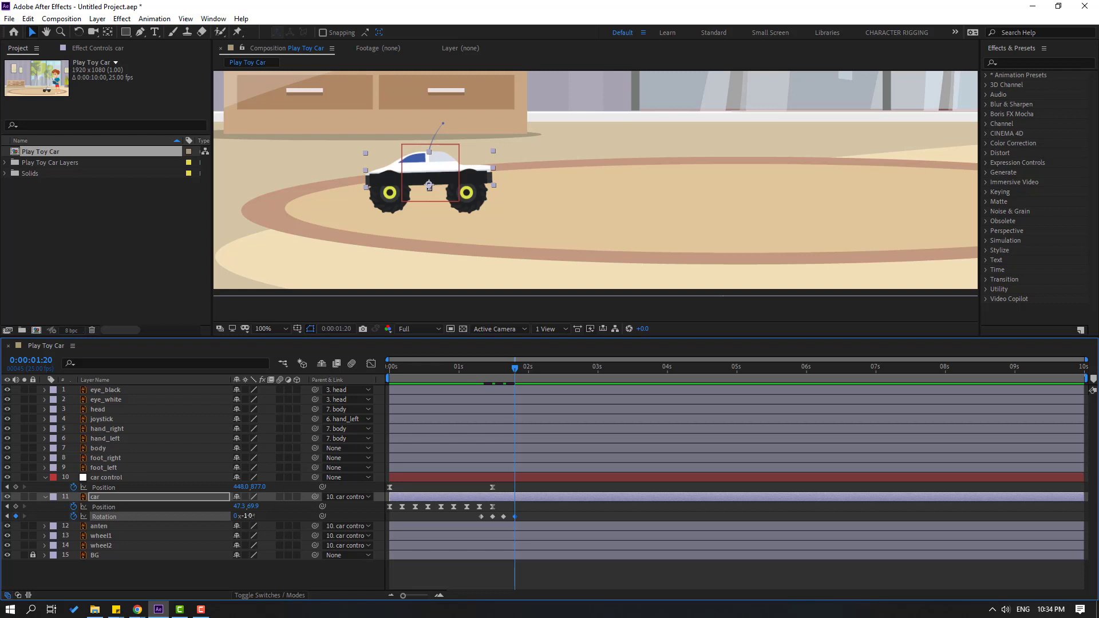
Step: Return the car layer's Rotation to 0° with a keyframe at 0:00:01:24
key(Page_Down)
key(Page_Down)
key(Page_Down)
key(Page_Down)
click(247, 517)
text(0)
key(Return)
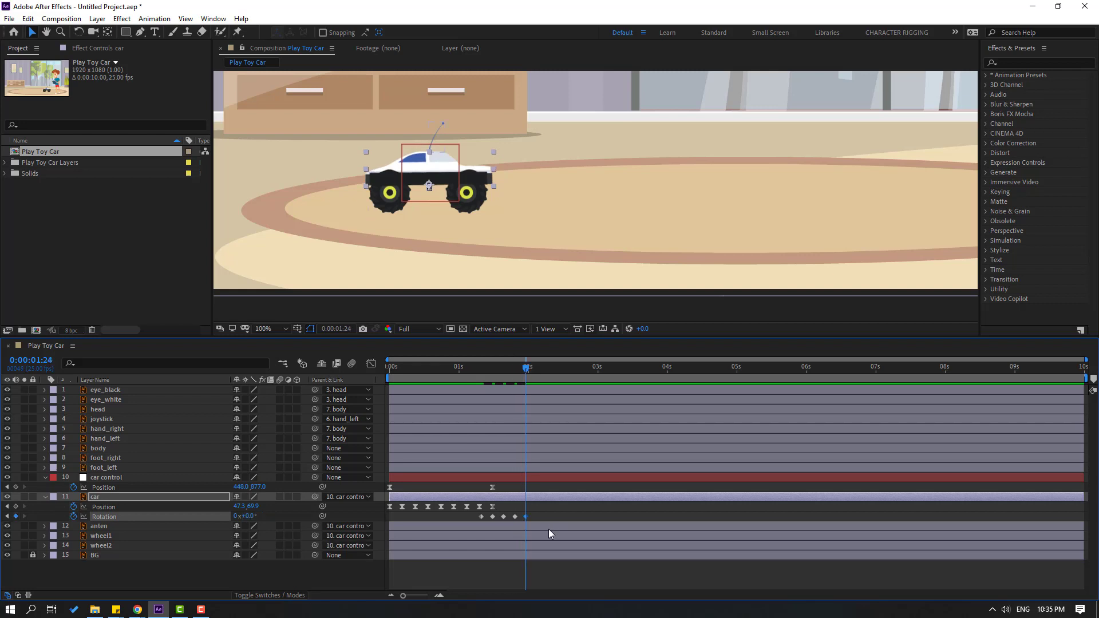
Step: Apply Easy Ease to all five of the car's Rotation keyframes and preview the tilt
mouse_move(466, 370)
mouse_down()
mouse_move(503, 376)
mouse_move(478, 376)
mouse_up()
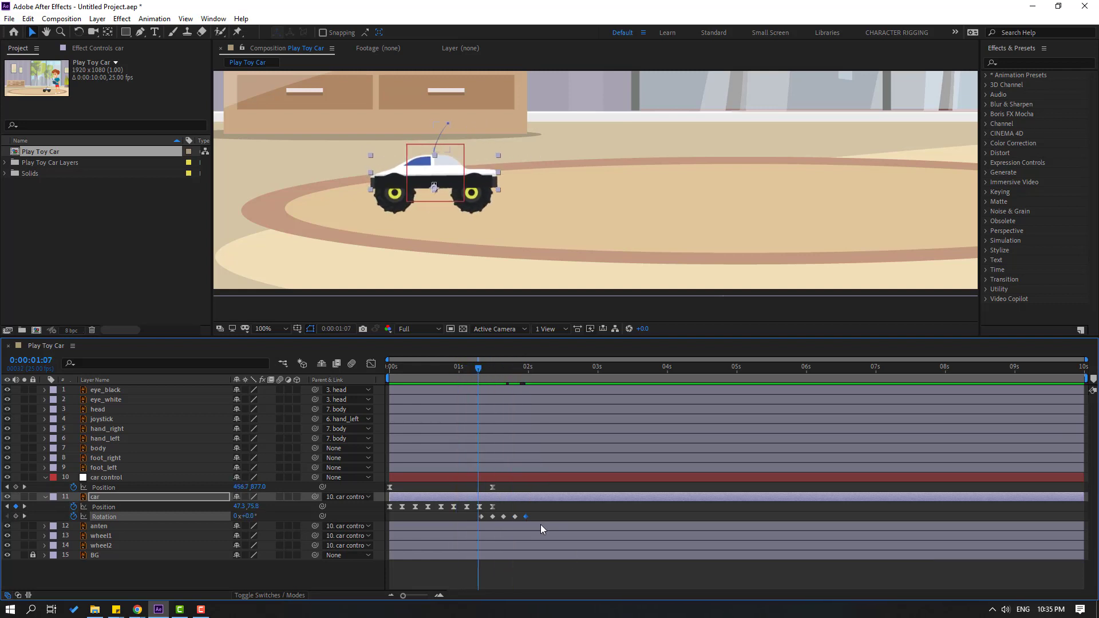
drag(472, 523, 476, 521)
right_click(482, 519)
mouse_move(488, 513)
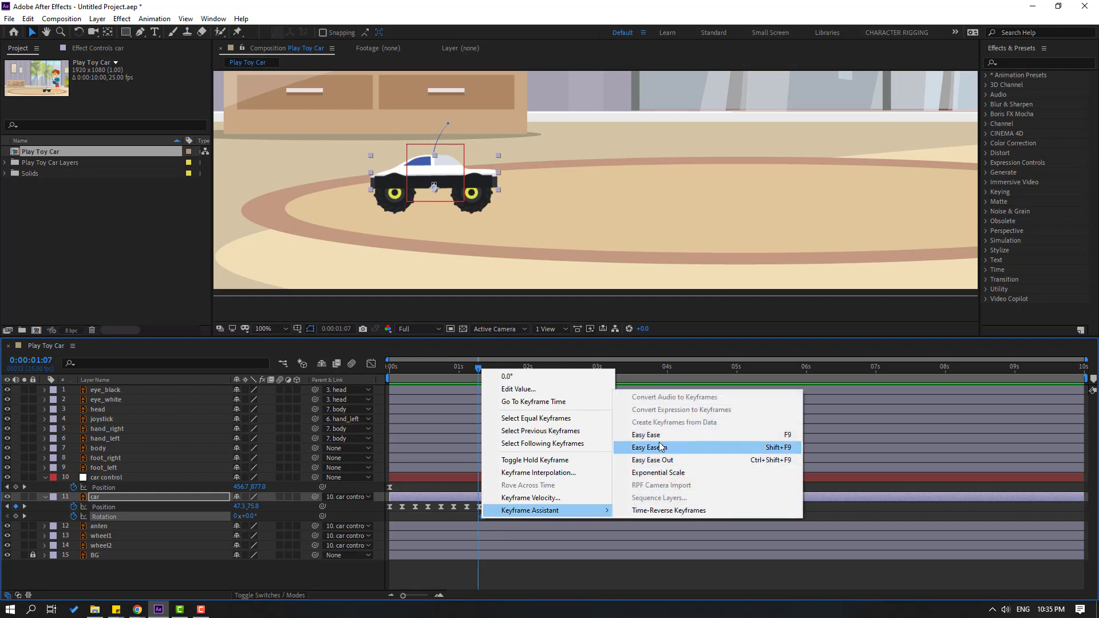
click(650, 437)
key(space)
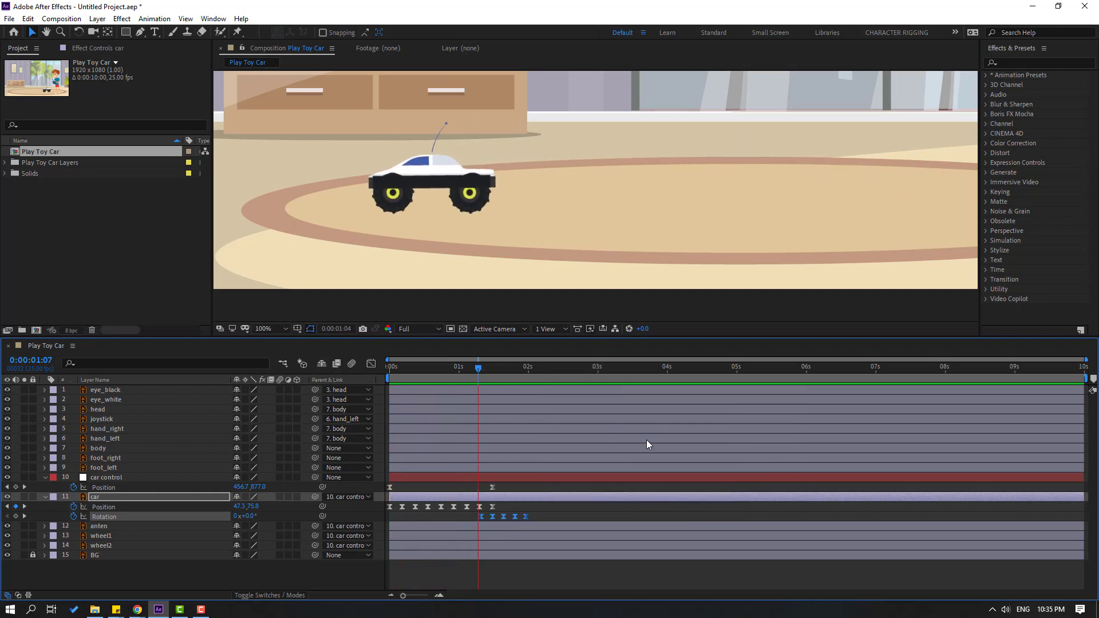
key(space)
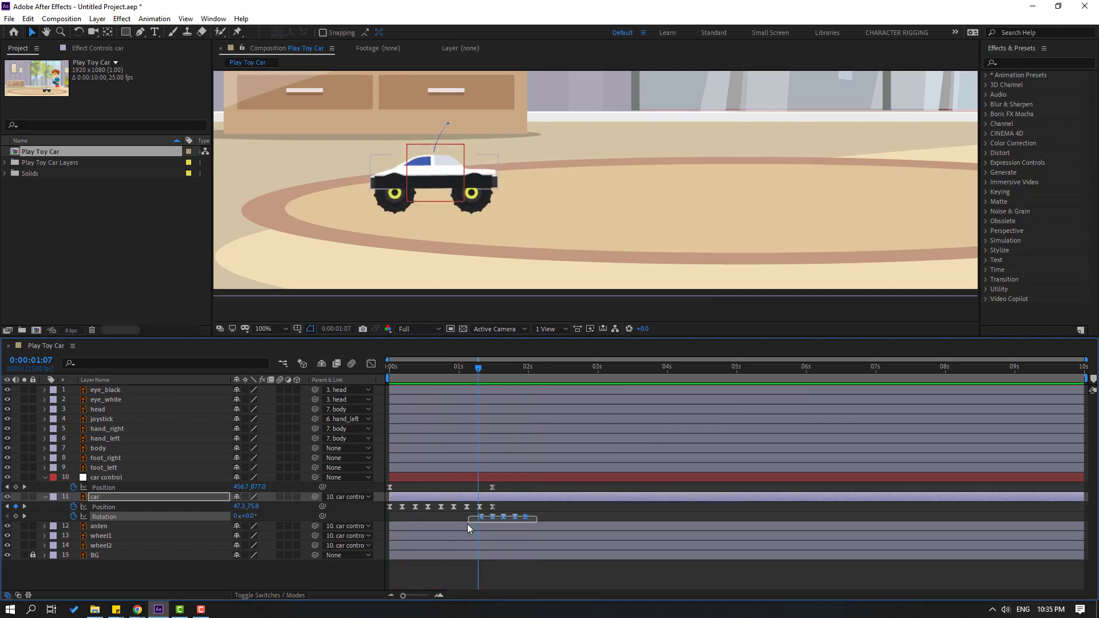
Step: Stretch the car's five Rotation keyframes farther apart to slow the tilt, and preview the motion around the stop
drag(481, 517, 465, 518)
click(456, 367)
drag(461, 371, 496, 370)
drag(495, 518, 546, 517)
key(space)
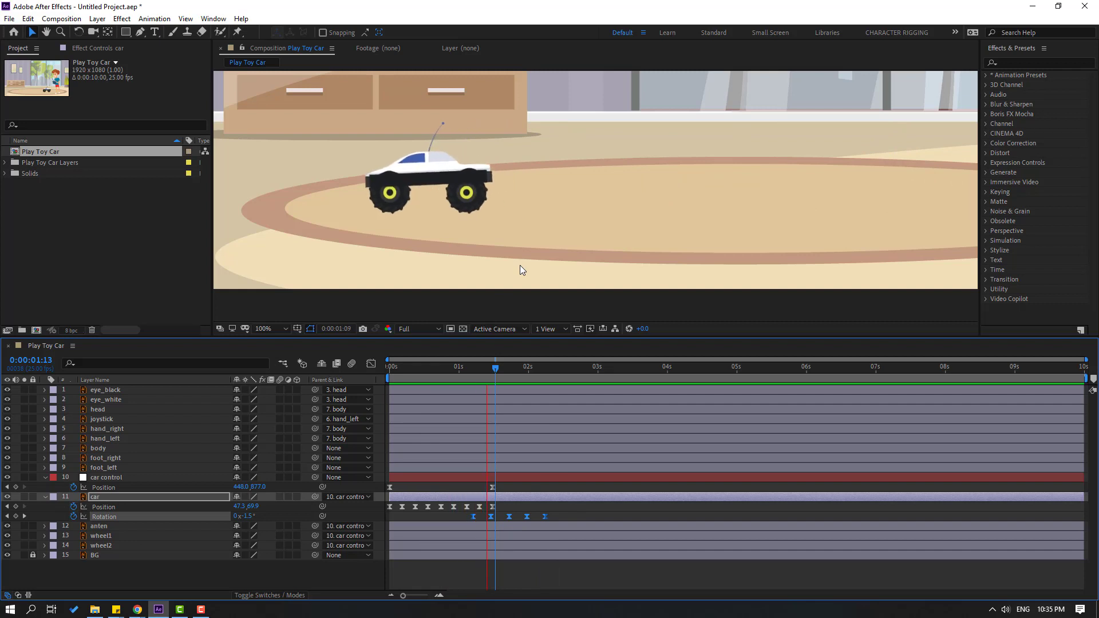
key(space)
Step: Shift the car's Rotation keyframes earlier to run from just after 1 second to just after 2 seconds, and preview the whole scene
drag(510, 519, 503, 518)
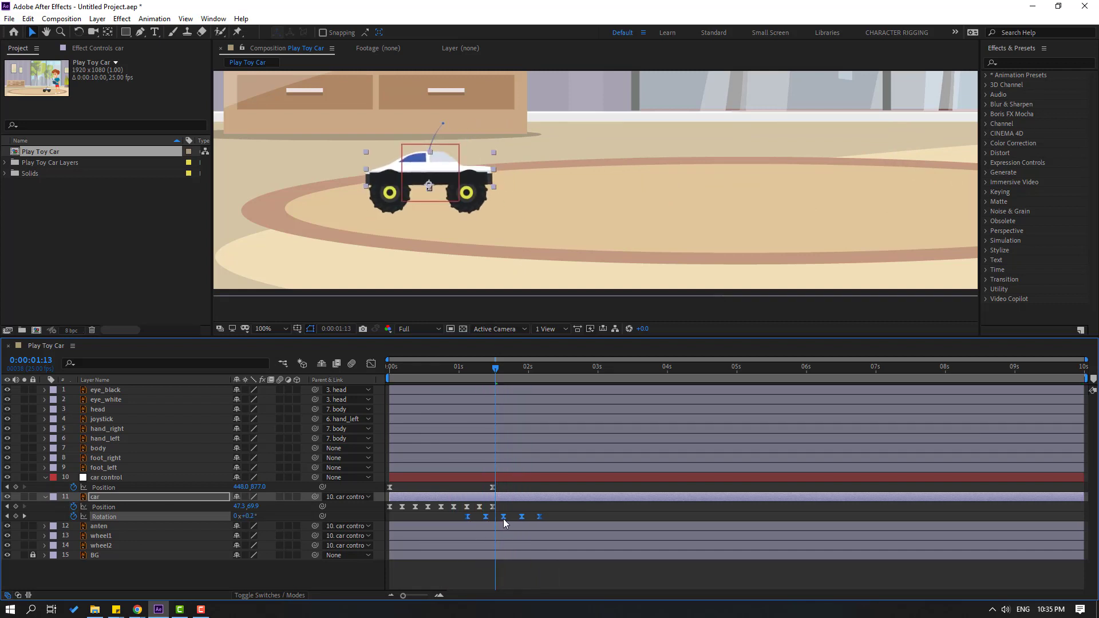
key(space)
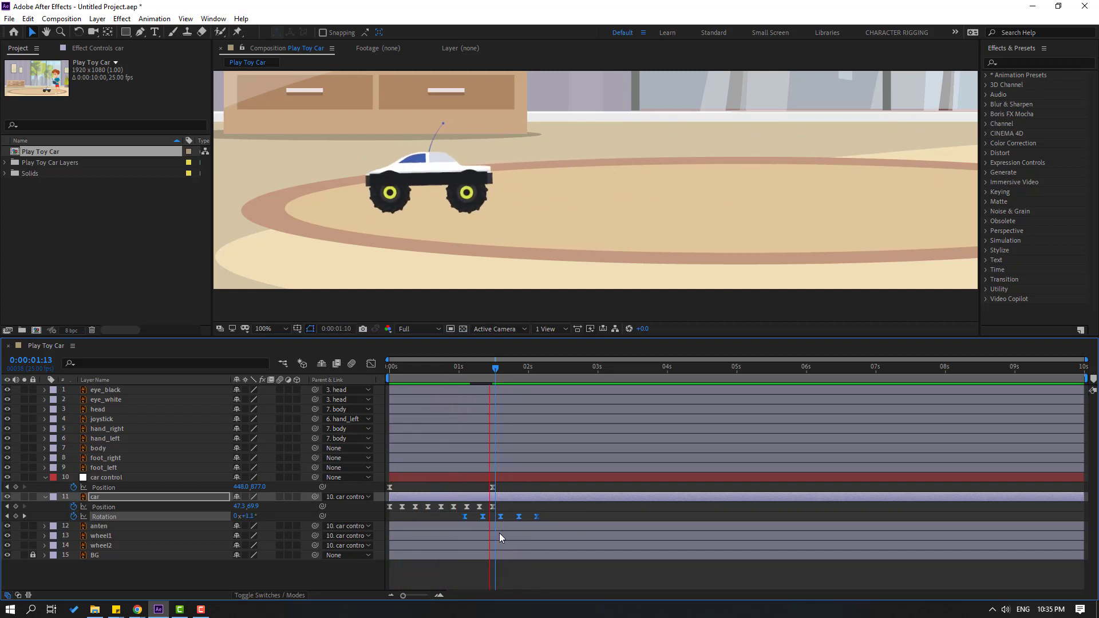
scroll(523, 246, down, 2)
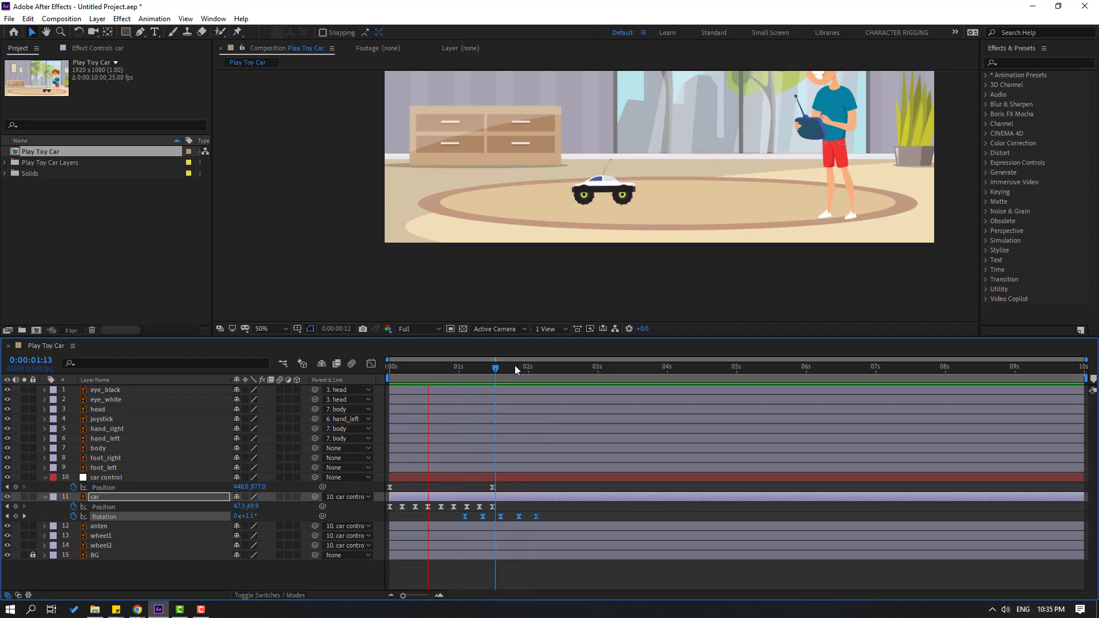
Step: Add a hold keyframe to car control's Position at 0:00:02:13, set Position to 707, 877 at 0:00:03:13, and preview the move
drag(514, 366, 566, 370)
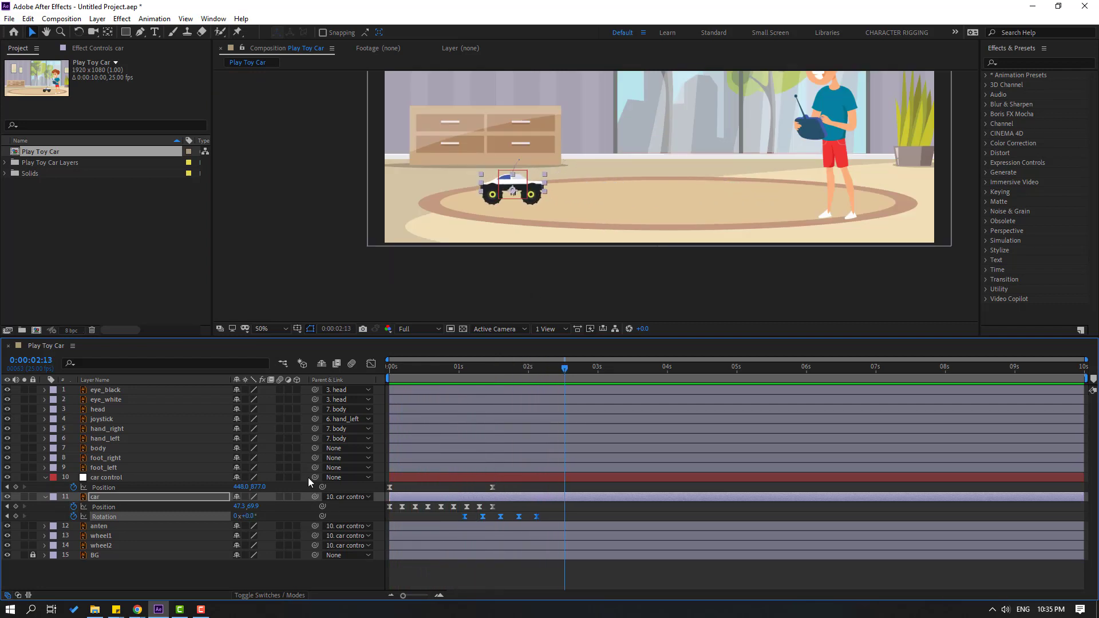
click(16, 487)
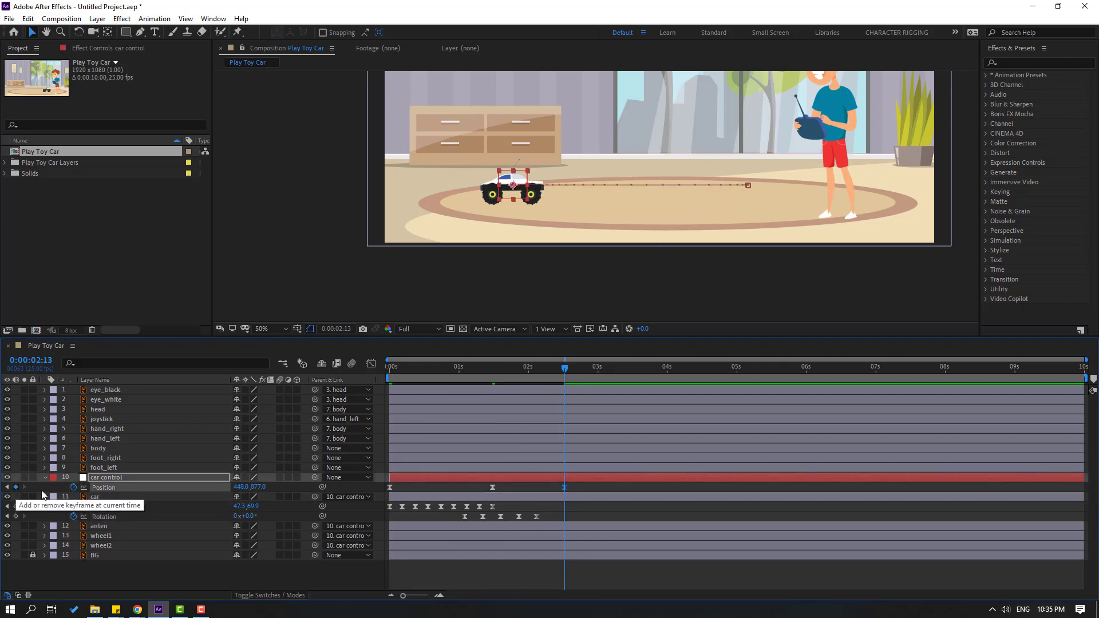
drag(592, 370, 634, 375)
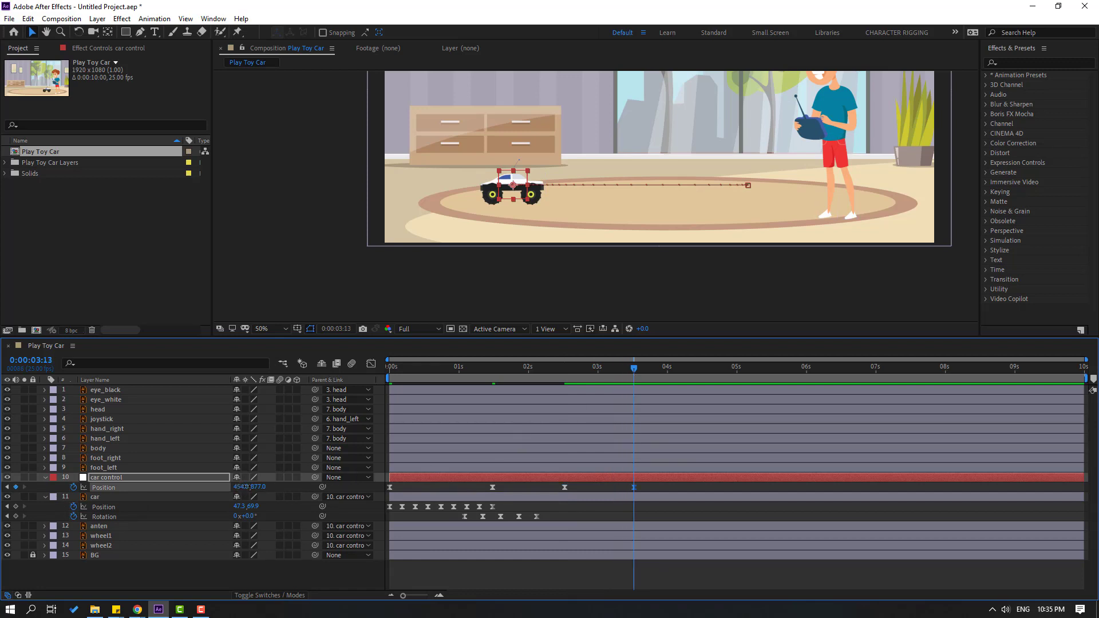
drag(246, 487, 382, 483)
key(period)
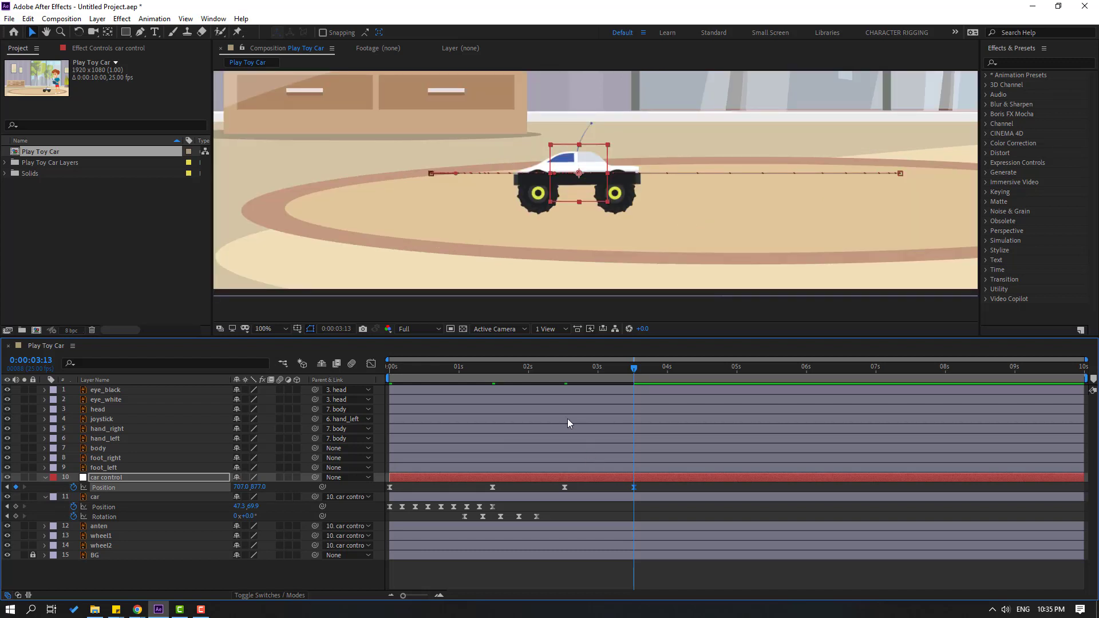
key(space)
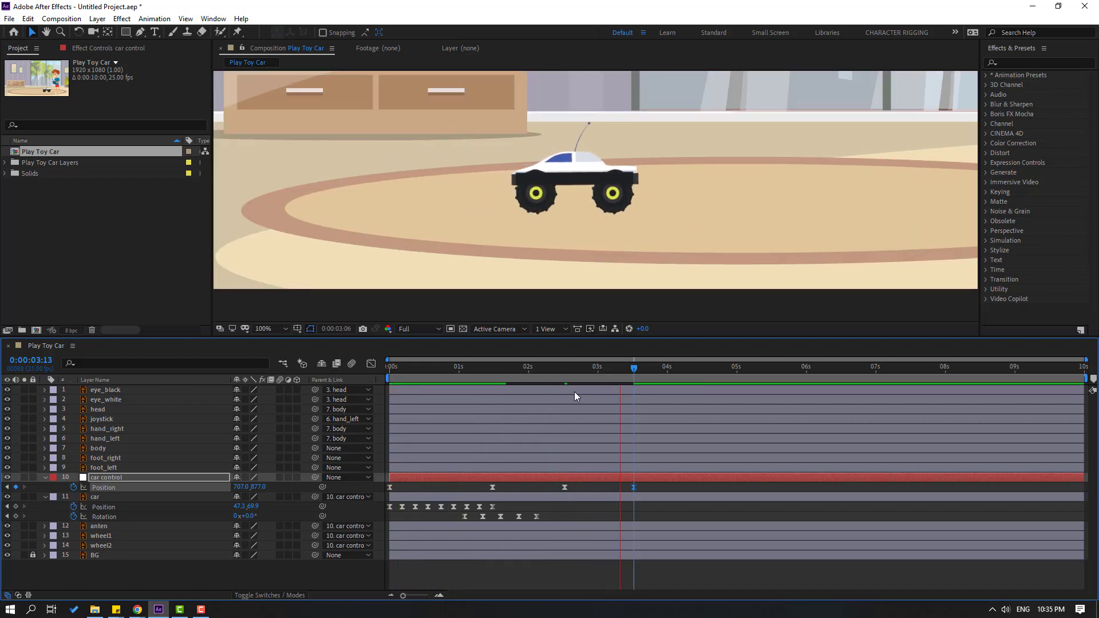
key(space)
Step: Smooth the speed graph between car control's last two Position keyframes so the speed peaks midway, and preview it
click(575, 367)
drag(640, 483, 558, 493)
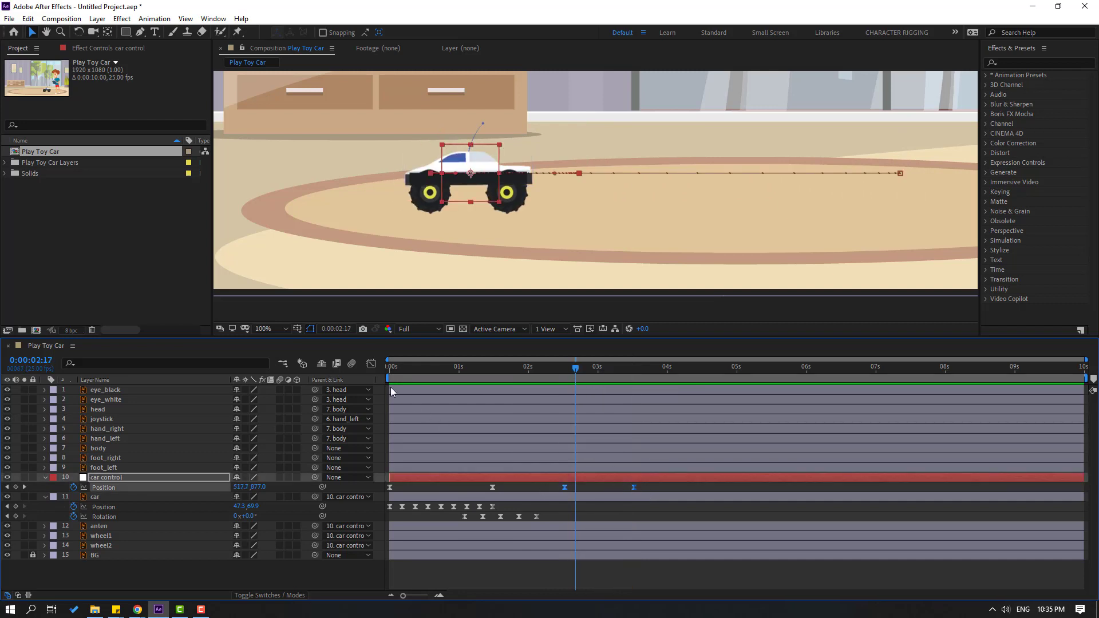
key(shift+F3)
drag(590, 538, 585, 564)
drag(606, 560, 619, 560)
key(space)
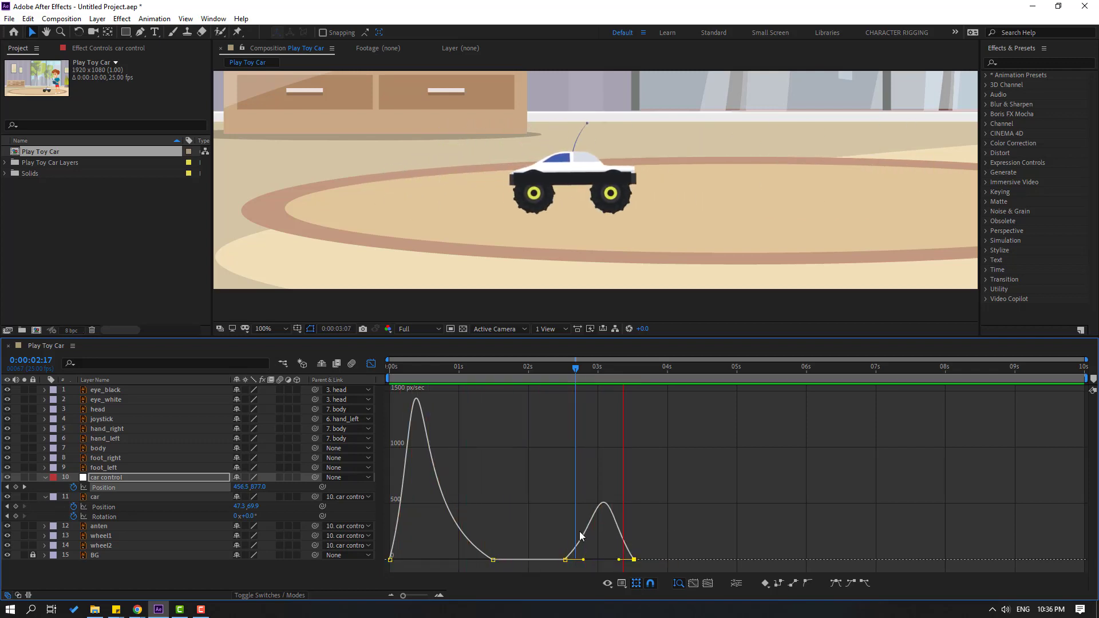
key(space)
click(372, 364)
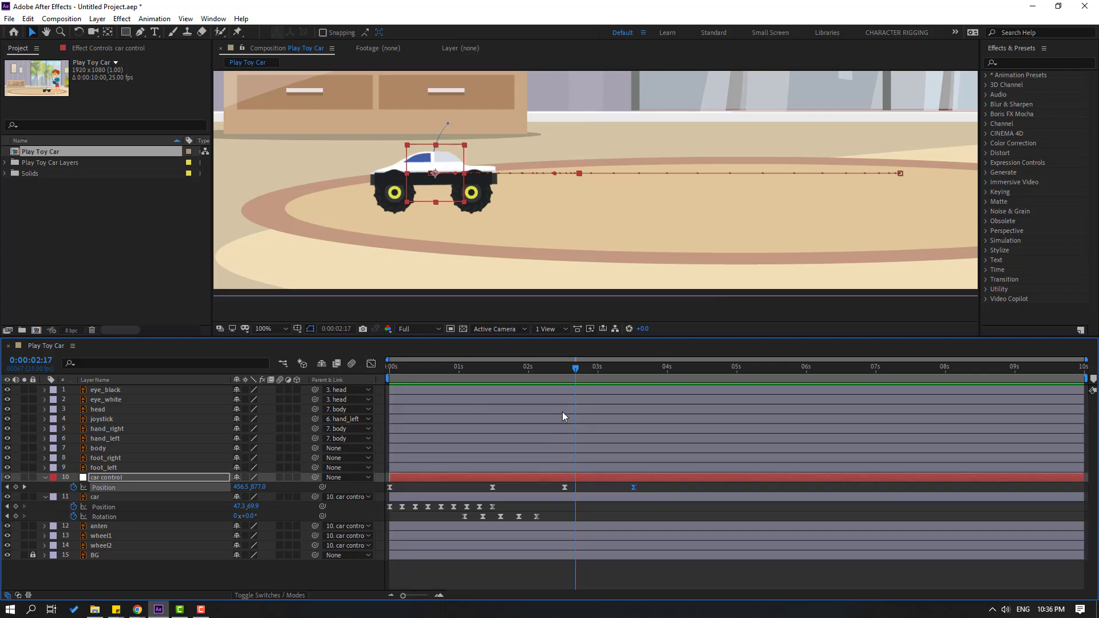
Step: Paste the car's first three bounce Position keyframes at 0:00:02:13, repeat the bounce after them, and stretch them to end near 0:00:03:12
drag(558, 366, 564, 366)
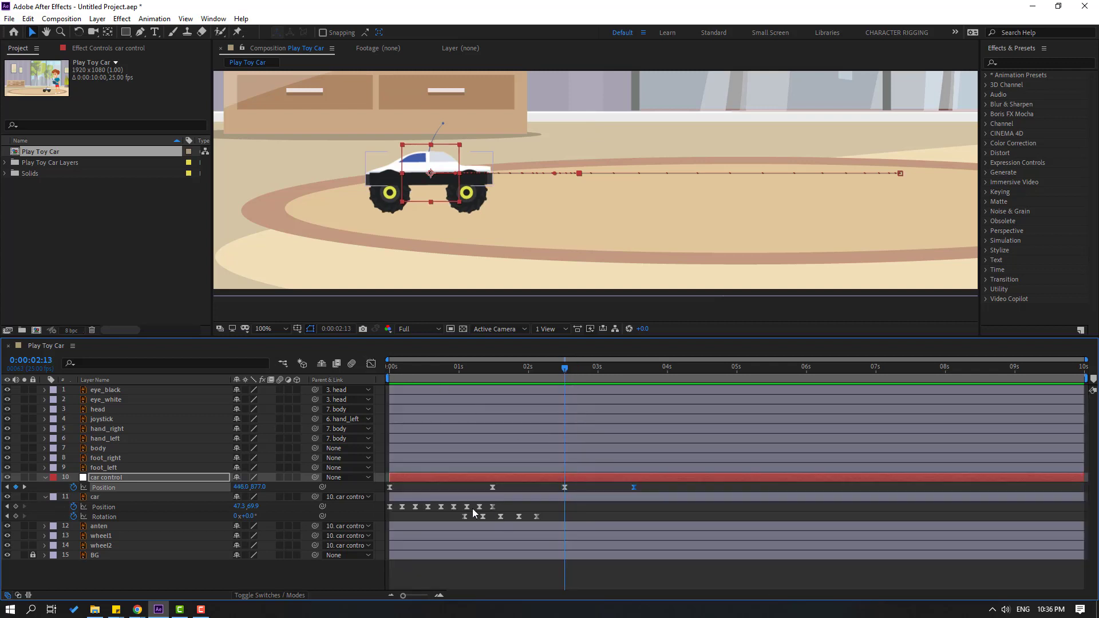
drag(414, 518, 385, 503)
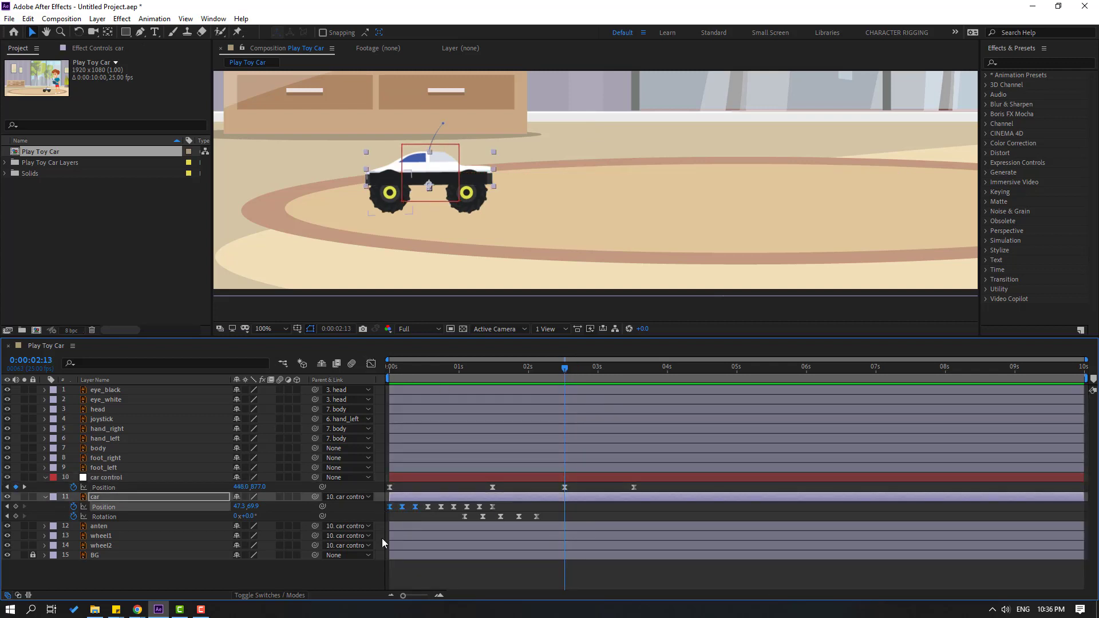
key(ctrl+c)
key(ctrl+v)
drag(569, 370, 597, 373)
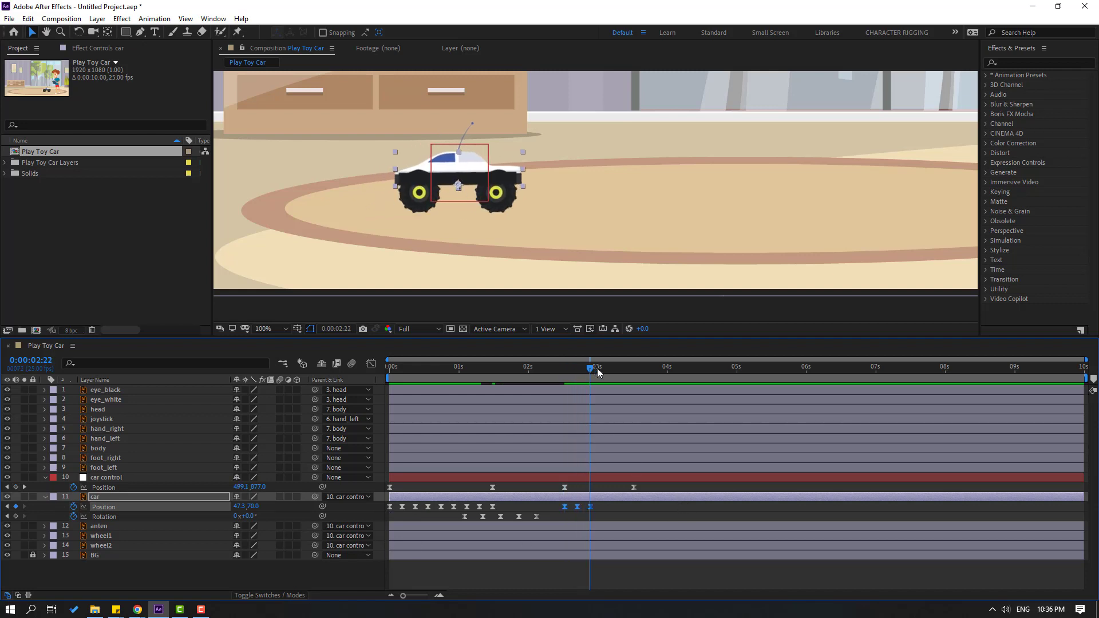
mouse_move(640, 513)
mouse_down()
mouse_move(560, 500)
mouse_move(631, 512)
mouse_up()
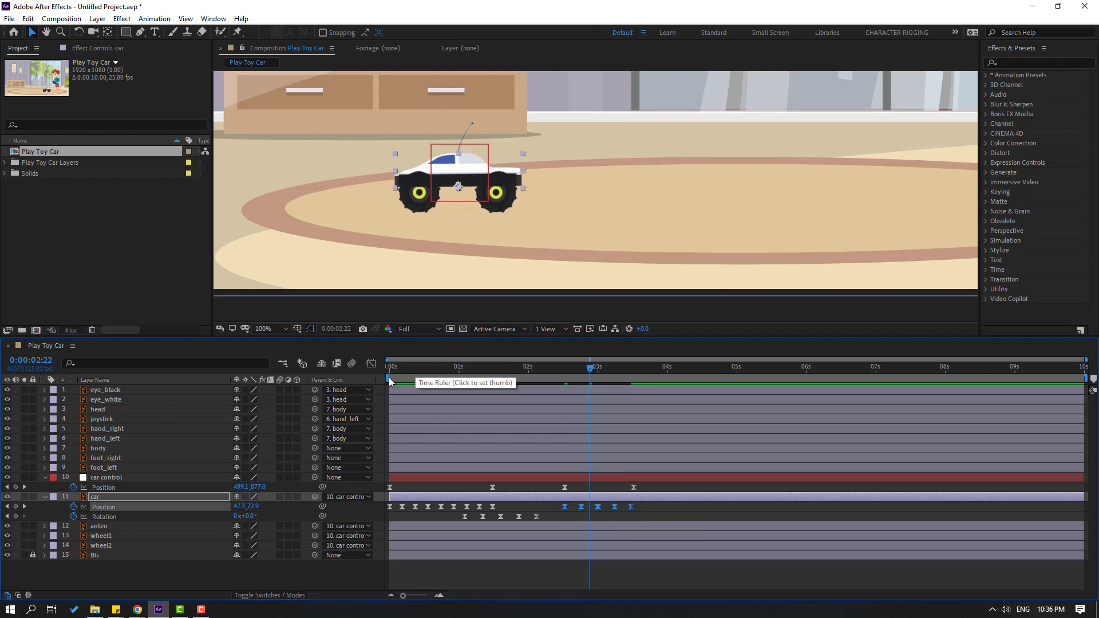
Step: Start the work area just after 2 seconds and preview the car's second move
drag(389, 376, 543, 377)
key(space)
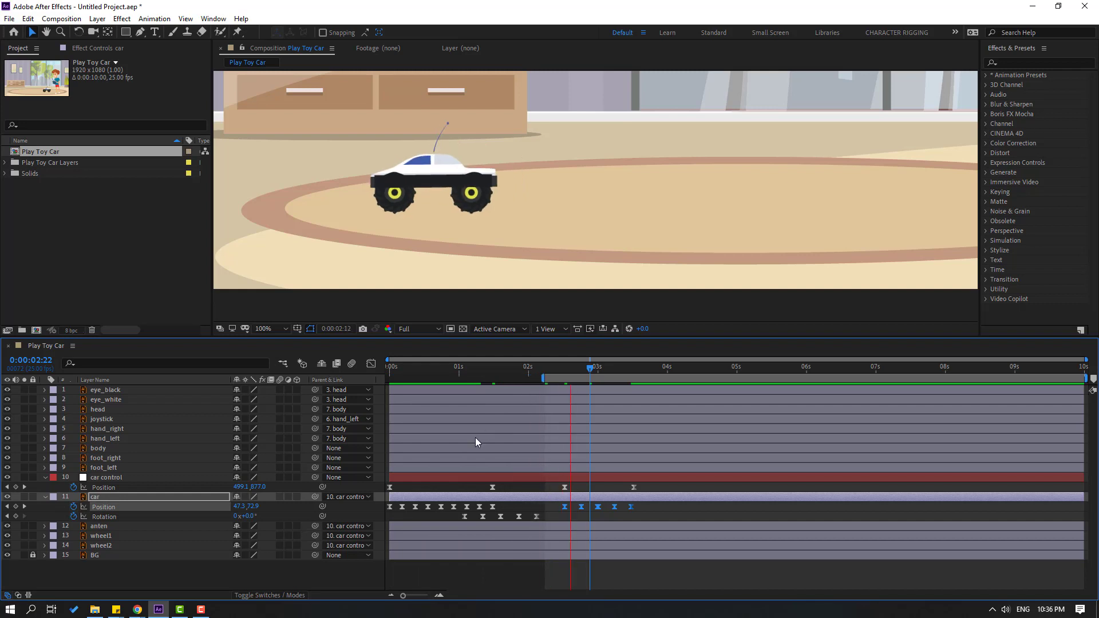
key(space)
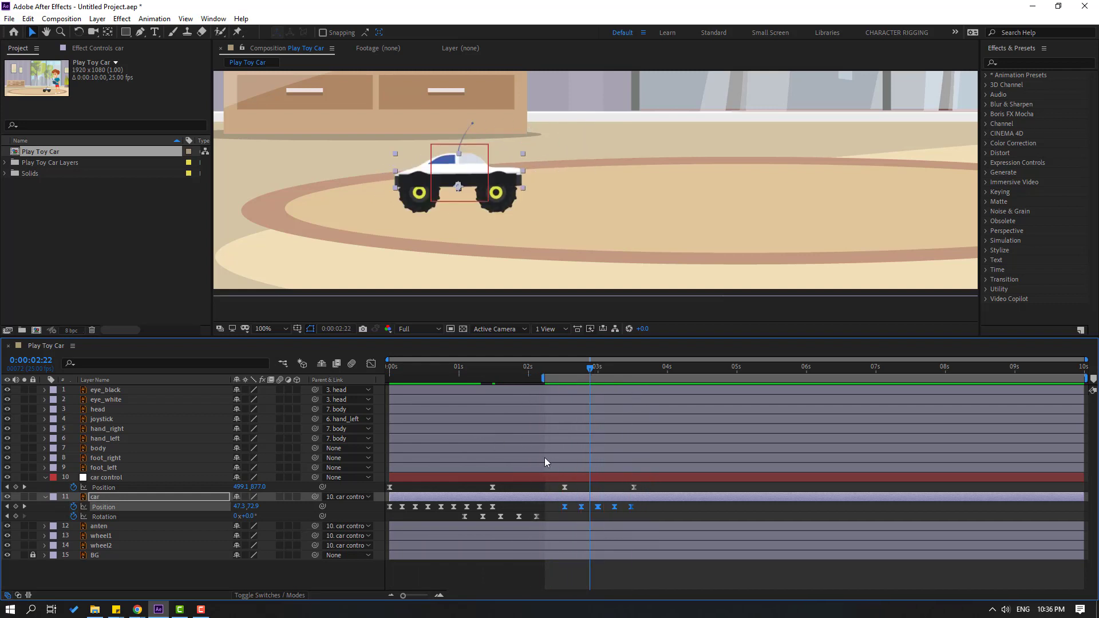
Step: Copy the car's five Rotation keyframes, paste them starting just after 3 seconds, and preview the second stop
drag(541, 517, 461, 533)
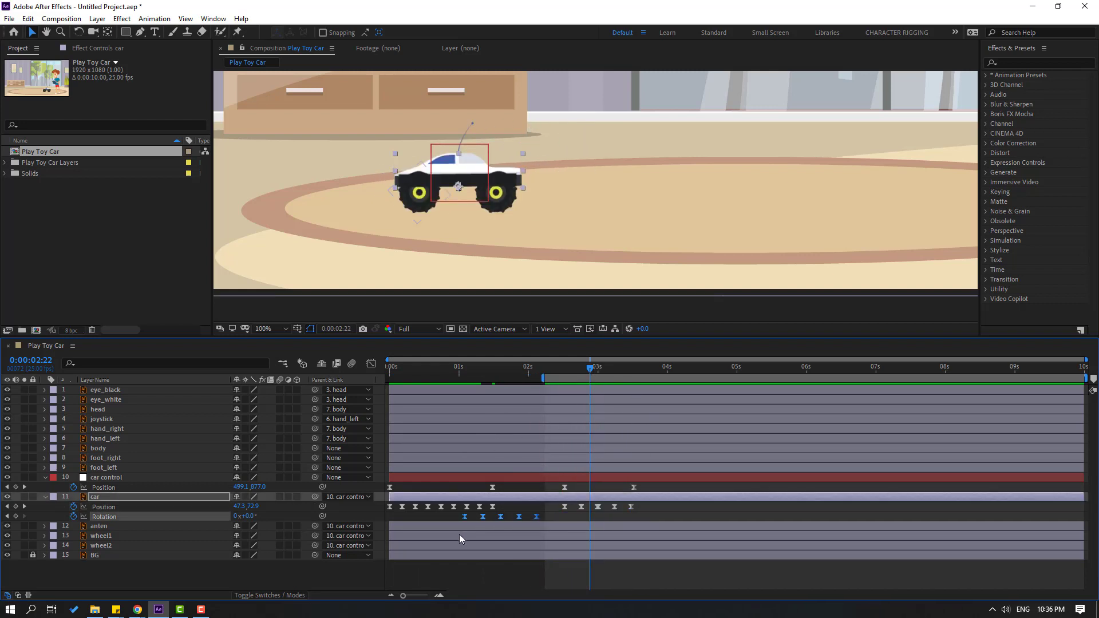
click(620, 517)
click(627, 497)
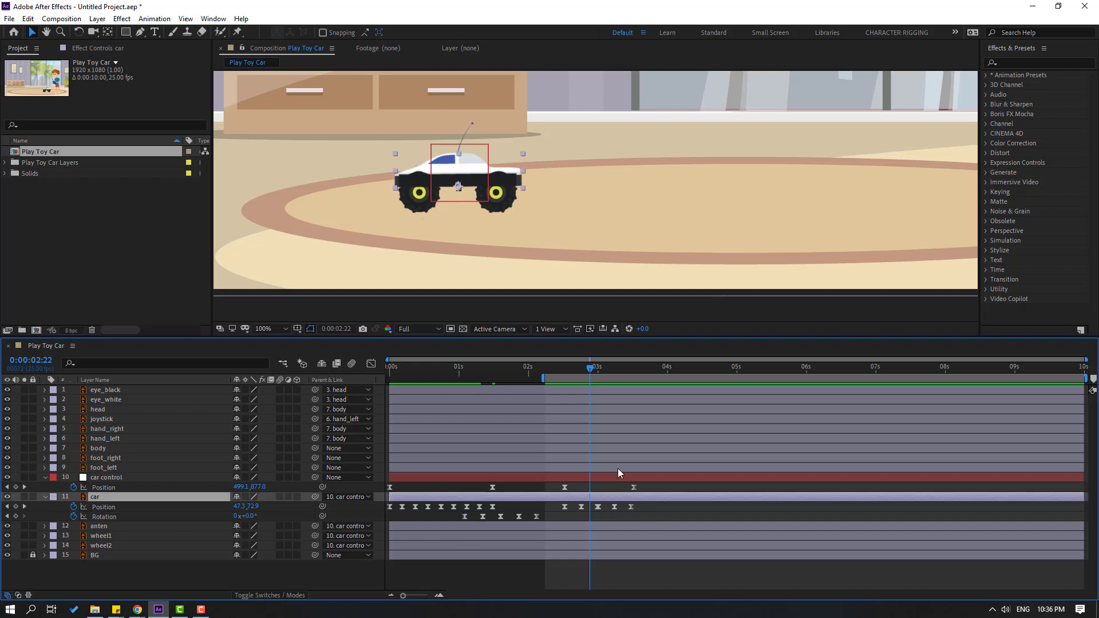
drag(597, 373, 629, 386)
key(ctrl+v)
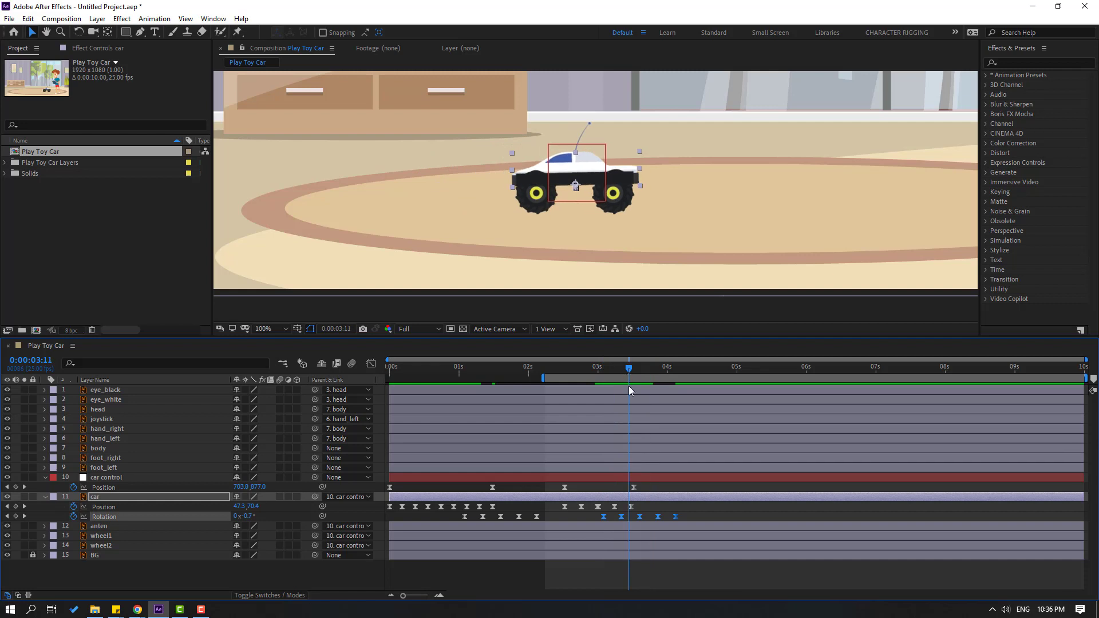
key(space)
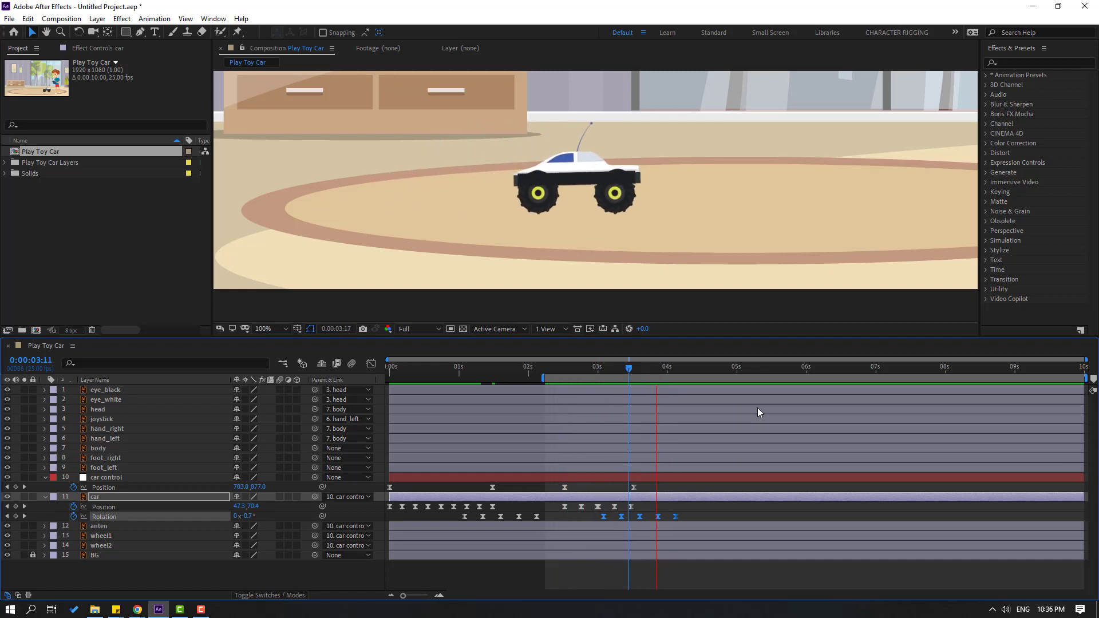
key(space)
scroll(606, 208, down, 2)
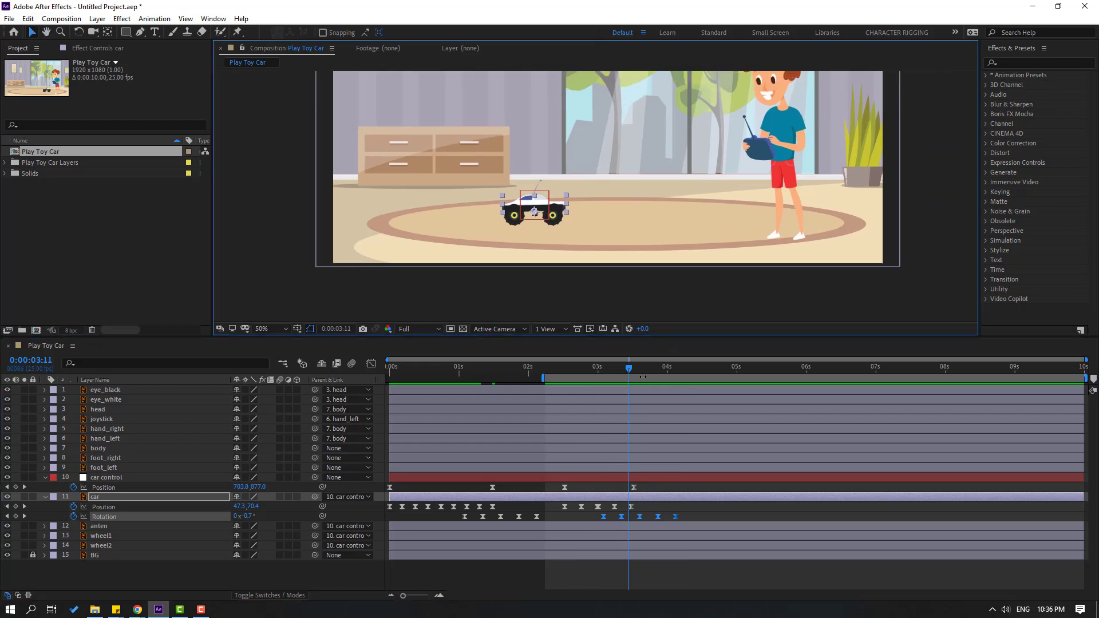
Step: Keyframe car control's current Position at 0:00:04:15, then return it to the first keyframe's position at 0:00:05:14
drag(635, 371, 709, 378)
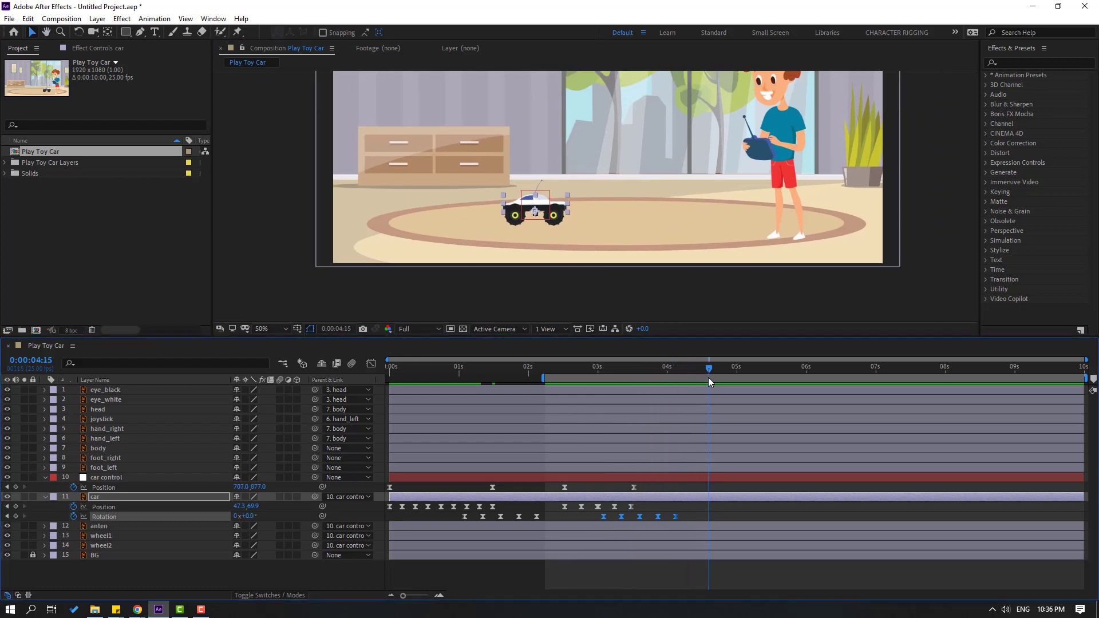
click(16, 487)
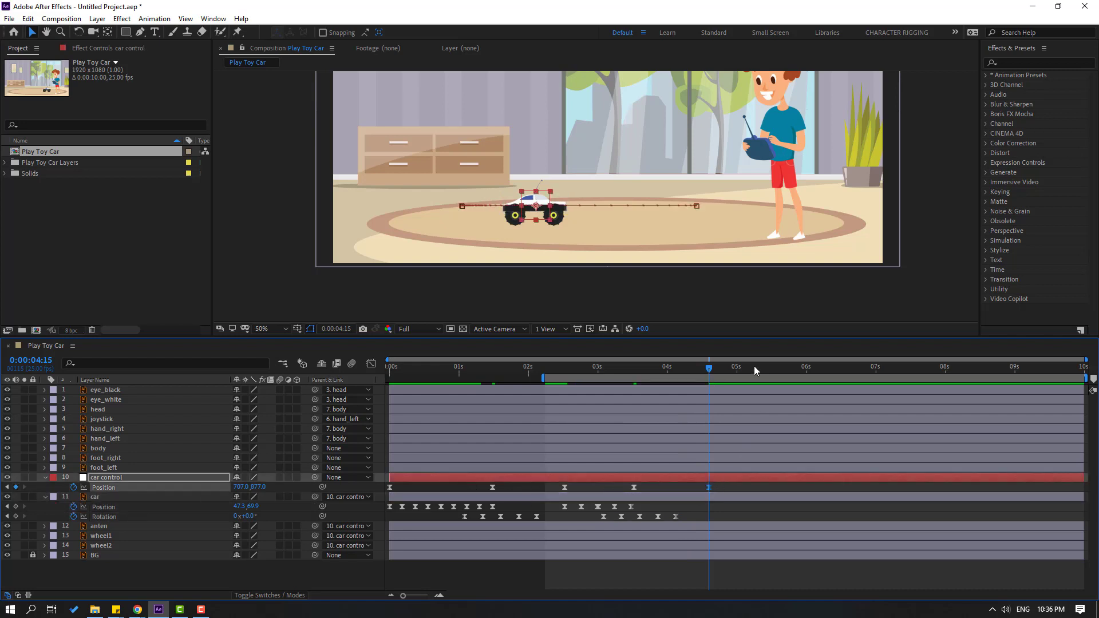
drag(754, 369, 776, 375)
drag(241, 493, 539, 479)
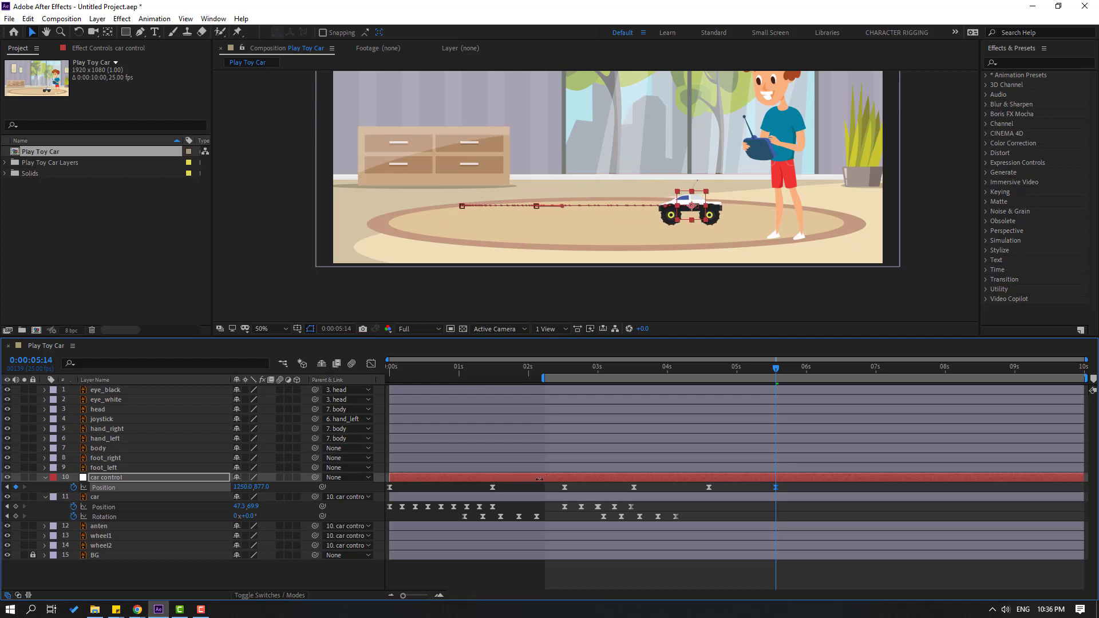
drag(401, 488, 383, 497)
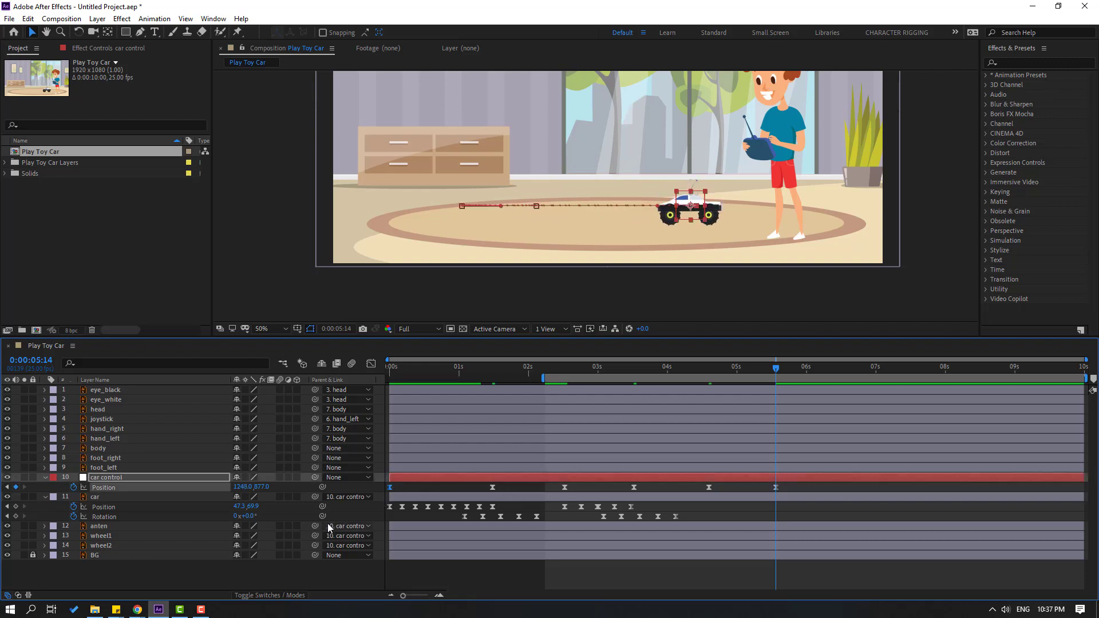
click(775, 487)
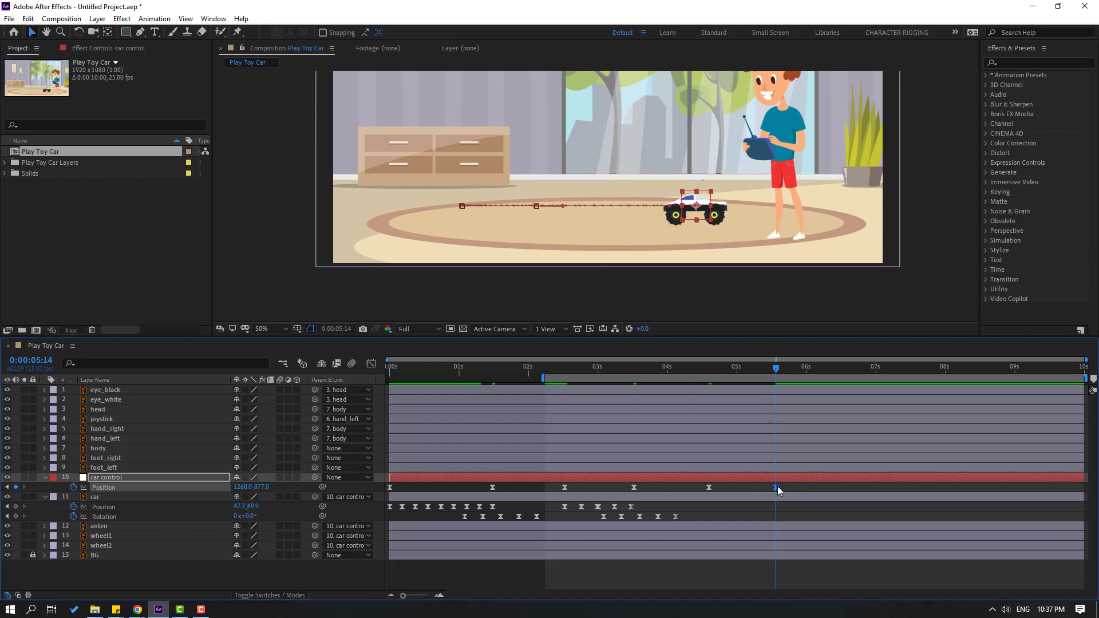
Step: Delay car control's last Position keyframe to just before 6 seconds and preview the move
drag(776, 487, 797, 488)
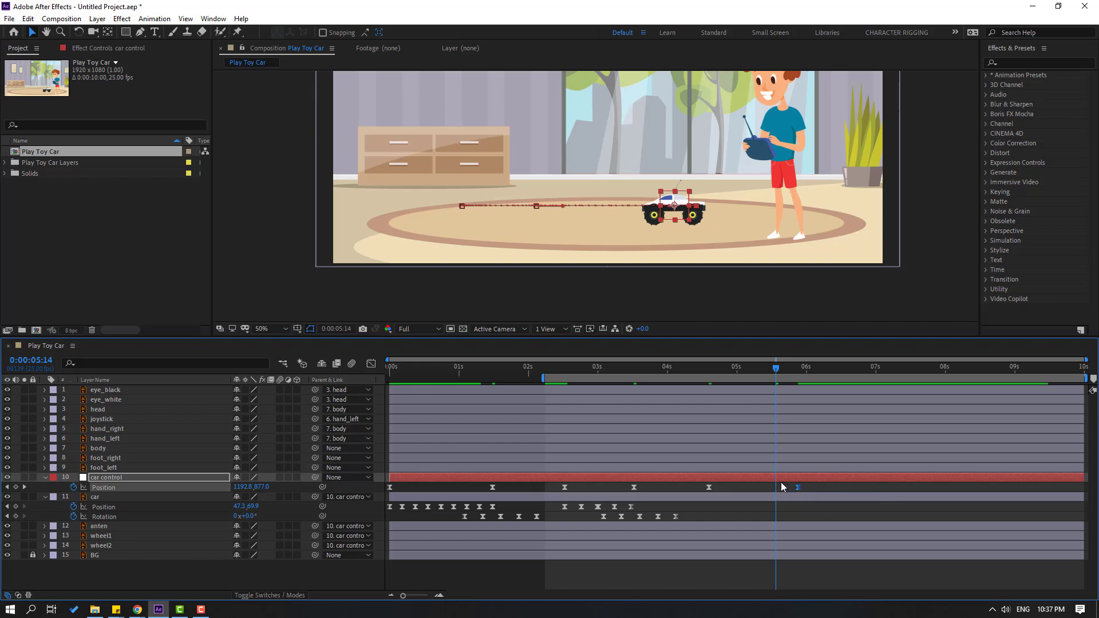
key(space)
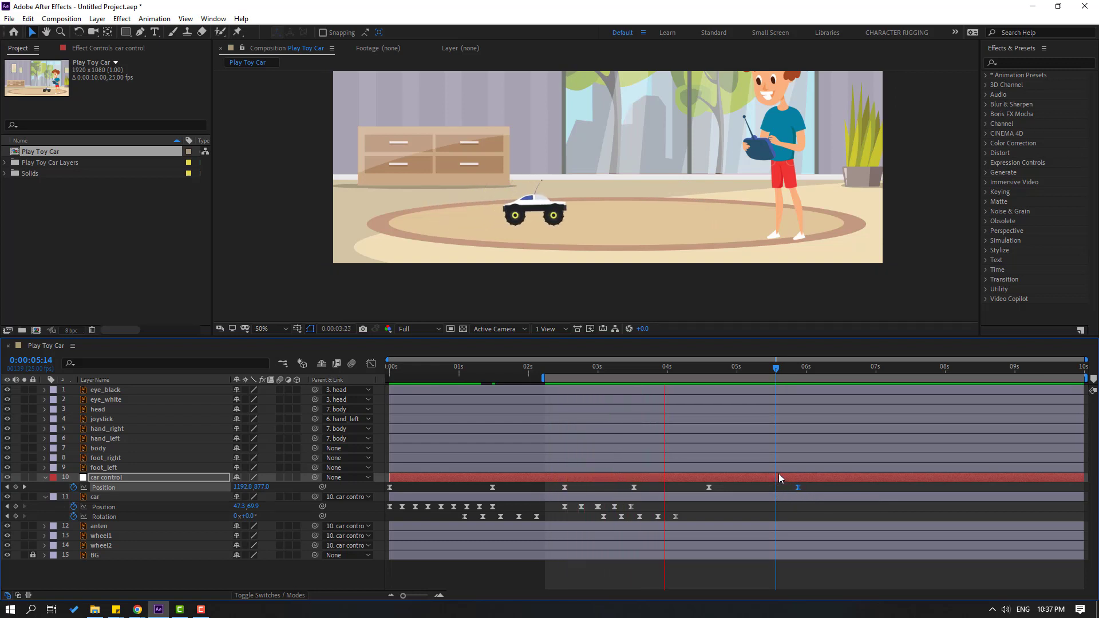
key(space)
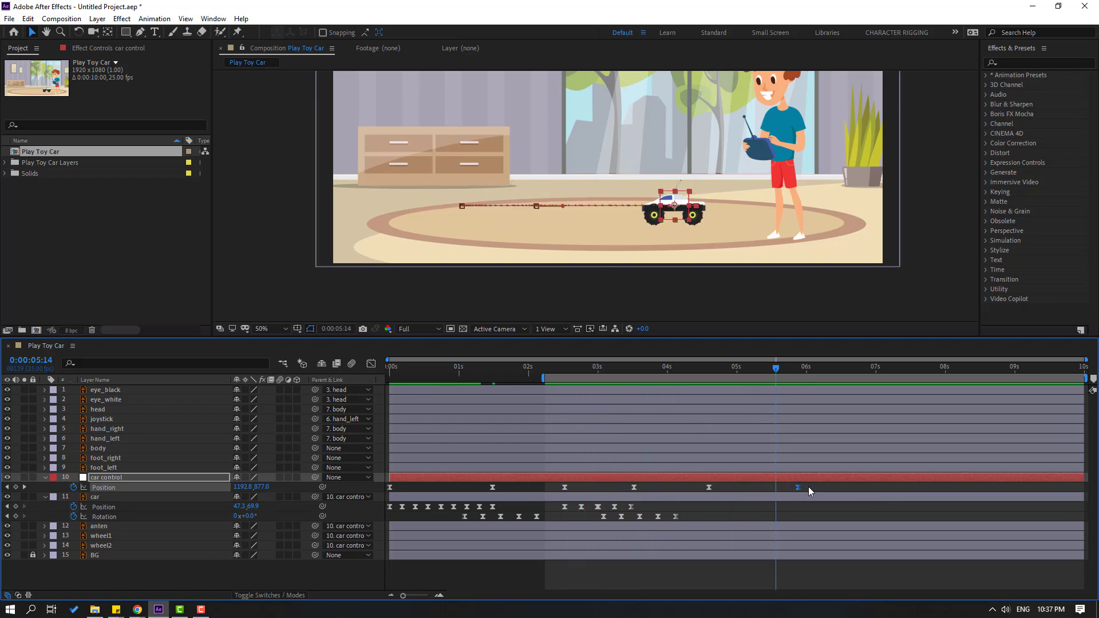
Step: Reshape the speed graph of car control's last move so its speed peaks late, and preview it with the work area starting after 4 seconds
click(371, 363)
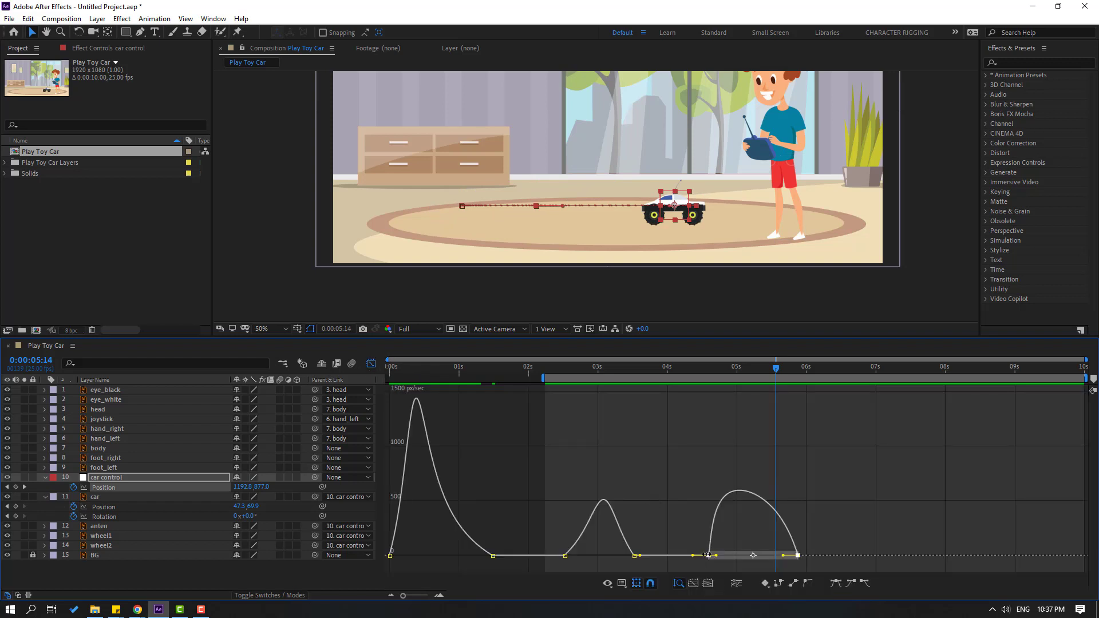
drag(738, 536, 745, 564)
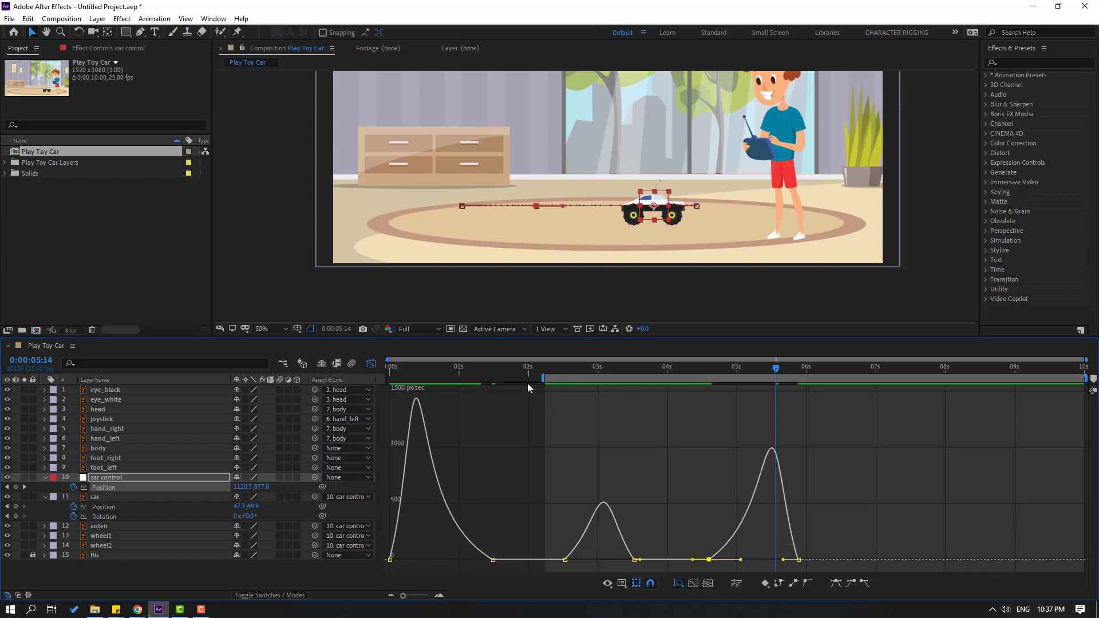
drag(541, 379, 687, 379)
key(space)
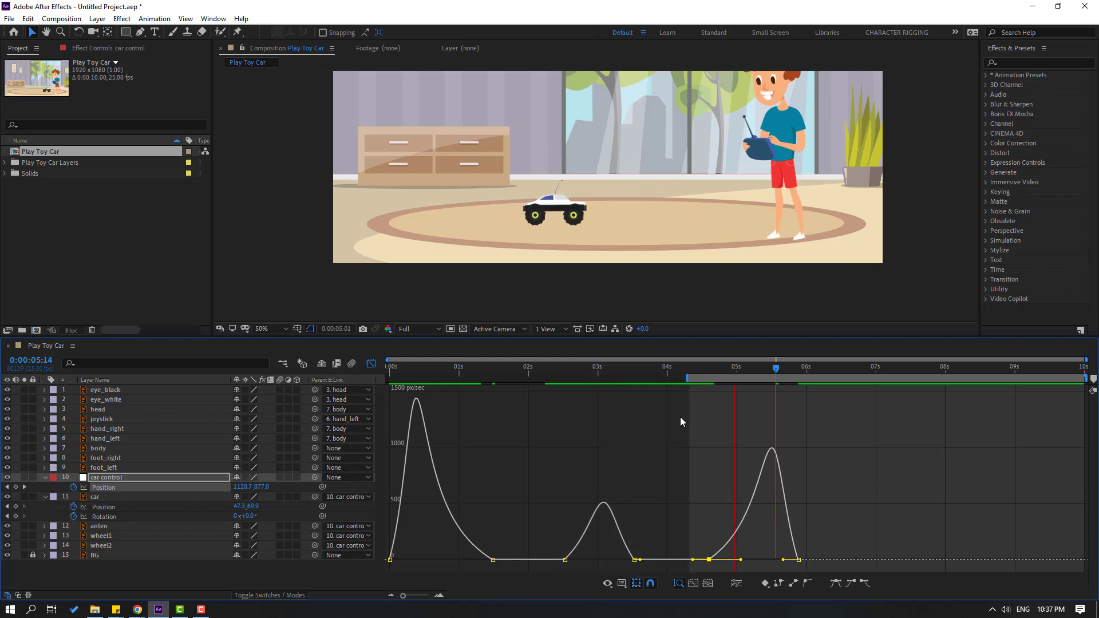
key(space)
click(371, 363)
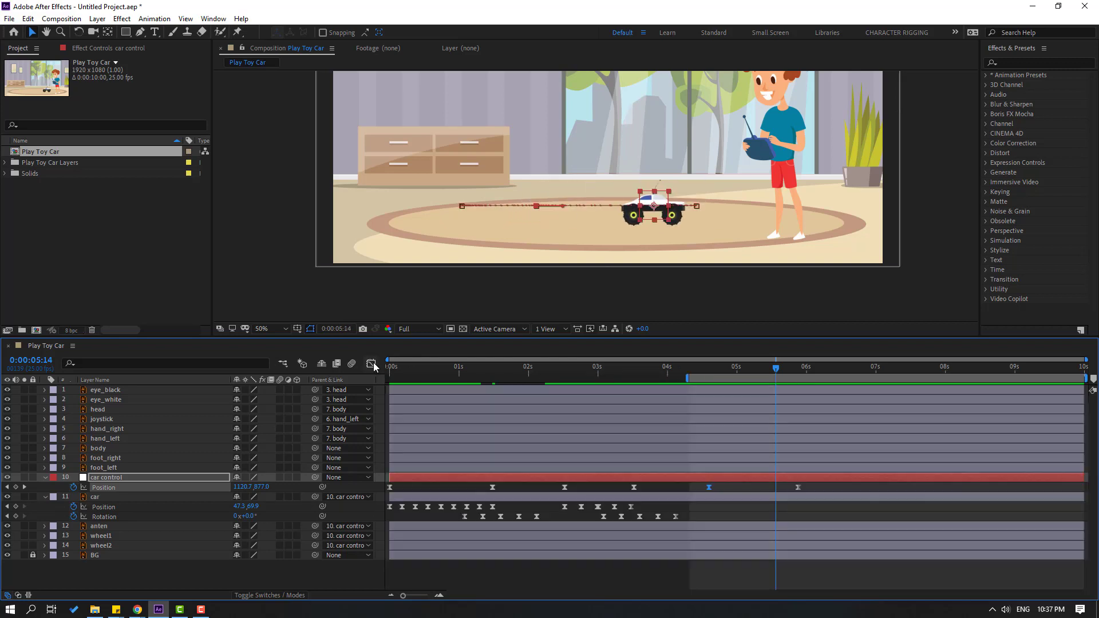
Step: Copy the car's second set of bounce Position keyframes to 0:00:04:15 and stretch them to end with car control's last keyframe
drag(640, 511, 550, 503)
drag(723, 372, 709, 373)
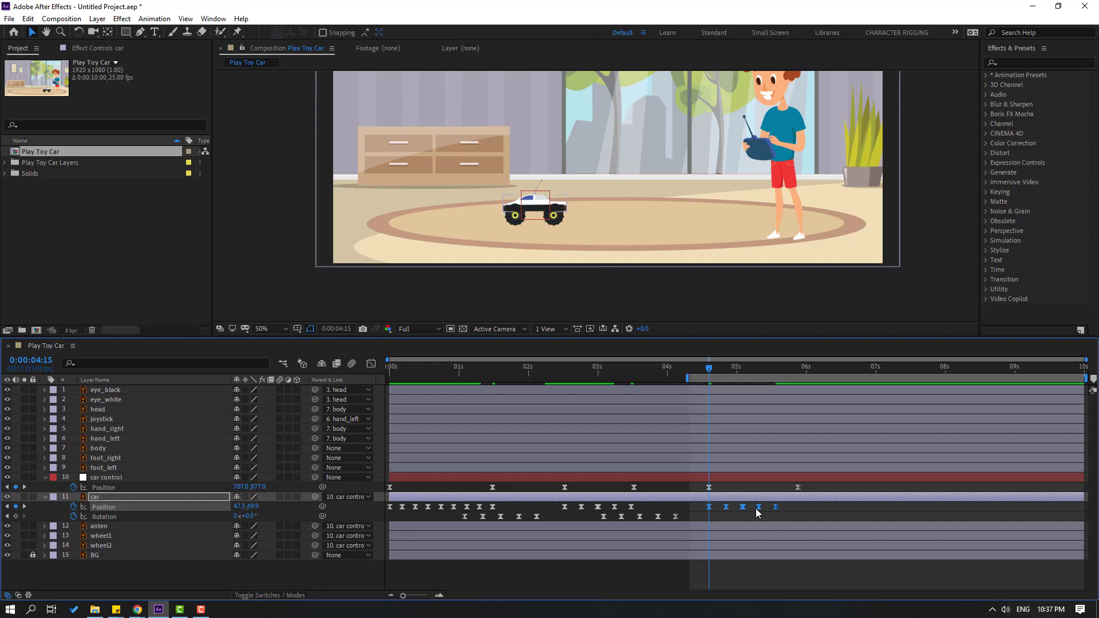
mouse_move(791, 508)
mouse_down()
mouse_move(739, 519)
mouse_move(798, 507)
mouse_up()
Step: Copy the car's second set of five Rotation keyframes, paste them at 0:00:05:15, and preview the third stop
drag(685, 517, 590, 523)
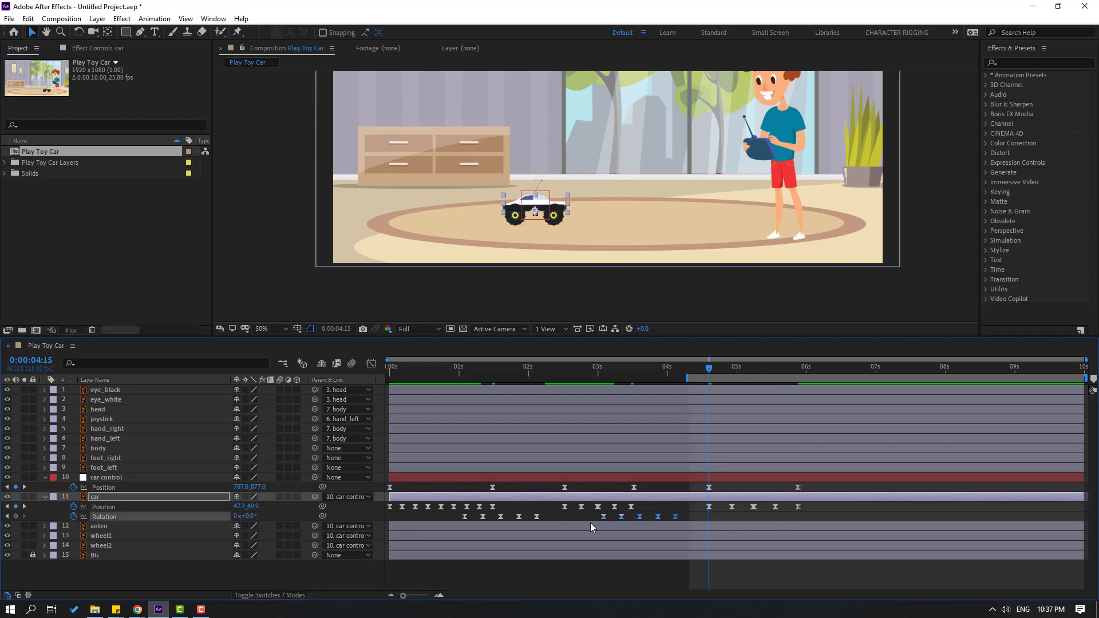
key(ctrl+c)
drag(727, 373, 779, 373)
key(ctrl+v)
key(space)
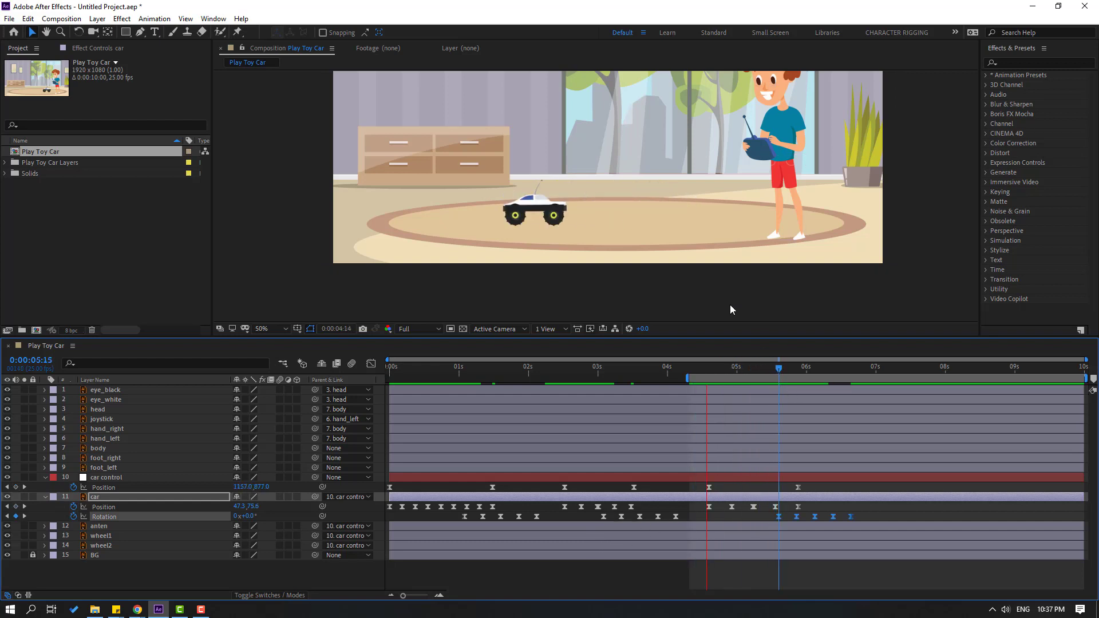
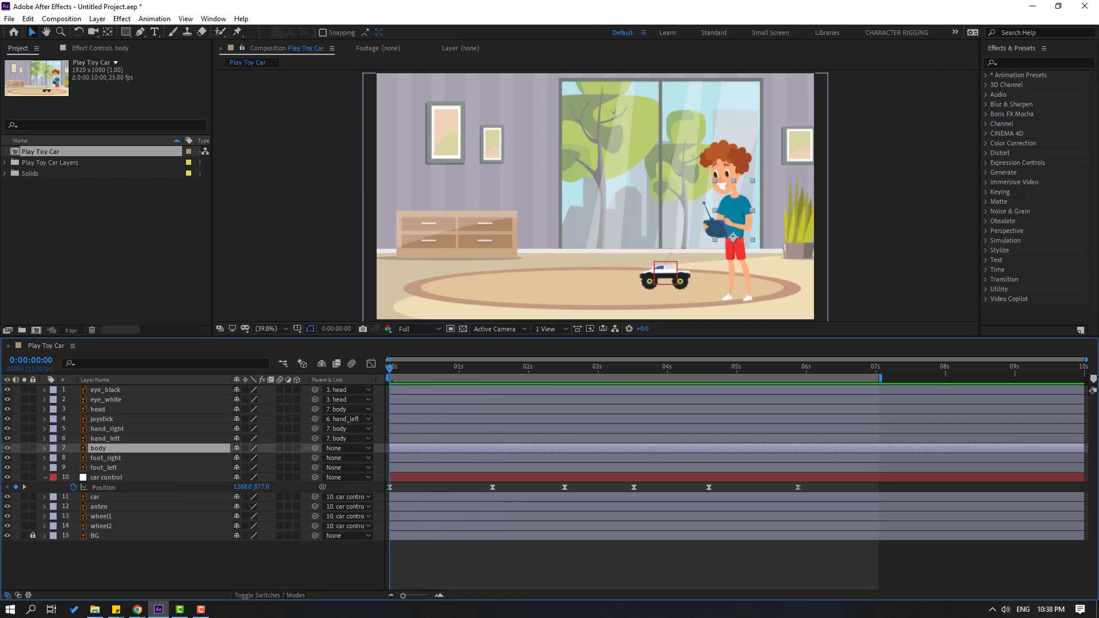
Step: Start keyframing the body layer's Rotation at 0:00:00:05 and go to 0:00:00:15
drag(391, 373, 406, 372)
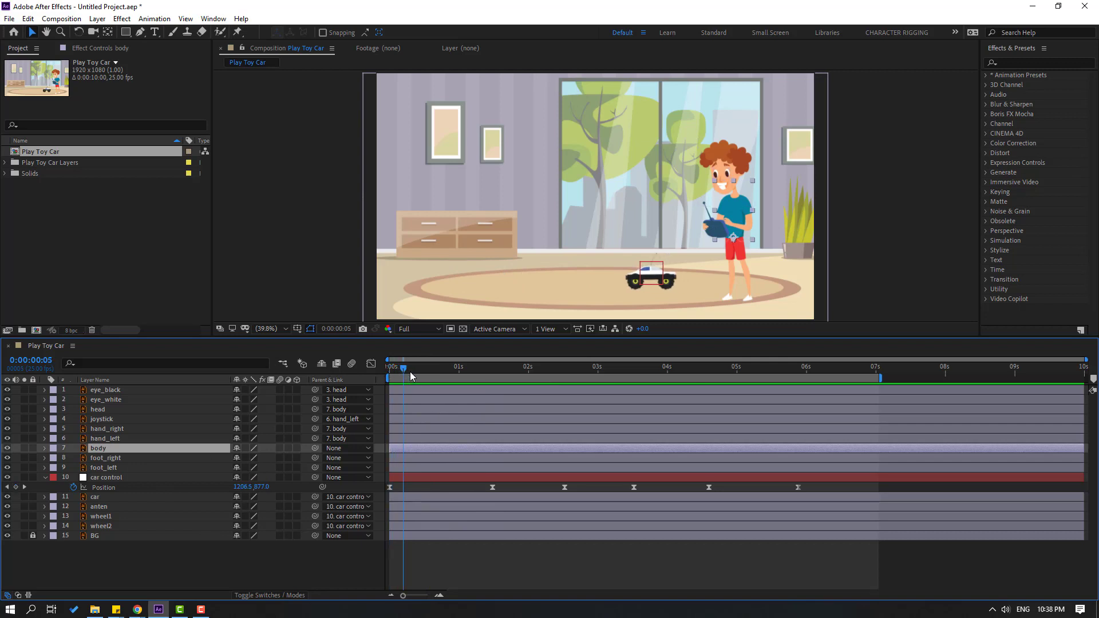
key(r)
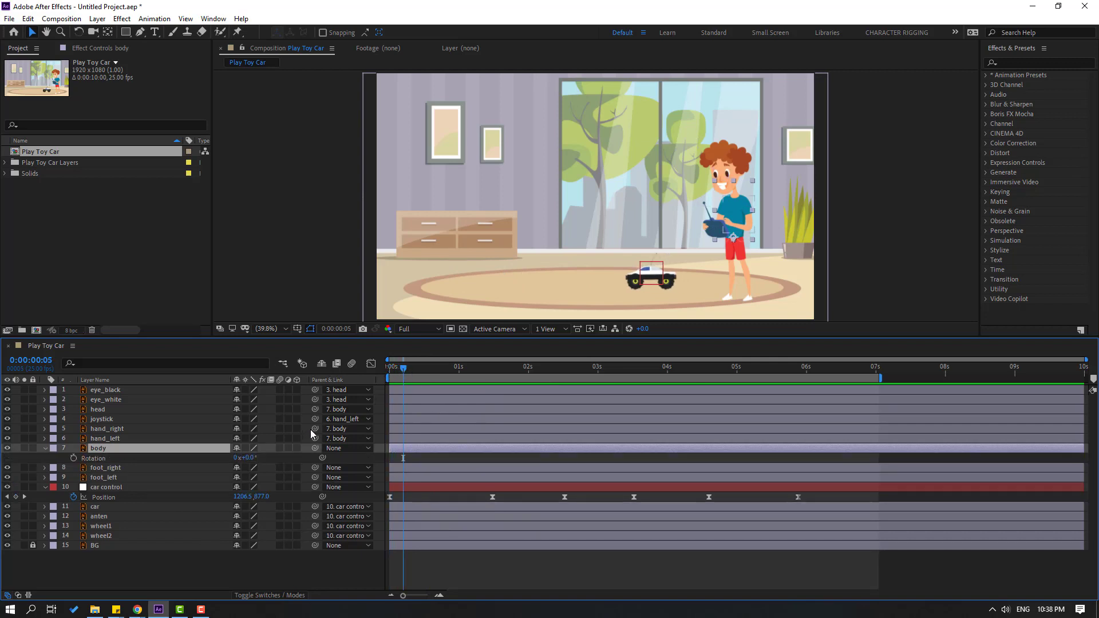
click(75, 458)
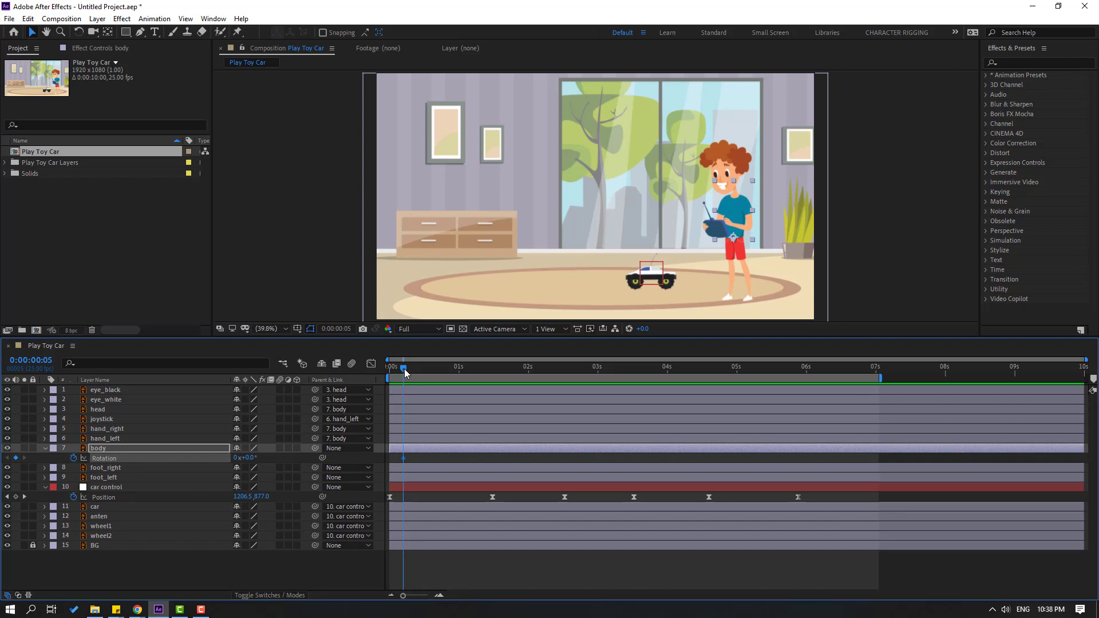
click(328, 328)
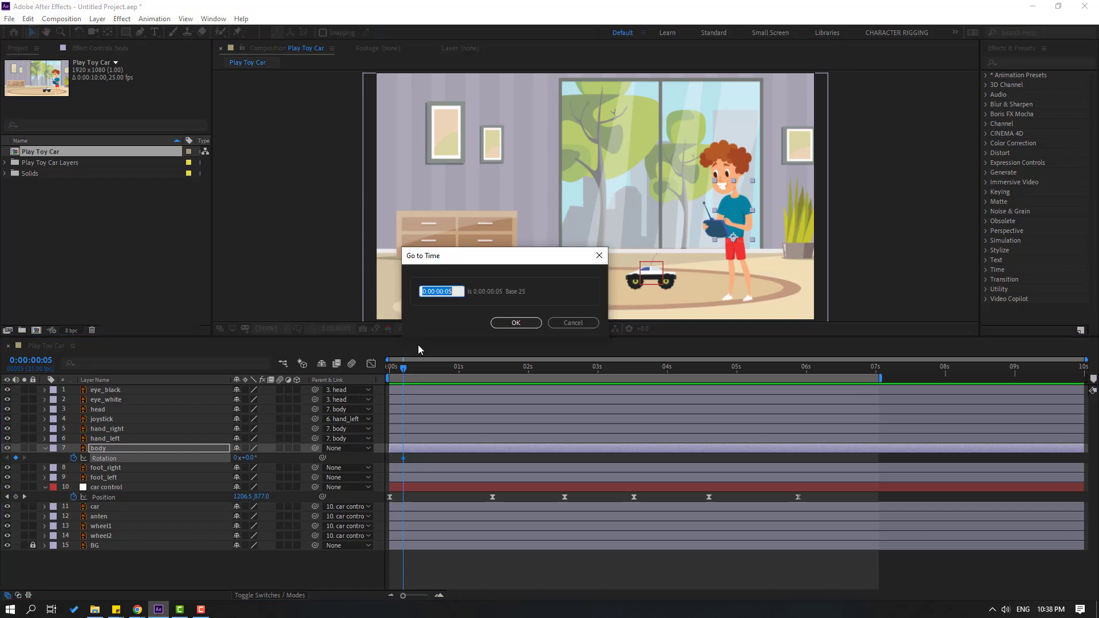
text(15)
click(514, 325)
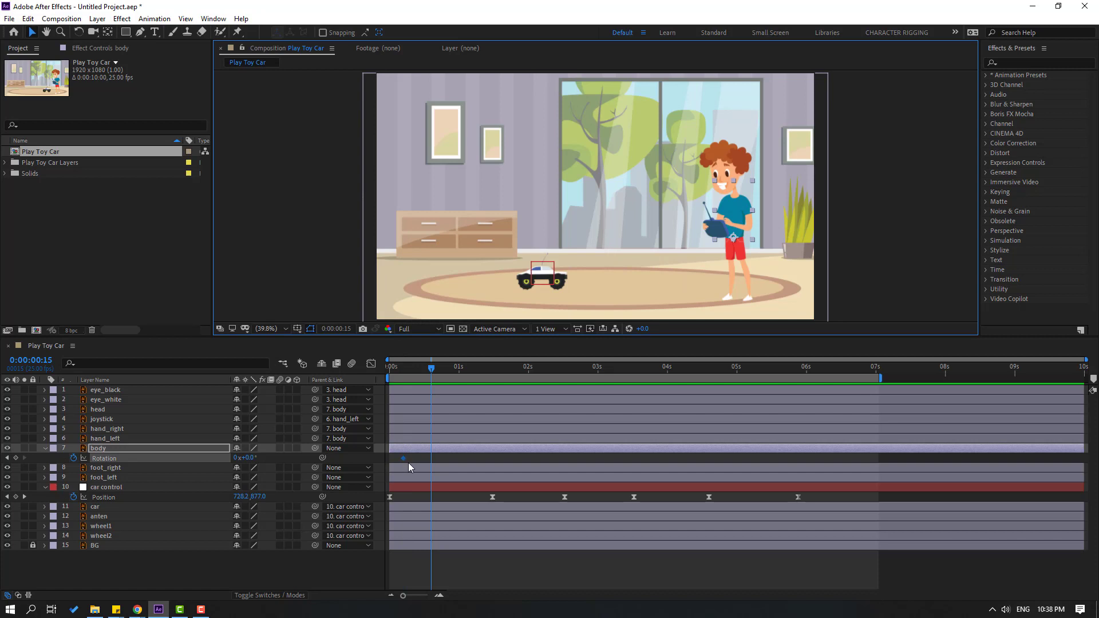
Step: Try body Rotation values of 3° and 5° at 0:00:00:15
click(248, 458)
text(3)
key(Return)
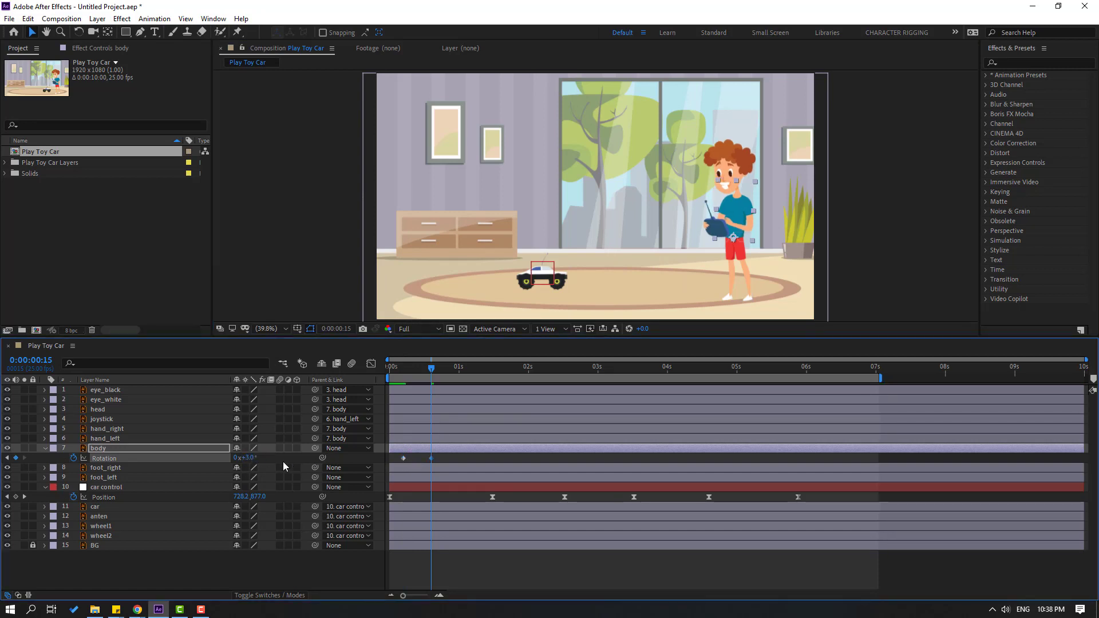
click(249, 458)
text(5)
key(Return)
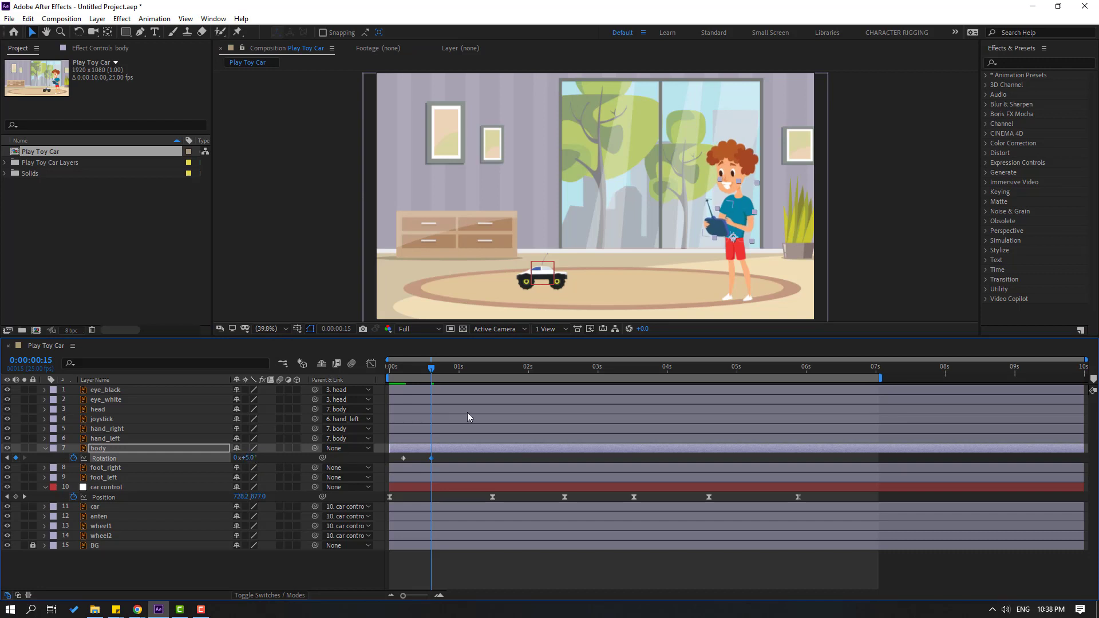
Step: Set the body's Rotation to -5° at 0:00:00:15 and preview the lean
drag(393, 369, 431, 373)
click(251, 458)
text(-5)
key(Return)
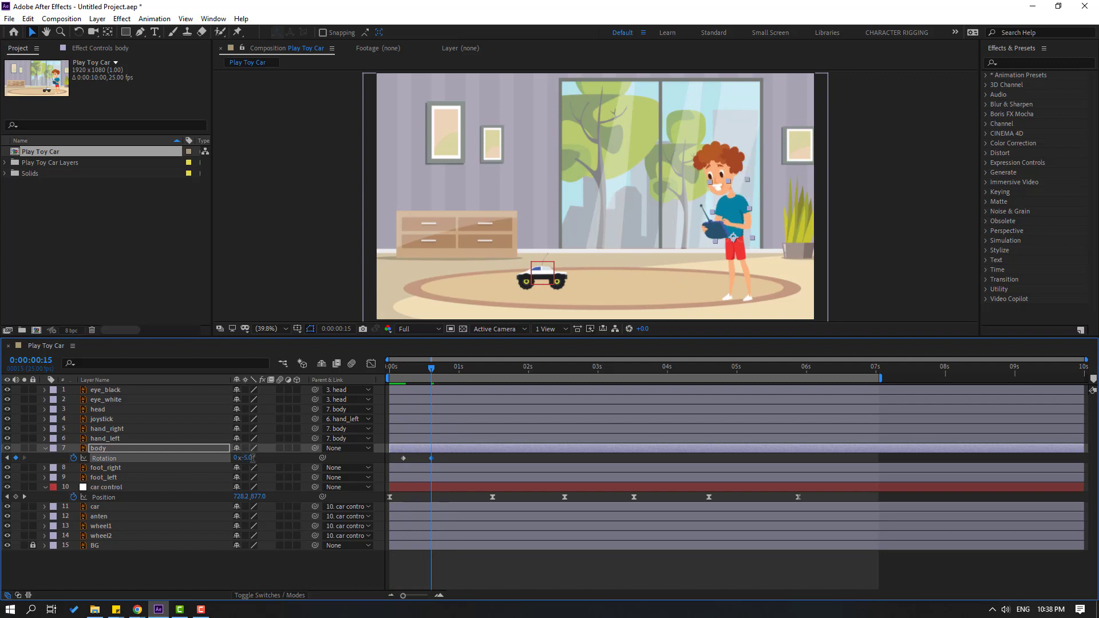
key(space)
key(space)
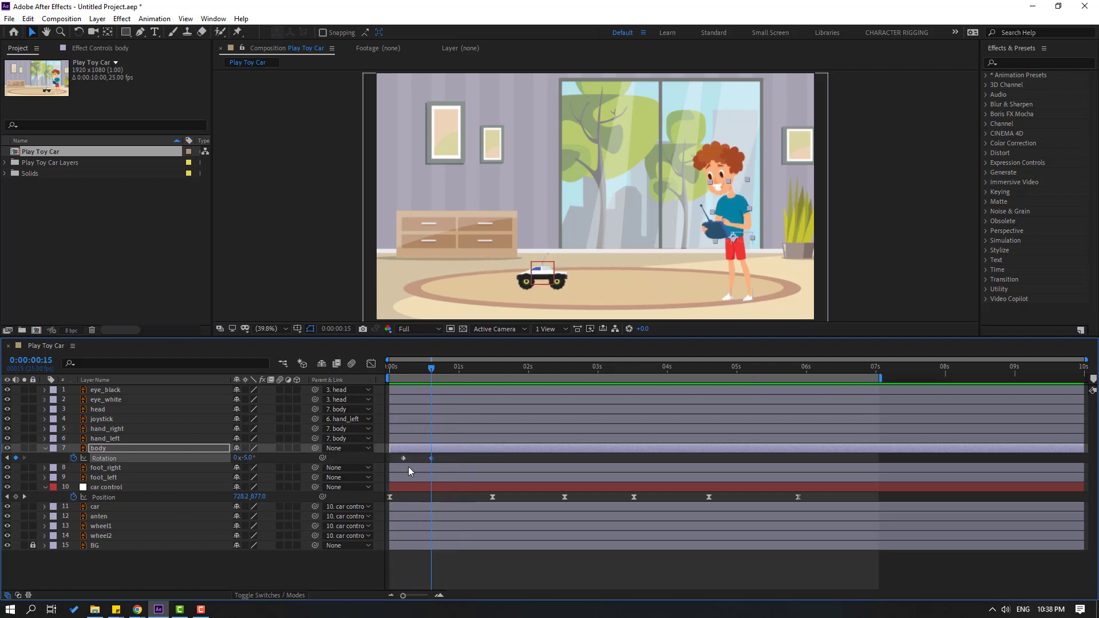
Step: Keyframe the body's Position at 0:00:00:05 and lower the body to a vertical position of 727.7 at 0:00:00:10
click(404, 373)
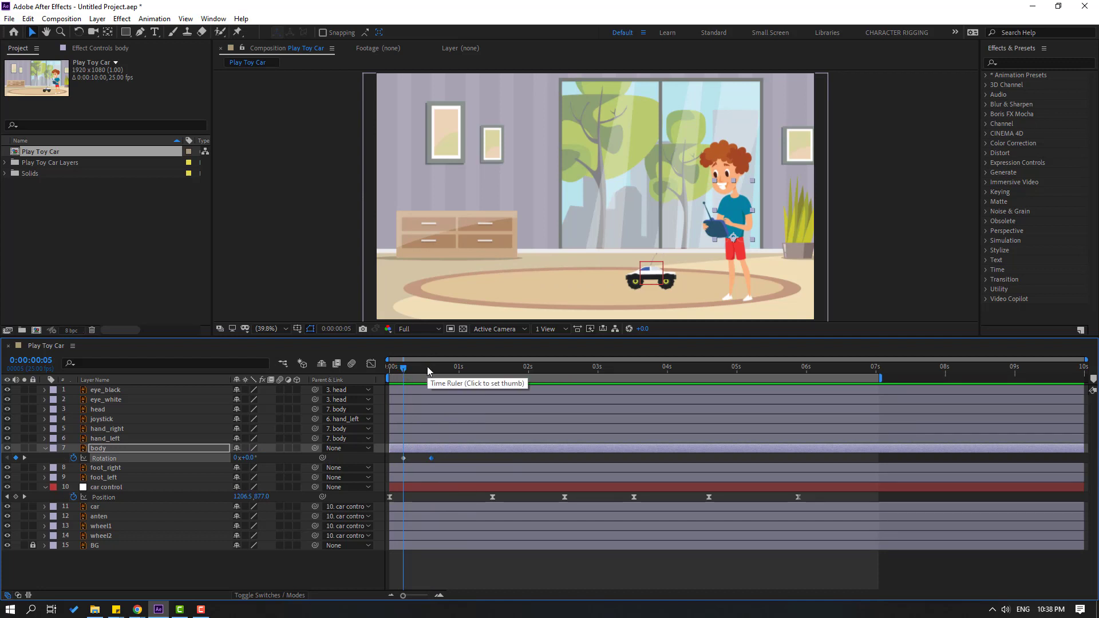
key(shift+p)
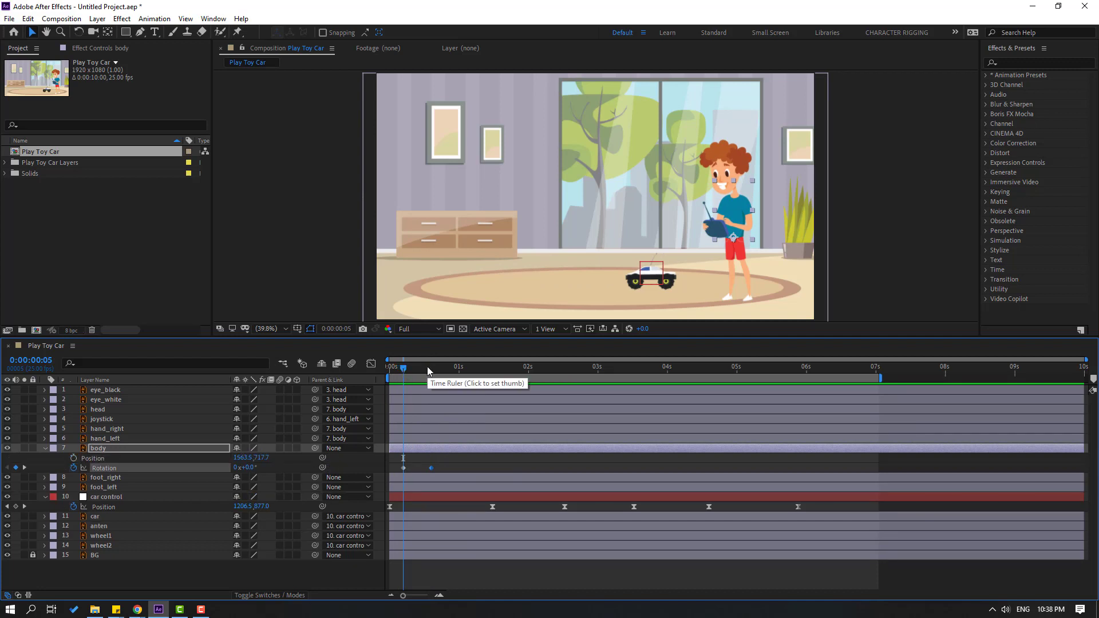
click(74, 458)
drag(406, 369, 419, 367)
key(slash)
drag(666, 253, 499, 206)
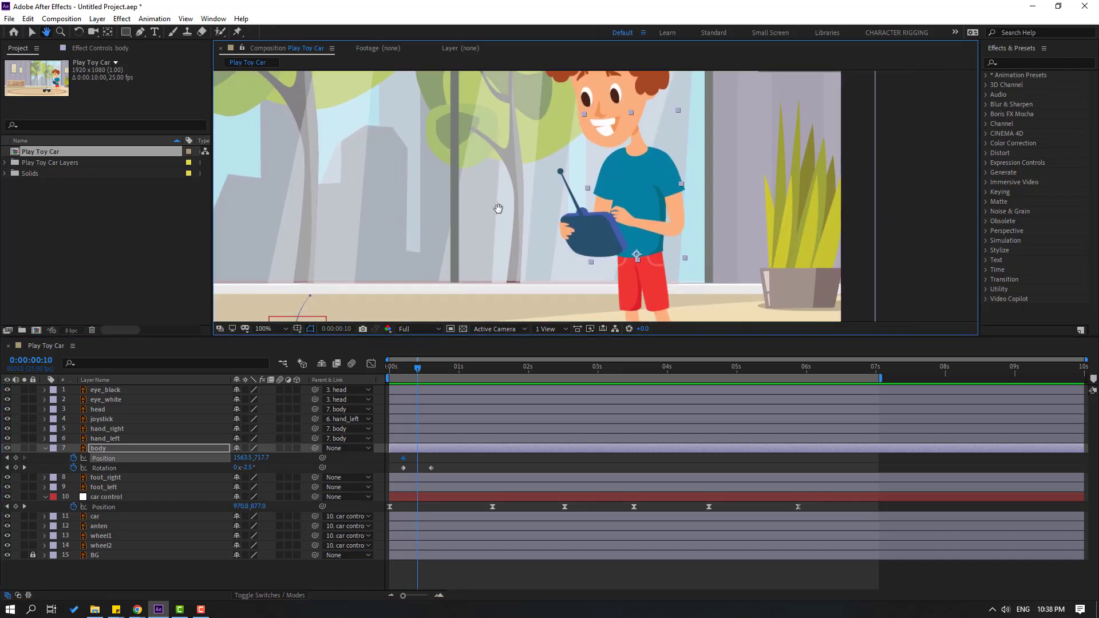
key(Down)
key(Down)
key(Down)
key(Down)
key(Down)
key(Down)
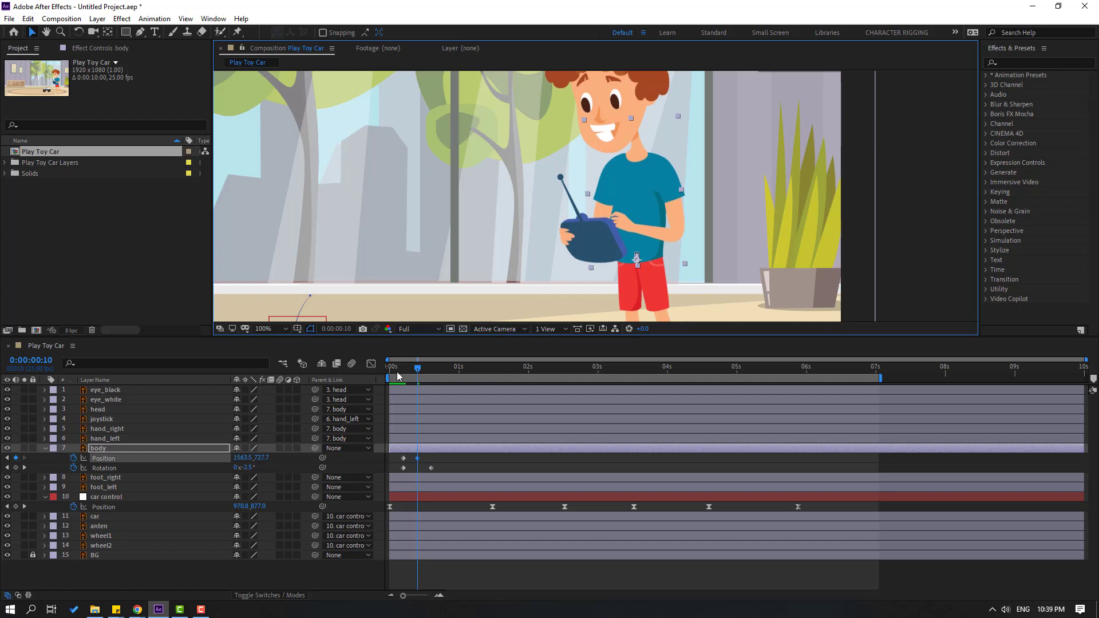
Step: Raise the body back to a vertical position of 717.7 at 0:00:00:15
click(402, 369)
drag(405, 376, 432, 374)
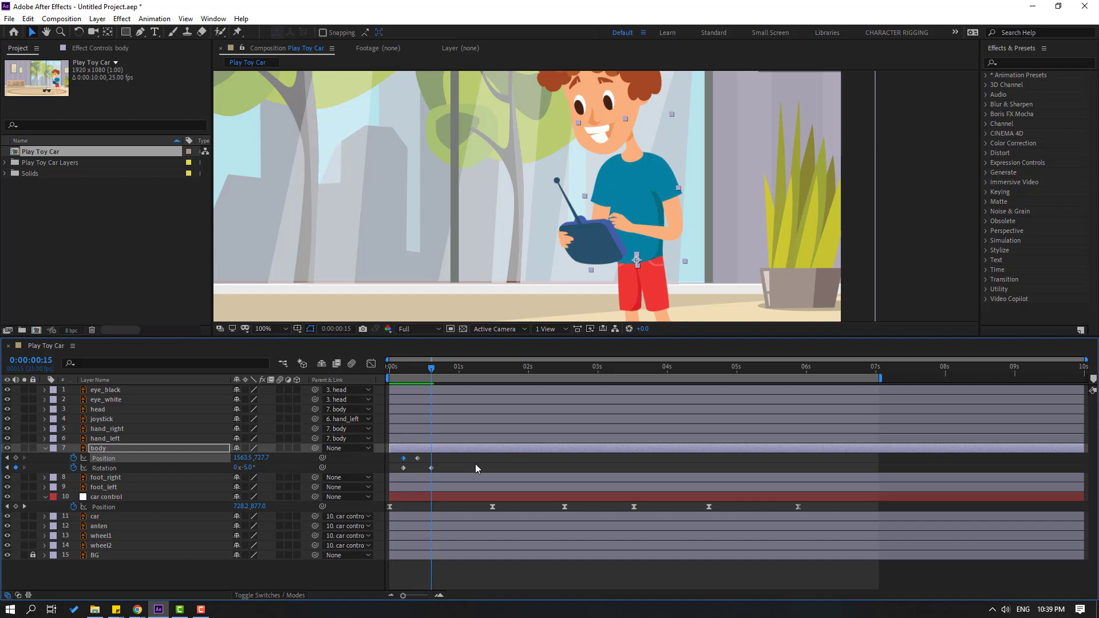
key(shift+Up)
Step: Apply Easy Ease to all the body's Position and Rotation keyframes and preview the movement
drag(451, 462, 403, 470)
right_click(404, 470)
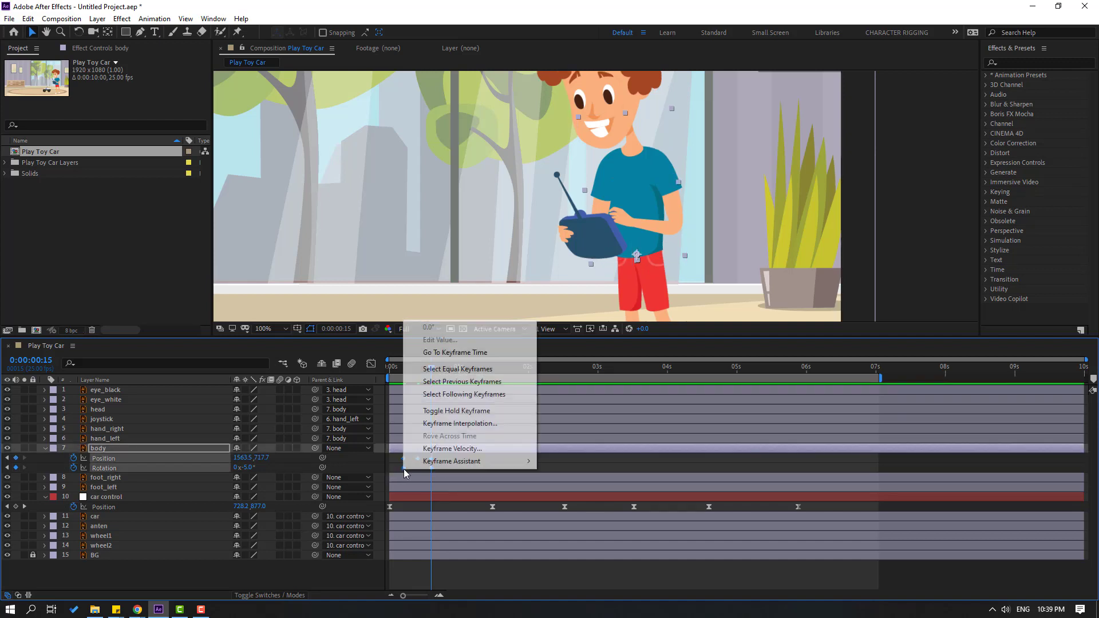
mouse_move(458, 459)
click(560, 494)
scroll(586, 253, down, 2)
key(space)
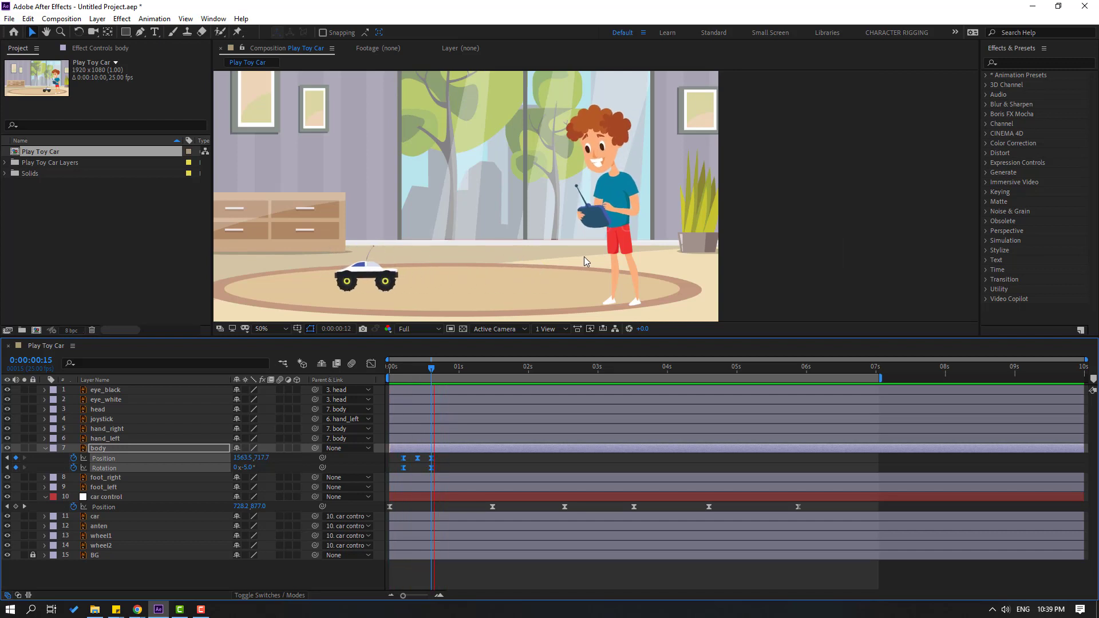
key(space)
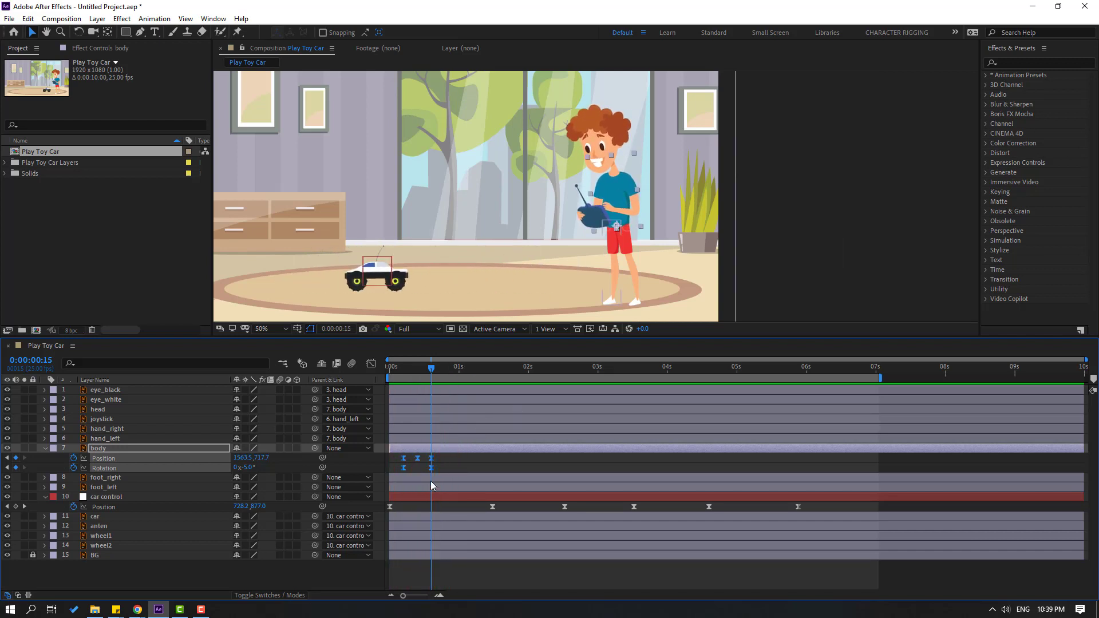
Step: Copy the body's three Position keyframes to 0:00:01:16, 0:00:02:23 and 0:00:04:24
drag(451, 366, 490, 368)
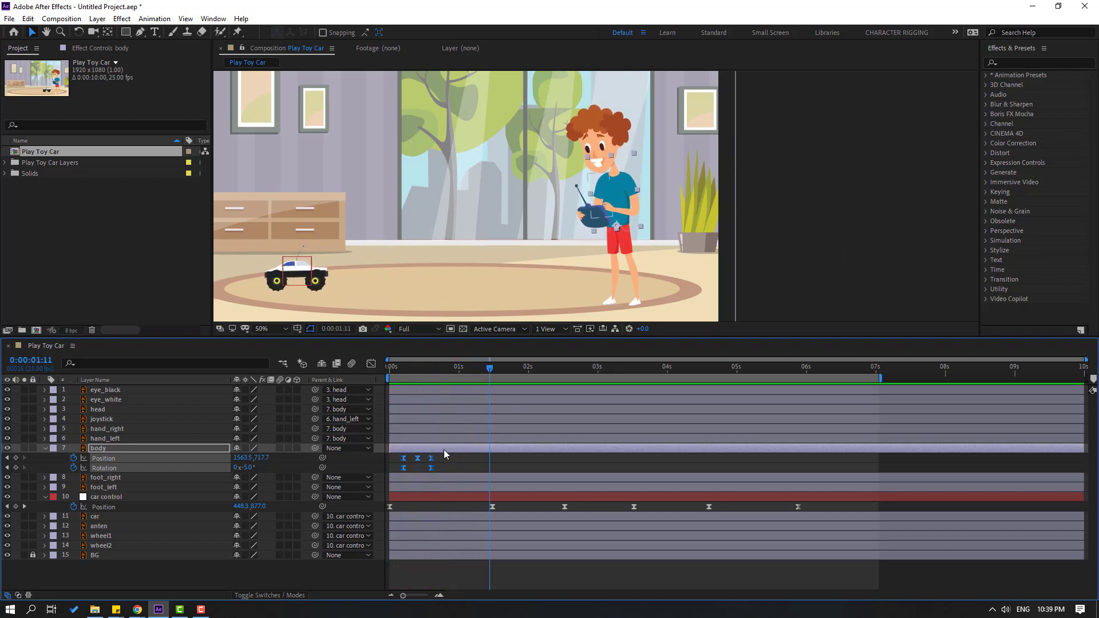
drag(424, 460, 404, 457)
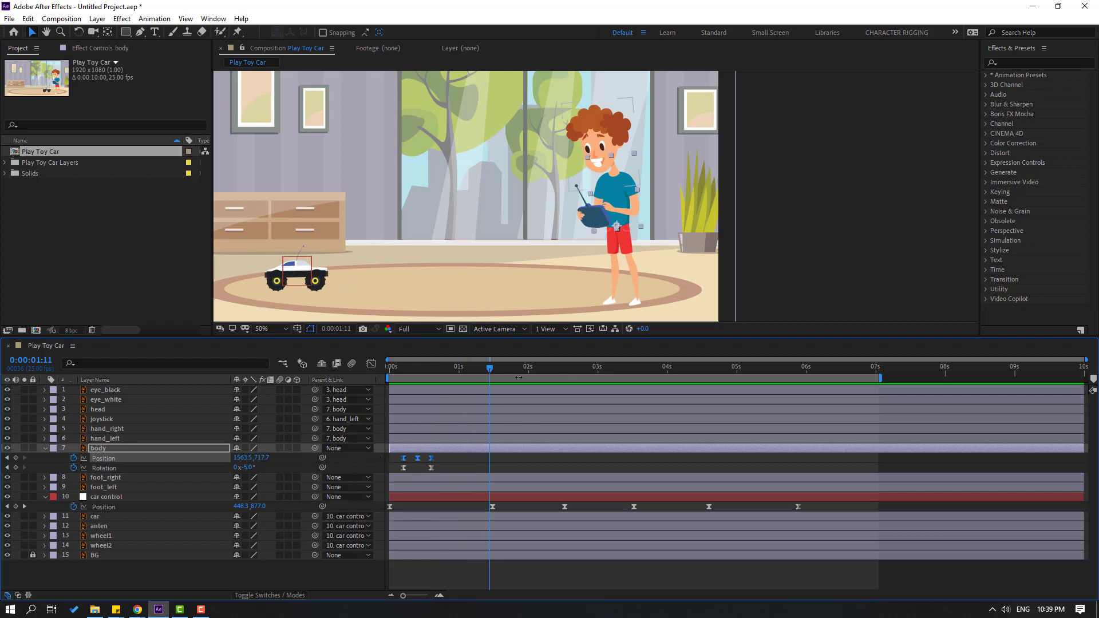
drag(470, 368, 735, 369)
key(ctrl+v)
key(ctrl+v)
key(ctrl+v)
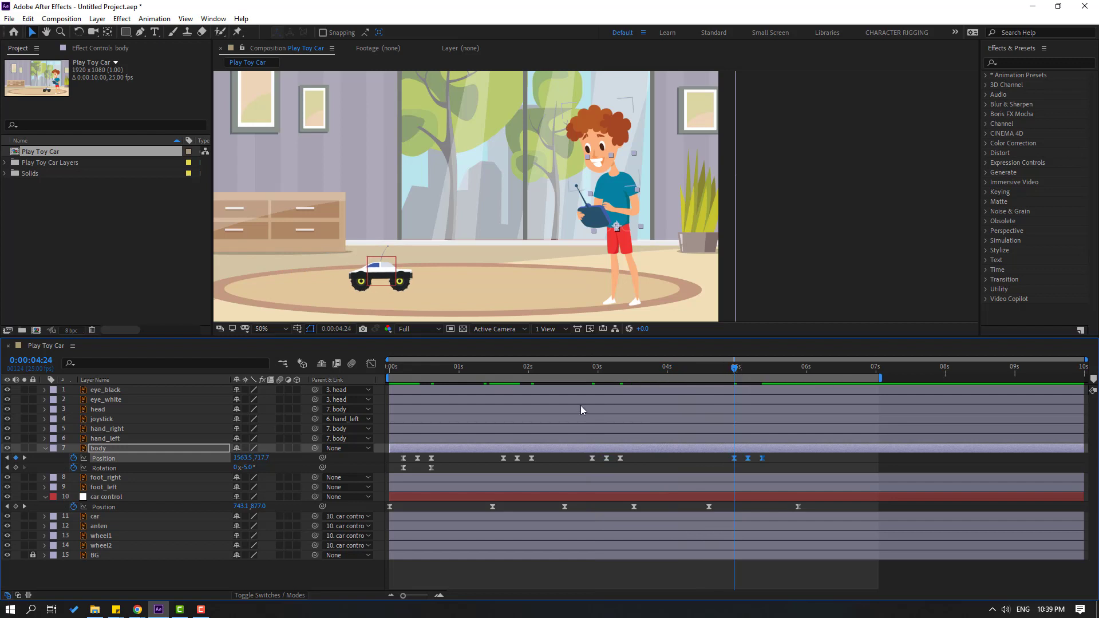
Step: Add a hold keyframe to the body's Rotation at 0:00:01:16 and set the rotation to 5° at 0:00:02:01
drag(534, 369, 504, 374)
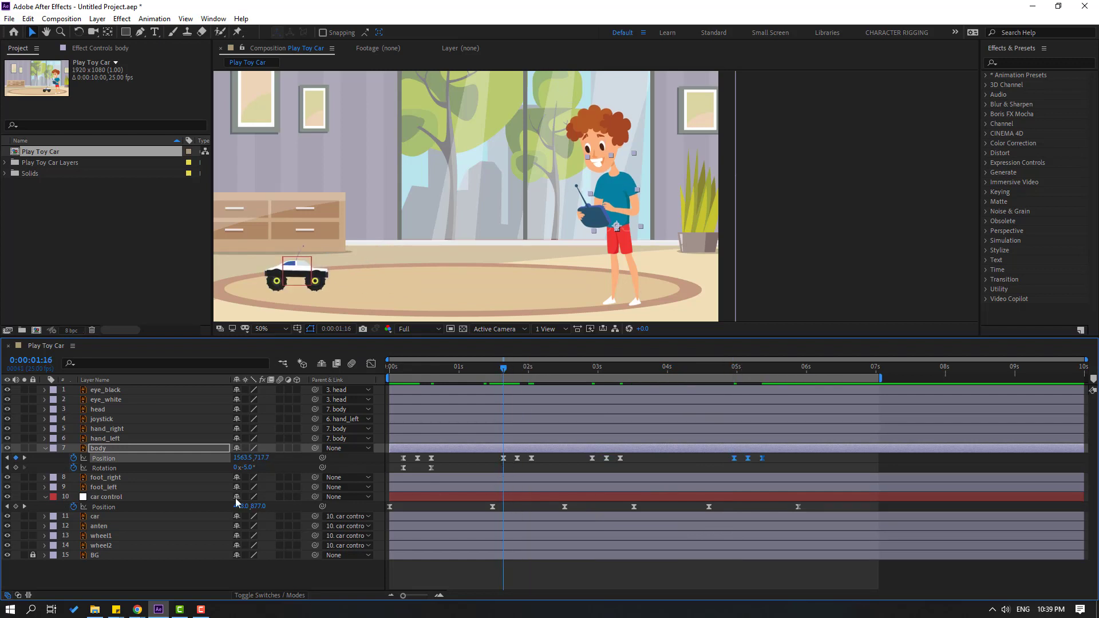
click(15, 468)
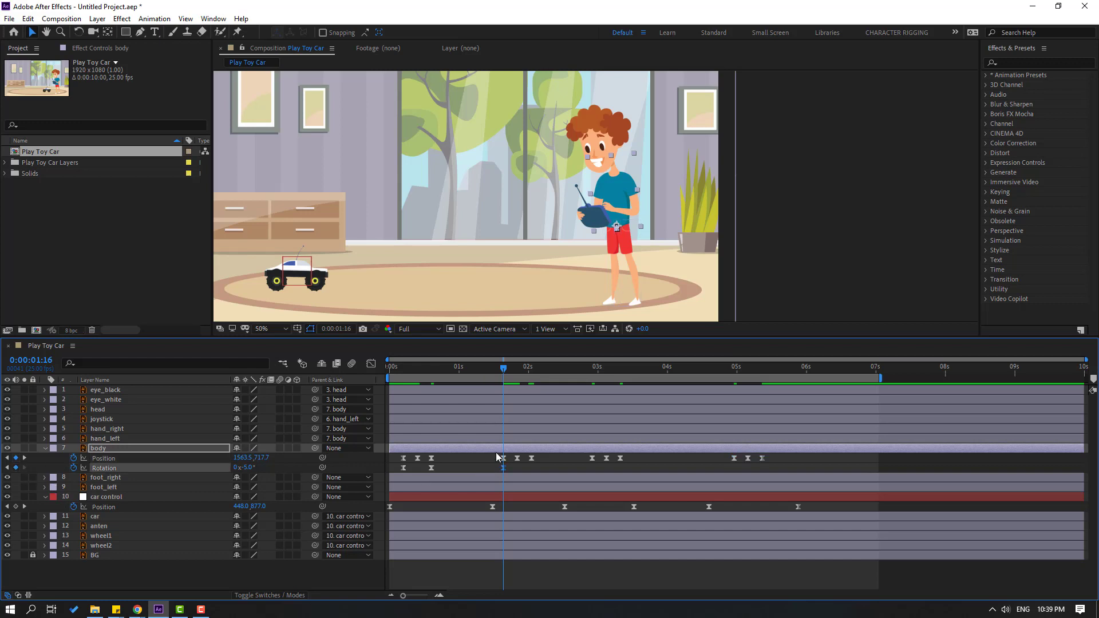
drag(506, 373, 536, 373)
click(247, 468)
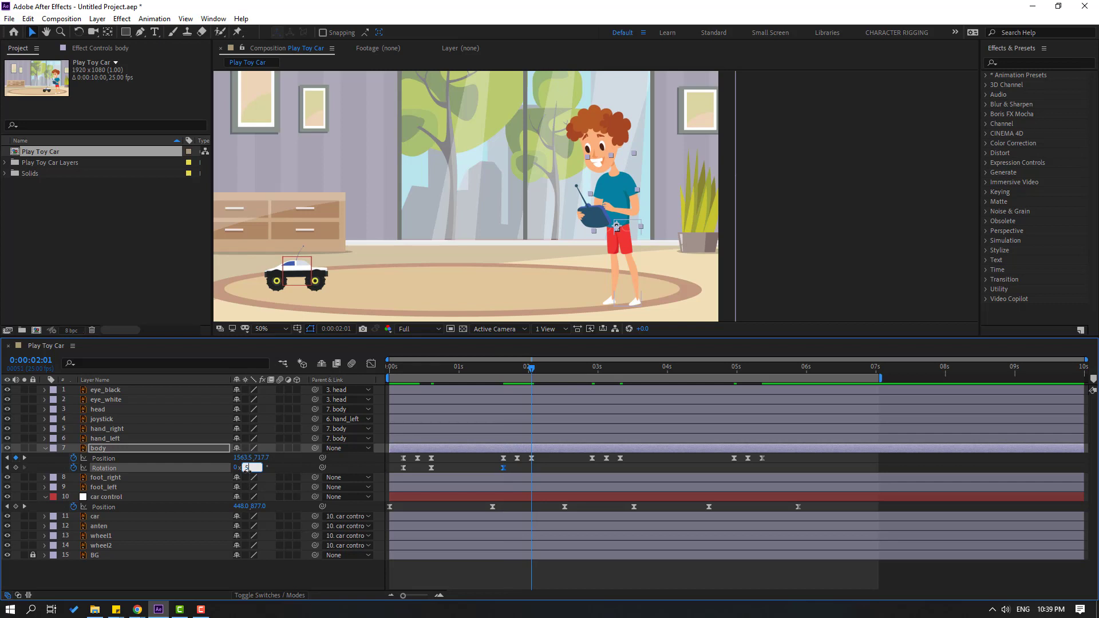
text(5)
key(Return)
Step: Hold the body's Rotation with a keyframe at 0:00:02:23 and set it to -5° at 0:00:03:08
drag(475, 377, 593, 387)
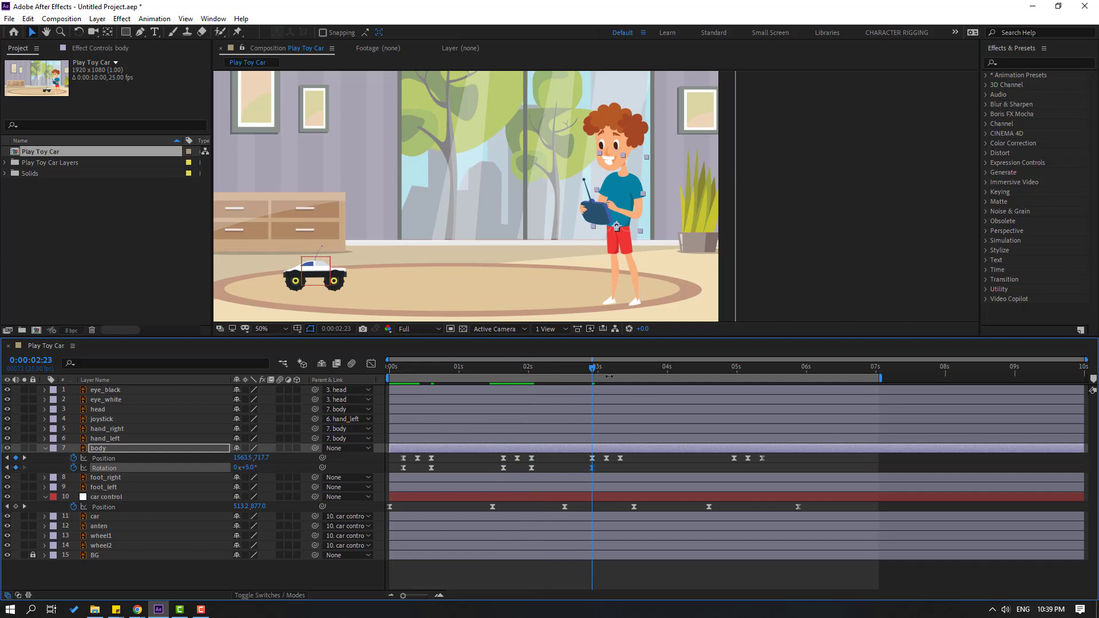
drag(610, 369, 620, 372)
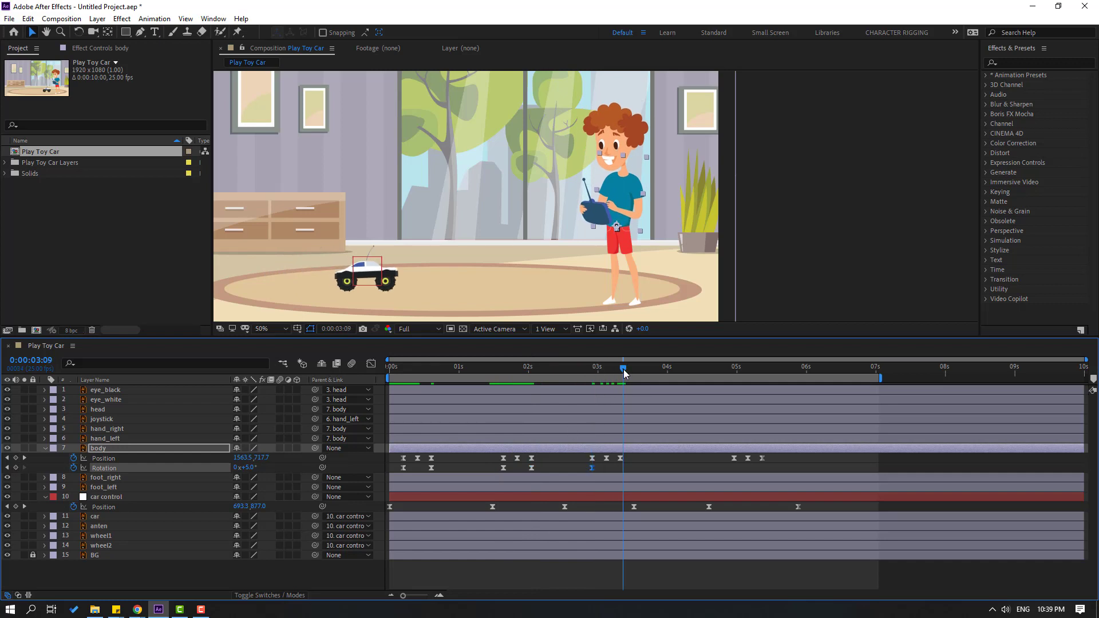
click(250, 468)
key(Return)
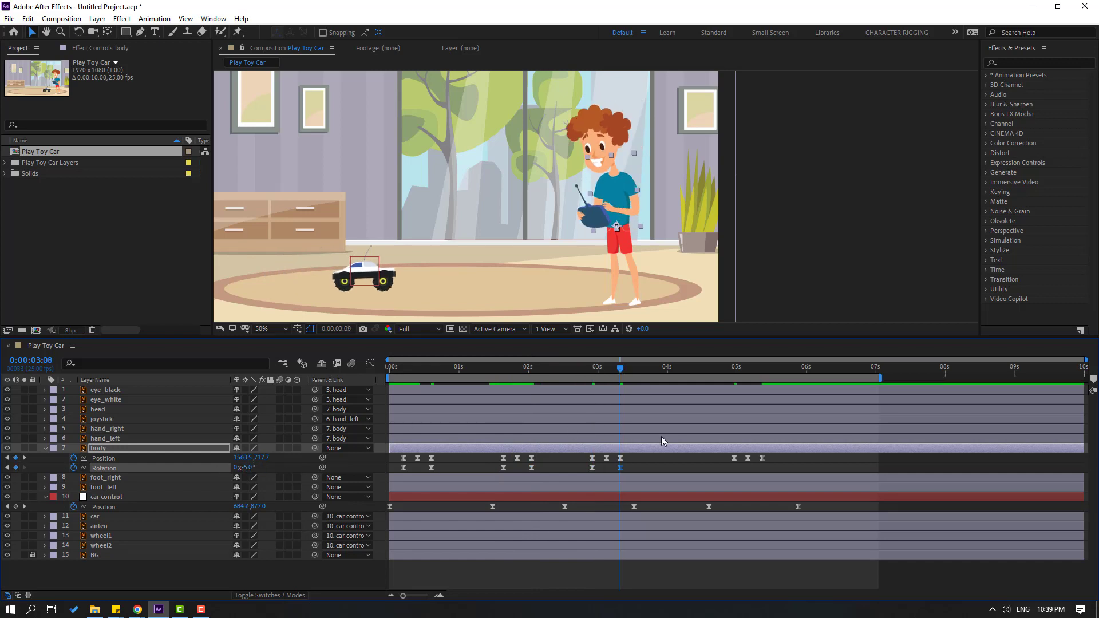
Step: Keyframe the body's Rotation at 0:00:04:24, set it to 0° at 0:00:05:09, and preview the animation
drag(582, 371, 762, 373)
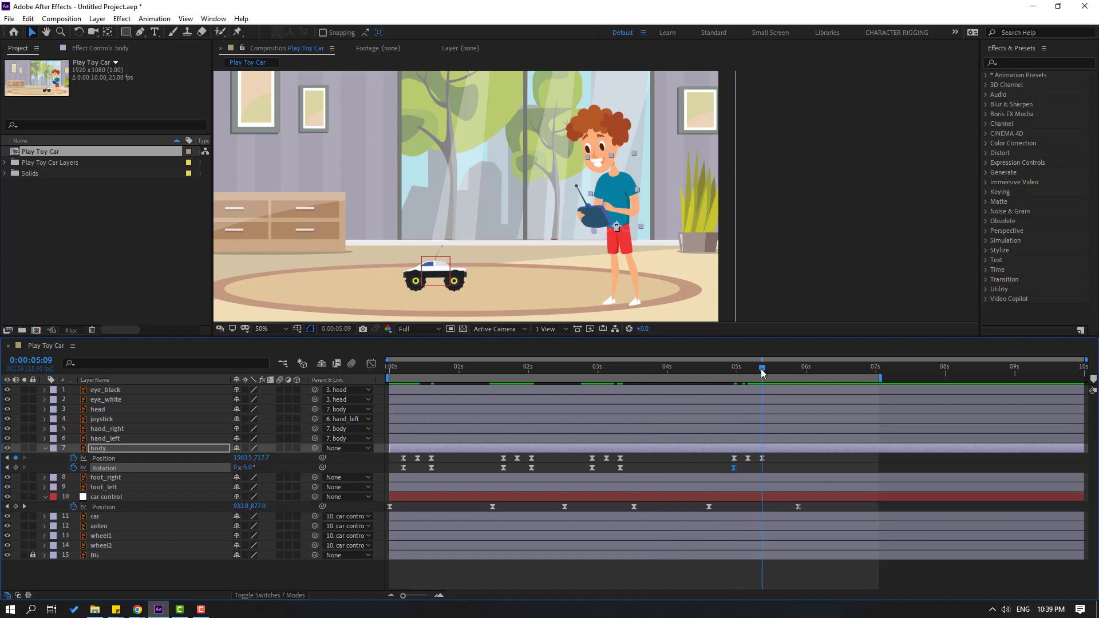
click(246, 468)
text(0)
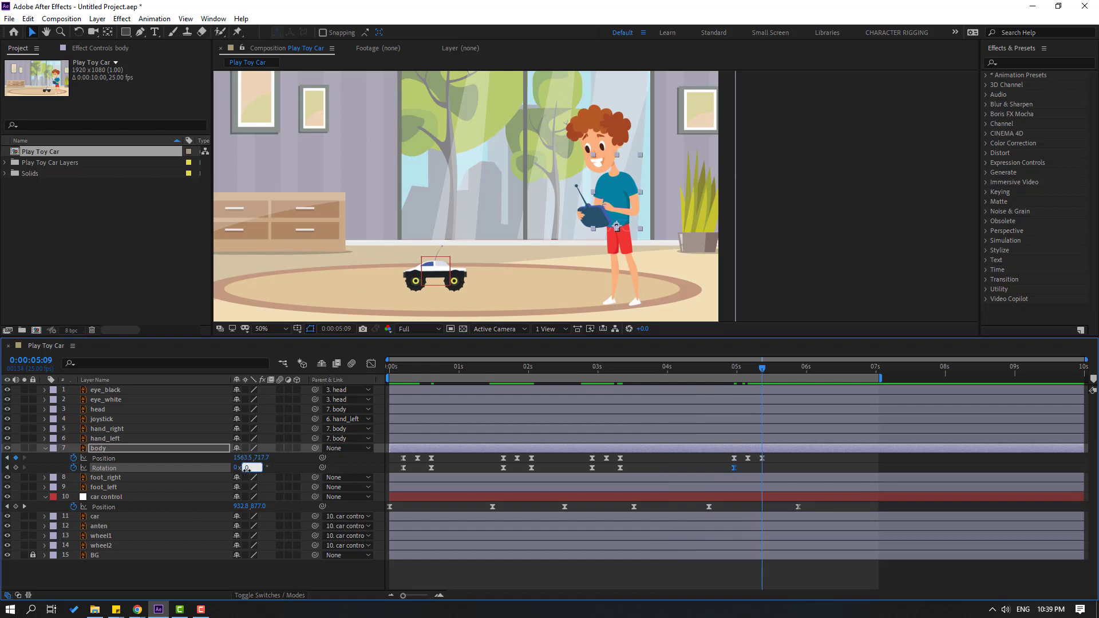
key(Return)
key(space)
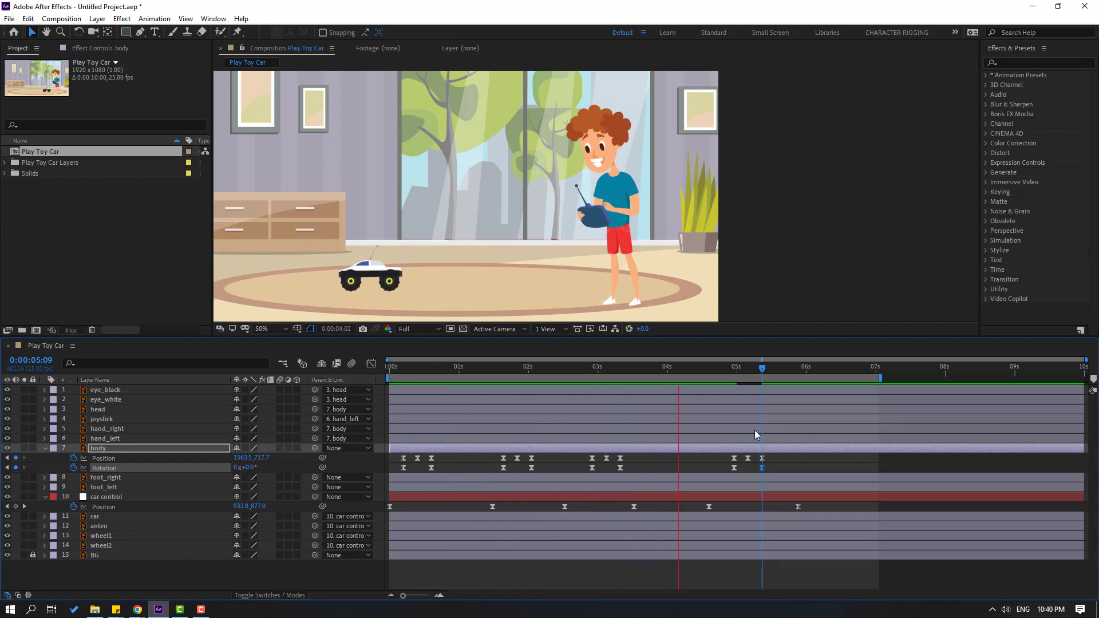
Step: Keyframe the hand_left layer's Rotation at 0:00:00:05 and set it to 11° at 0:00:00:15
drag(414, 369, 404, 369)
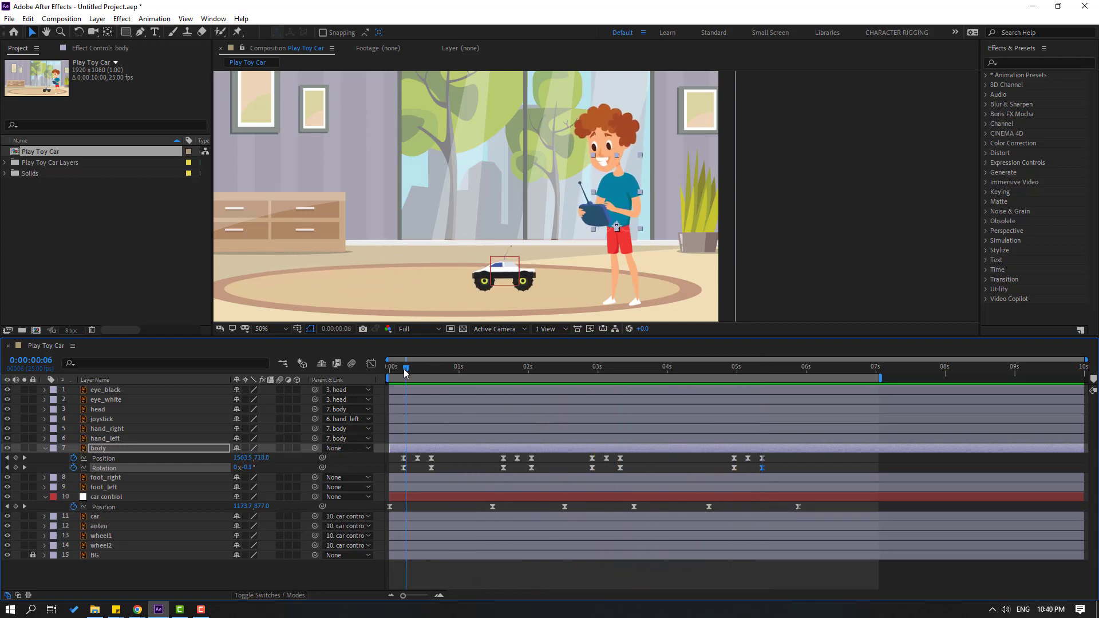
scroll(633, 253, up, 2)
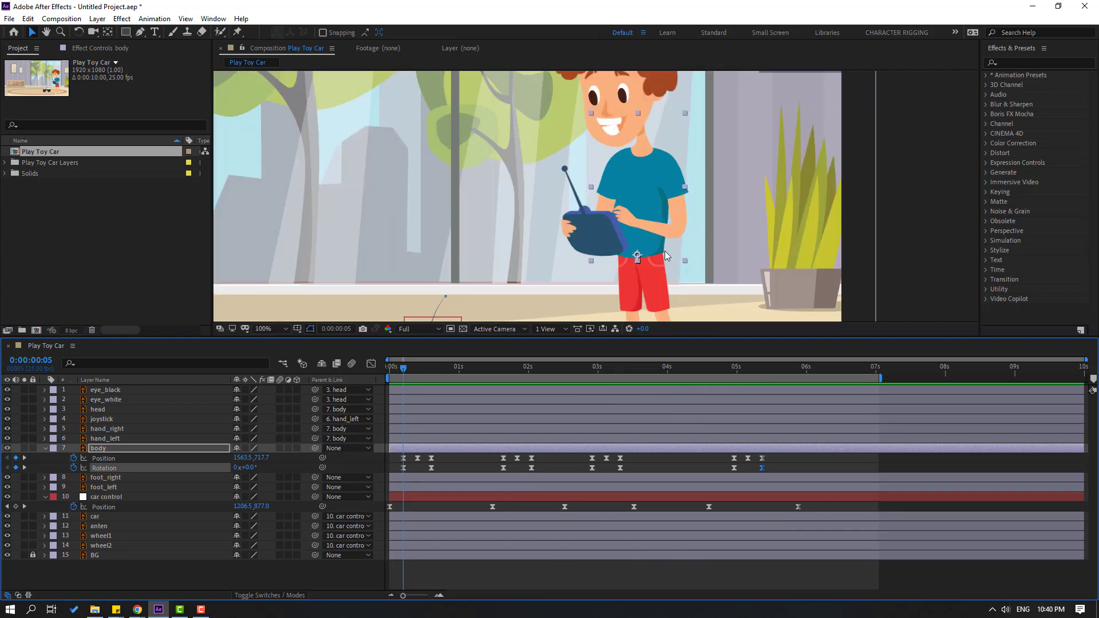
click(112, 441)
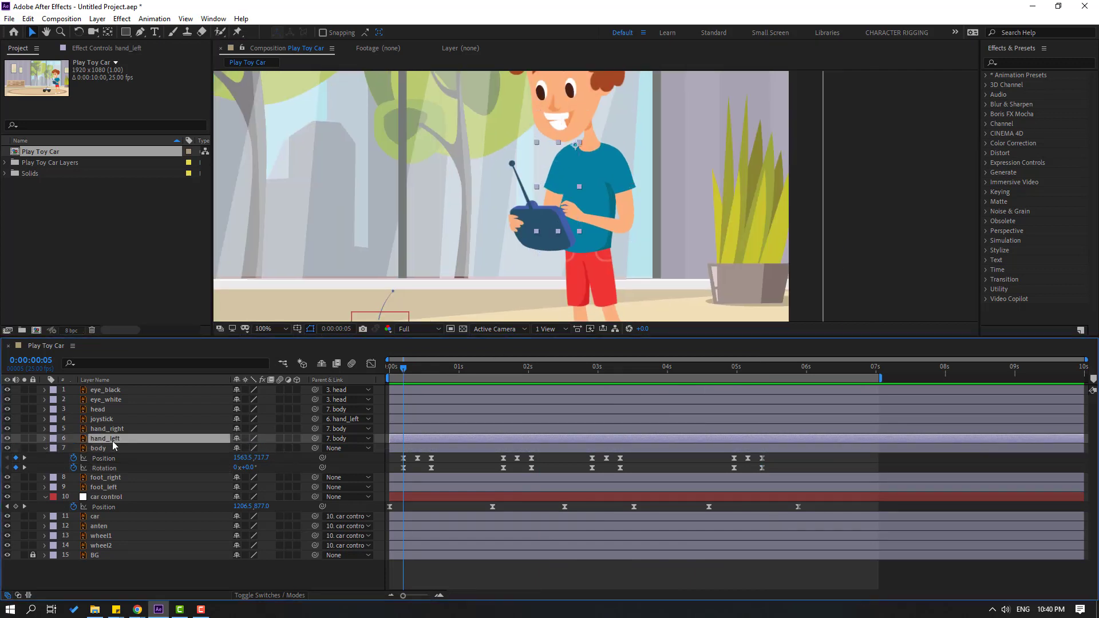
key(r)
click(73, 449)
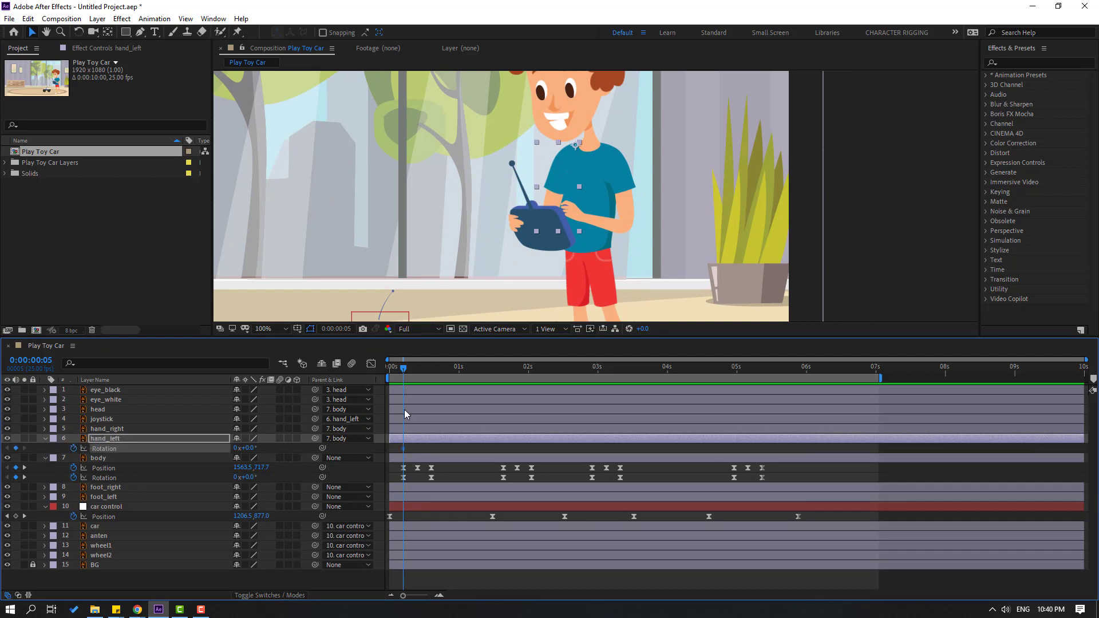
drag(403, 368, 432, 374)
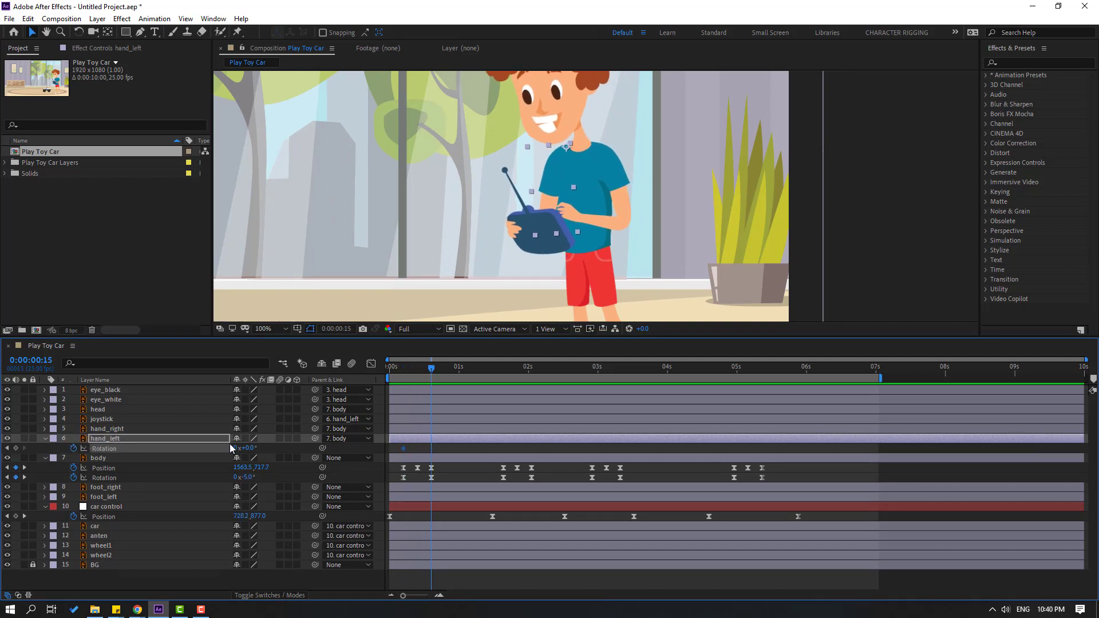
drag(251, 448, 465, 432)
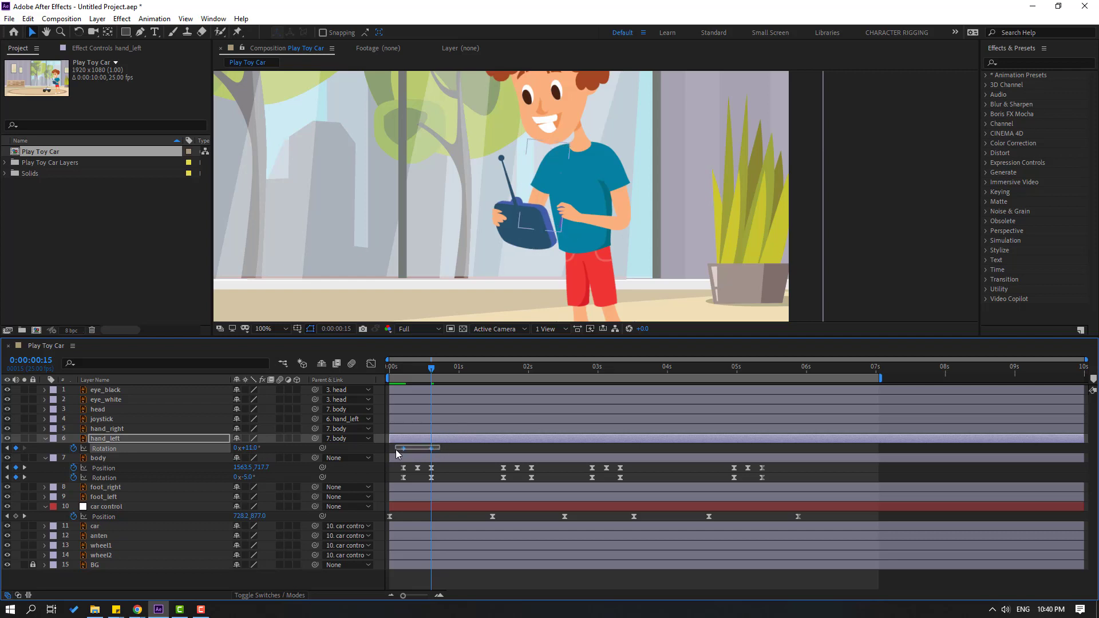
Step: Apply Easy Ease to both hand_left Rotation keyframes and shift them three frames later, to start at 0:00:00:08
right_click(403, 449)
mouse_move(484, 592)
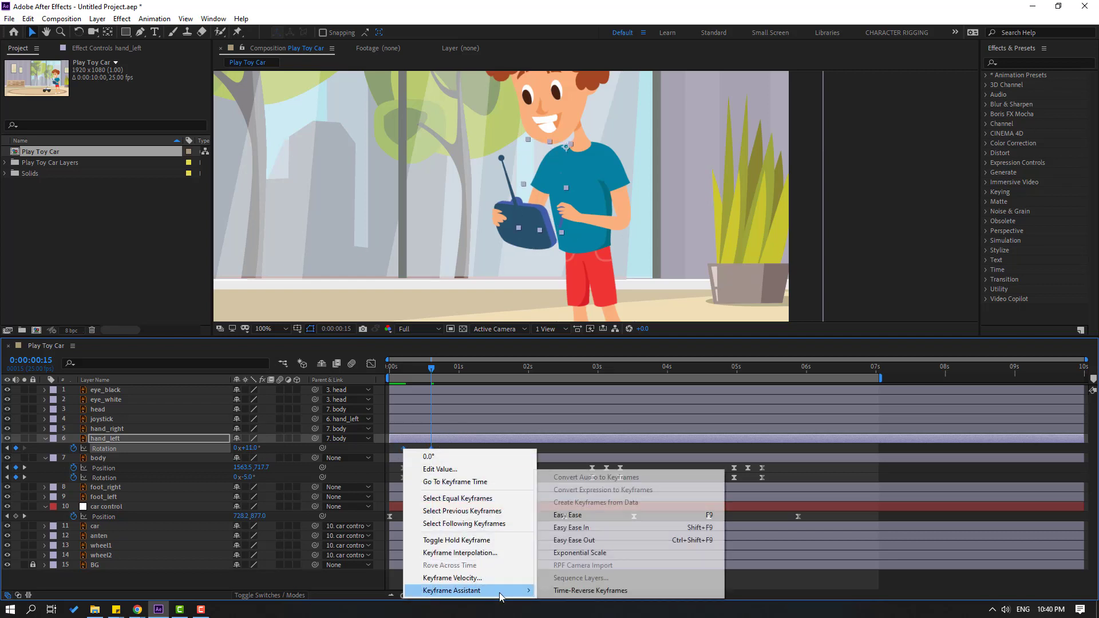
click(589, 513)
scroll(619, 269, down, 2)
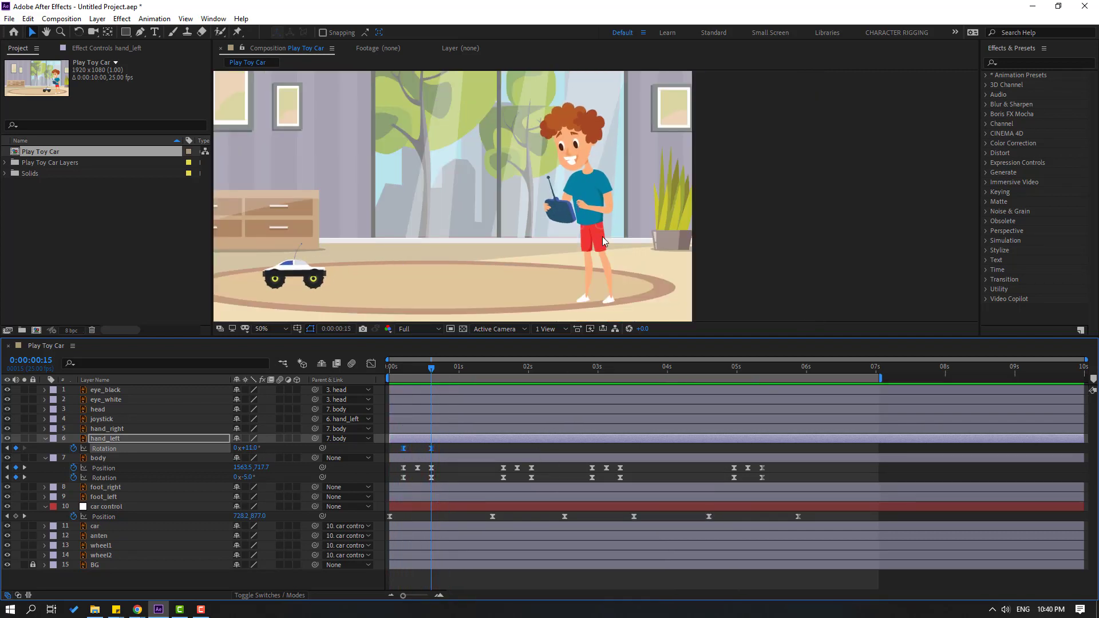
scroll(603, 235, up, 2)
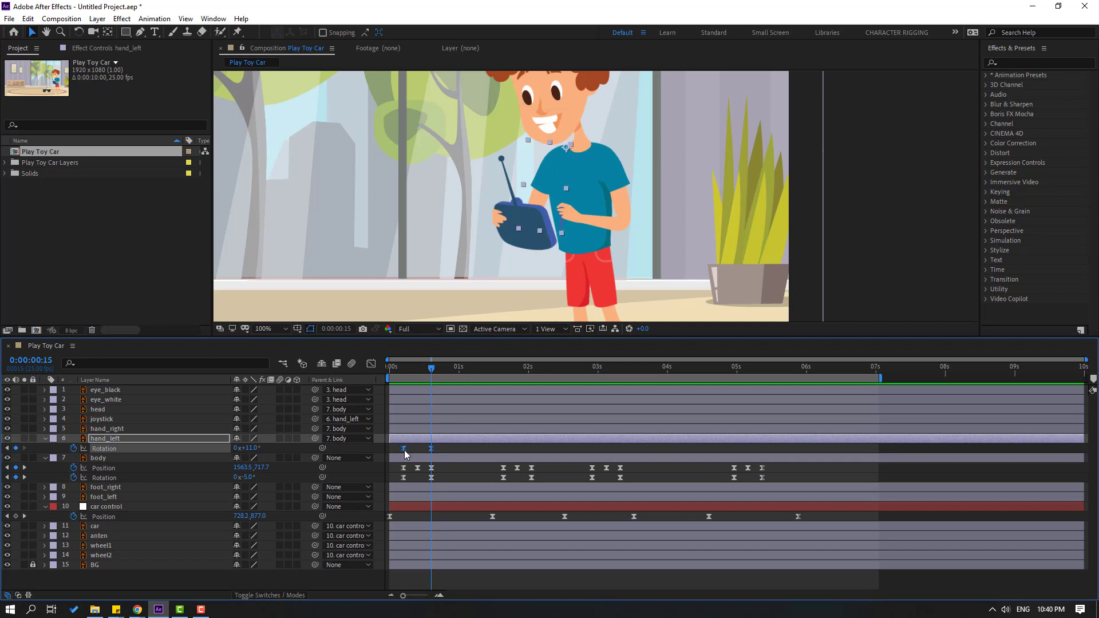
drag(405, 451, 413, 451)
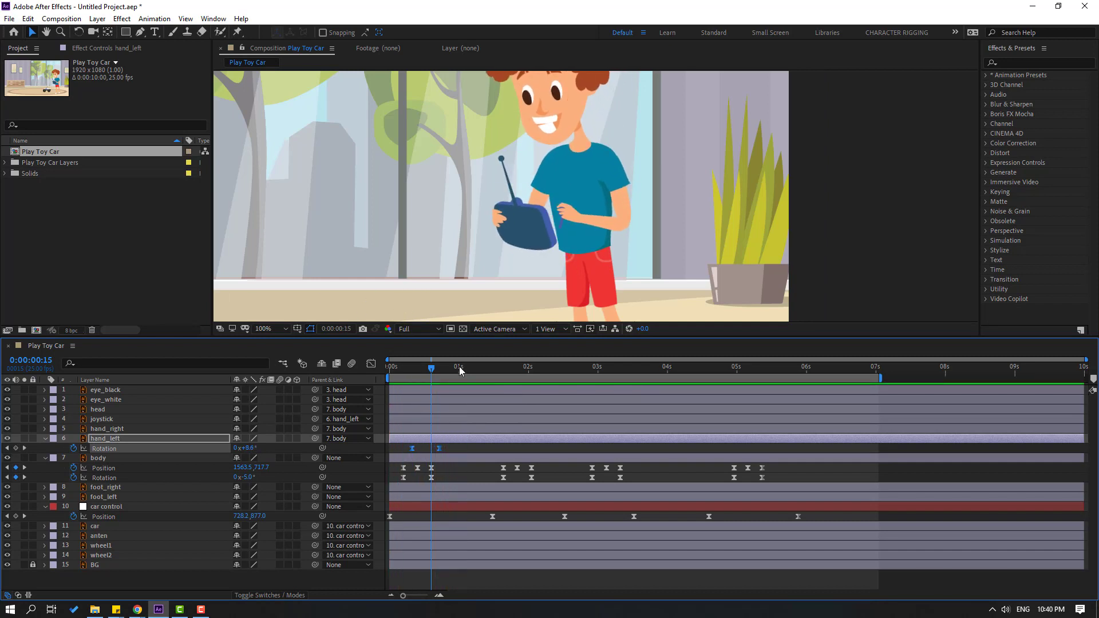
Step: Set hand_left's Rotation to 8° at 0:00:01:23 and 20° at 0:00:03:05, adding a hold keyframe before each change
drag(460, 371, 522, 373)
drag(248, 448, 241, 449)
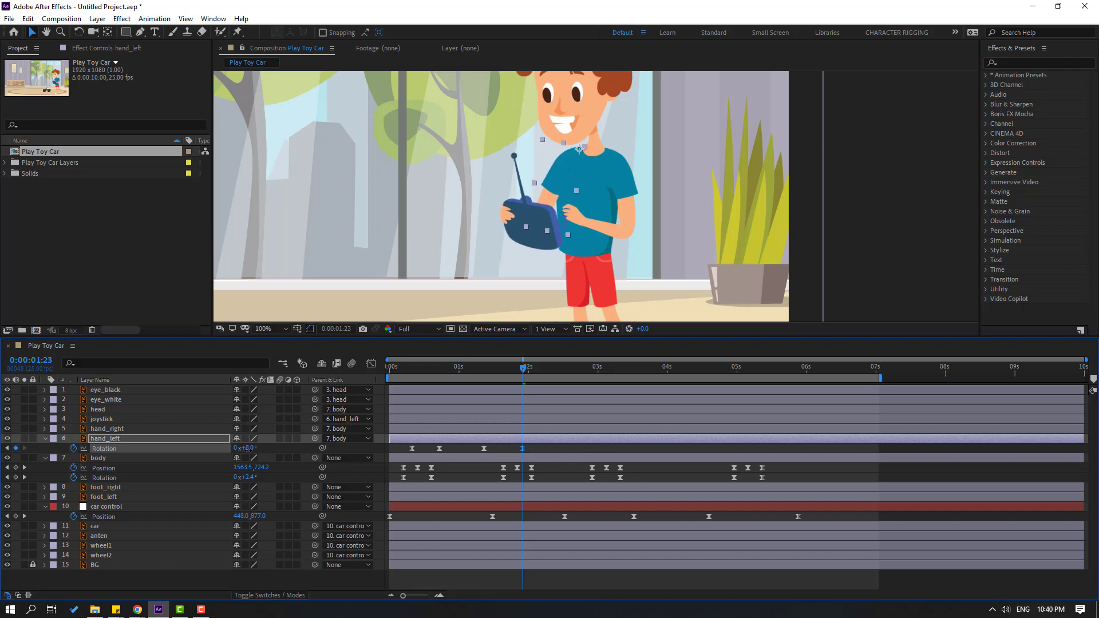
drag(533, 370, 612, 372)
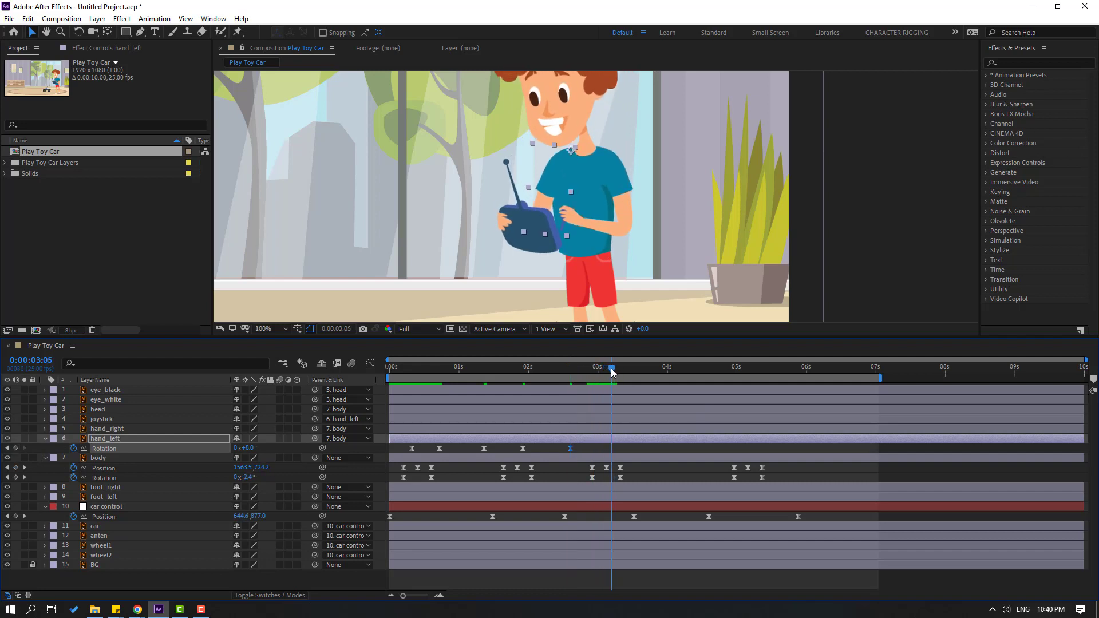
drag(250, 448, 258, 448)
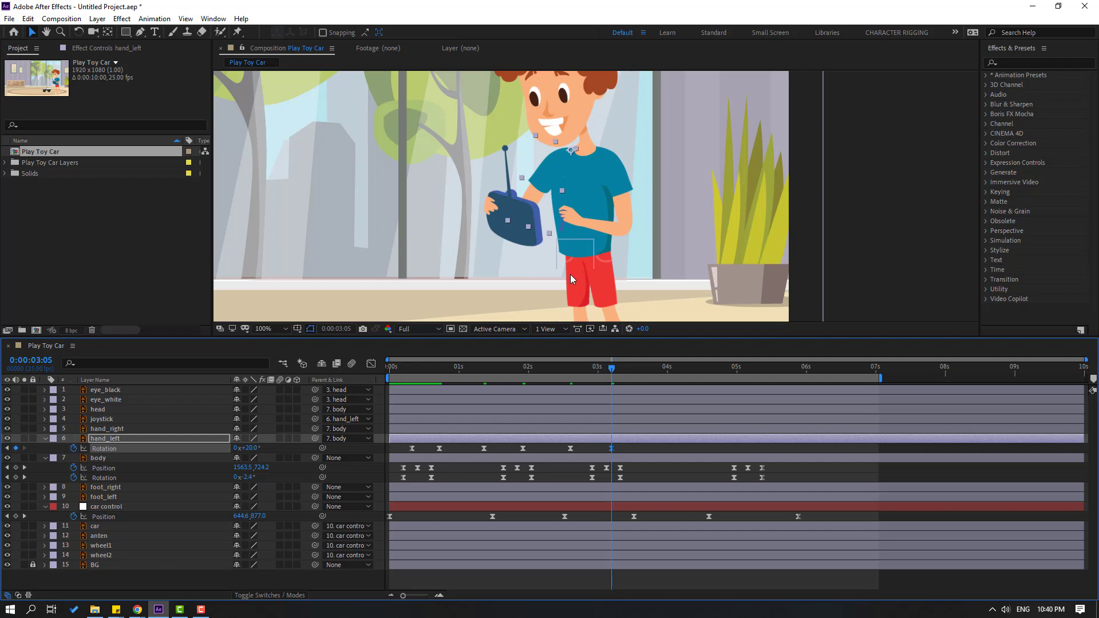
Step: Set hand_left's Rotation to 12° at 0:00:04:12 and 15° at 0:00:05:09, adding a hold keyframe before each change
scroll(573, 273, down, 2)
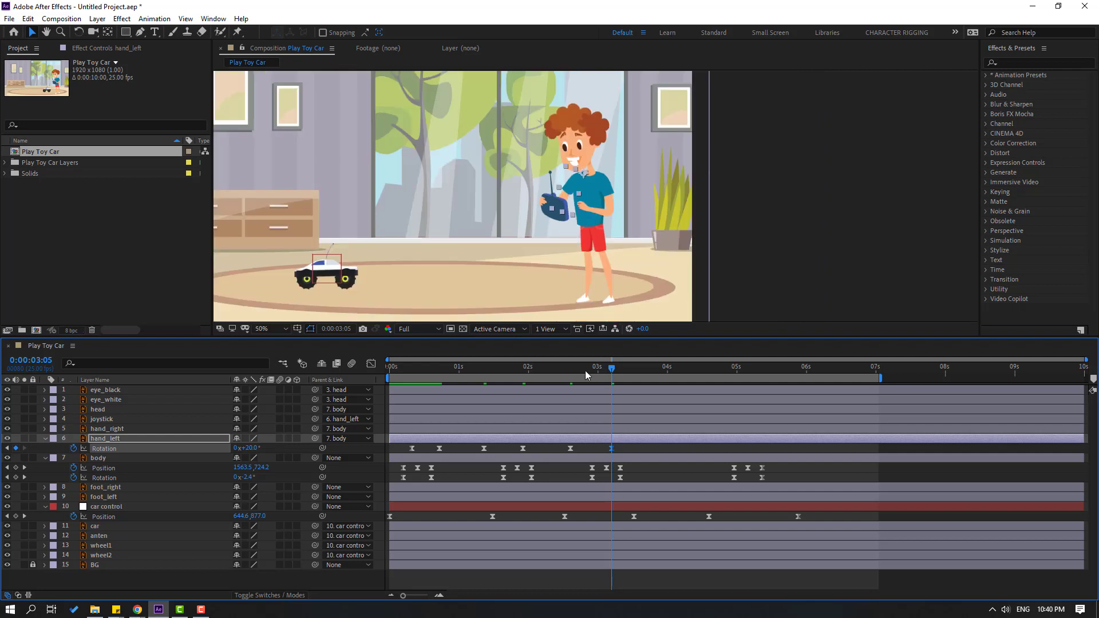
drag(549, 369, 646, 388)
key(space)
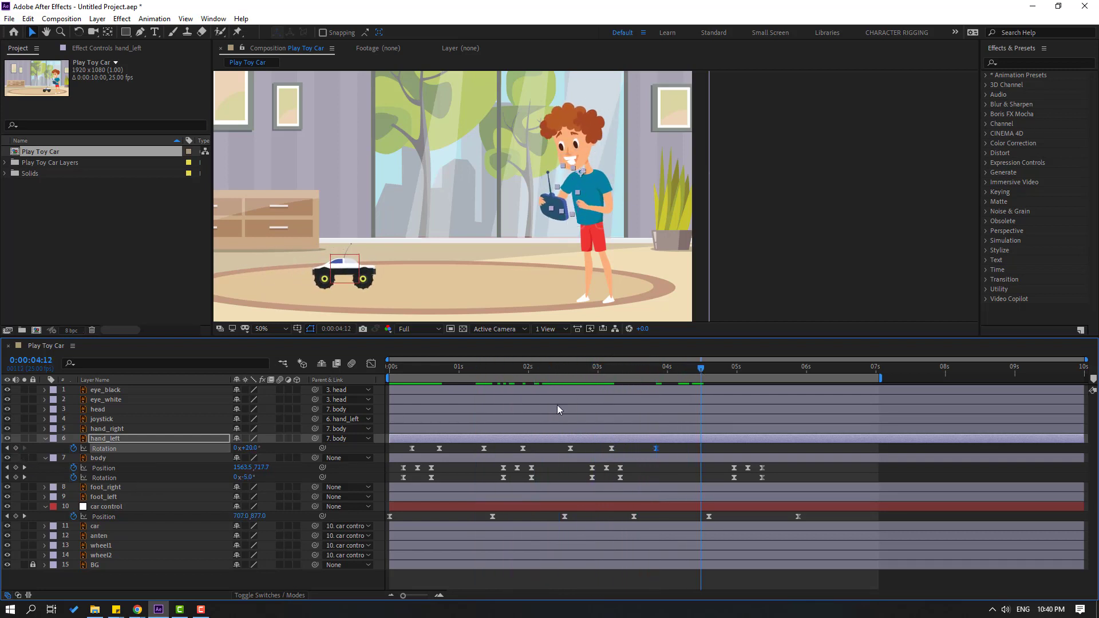
drag(248, 451, 245, 451)
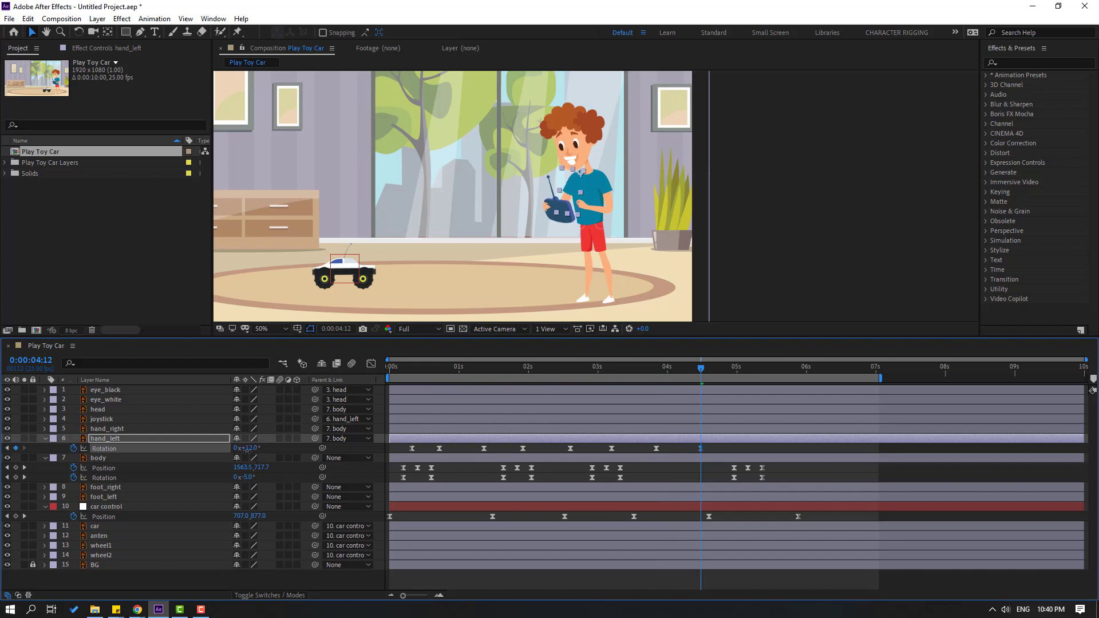
drag(702, 371, 763, 377)
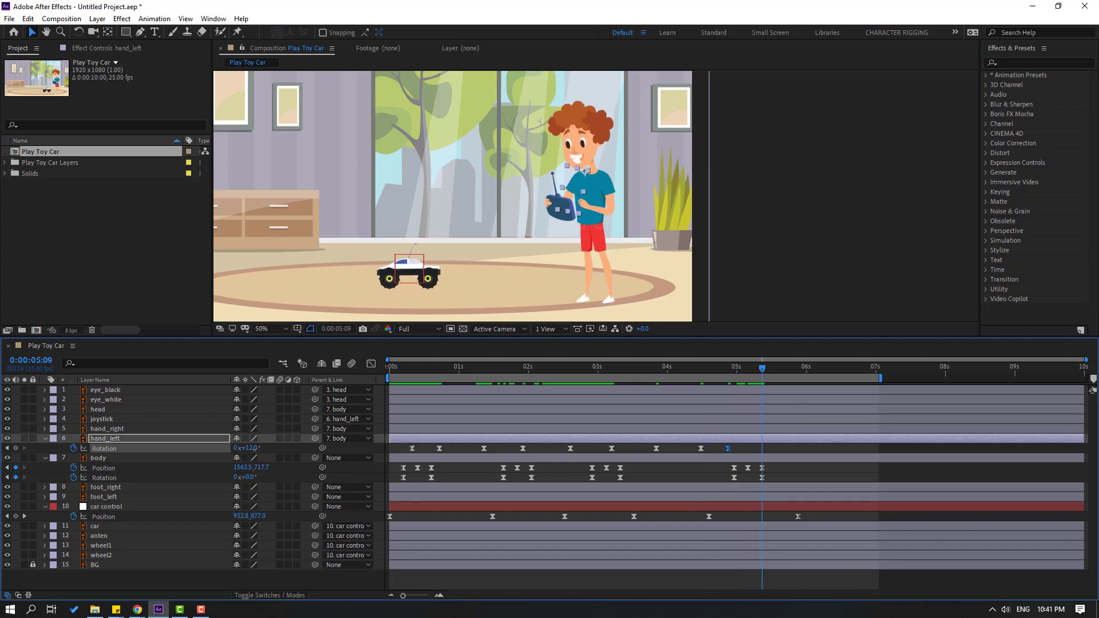
drag(254, 449, 257, 449)
drag(719, 370, 763, 373)
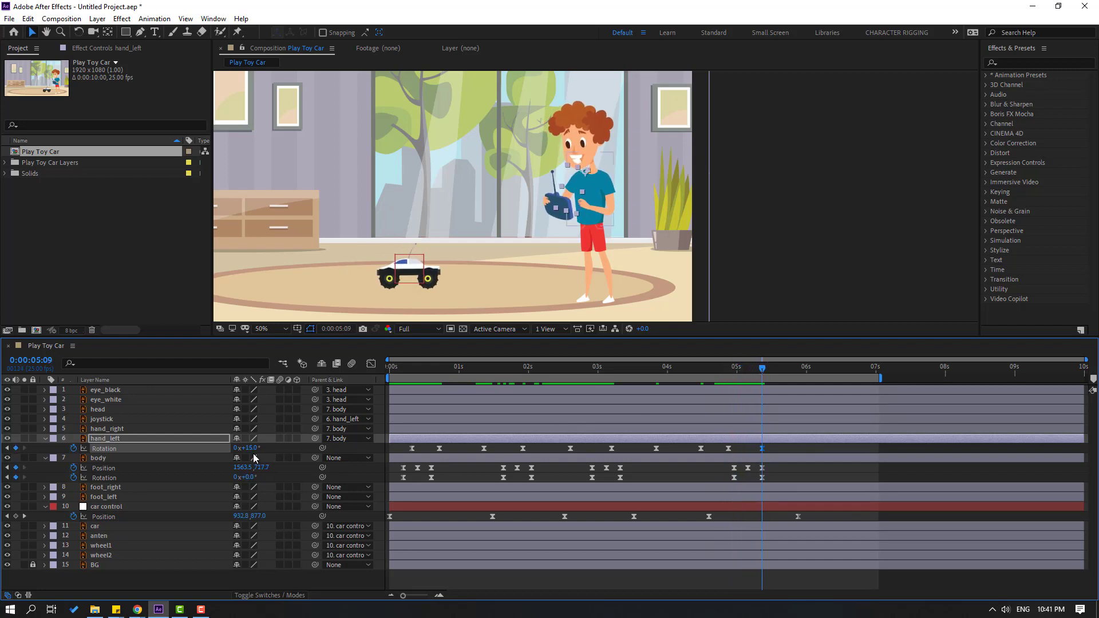
drag(254, 450, 262, 458)
Step: Keyframe the hand_right layer's Rotation at 0:00:00:08, set it to 17° at 0:00:00:18, and preview the arm movement
drag(696, 380, 414, 395)
scroll(655, 225, up, 2)
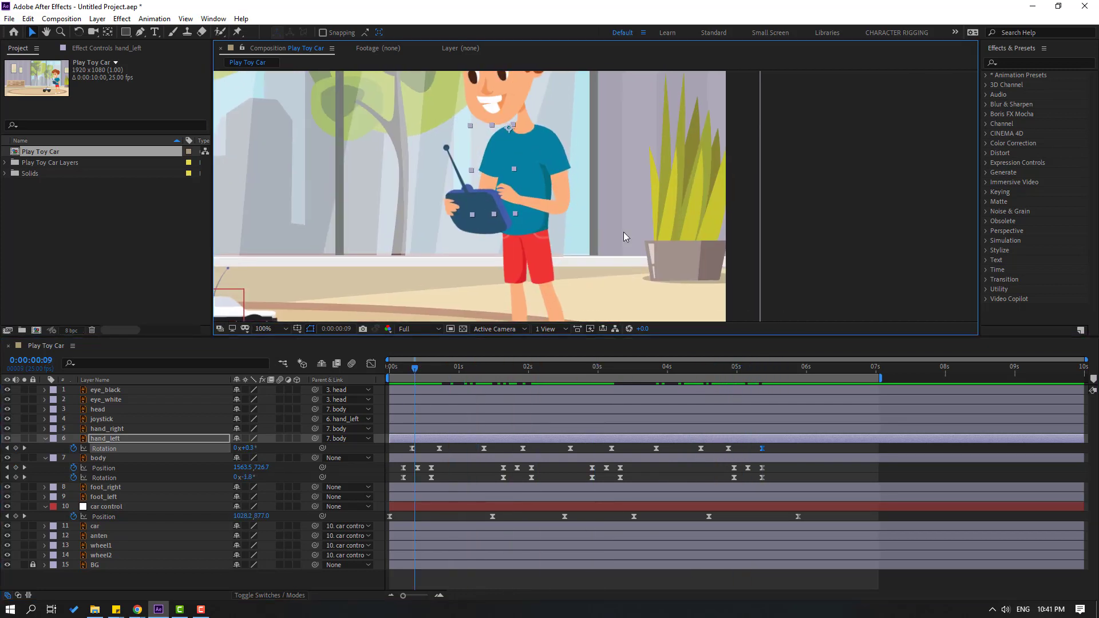
click(557, 184)
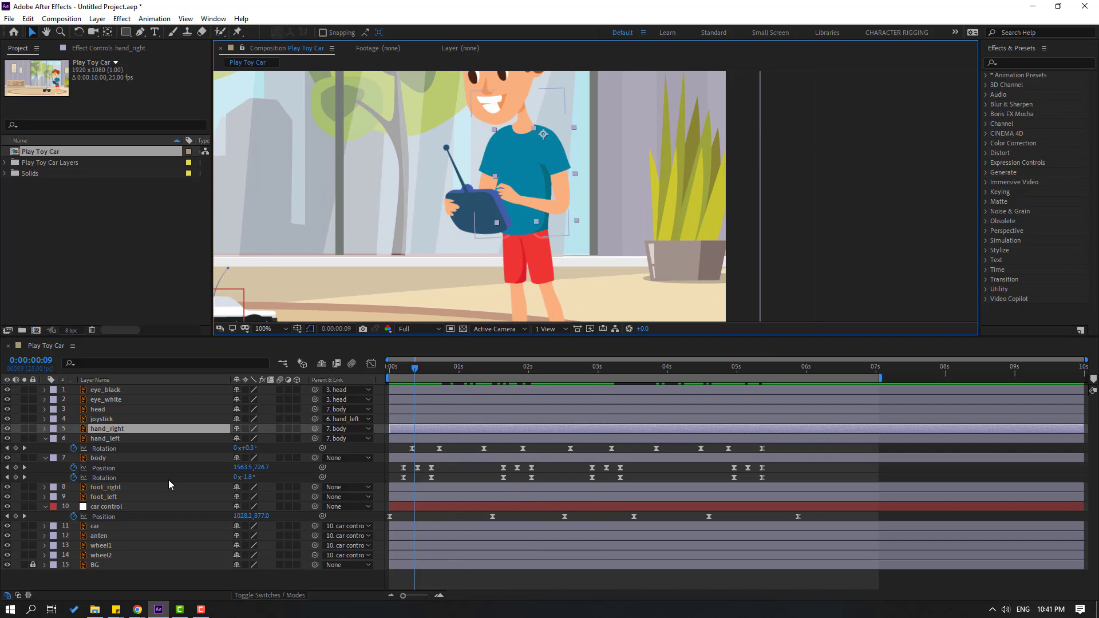
key(r)
click(414, 370)
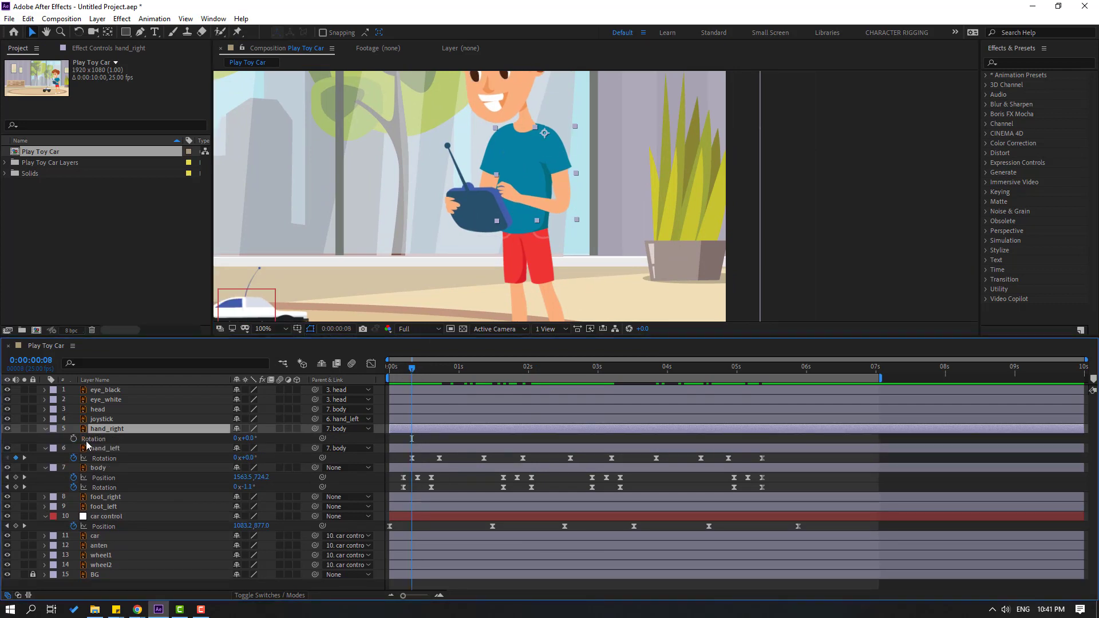
click(73, 438)
drag(413, 369, 440, 375)
drag(250, 438, 263, 438)
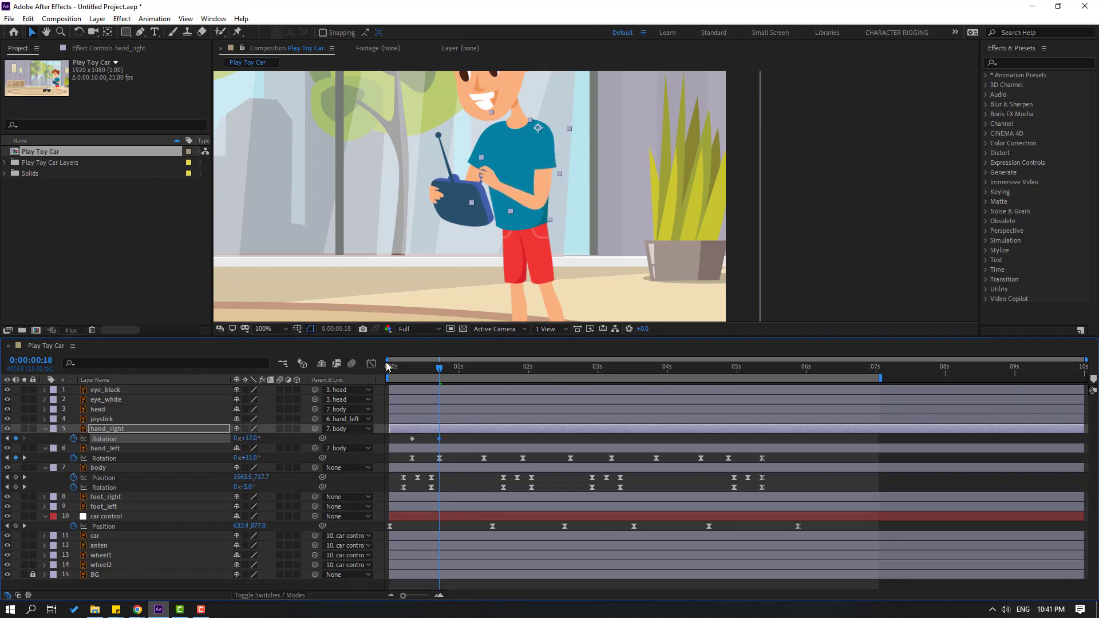
scroll(503, 256, down, 2)
drag(409, 368, 448, 368)
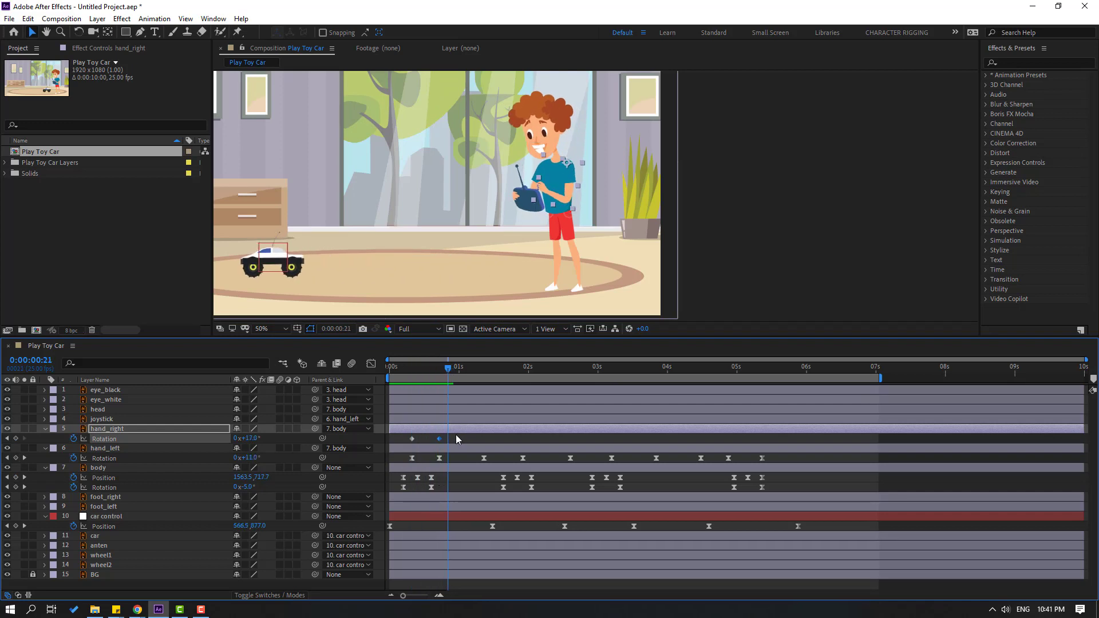
Step: Apply Easy Ease to both hand_right Rotation keyframes, move the second one to about 0:00:00:23, and preview the motion
right_click(412, 439)
mouse_move(487, 580)
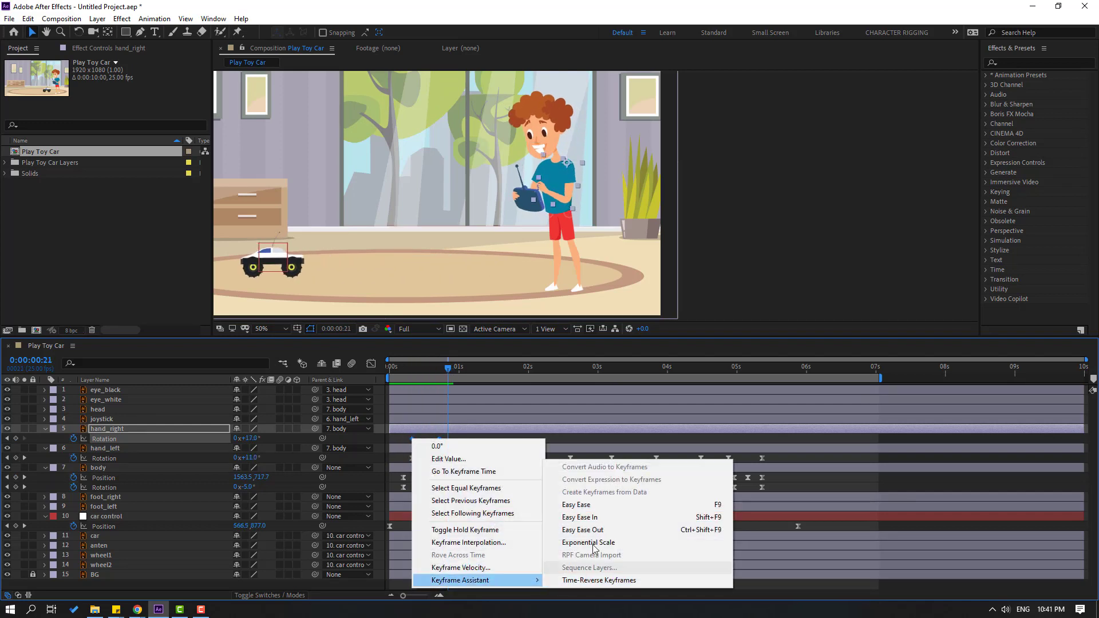
click(581, 505)
click(453, 441)
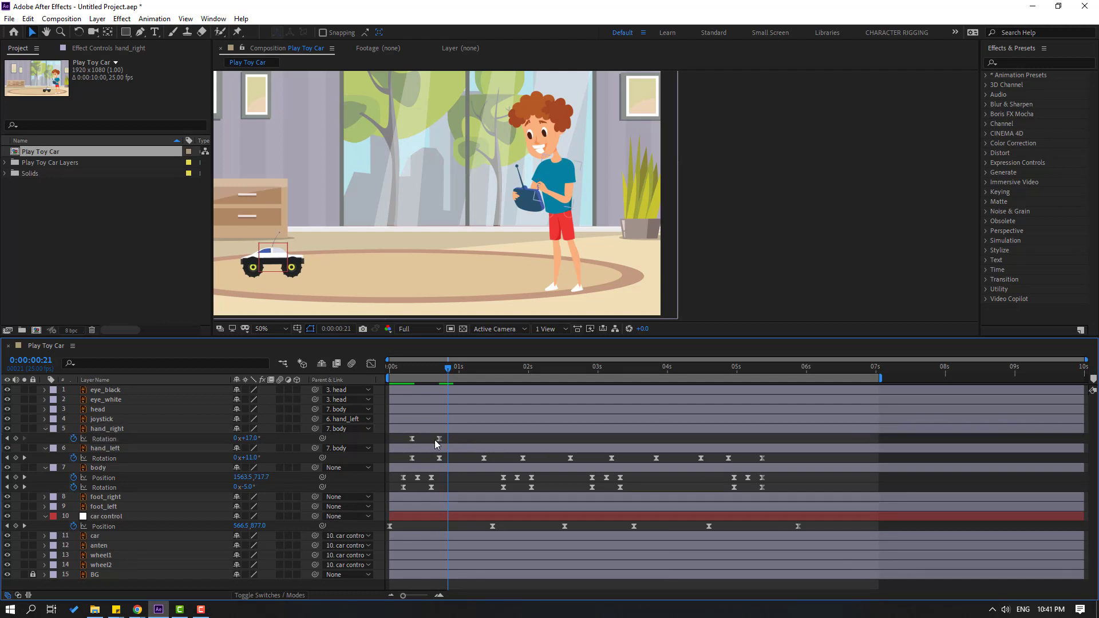
click(439, 439)
drag(447, 440, 453, 440)
key(space)
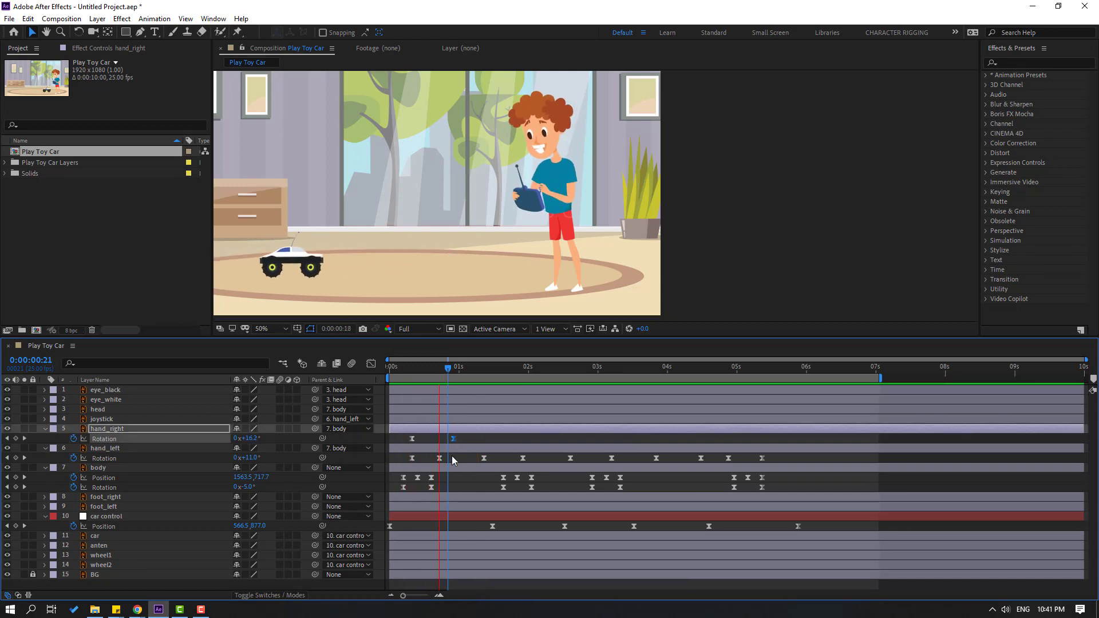
key(space)
key(space)
key(space)
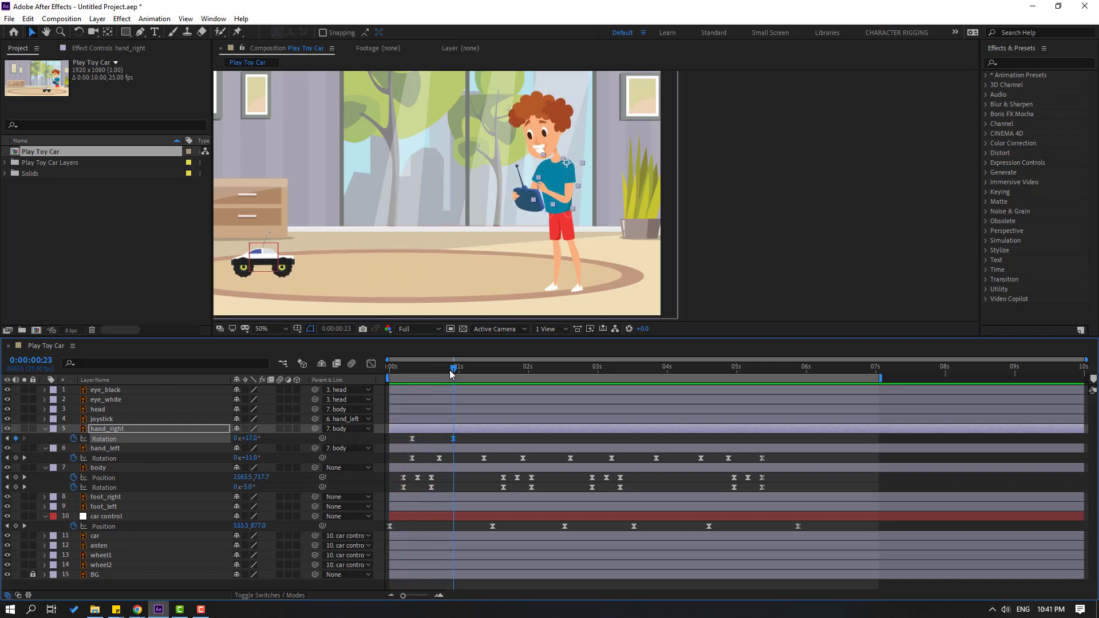
Step: Set hand_right's Rotation to 20° at 0:00:01:06 and preview the arm movement
drag(448, 369, 467, 374)
drag(473, 375, 476, 374)
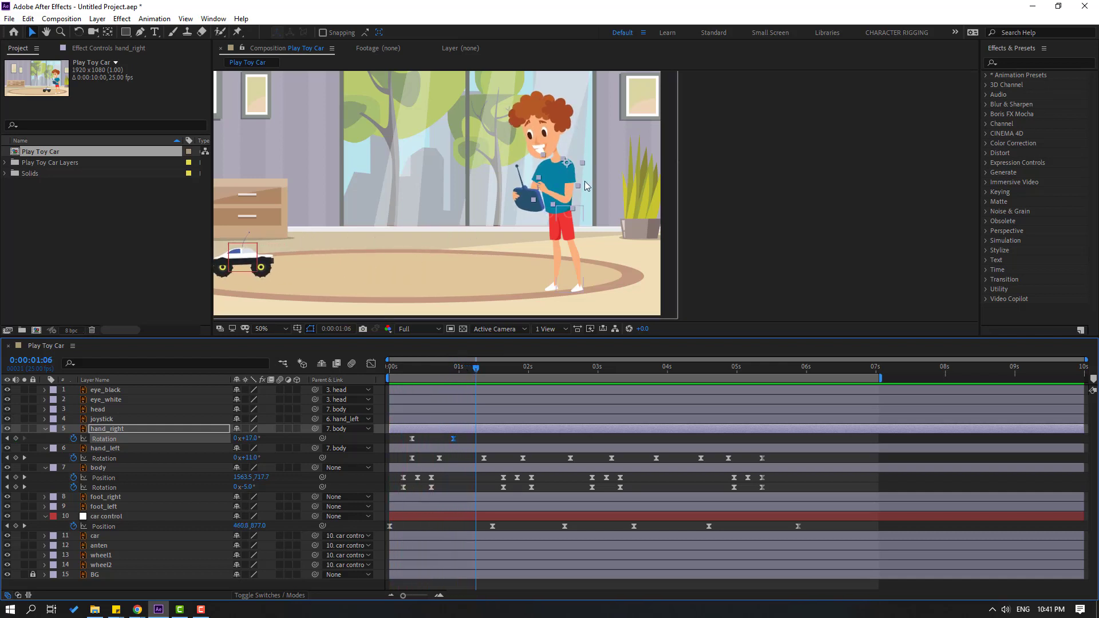
key(period)
drag(250, 440, 252, 439)
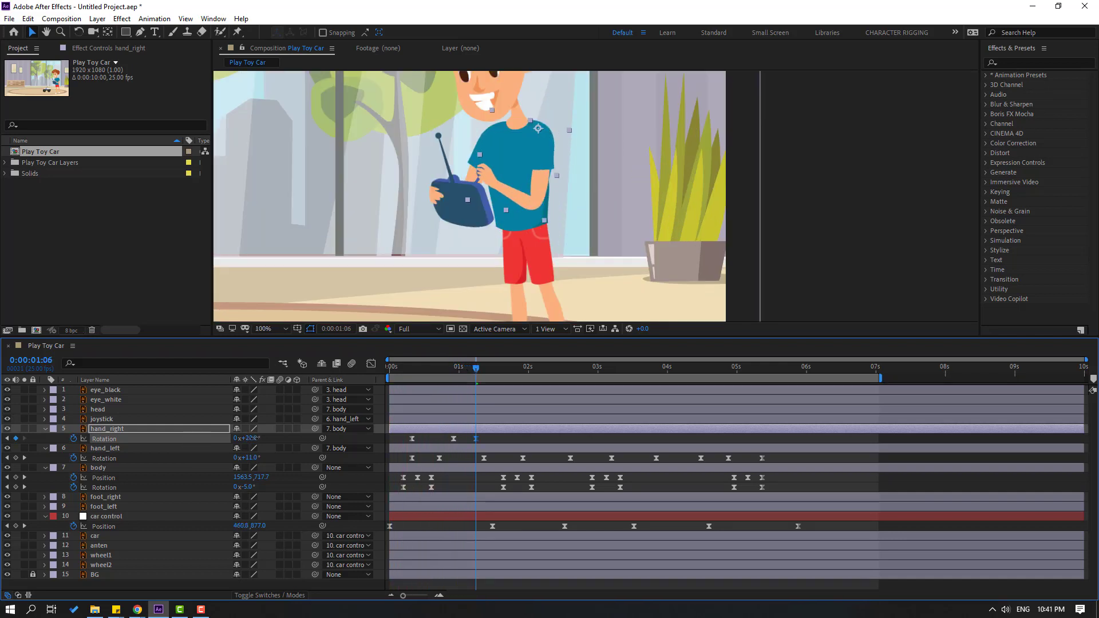
key(comma)
key(space)
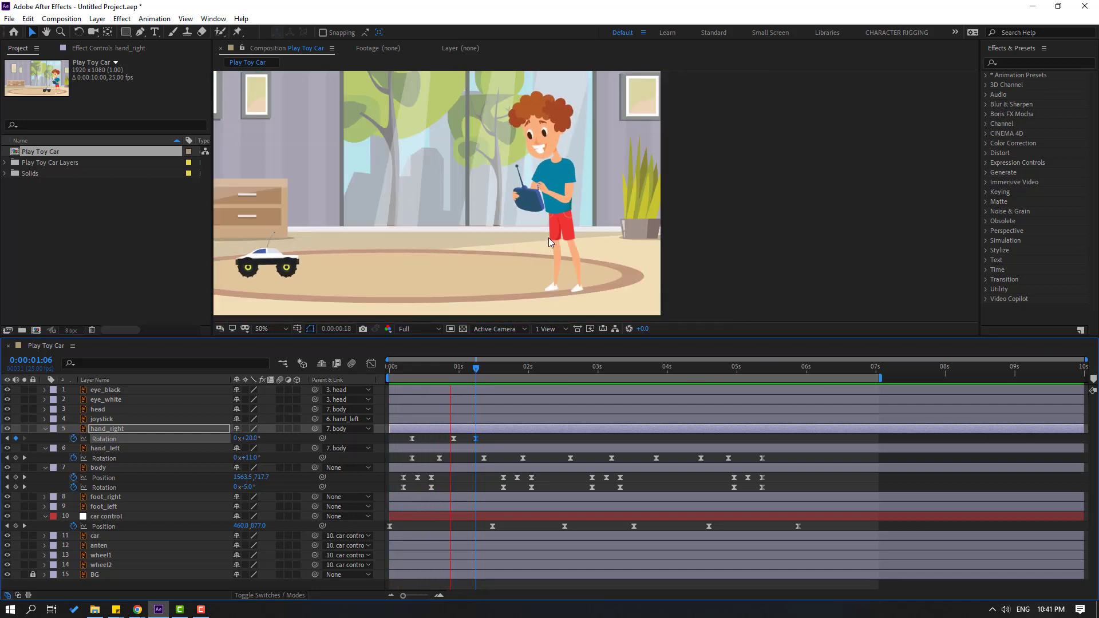
key(space)
Step: Add a hold keyframe to hand_right's Rotation, and set it to 10° at 0:00:02:02 and 21° at 0:00:02:13
drag(476, 370, 536, 373)
scroll(463, 278, left, 2)
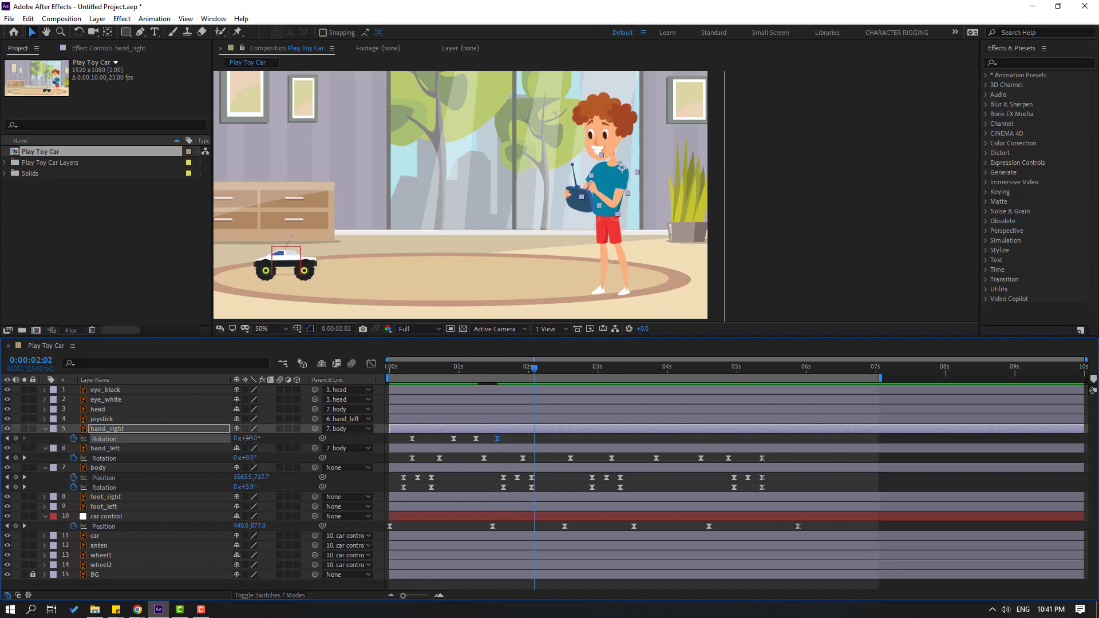
drag(245, 438, 246, 439)
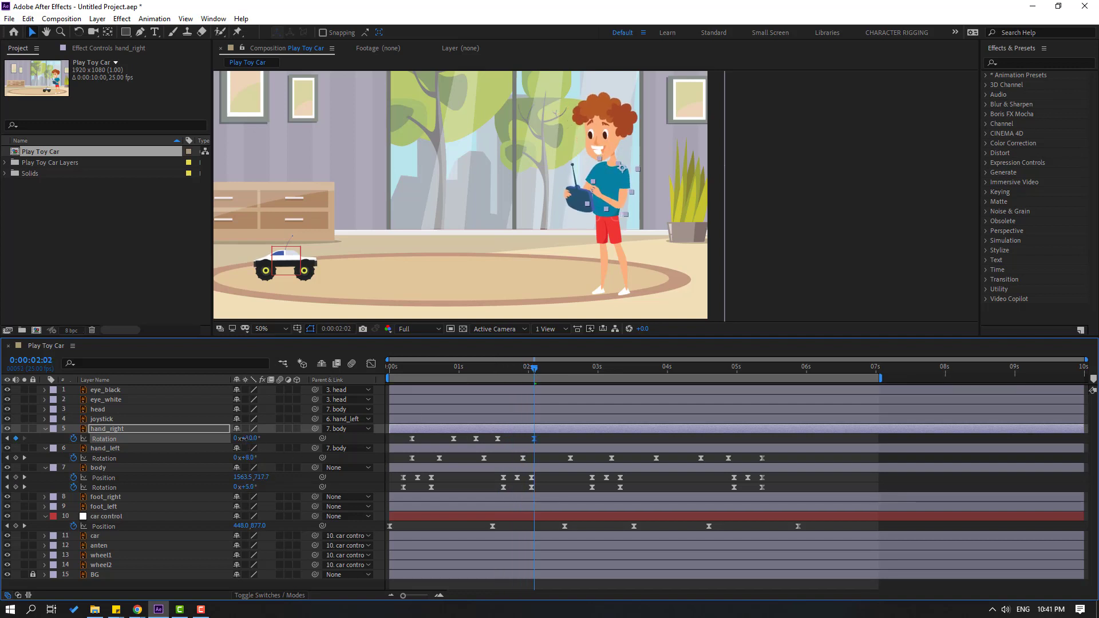
drag(514, 375, 566, 376)
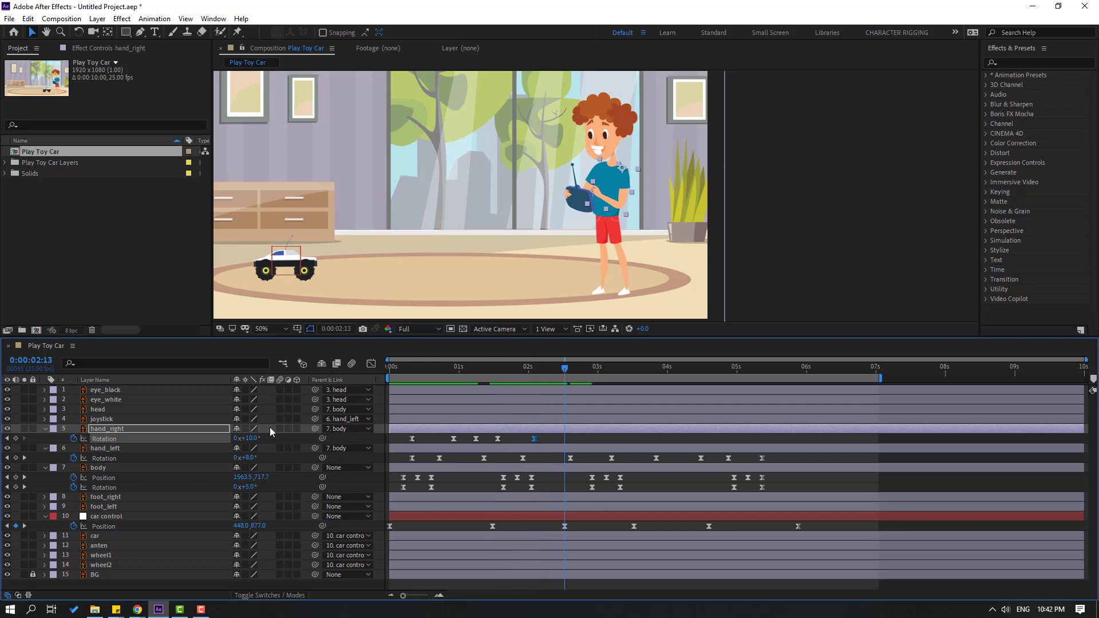
drag(252, 440, 257, 437)
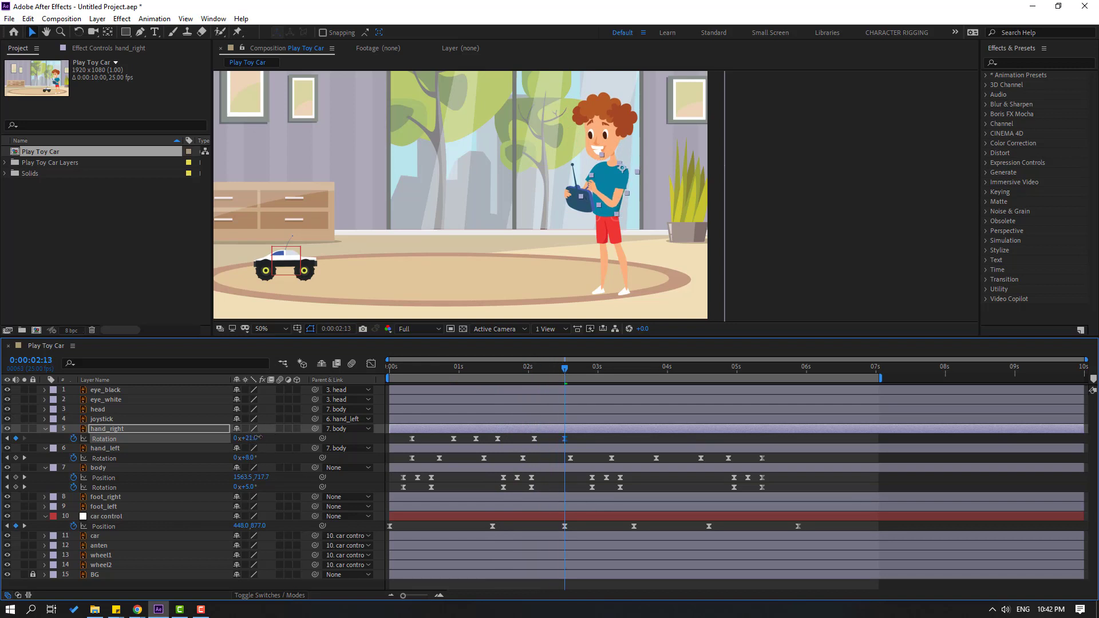
Step: Hold hand_right's Rotation with a keyframe at 0:00:02:20, and set it to 22° at 0:00:03:08 and 17° at 0:00:04:10
drag(573, 376, 584, 377)
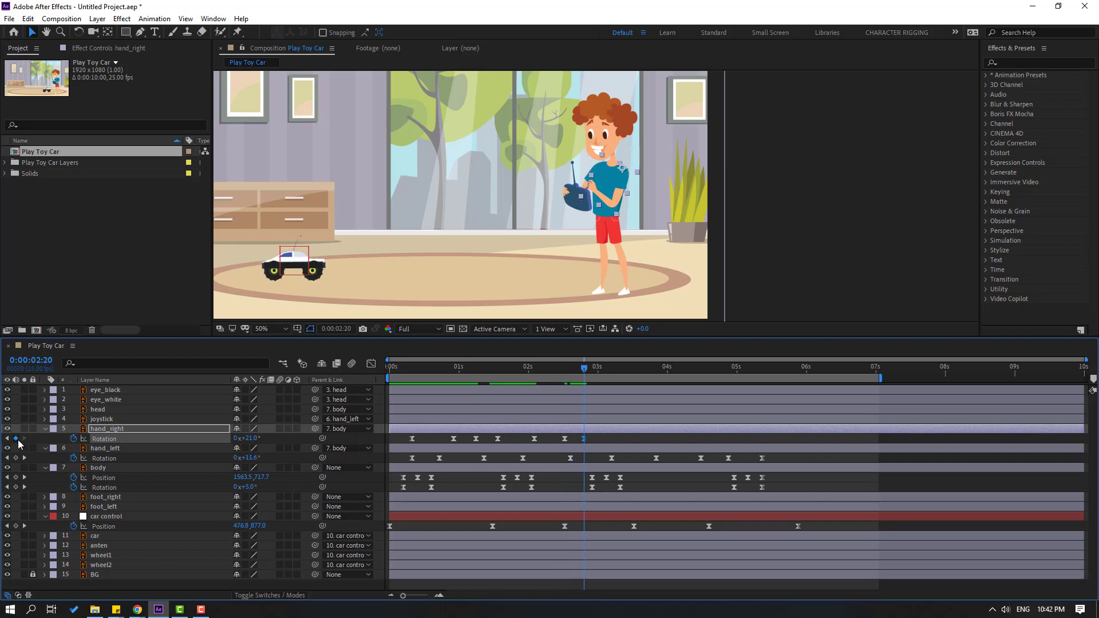
key(space)
key(space)
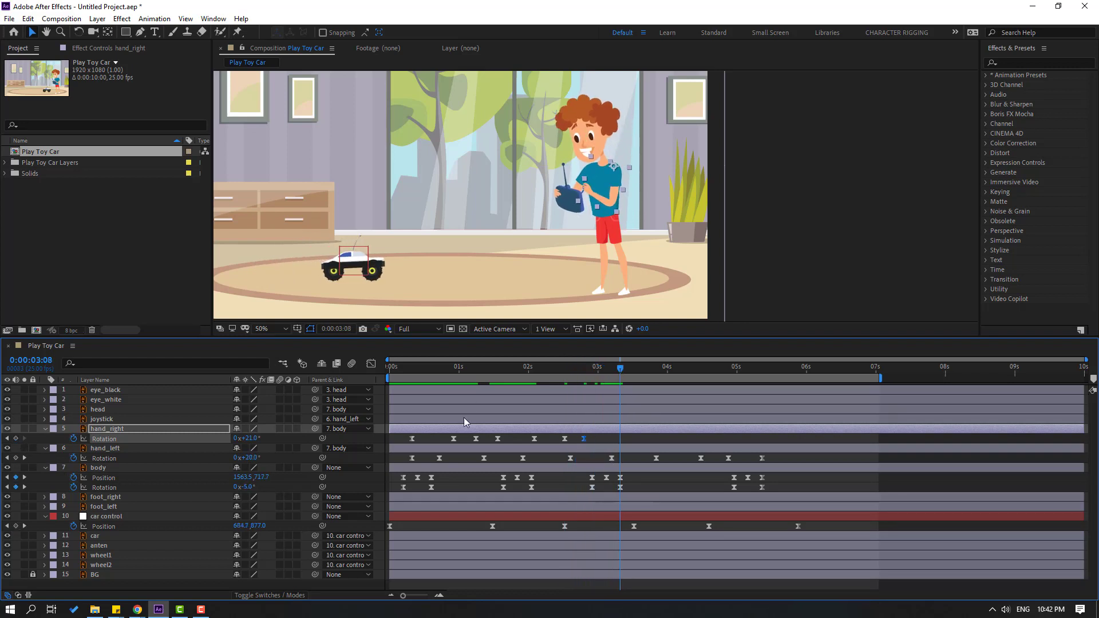
drag(252, 440, 259, 441)
drag(612, 372, 695, 379)
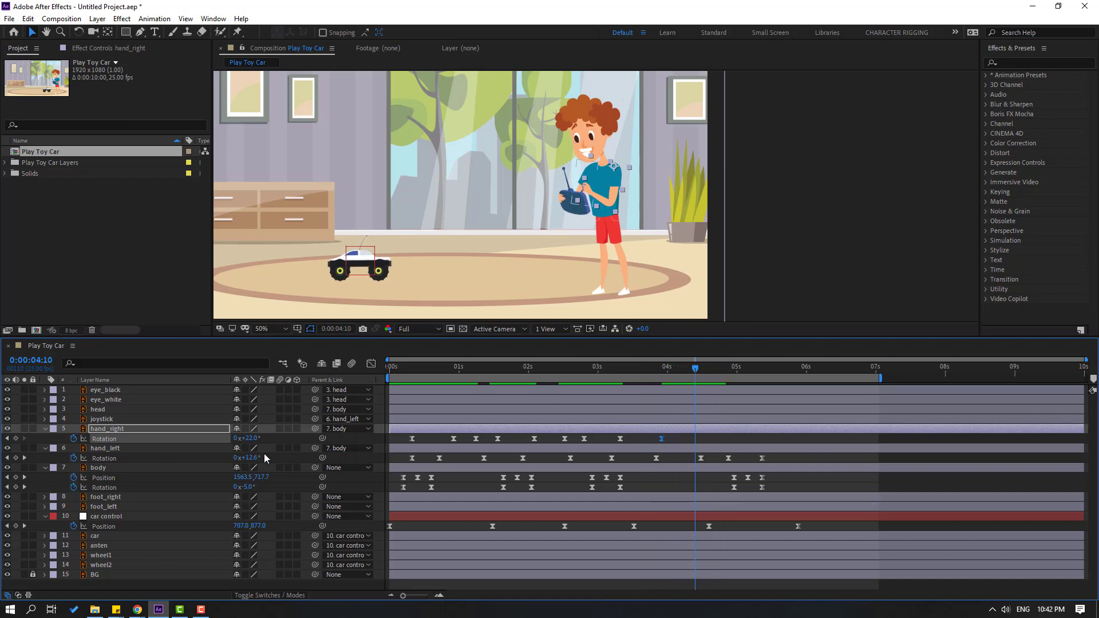
drag(250, 439, 252, 439)
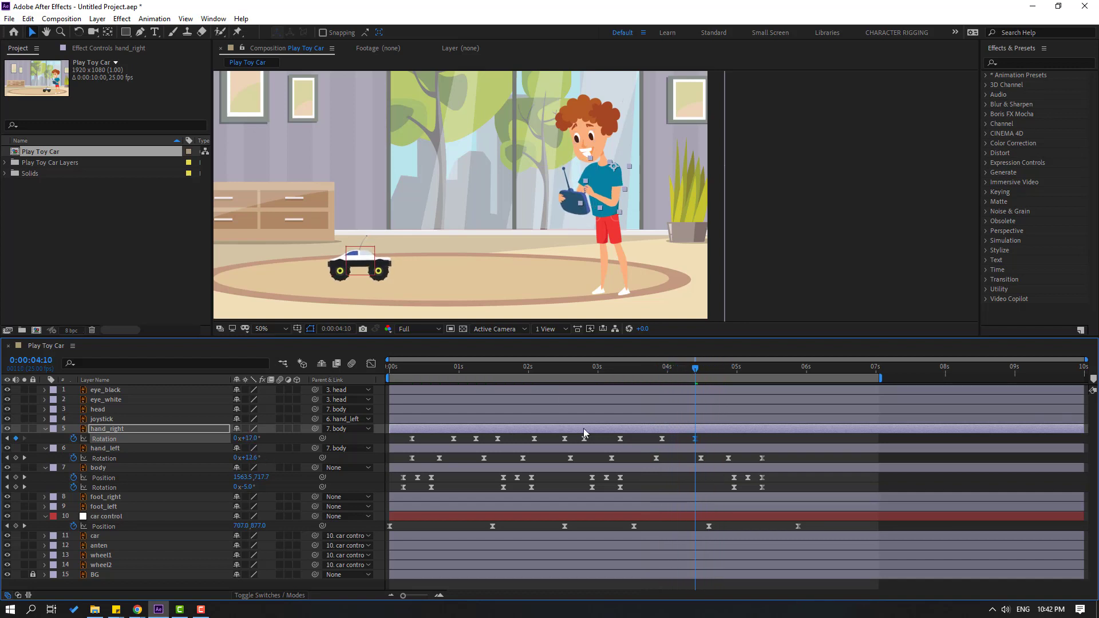
Step: Paste hand_right's first Rotation keyframe at 0:00:05:09 and preview the whole scene
key(space)
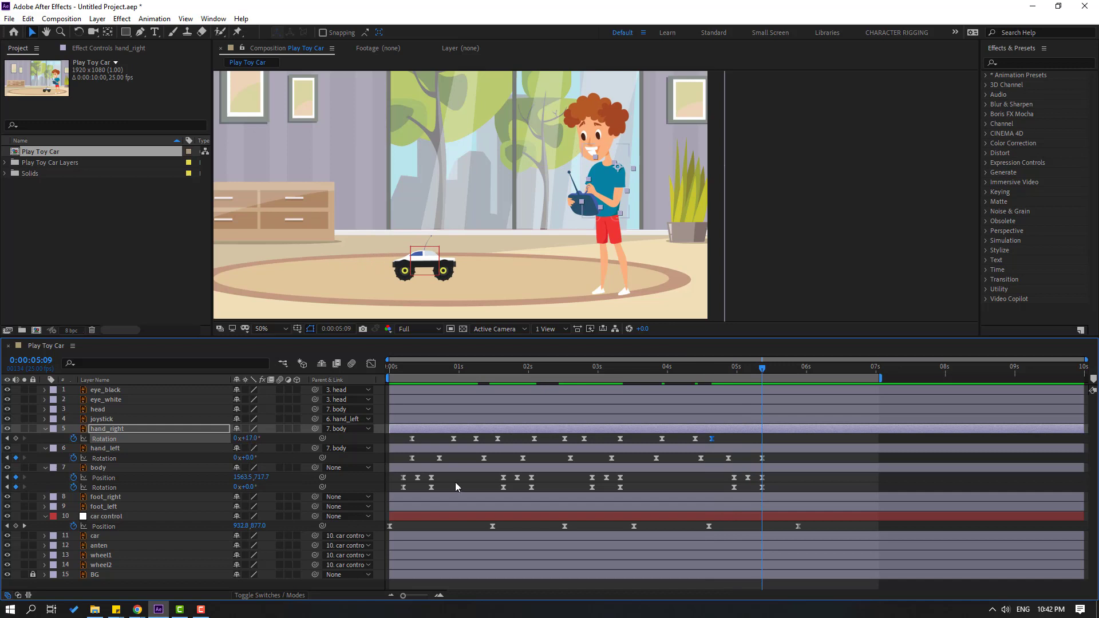
key(ctrl+v)
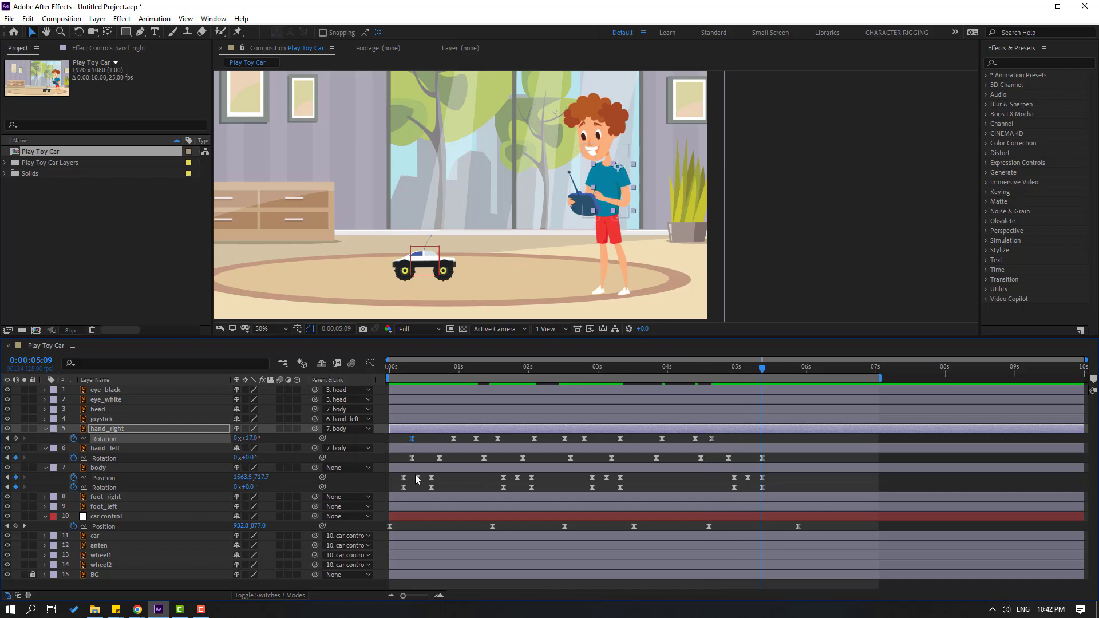
drag(344, 253, 418, 270)
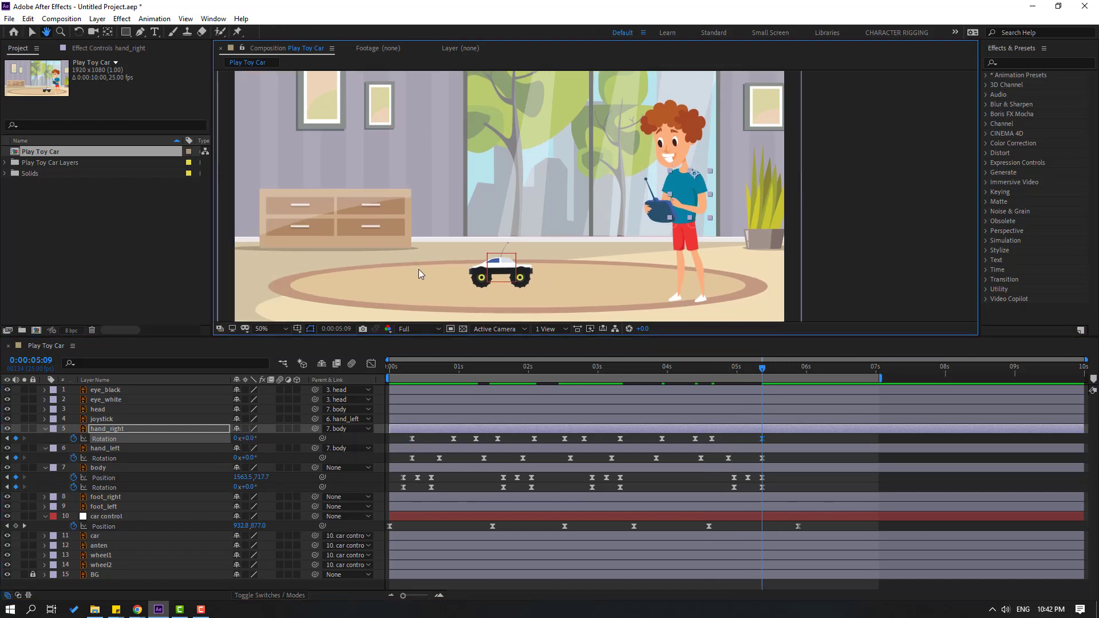
key(space)
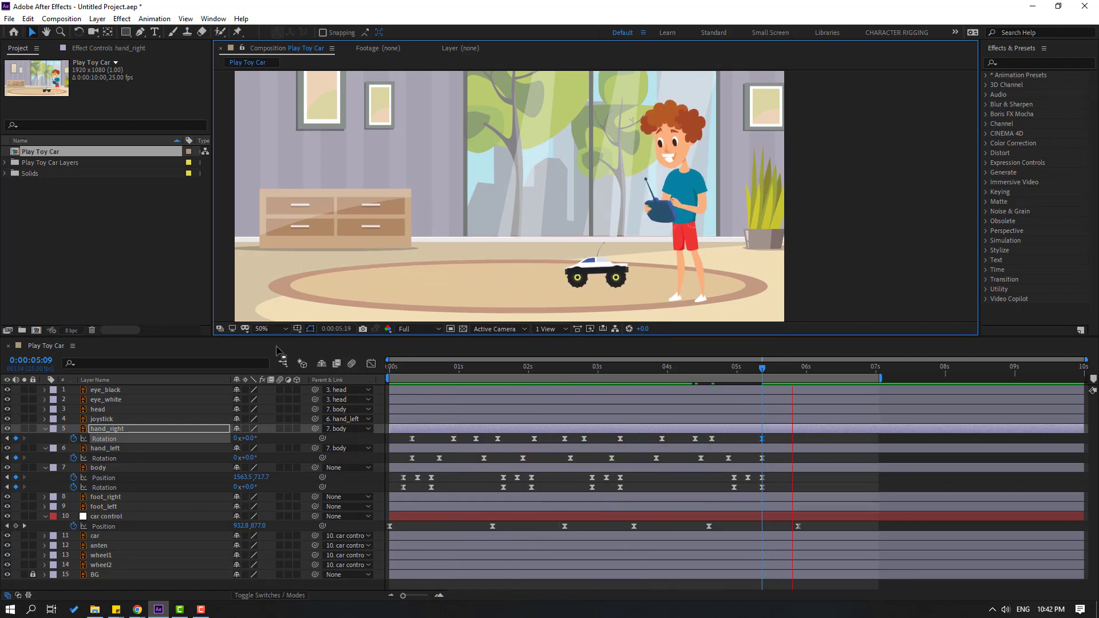
key(comma)
key(comma)
key(space)
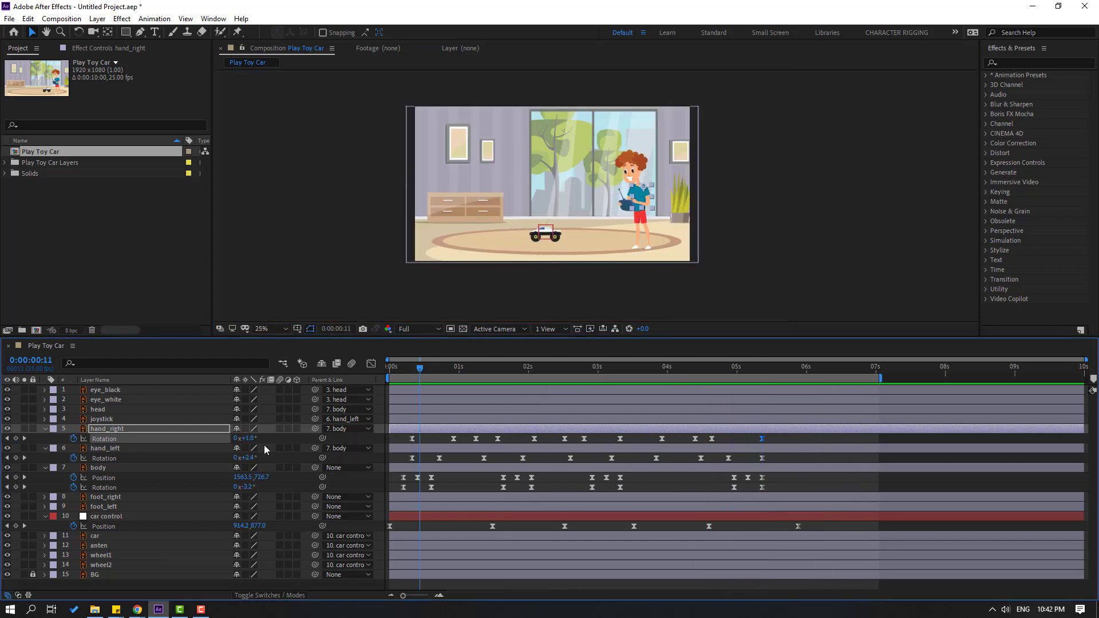
Step: Collapse the properties of the hand_right, hand_left and body layers
click(45, 429)
click(45, 438)
click(45, 448)
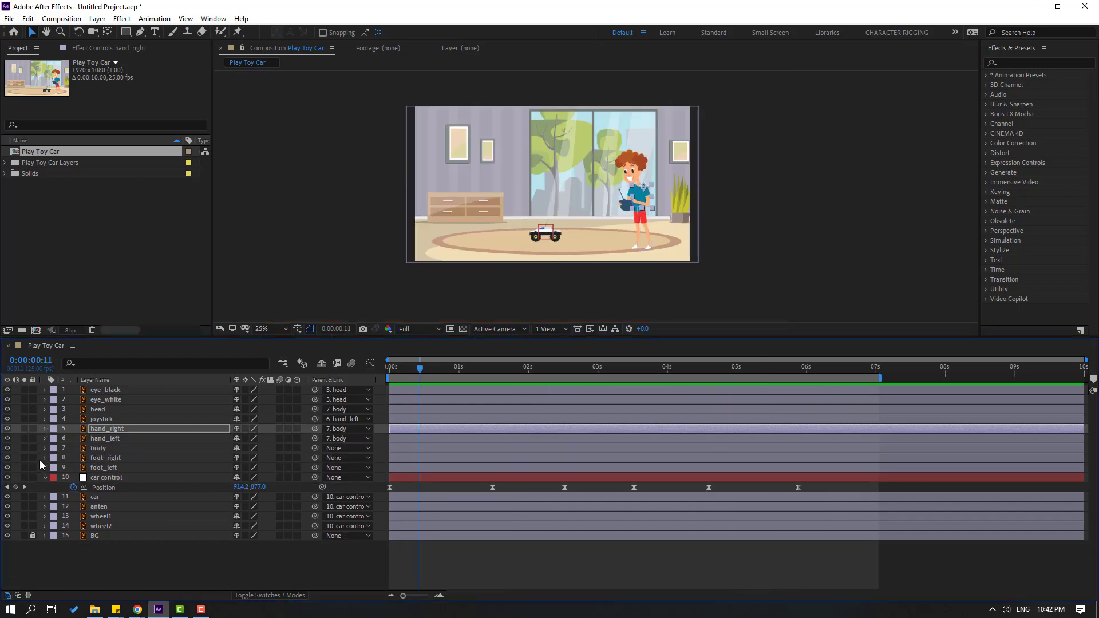
Step: Show the head layer's Rotation, check the head in isolation, and move its anchor point to the jaw near the neck
click(108, 410)
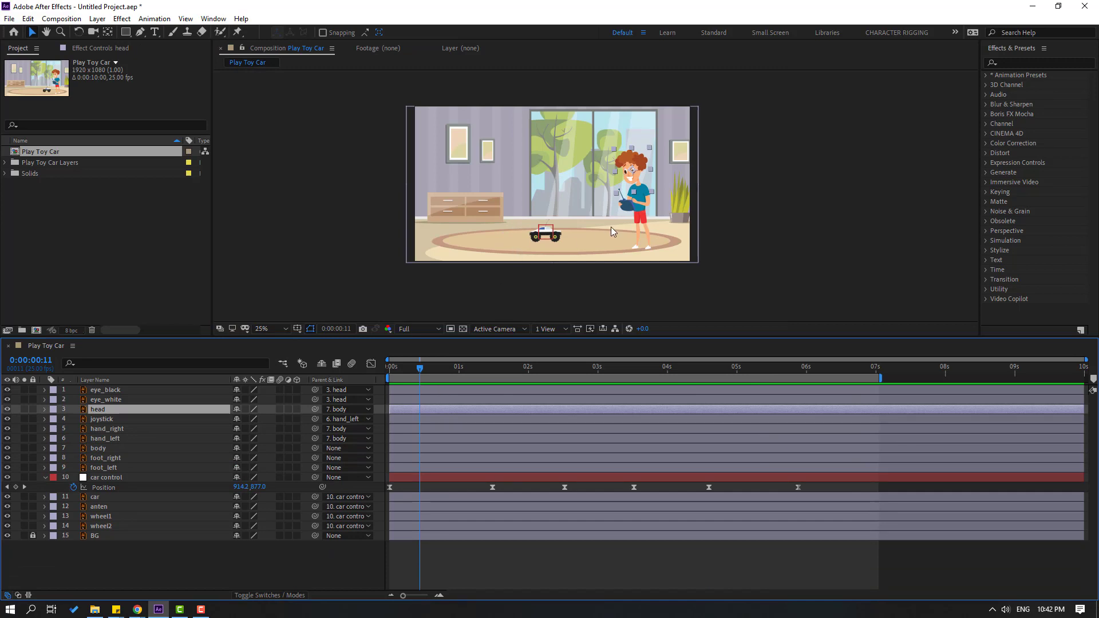
key(r)
scroll(693, 185, up, 4)
drag(829, 170, 741, 215)
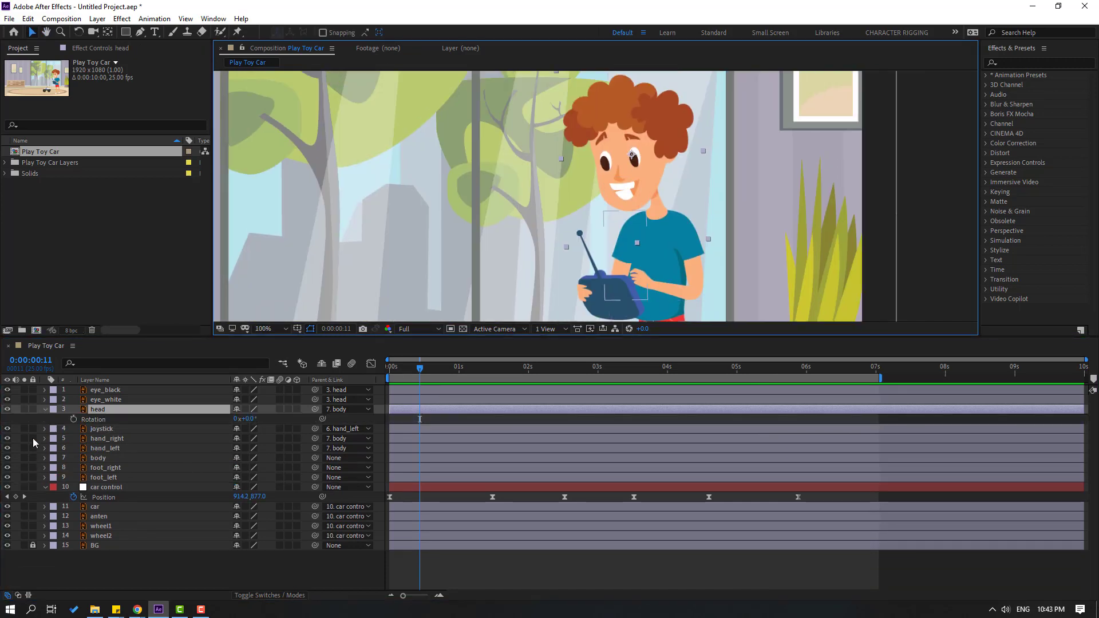
click(24, 410)
click(24, 410)
click(25, 410)
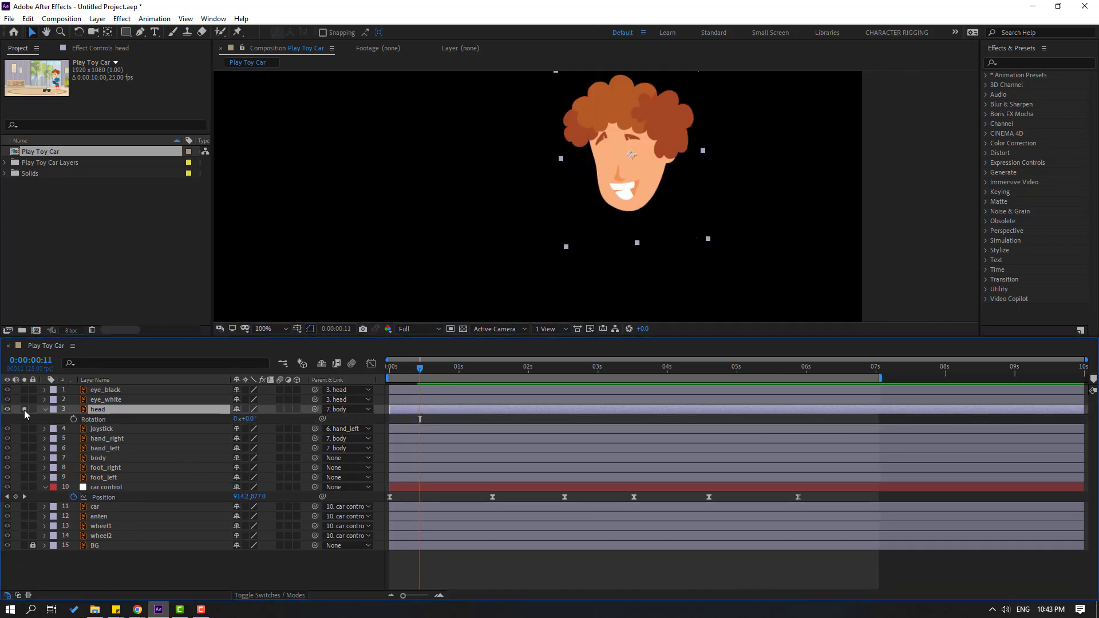
click(24, 410)
click(108, 31)
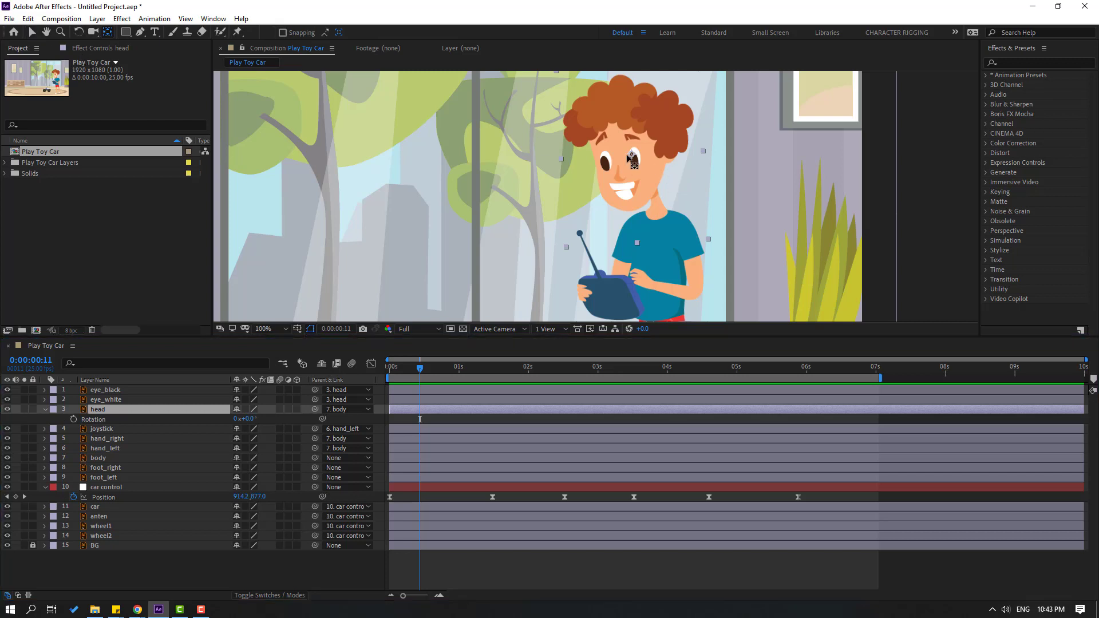
drag(630, 157, 636, 164)
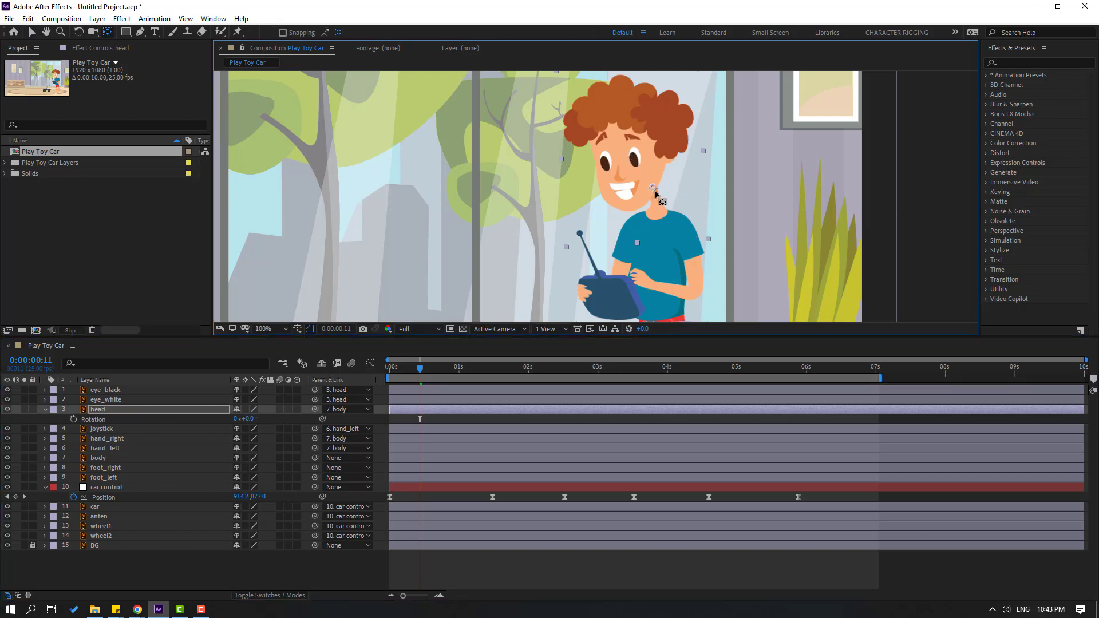
click(33, 34)
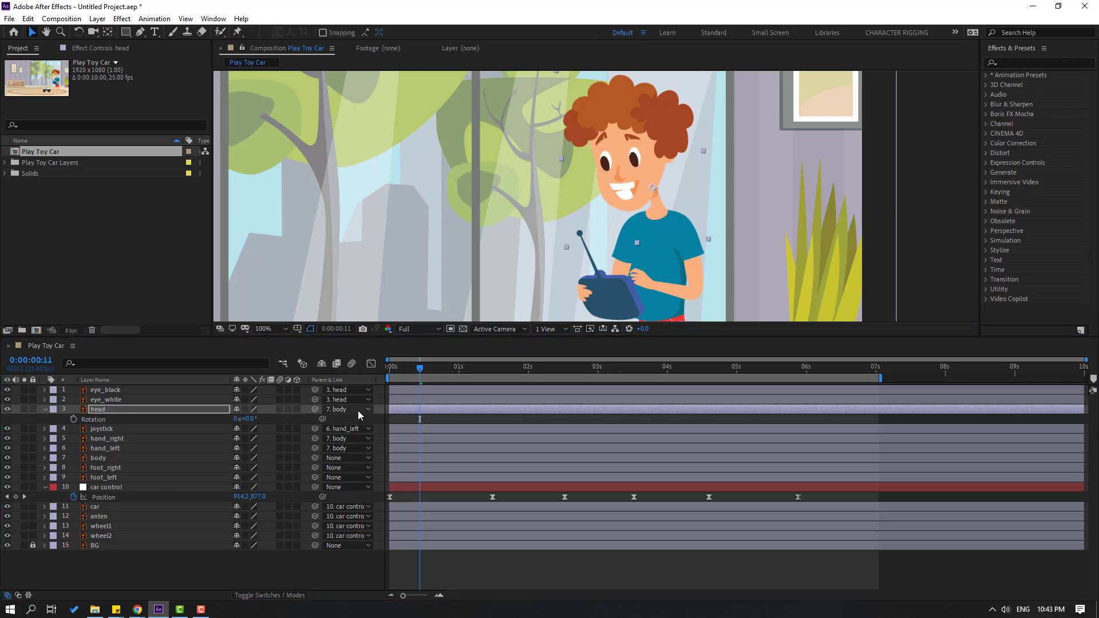
Step: Keyframe the head layer's Rotation at 0:00:00:11 and set it to 5° at 0:00:00:21
click(73, 419)
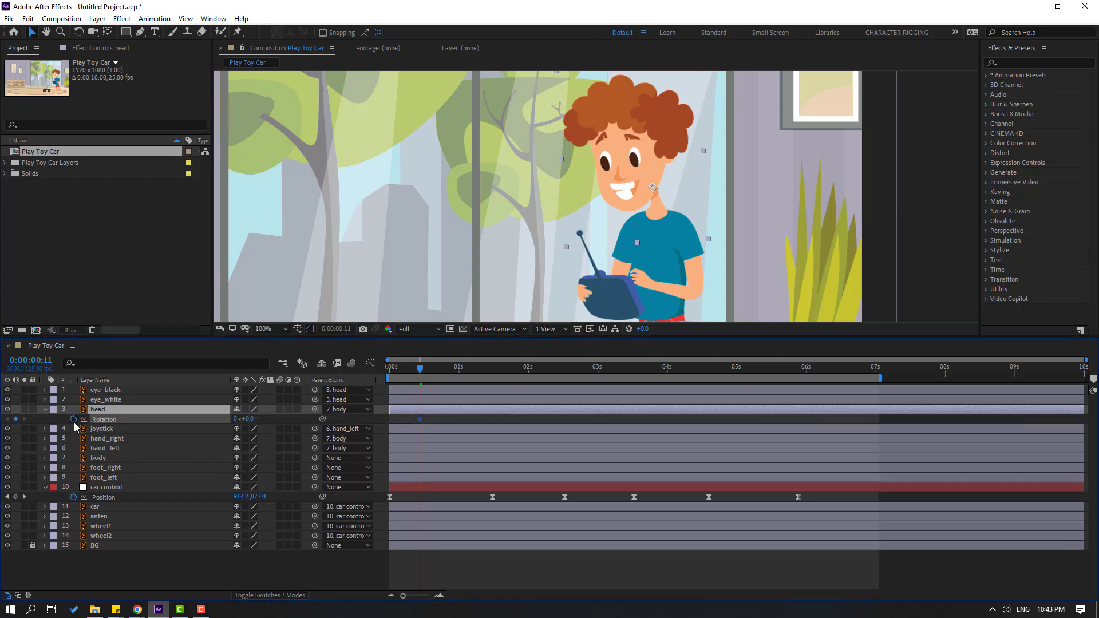
click(447, 371)
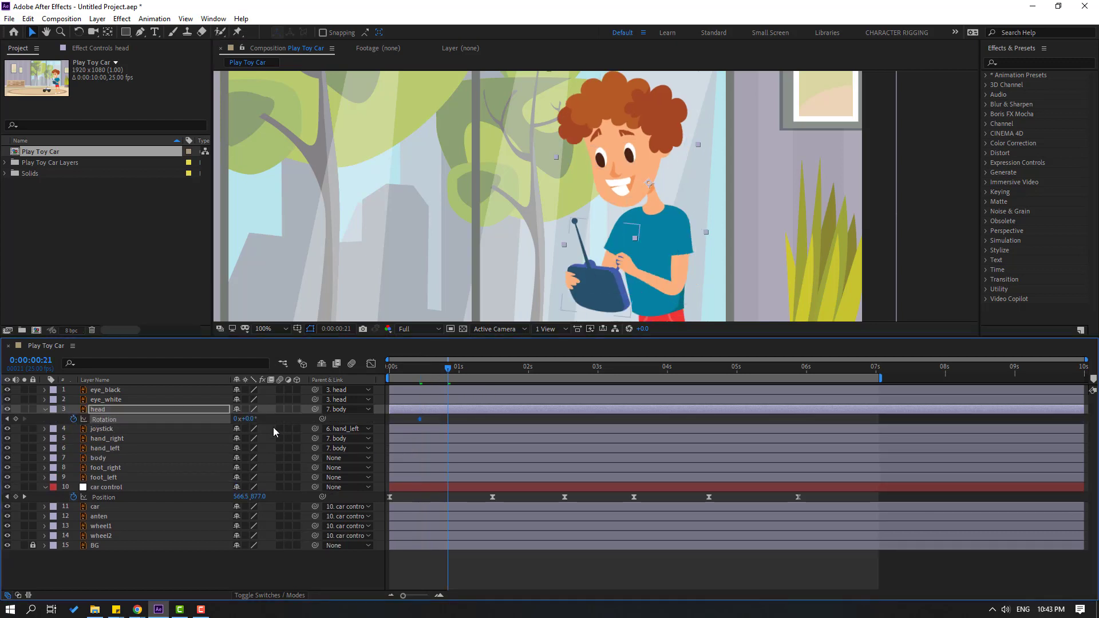
text(3)
key(Return)
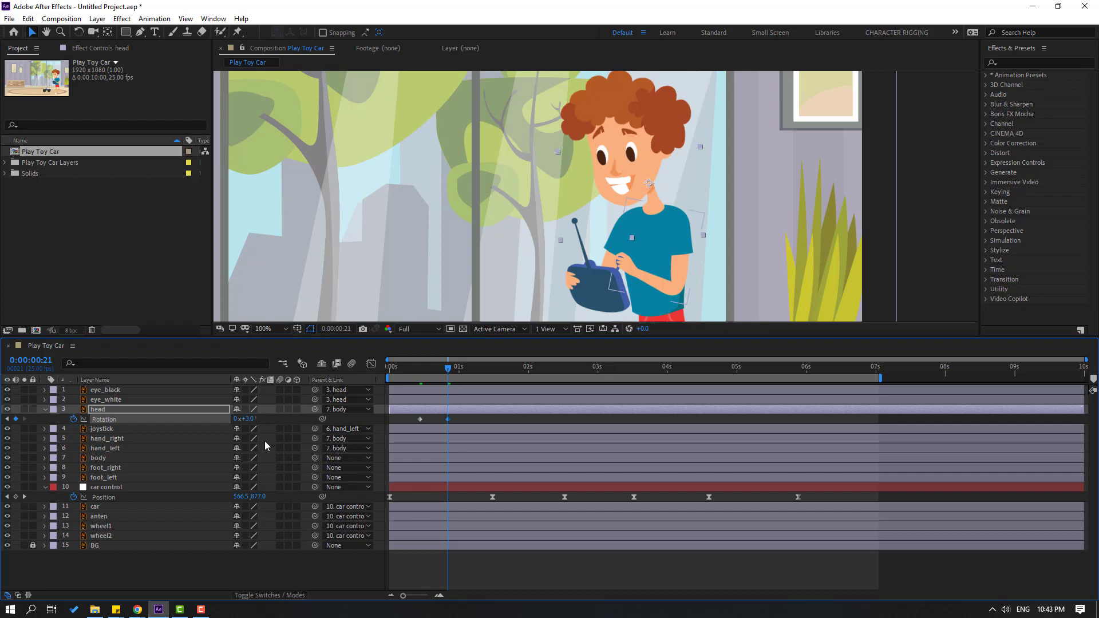
drag(249, 418, 250, 418)
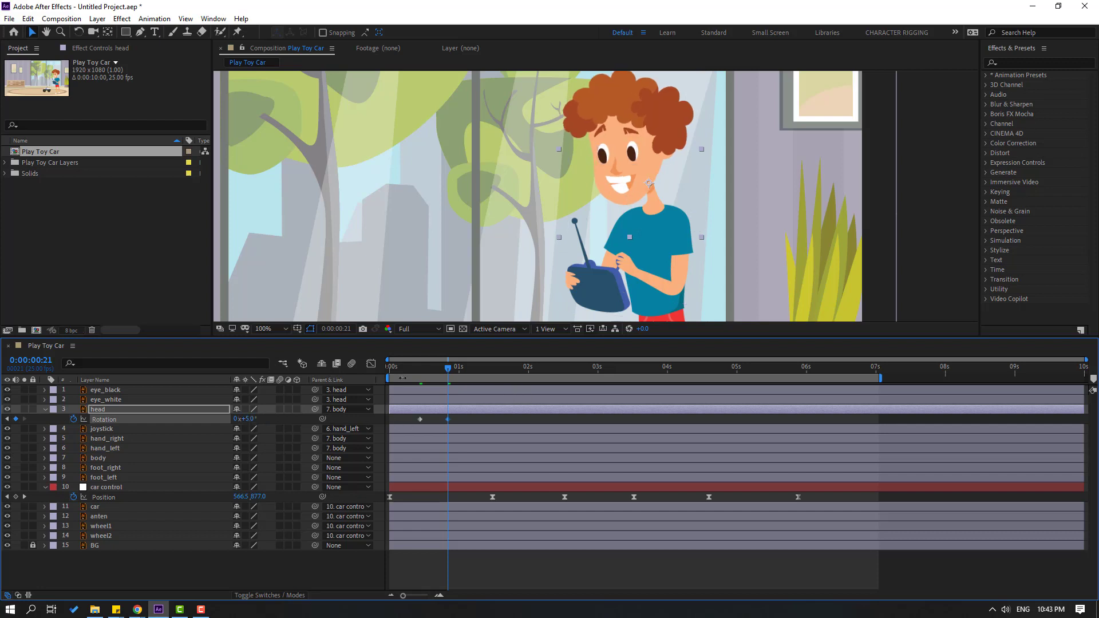
Step: Try the head's Rotation keyframe at 0:00:00:21 with 10°, settle on 15°, and preview the head tilt
drag(403, 378, 445, 382)
click(247, 419)
text(10)
key(Return)
key(Page_Down)
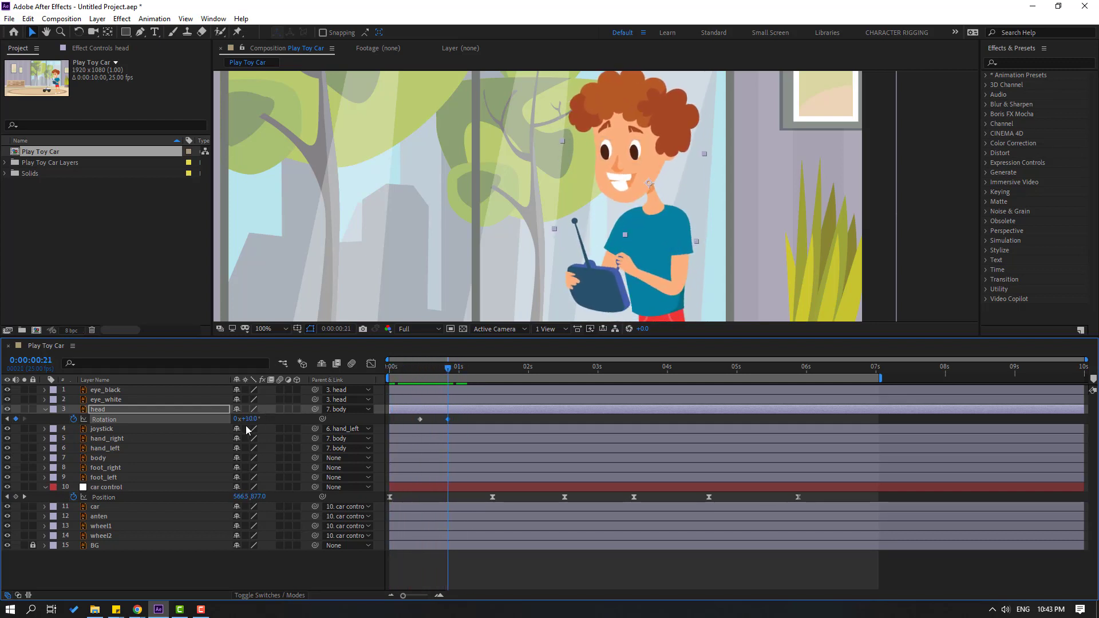
click(250, 420)
text(15)
key(Return)
key(space)
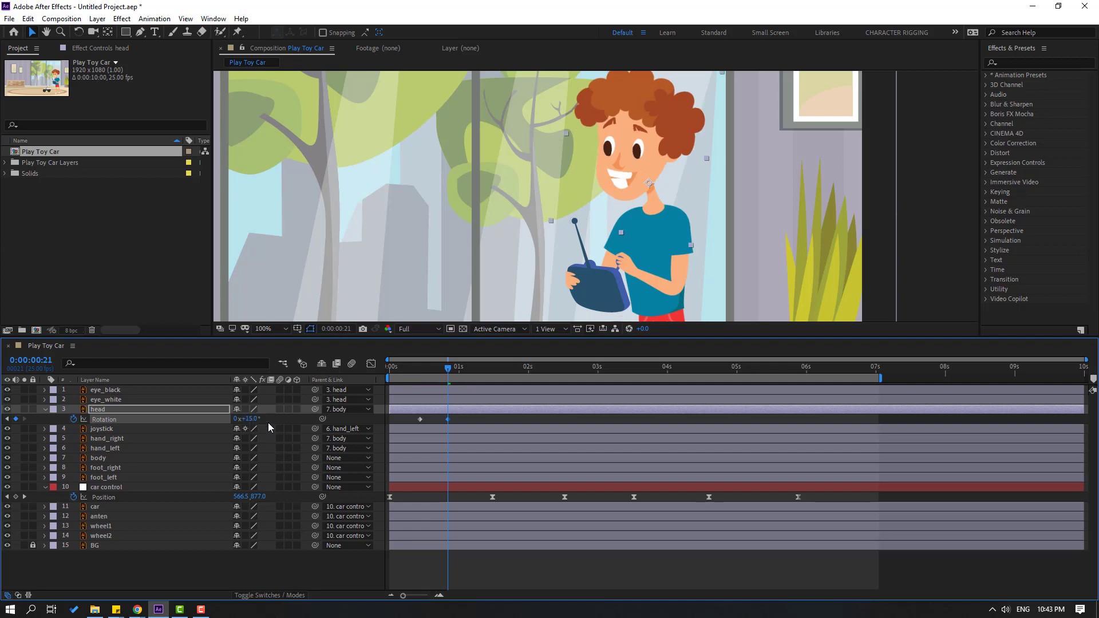
key(space)
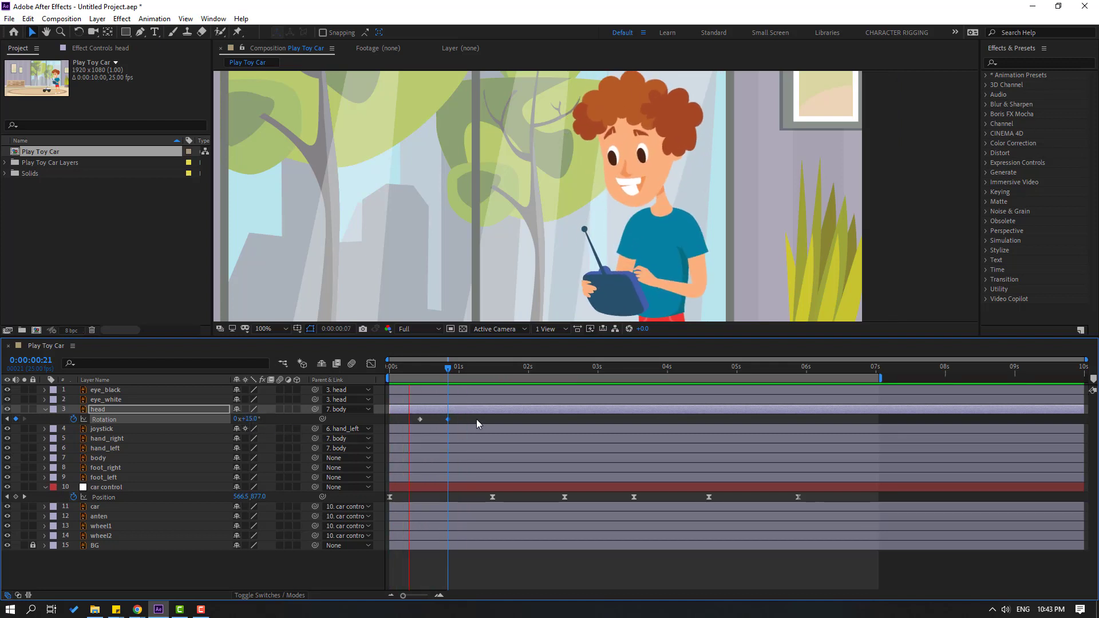
Step: Apply Easy Ease to the head layer's Rotation keyframes
right_click(421, 420)
mouse_move(487, 561)
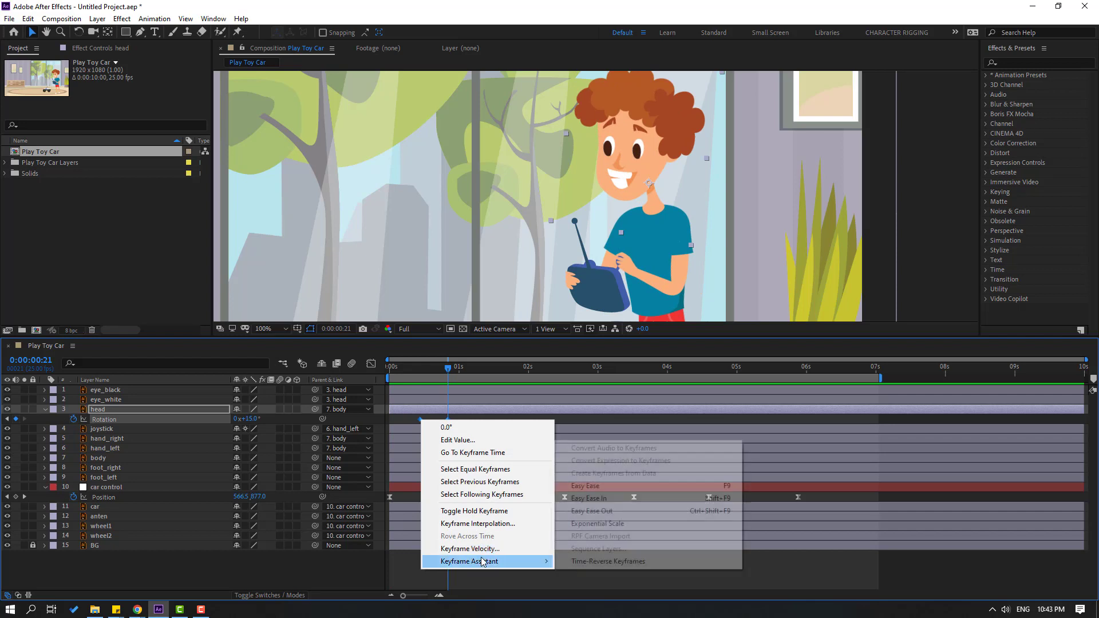
click(611, 487)
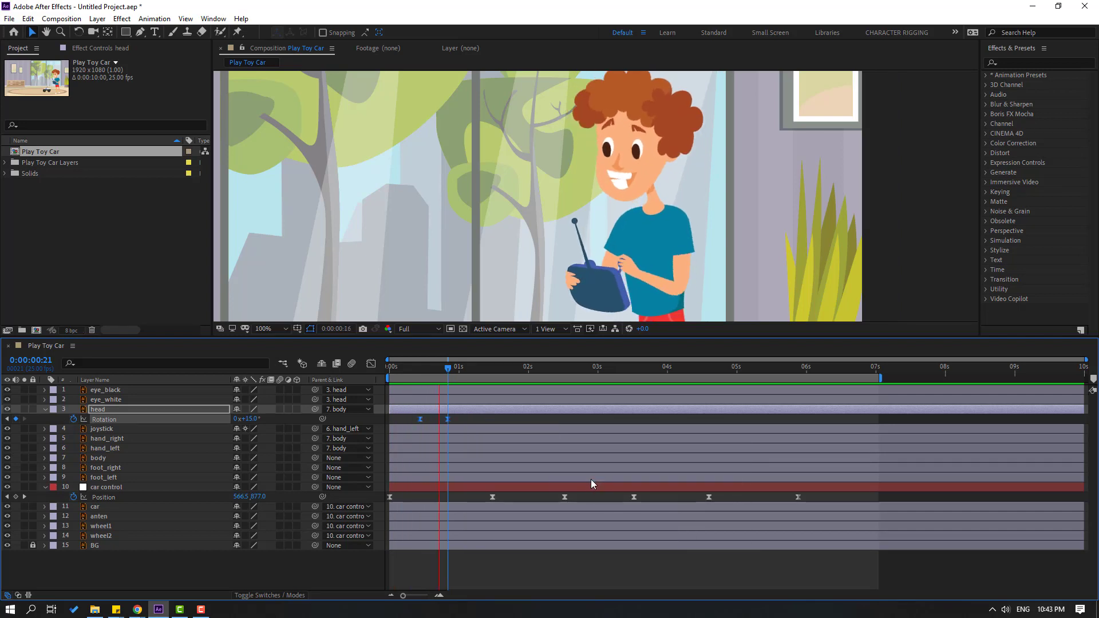
Step: Keyframe the head's Position at 0:00:00:11 and lower the head to 84.7, 29.0 at 0:00:00:16
drag(434, 369, 421, 375)
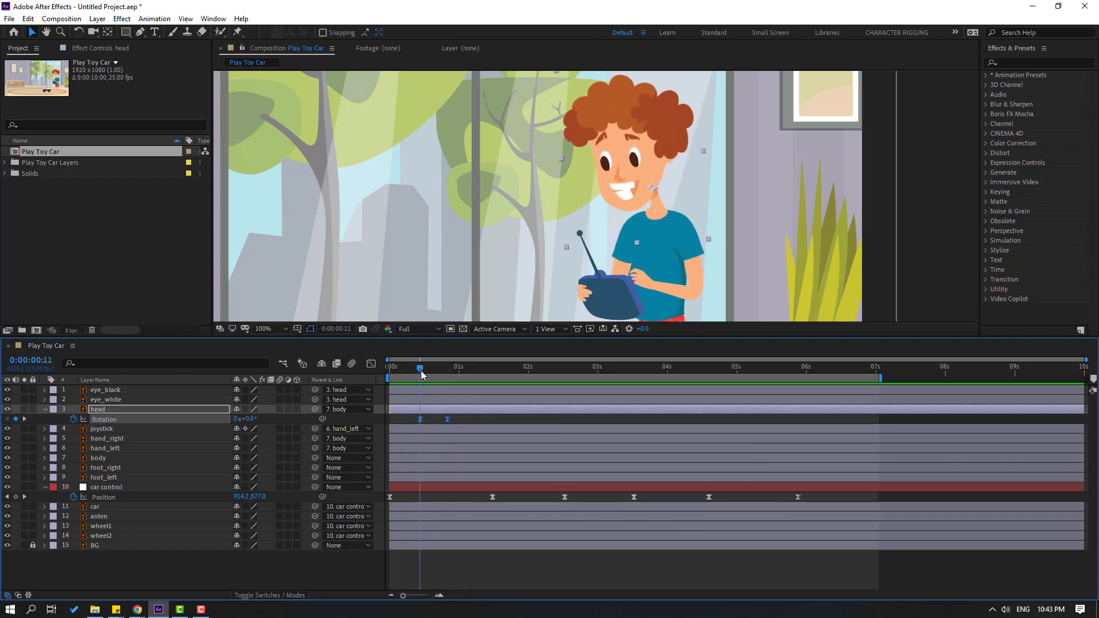
key(alt+shift+p)
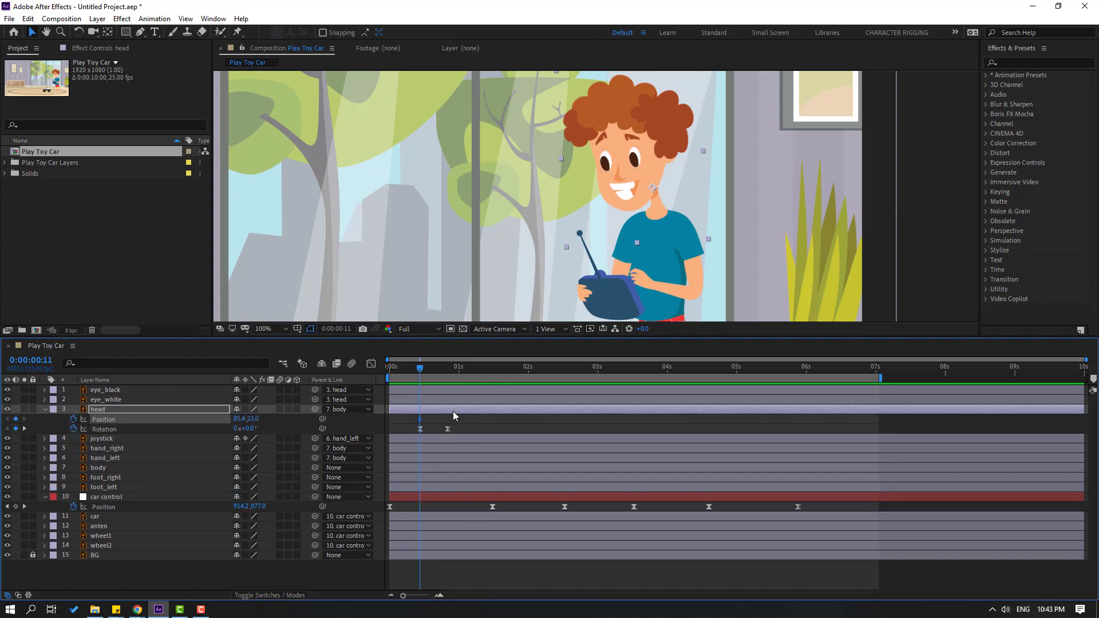
click(432, 421)
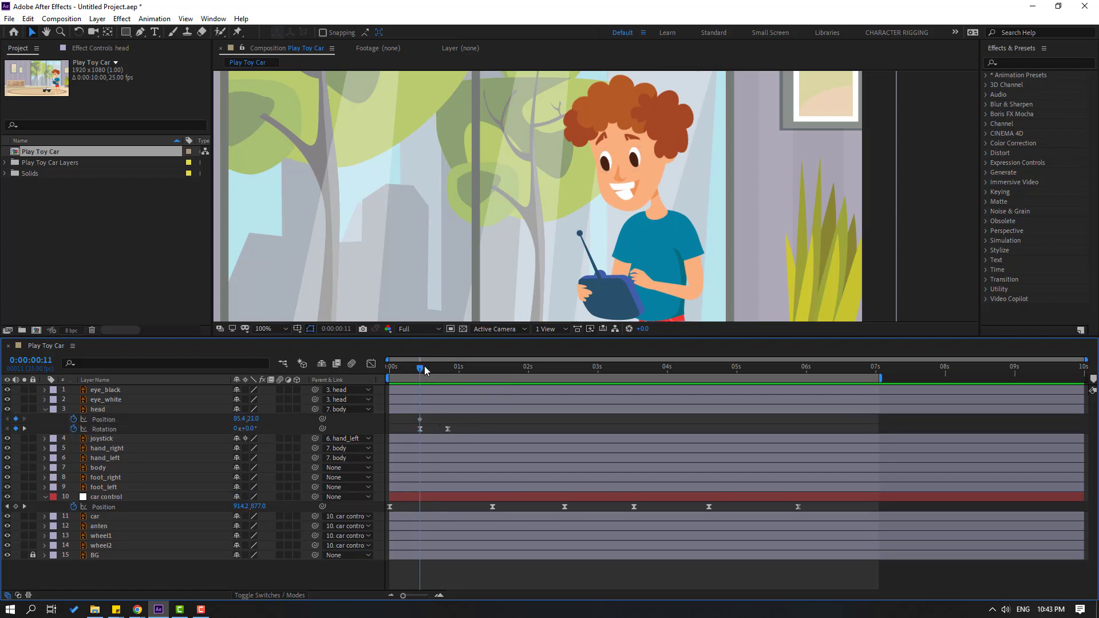
drag(425, 370, 435, 370)
click(434, 408)
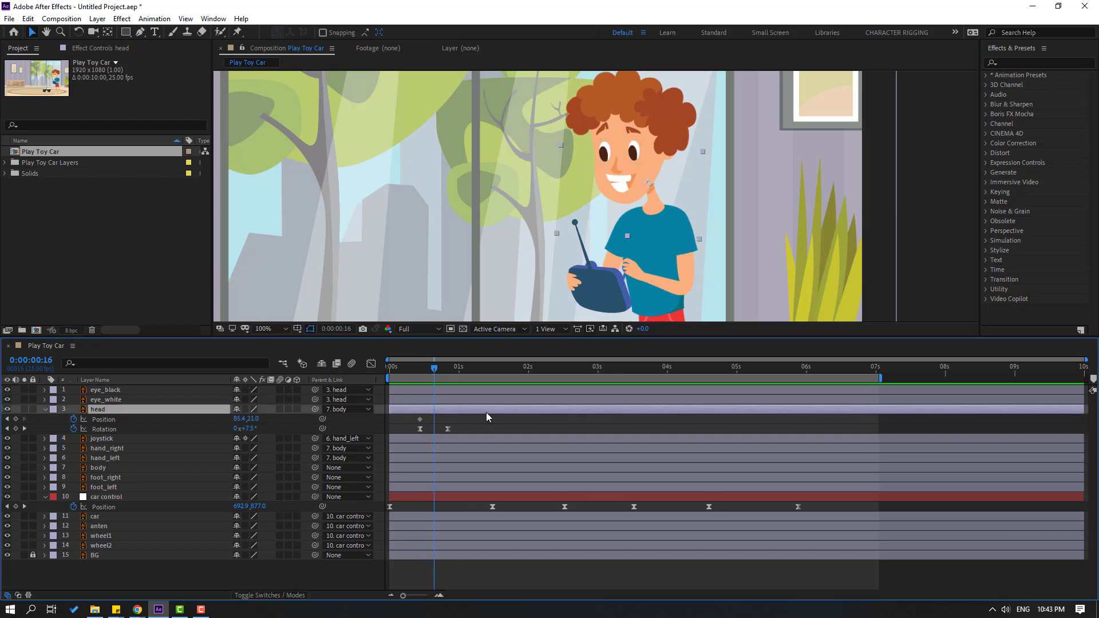
key(Down)
key(Down)
key(Down)
key(Down)
key(Down)
key(Down)
key(Down)
key(Down)
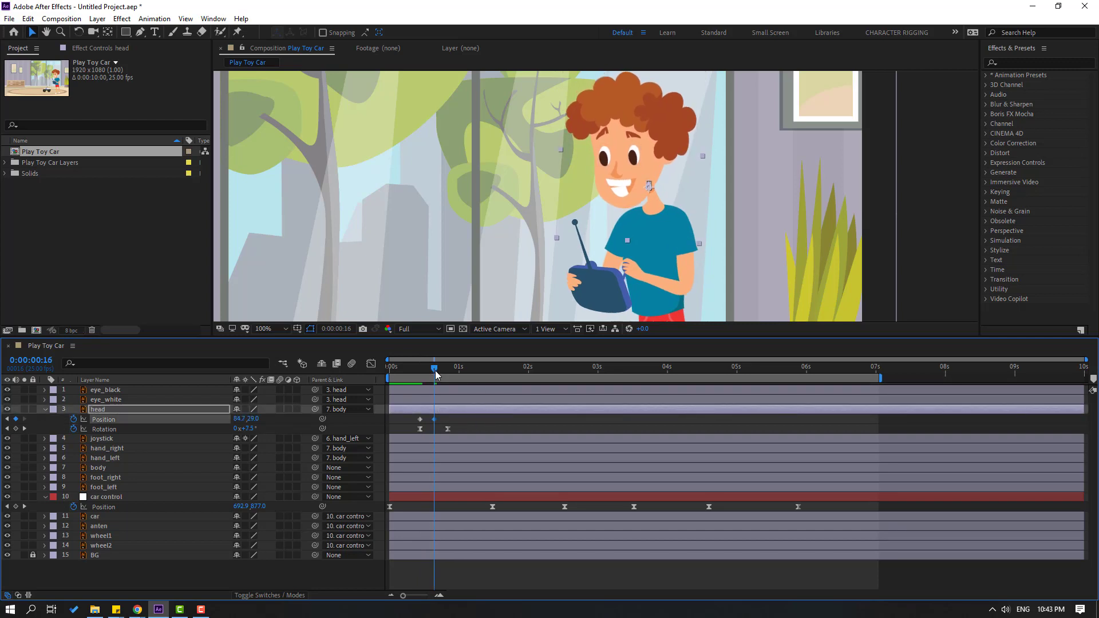
Step: Copy the head's first Position keyframe to 0:00:00:21 and apply Easy Ease to all three Position keyframes
drag(436, 370, 451, 373)
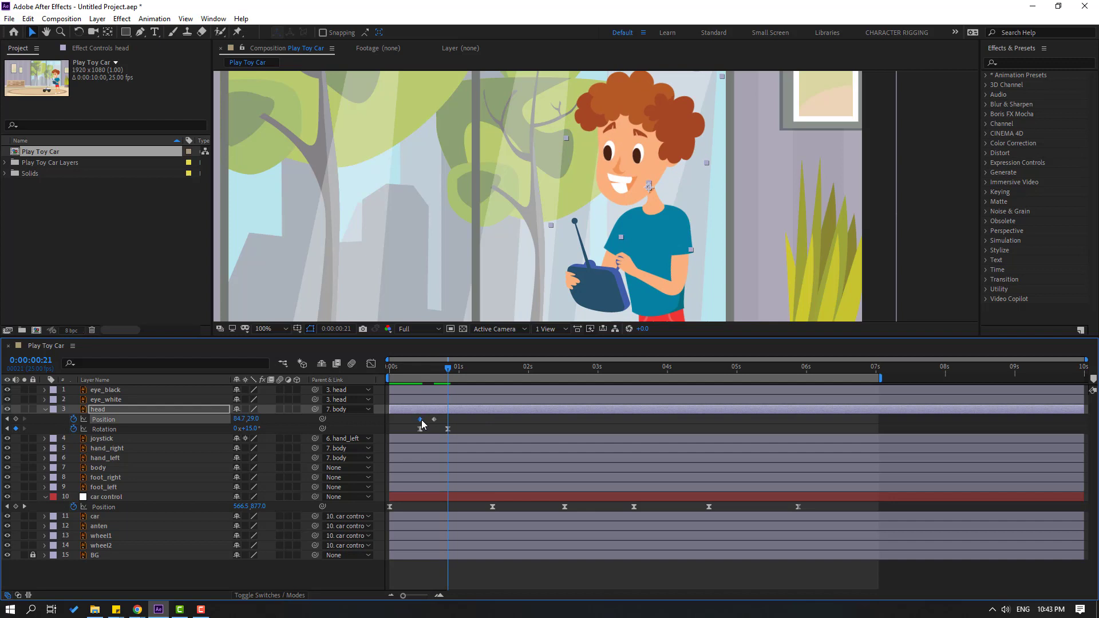
click(420, 419)
key(ctrl+c)
key(ctrl+v)
click(420, 420)
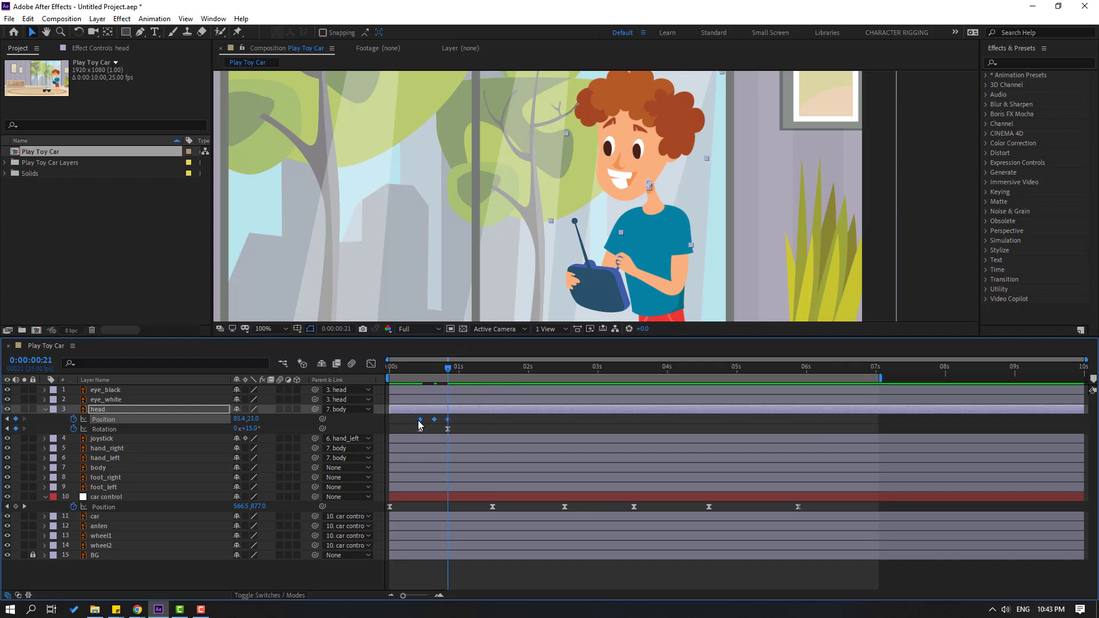
right_click(421, 420)
mouse_move(503, 563)
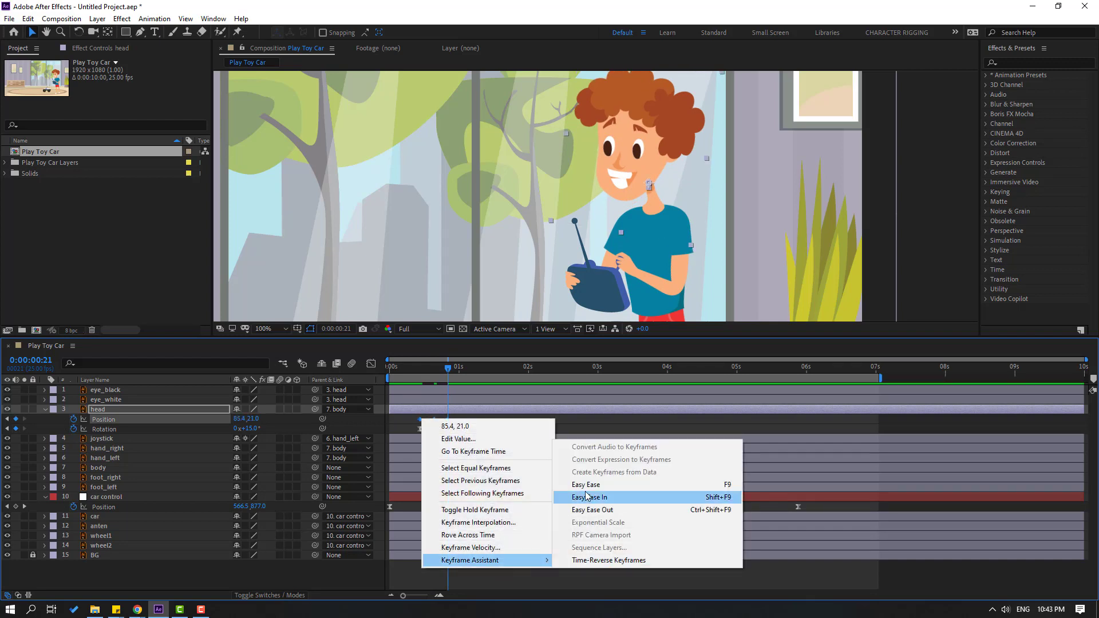
click(586, 485)
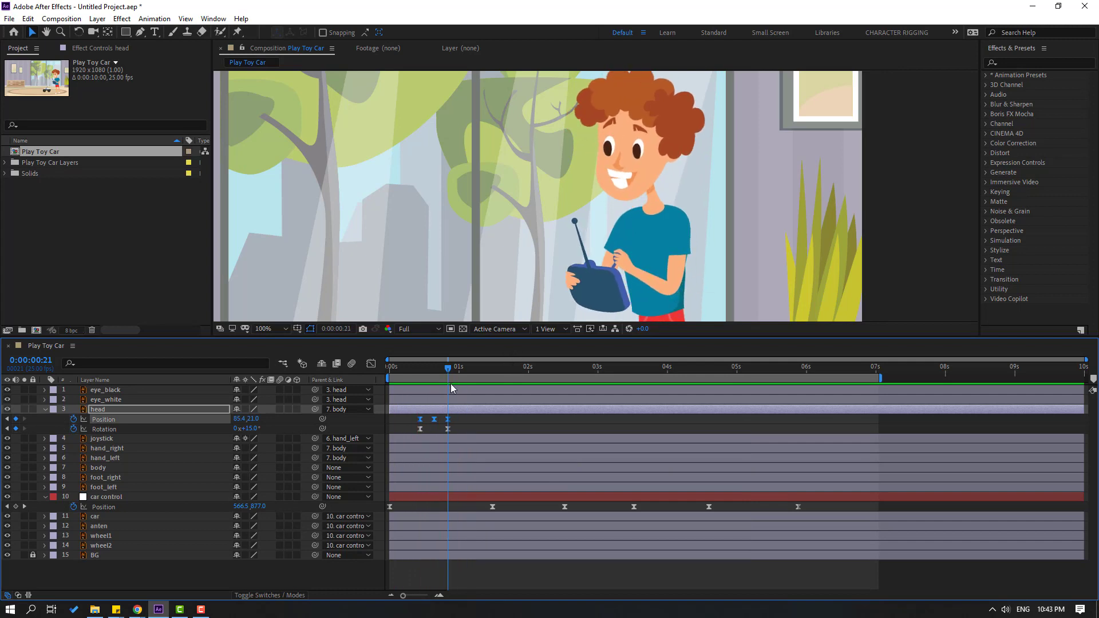
drag(403, 371, 453, 368)
Step: Show the body layer's keyframes, align the head's Position and Rotation keyframes with the body's first move, and preview it
drag(462, 418, 419, 431)
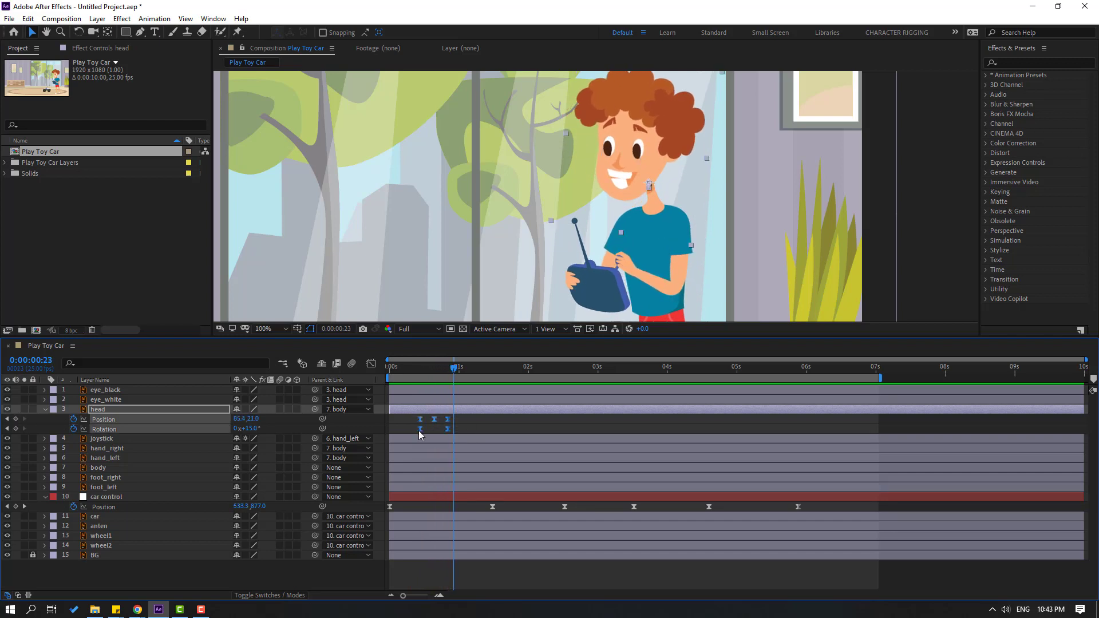
click(103, 470)
key(u)
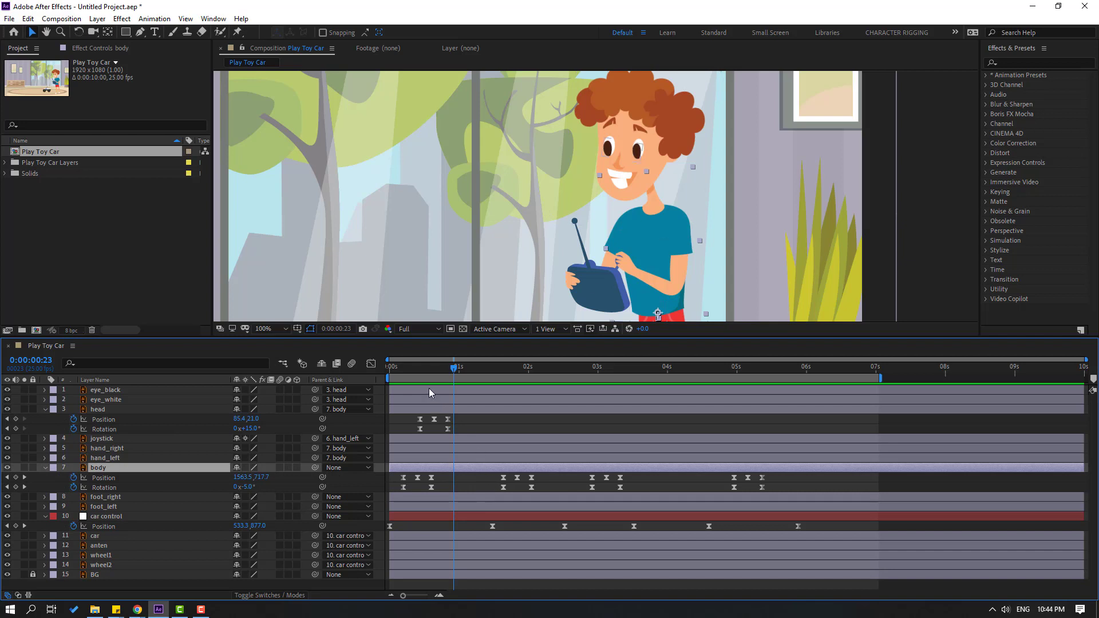
drag(466, 419, 404, 431)
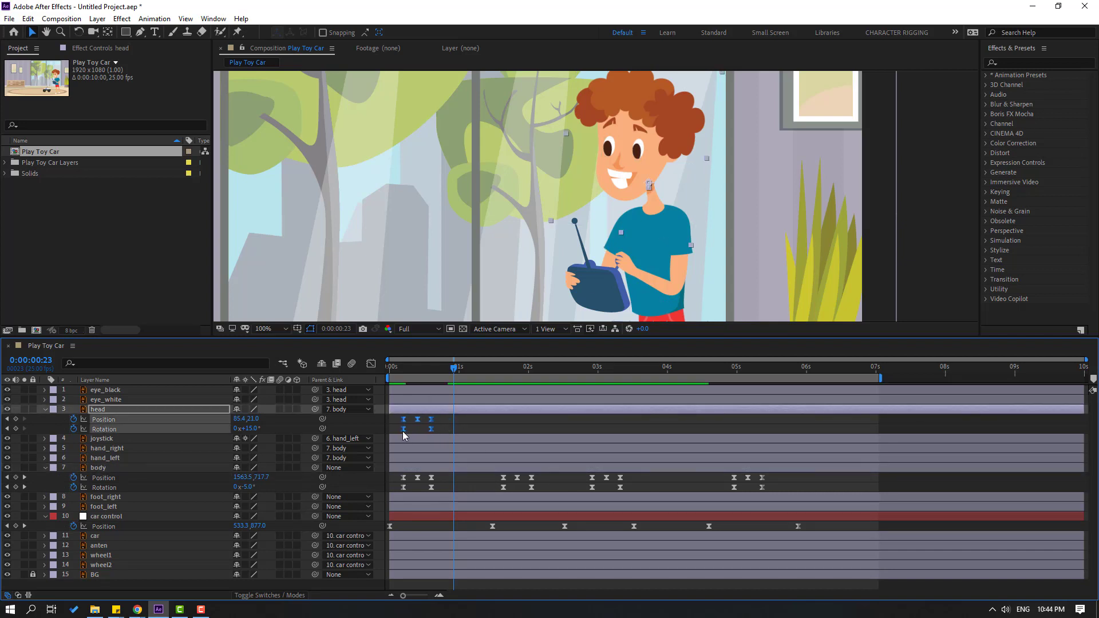
click(399, 373)
key(space)
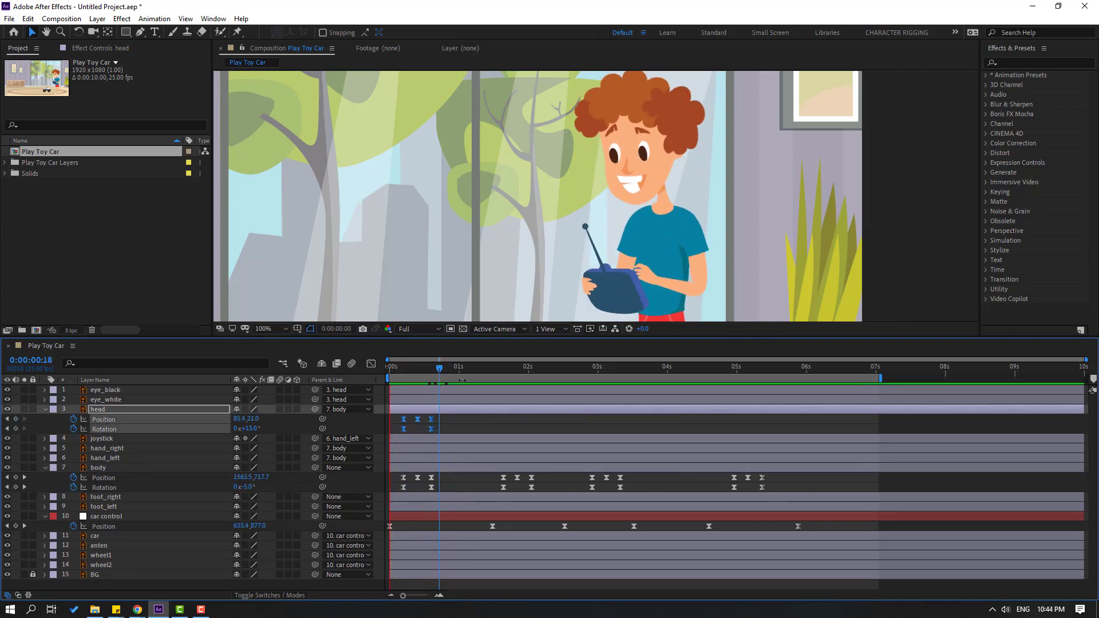
Step: Keyframe the head's Rotation at 0:00:01:07 and set it to 0° at 0:00:01:17
mouse_move(478, 372)
mouse_down()
mouse_move(451, 372)
mouse_move(479, 373)
mouse_up()
click(16, 429)
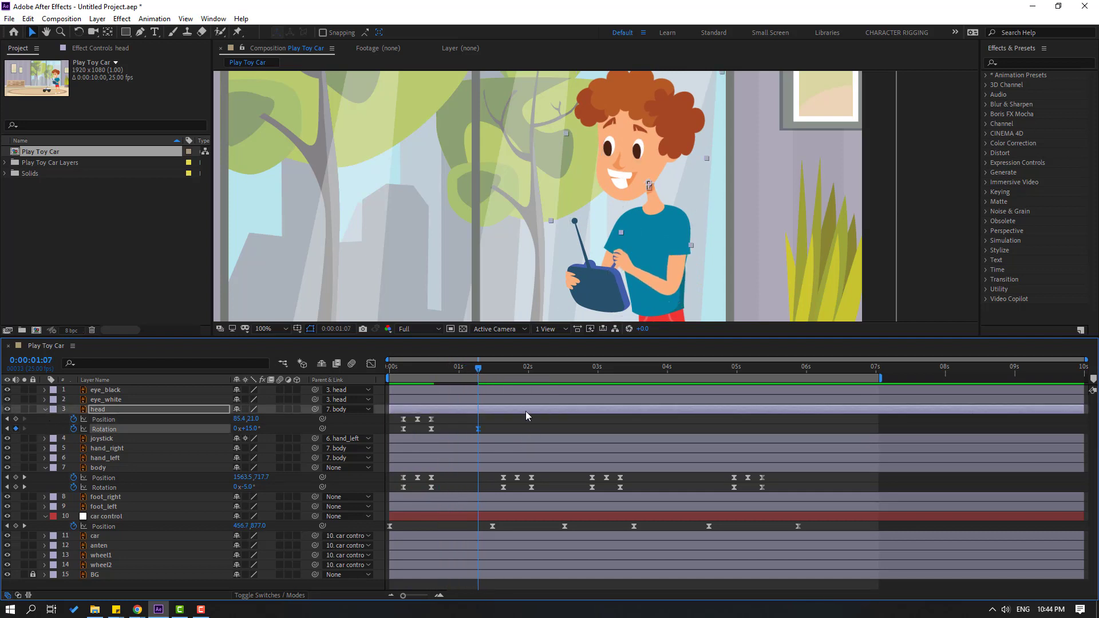
key(shift+Page_Down)
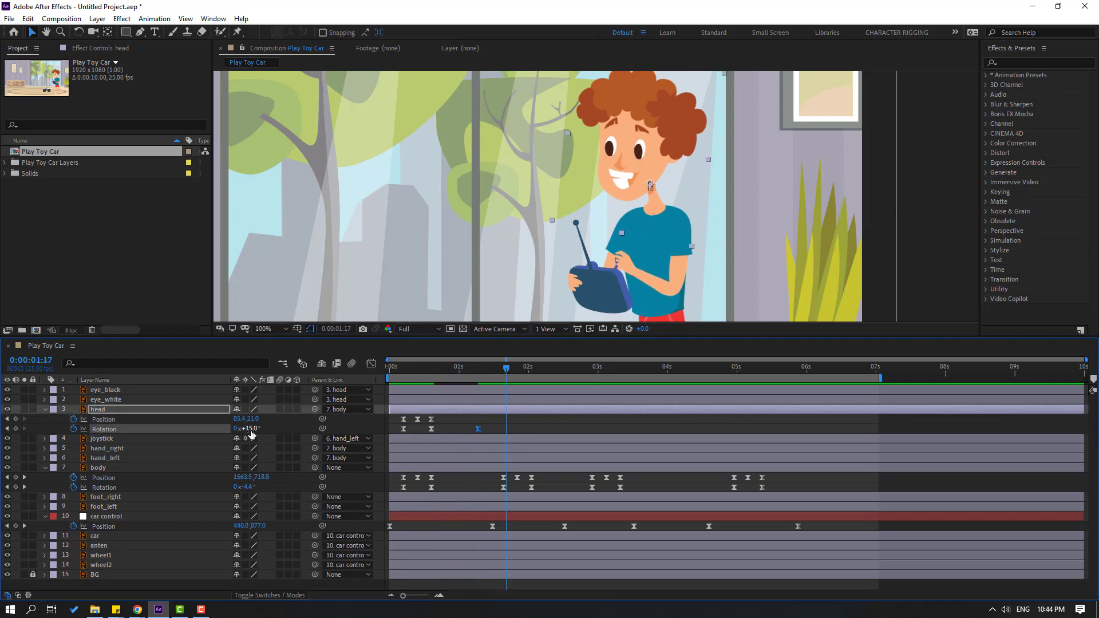
drag(246, 428, 243, 429)
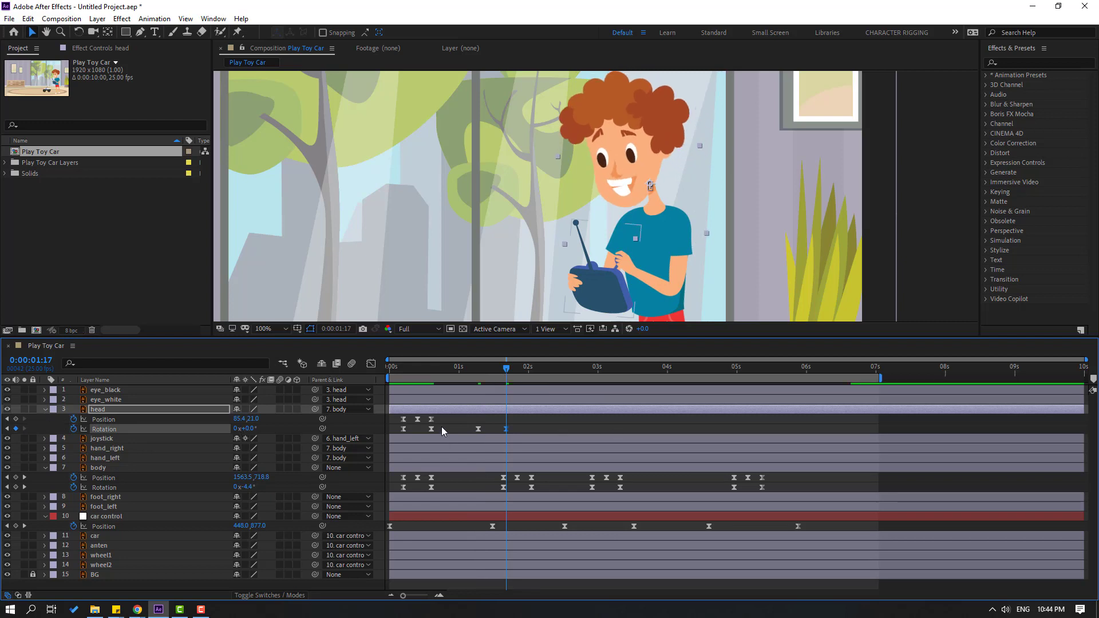
Step: Copy the head's three Position keyframes to its second Rotation move, shift both sets to the body's second move, and preview
drag(438, 421, 400, 423)
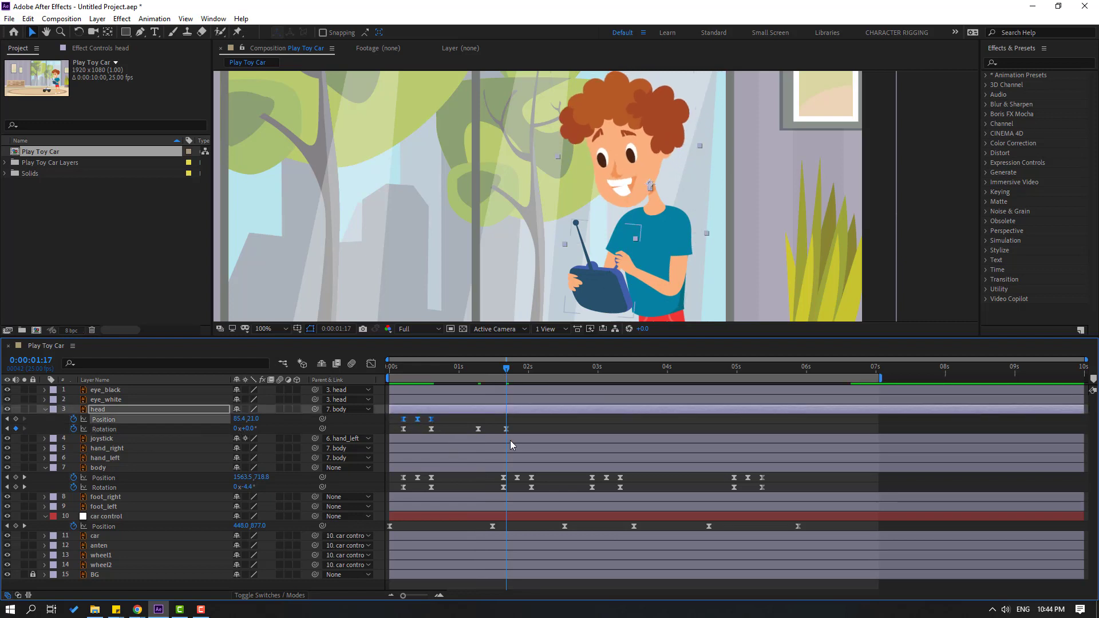
drag(522, 424, 495, 423)
drag(472, 365, 521, 372)
drag(530, 420, 509, 423)
key(space)
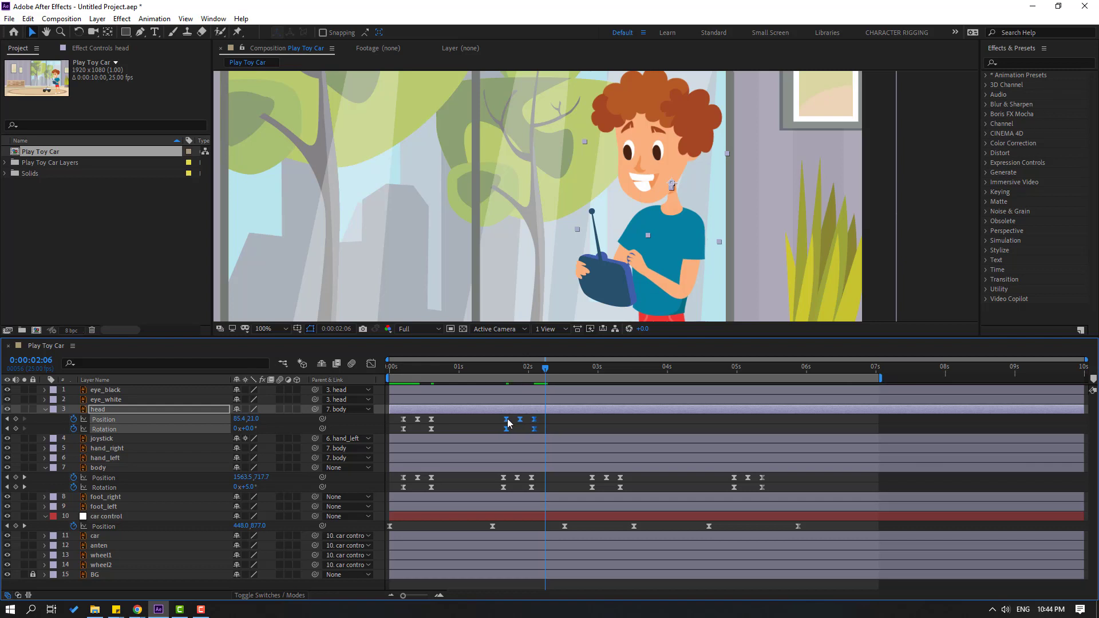
drag(489, 370, 511, 379)
scroll(551, 284, down, 2)
key(space)
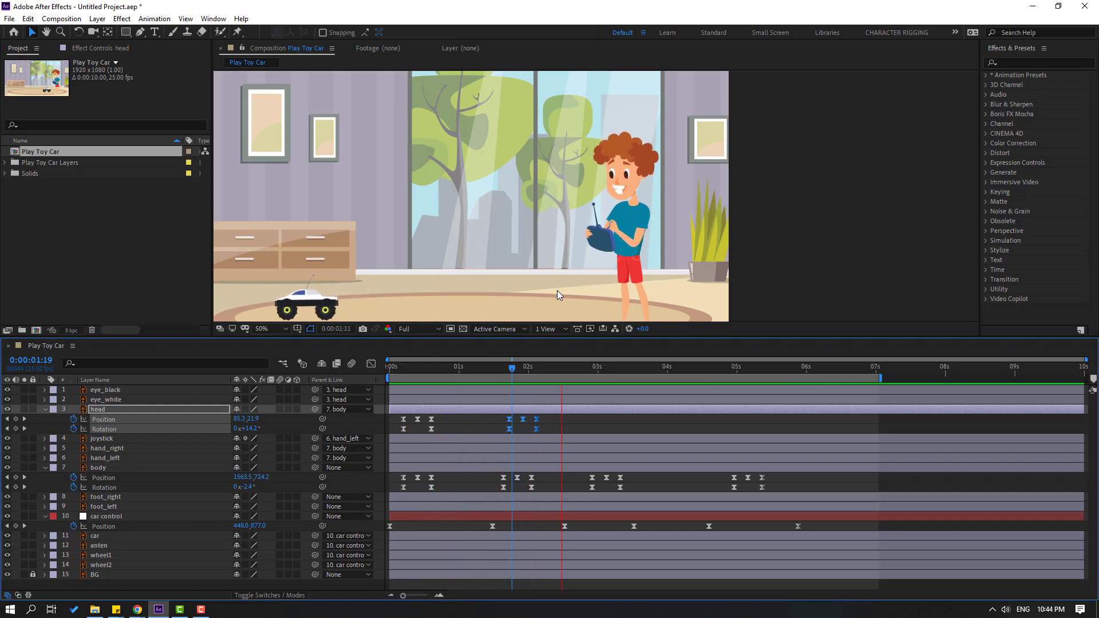
key(space)
Step: Keyframe the head's Rotation at 0:00:02:22, set it to 10° at 0:00:03:08, and copy the three Position keyframes to 0:00:02:22
drag(555, 375, 593, 372)
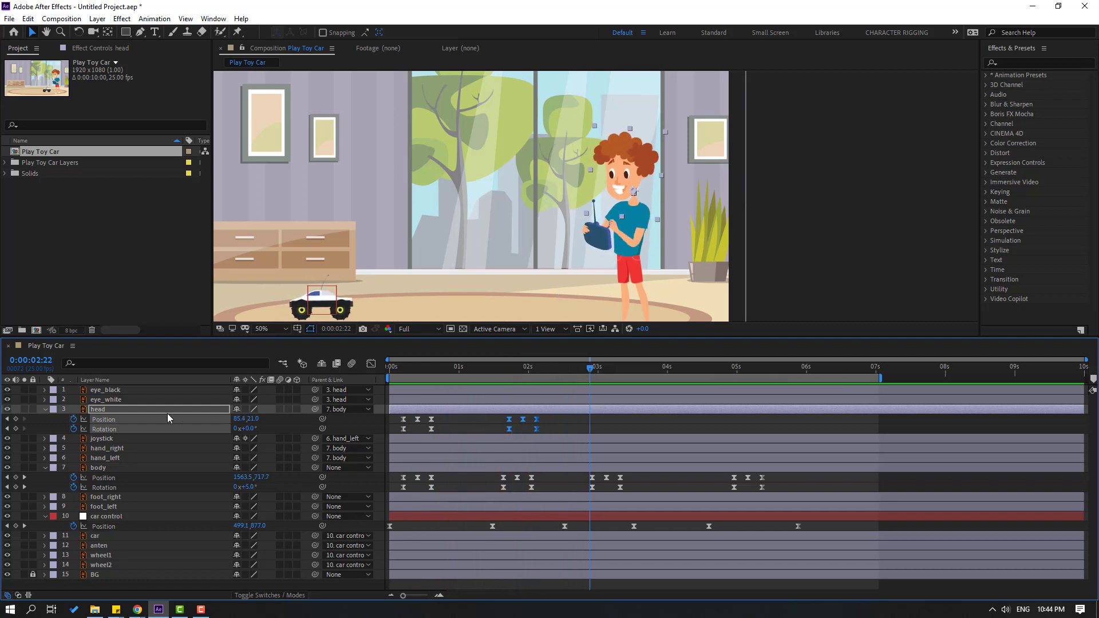
click(14, 429)
click(620, 371)
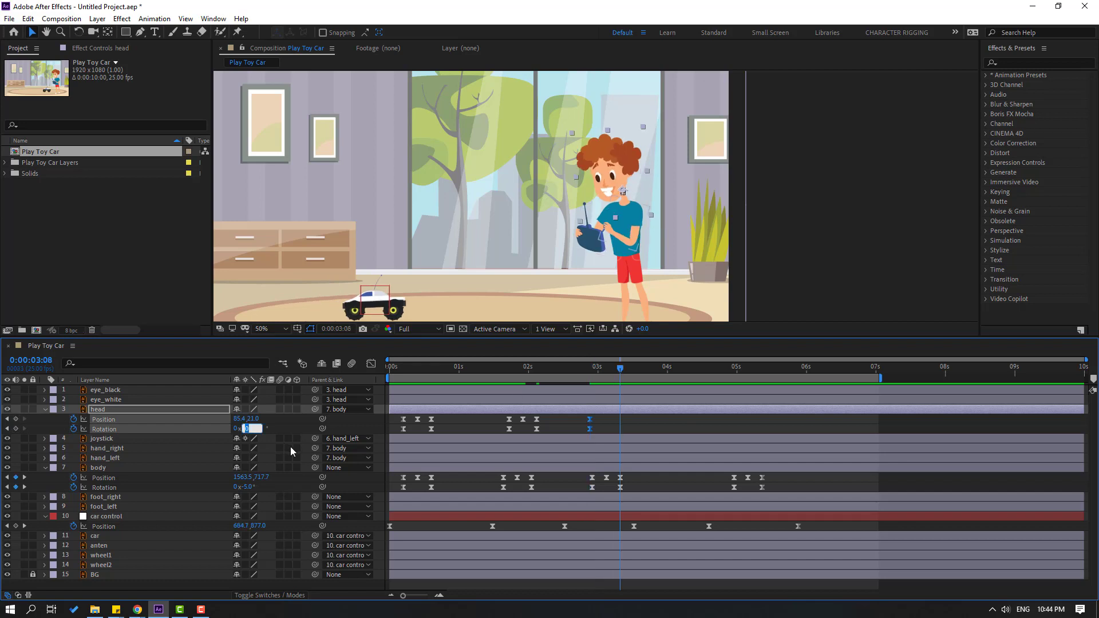
text(10)
key(Return)
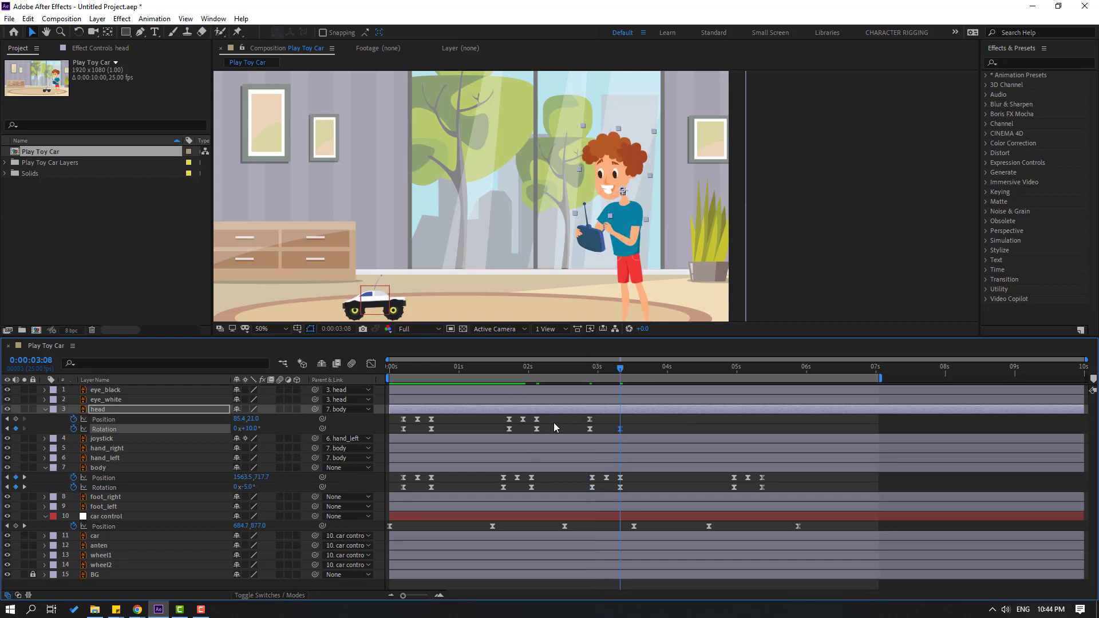
drag(552, 421, 479, 416)
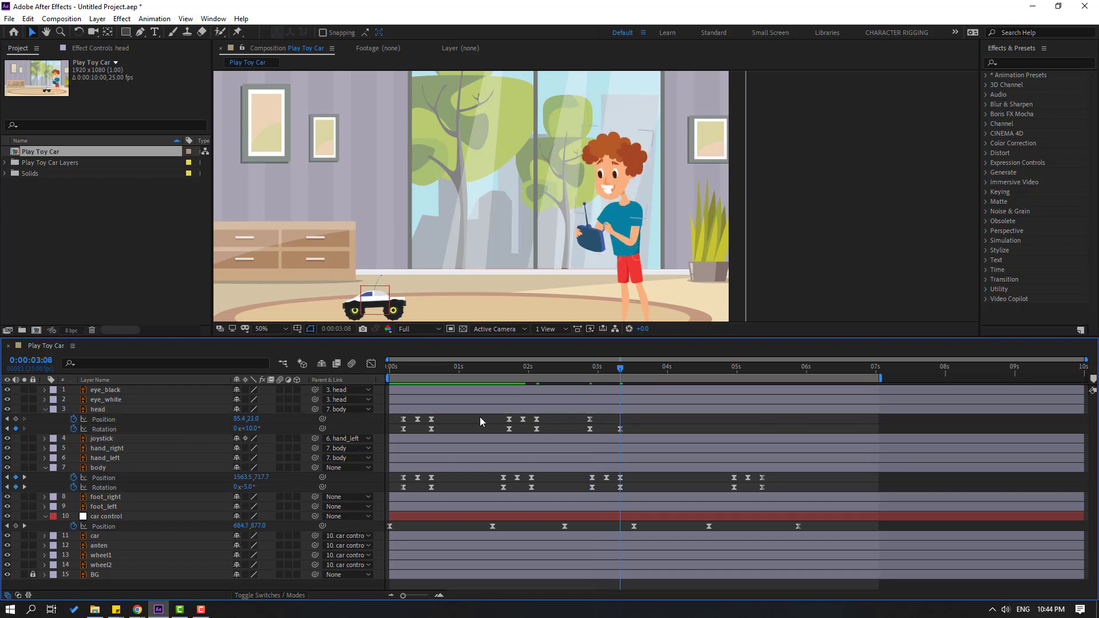
click(590, 371)
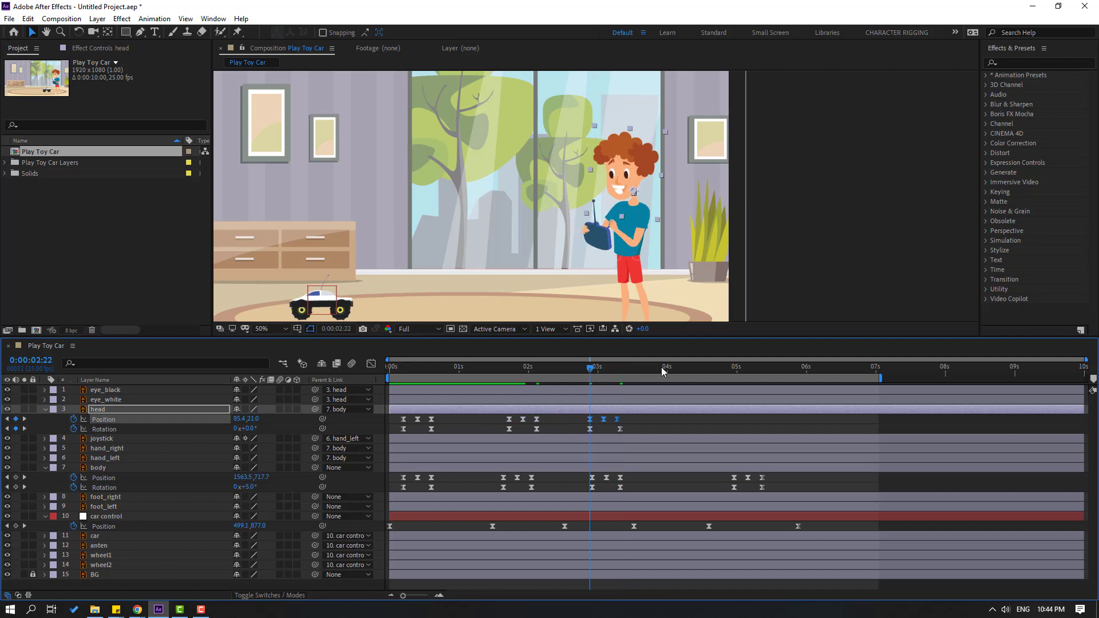
Step: Keyframe the head's Rotation at the start of the body's last move, set 0° at 0:00:05:09, and copy the three Position keyframes there
drag(663, 371, 762, 368)
click(16, 429)
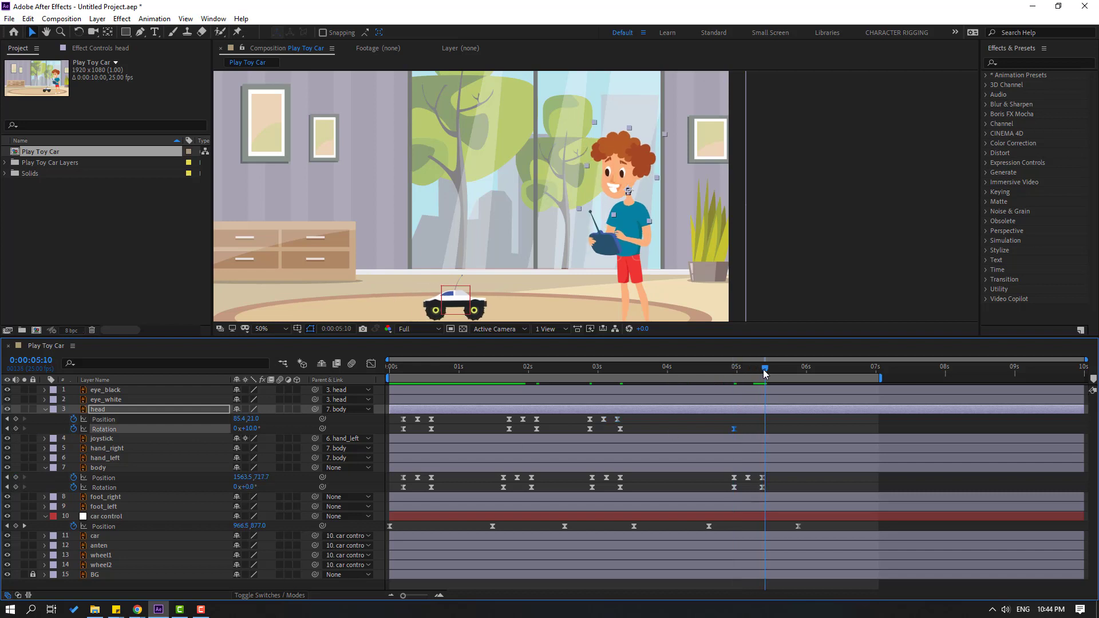
drag(252, 431, 246, 430)
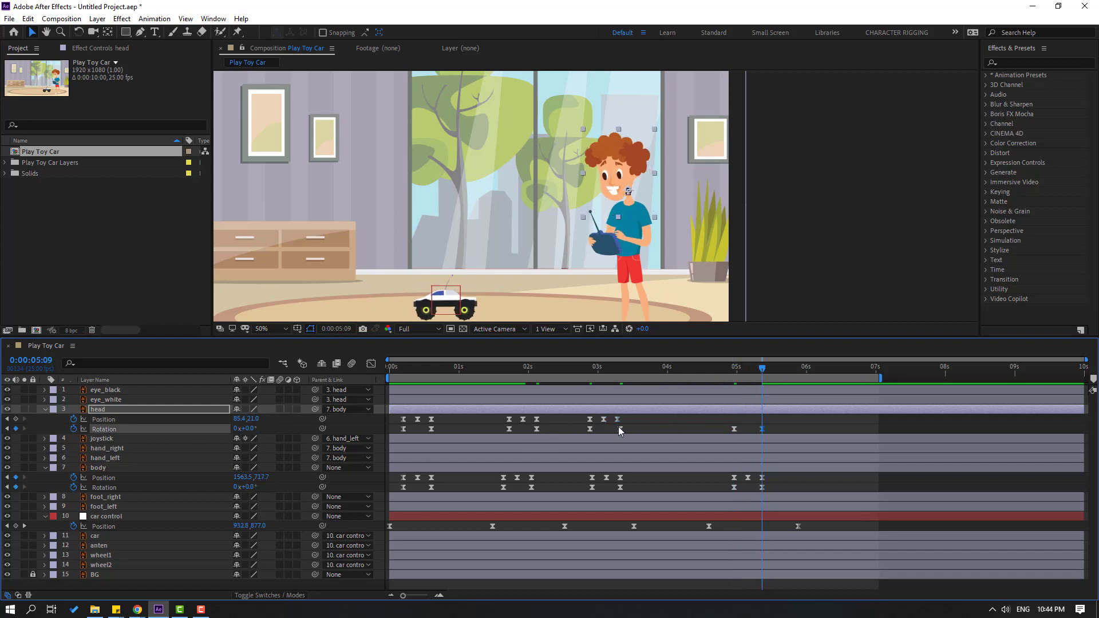
drag(624, 414, 583, 424)
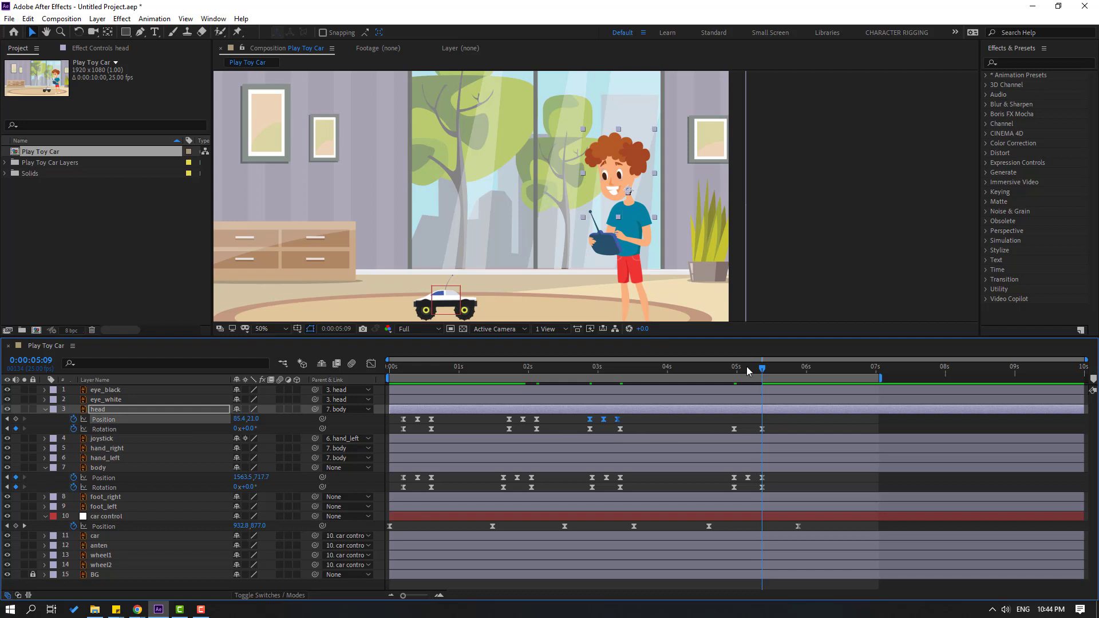
drag(747, 370, 778, 372)
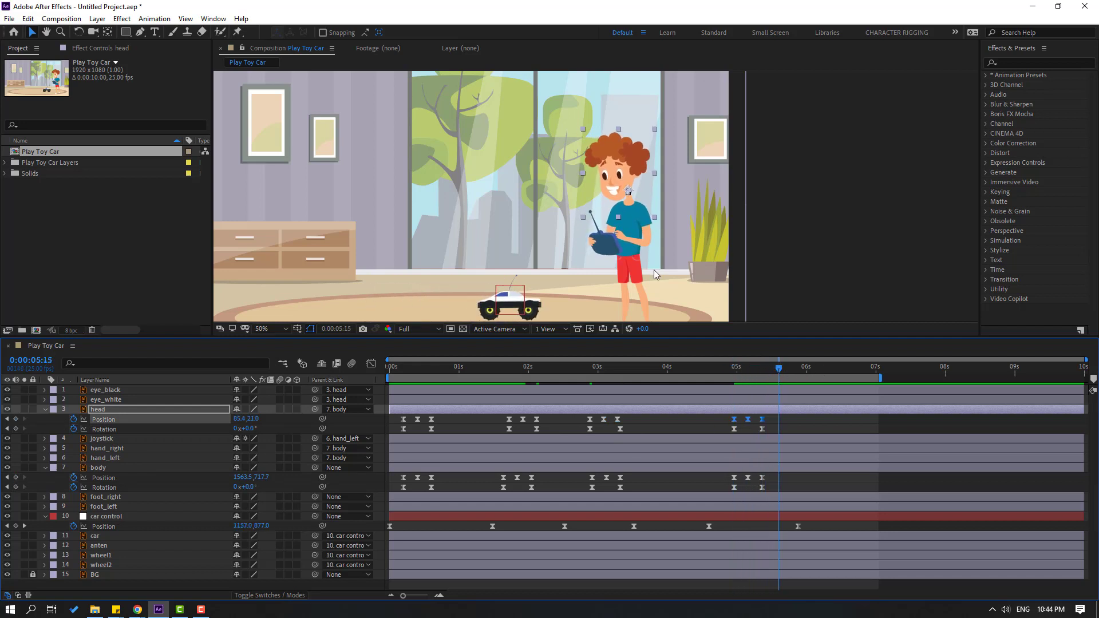
Step: Fit the whole composition in the viewer and preview the animation with the head's movement
scroll(656, 275, down, 1)
click(278, 328)
click(281, 351)
key(space)
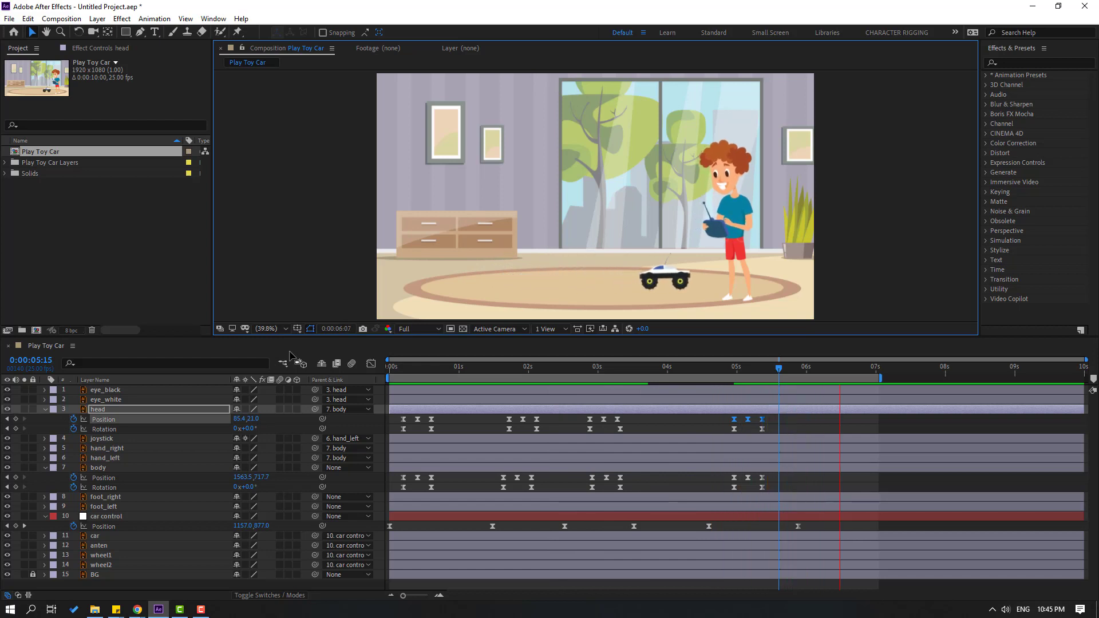
click(416, 368)
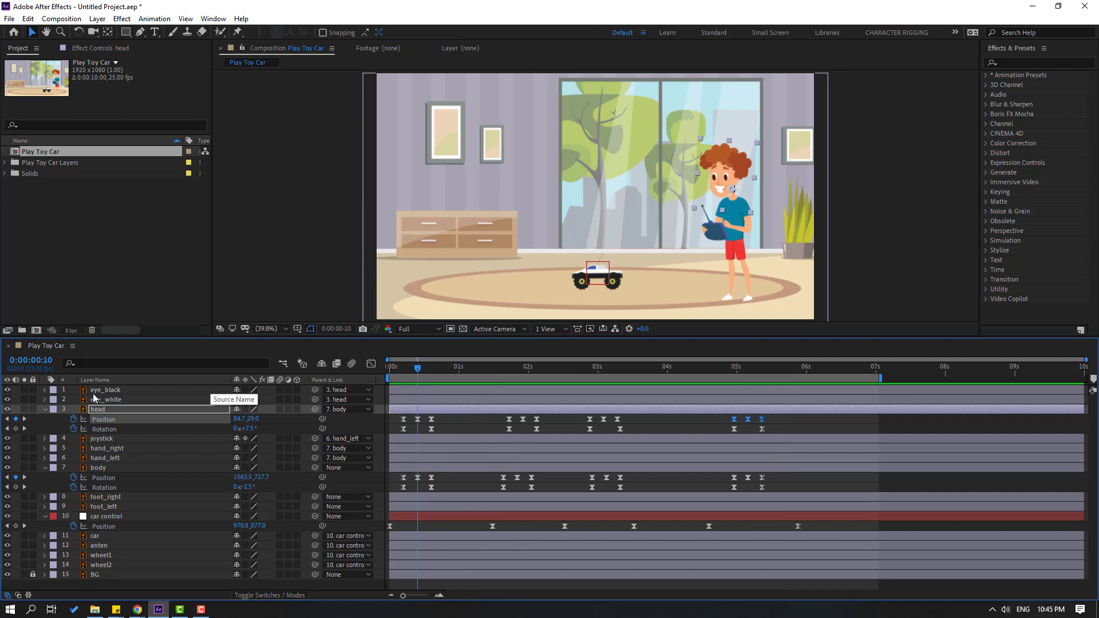
Step: Collapse the head layer's properties, duplicate the eye_white layer and select eye_black
click(44, 410)
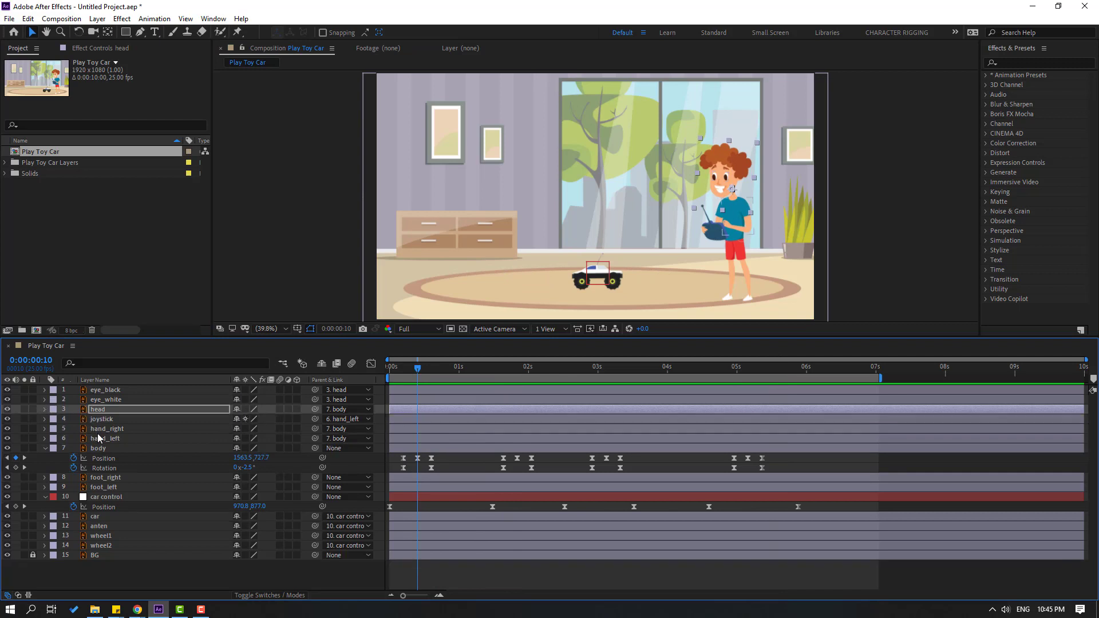
click(119, 399)
key(ctrl+d)
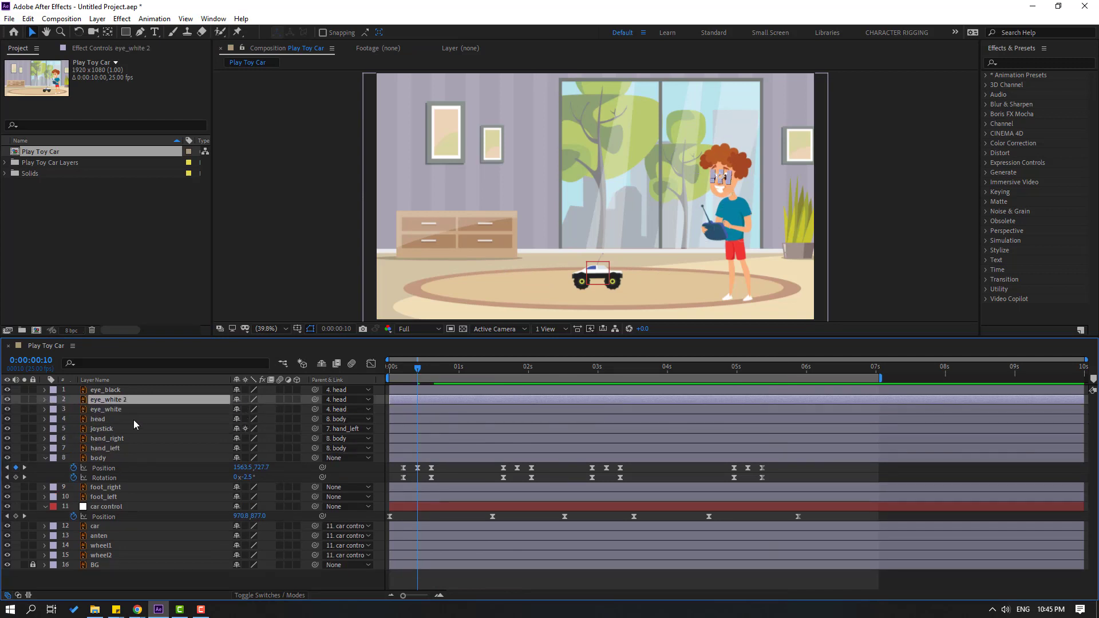
key(ctrl+Up)
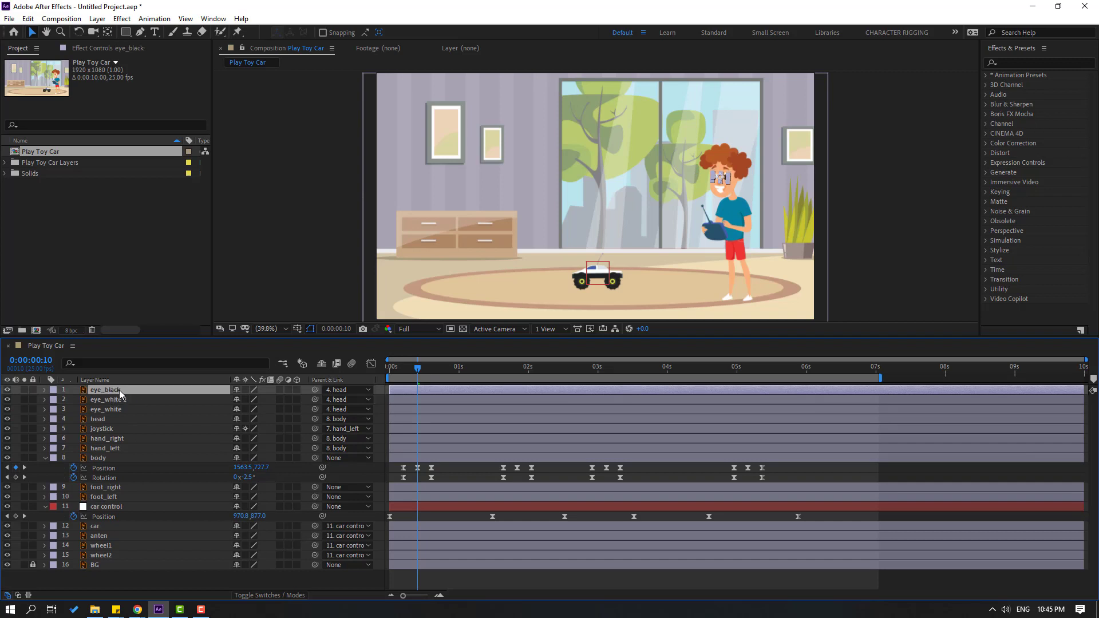
Step: Move eye_black directly beneath eye_white 2 and set its track matte to Alpha Matte "eye_white 2"
drag(120, 394, 128, 403)
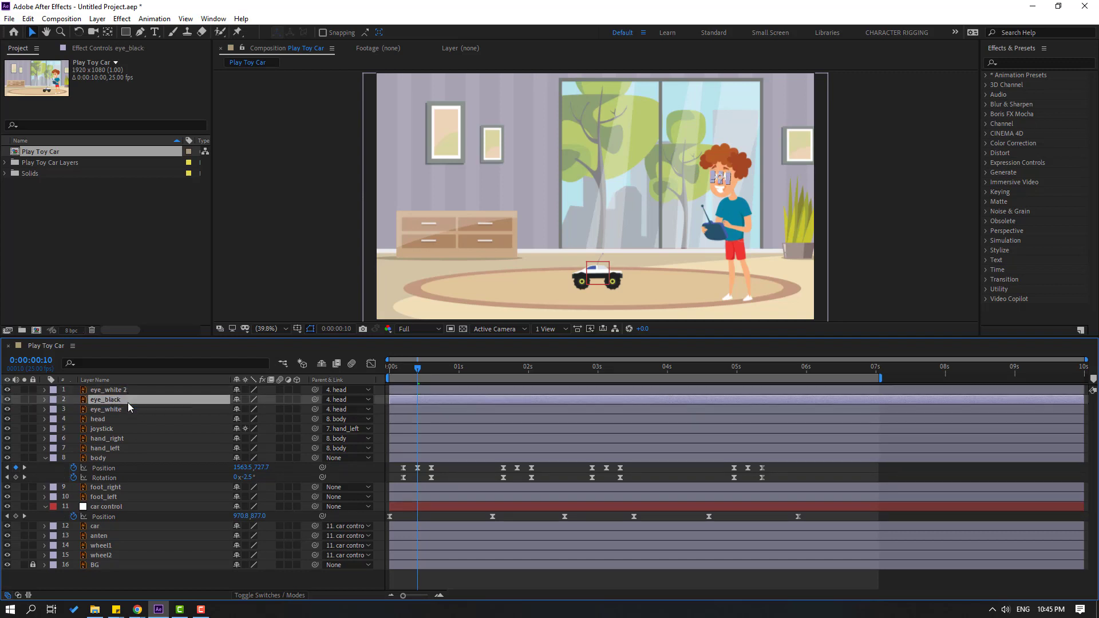
click(271, 597)
scroll(729, 250, up, 4)
drag(868, 179, 282, 274)
click(298, 400)
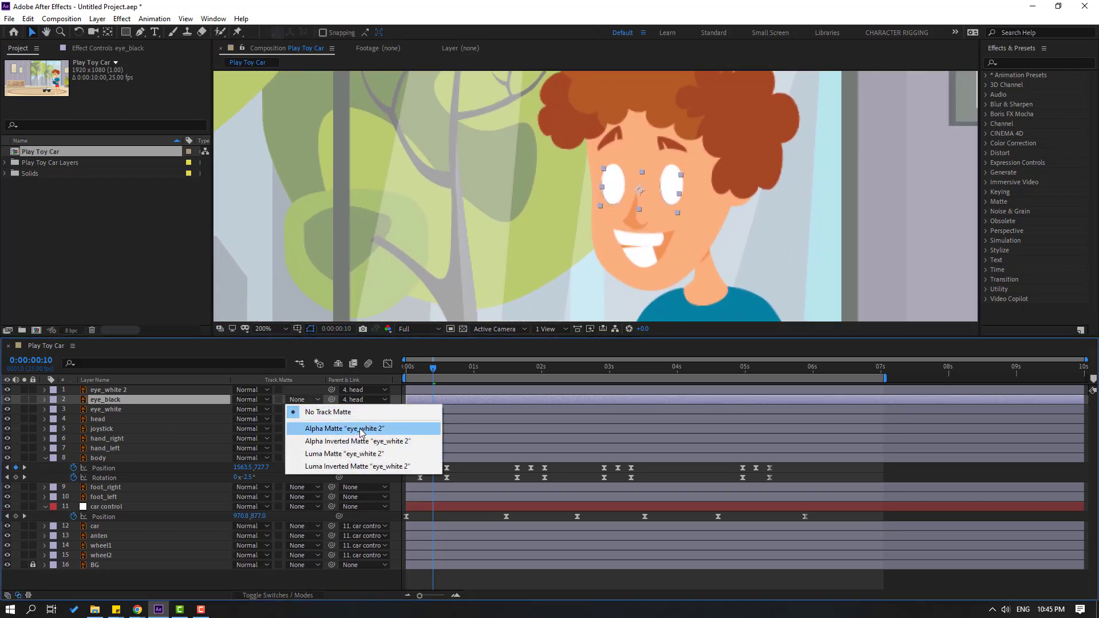
click(388, 429)
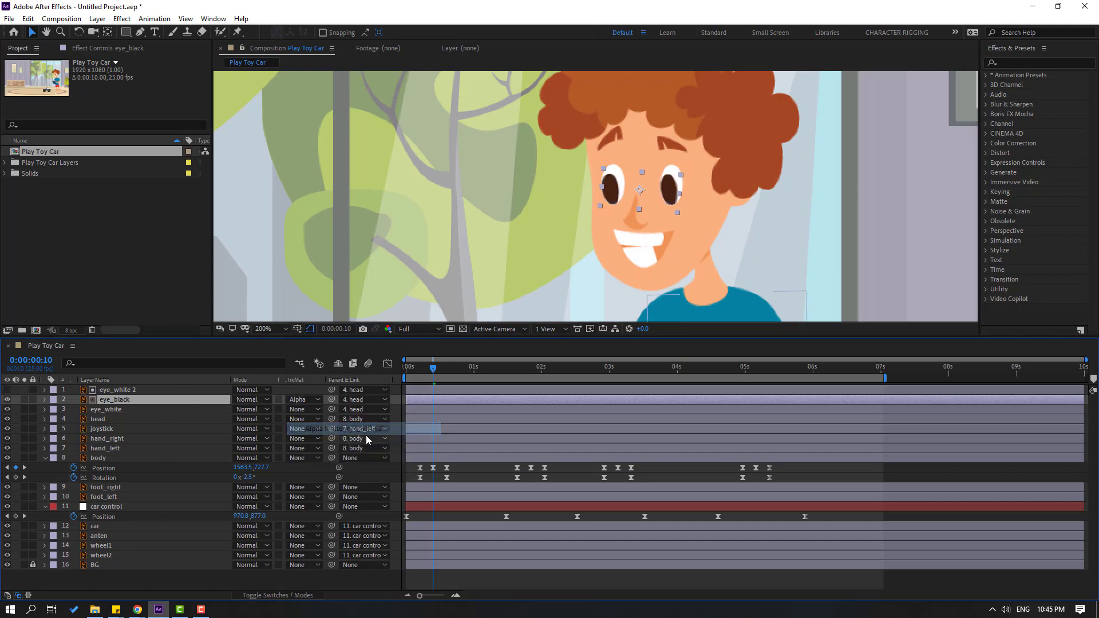
Step: Adjust the pupils' position inside the eye whites and enlarge the composition viewer area
scroll(623, 208, up, 2)
drag(621, 205, 651, 210)
scroll(661, 218, down, 4)
scroll(655, 225, down, 2)
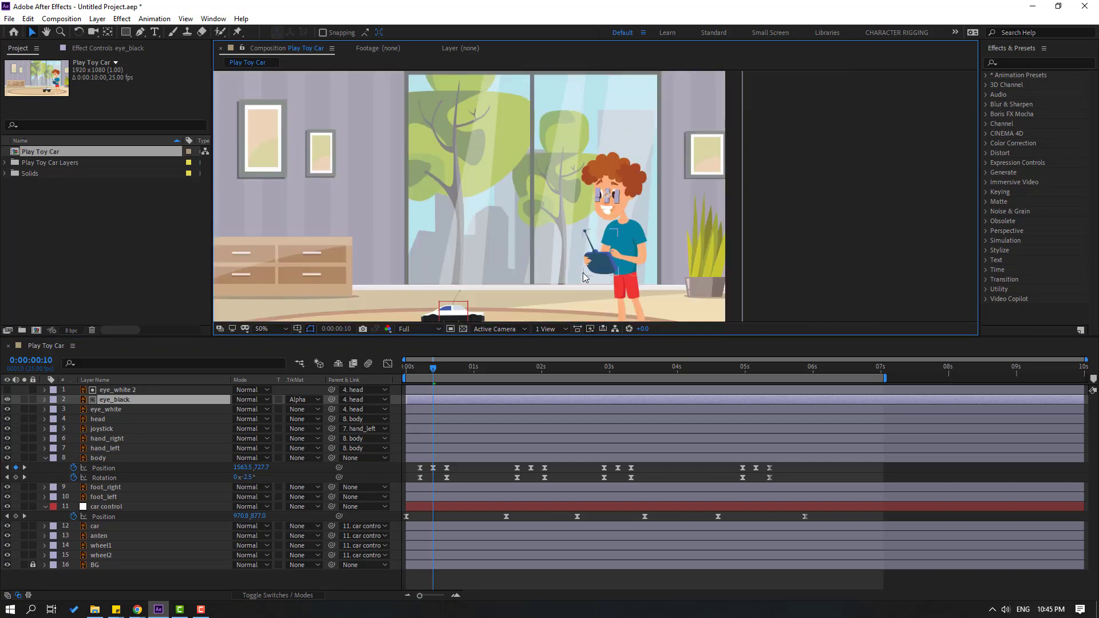
scroll(583, 272, up, 2)
drag(641, 137, 647, 114)
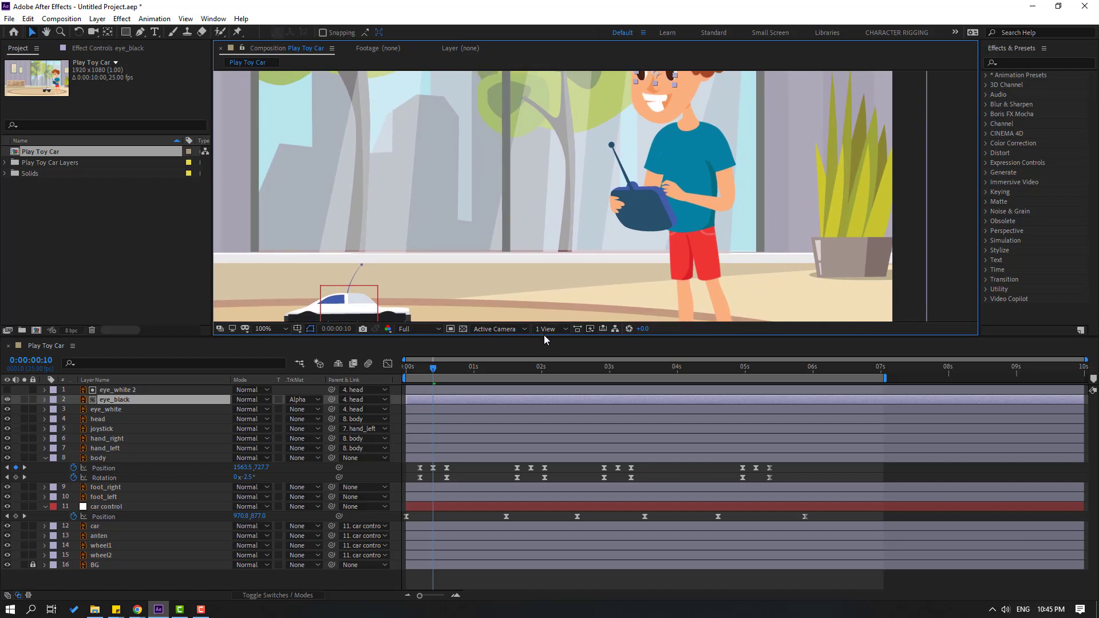
drag(544, 336, 520, 462)
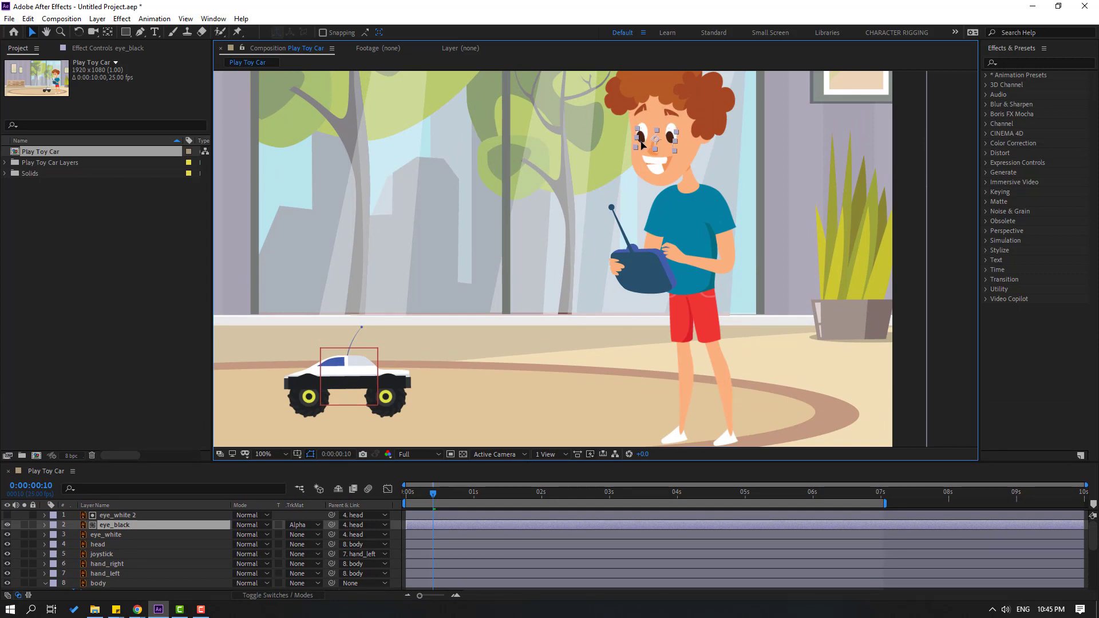
key(Return)
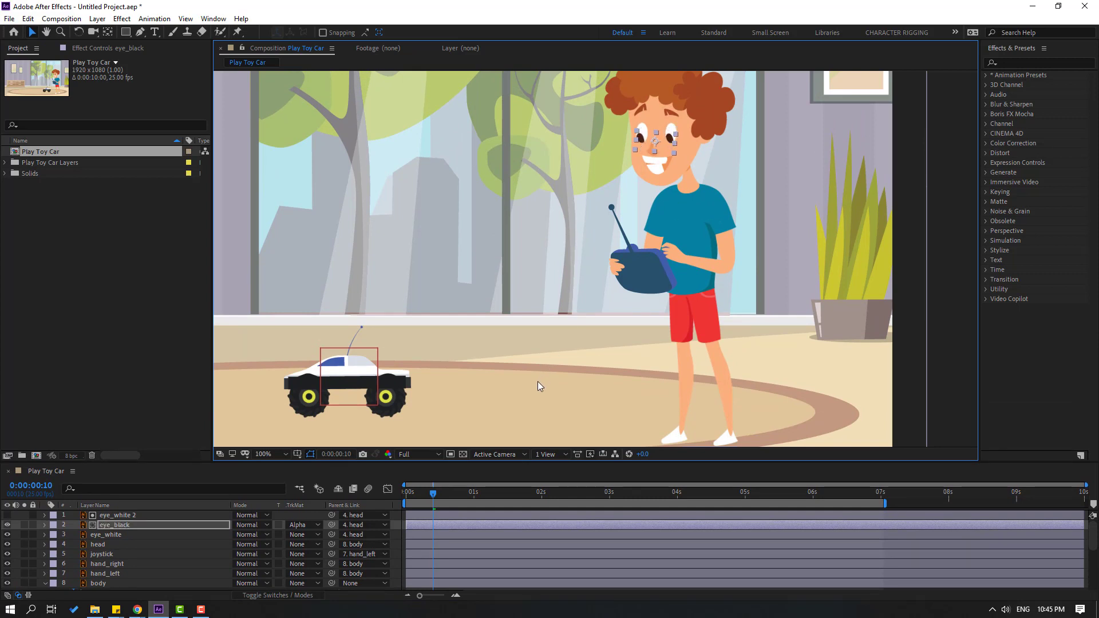
Step: Collapse the body's properties and keyframe eye_black's Position at 0:00:00:01
scroll(435, 533, down, 3)
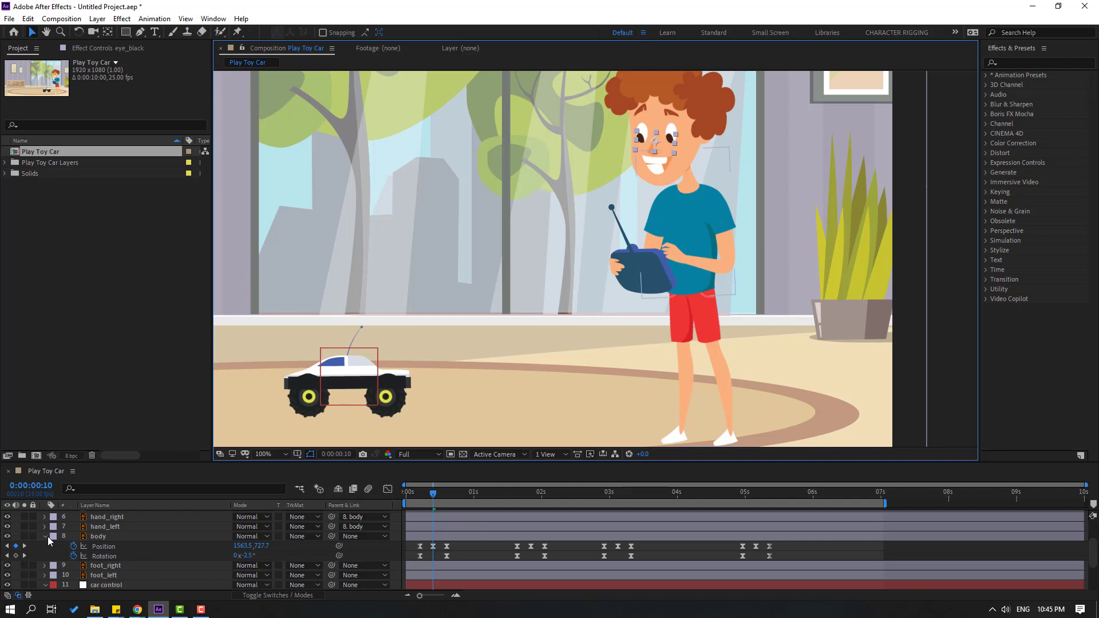
click(46, 537)
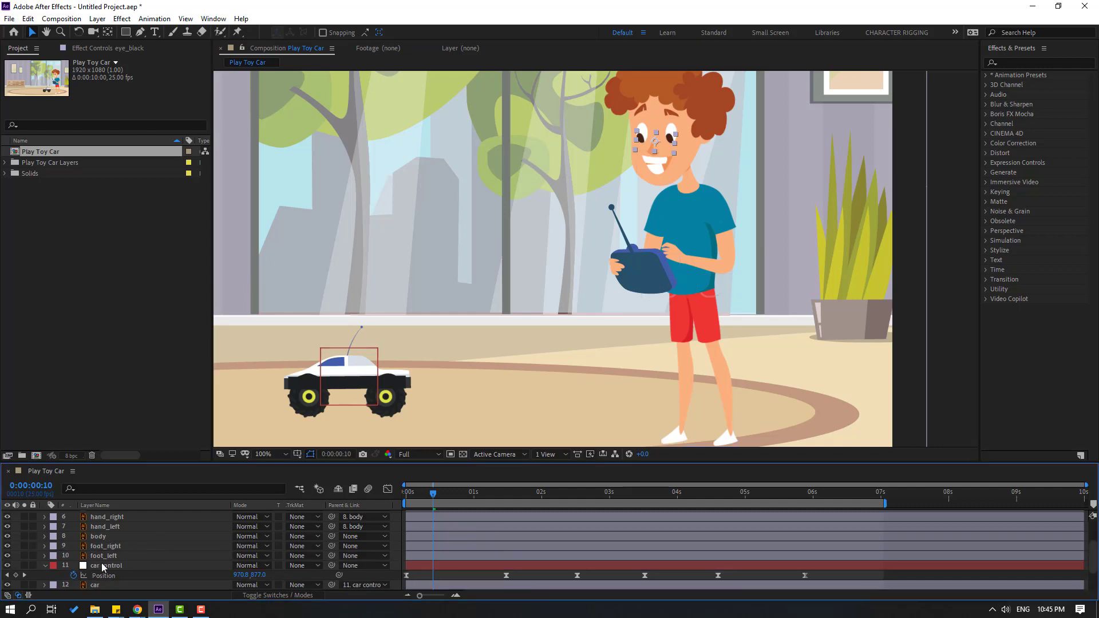
click(101, 564)
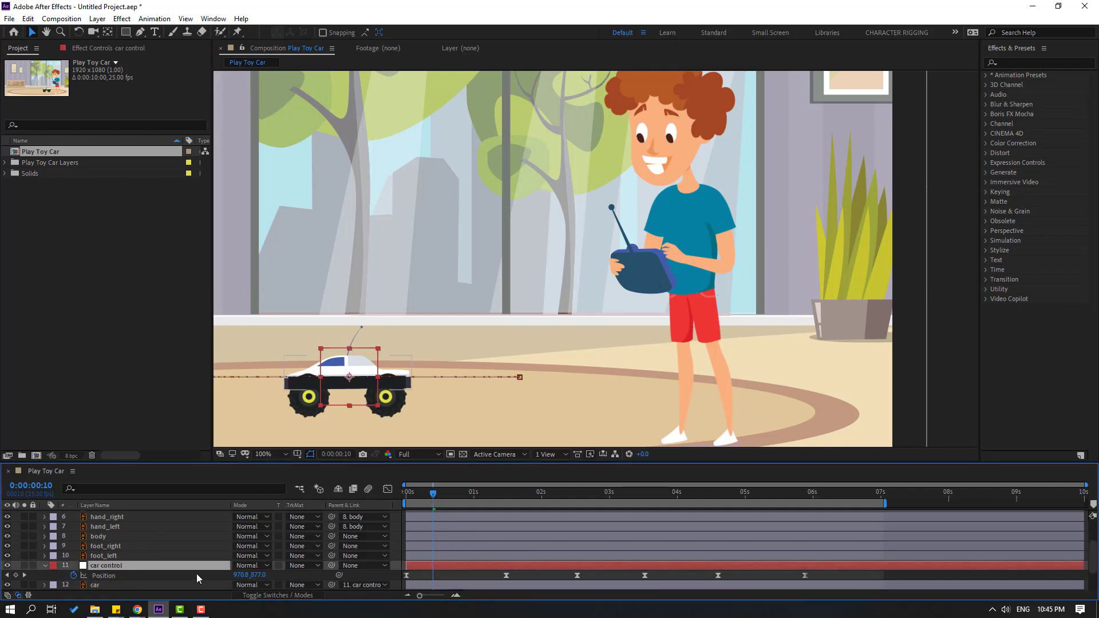
drag(425, 500, 410, 500)
scroll(122, 531, up, 2)
click(125, 528)
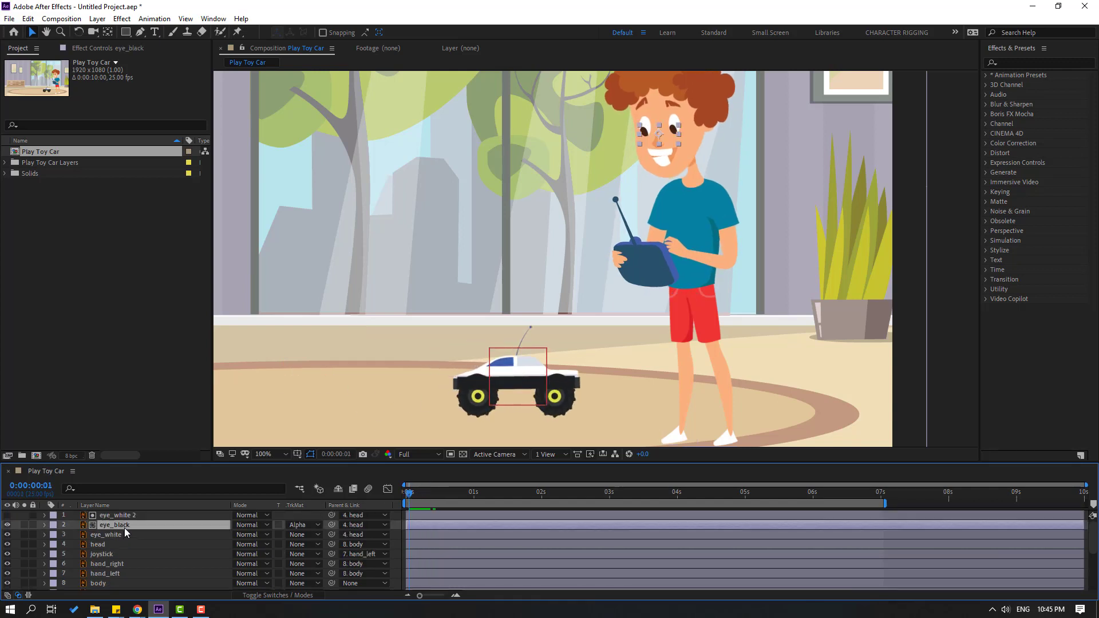
key(p)
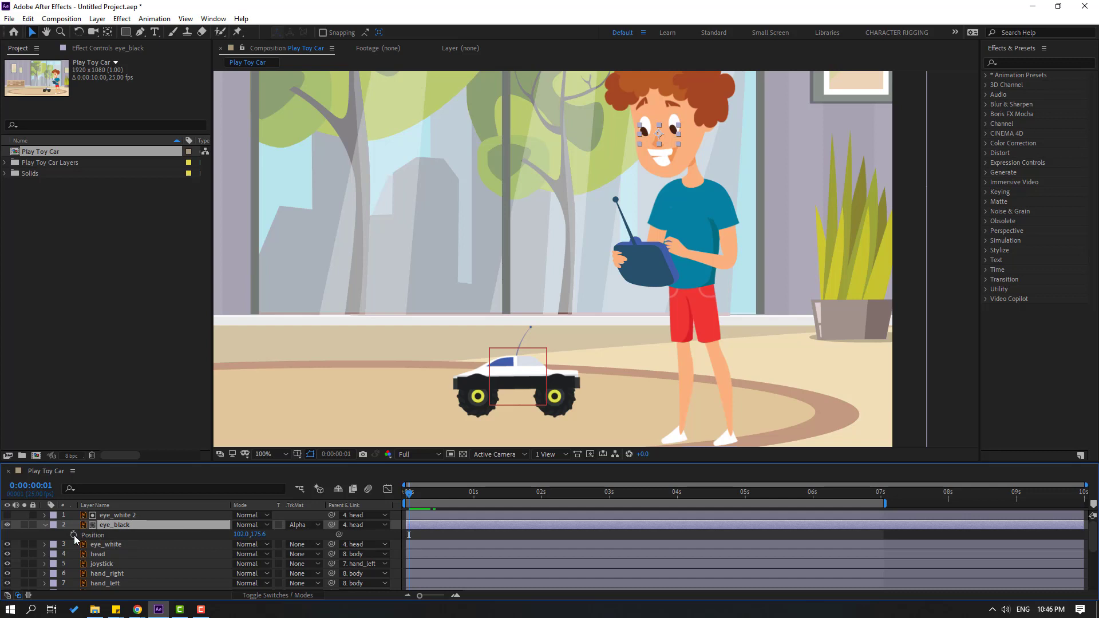
Step: At 0:00:01:12, move the pupils toward the car to Position 98.4, 166.6 and preview the eye movement
scroll(502, 538, down, 2)
click(420, 497)
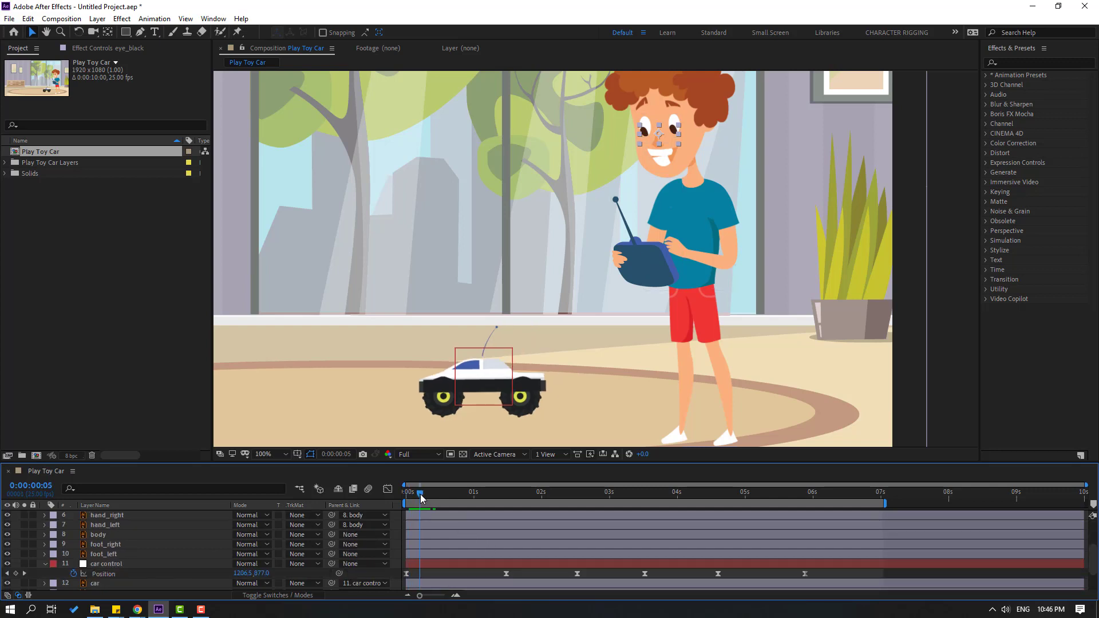
drag(421, 497, 504, 497)
scroll(613, 235, down, 2)
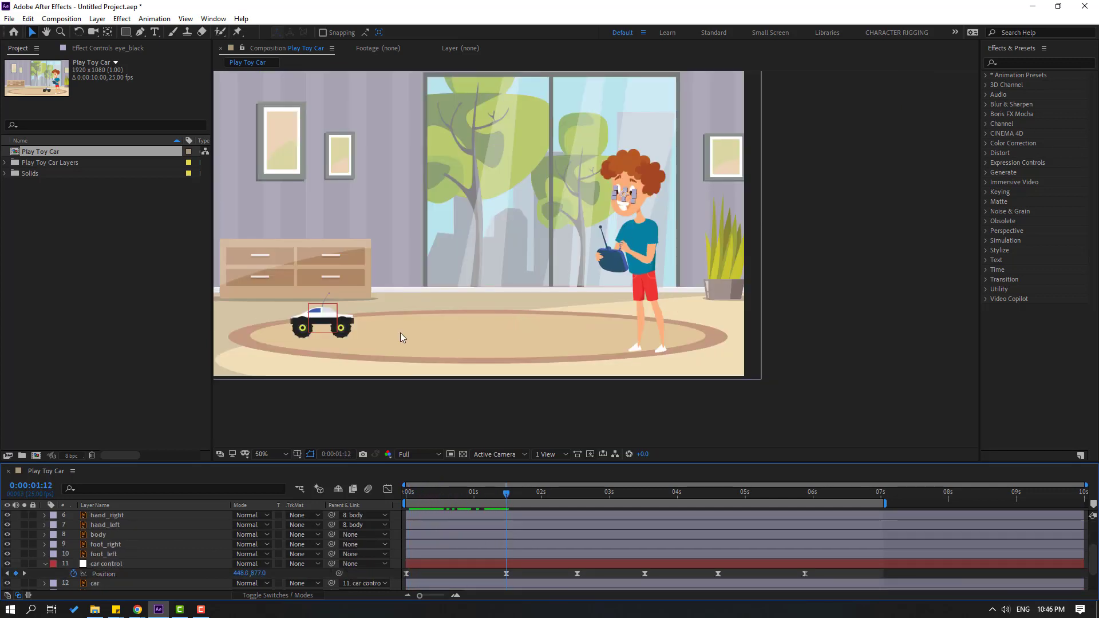
scroll(705, 188, up, 2)
scroll(731, 162, up, 1)
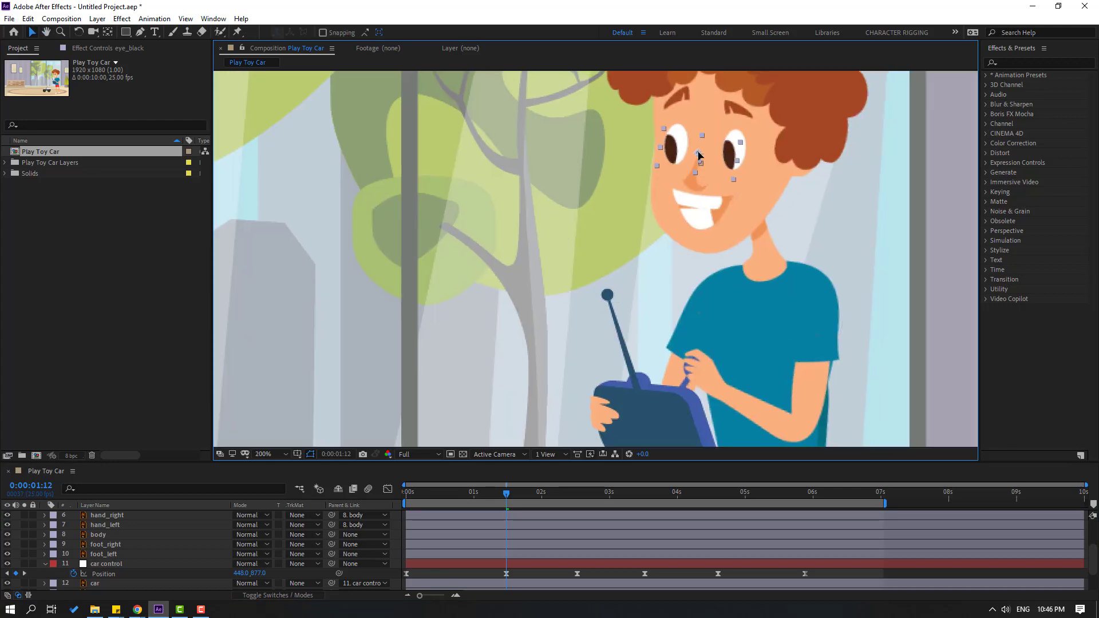
scroll(642, 241, down, 3)
scroll(520, 334, up, 2)
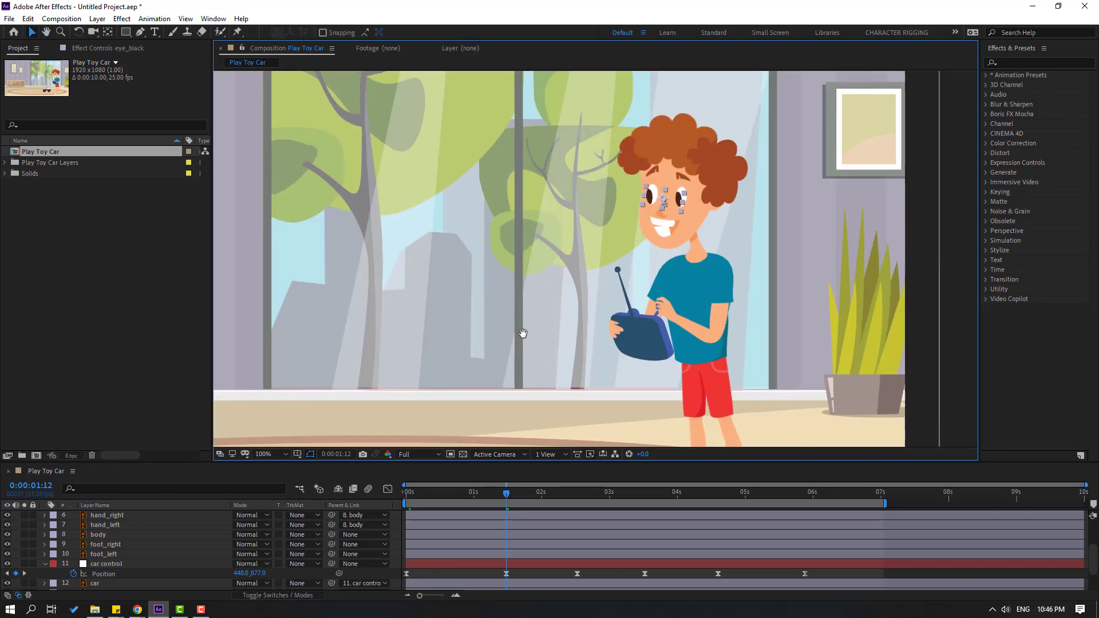
scroll(521, 334, down, 2)
click(527, 583)
key(space)
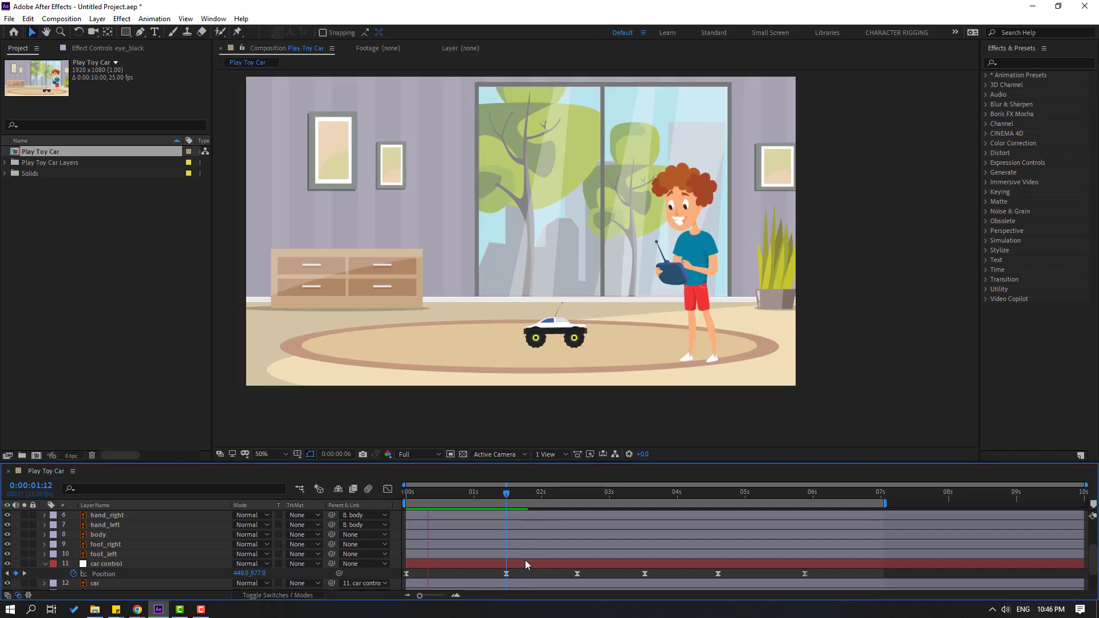
key(space)
Step: Apply Easy Ease to both eye_black Position keyframes, retime them to about 0:00:00:10 and 0:00:01:01, and preview
scroll(510, 555, up, 3)
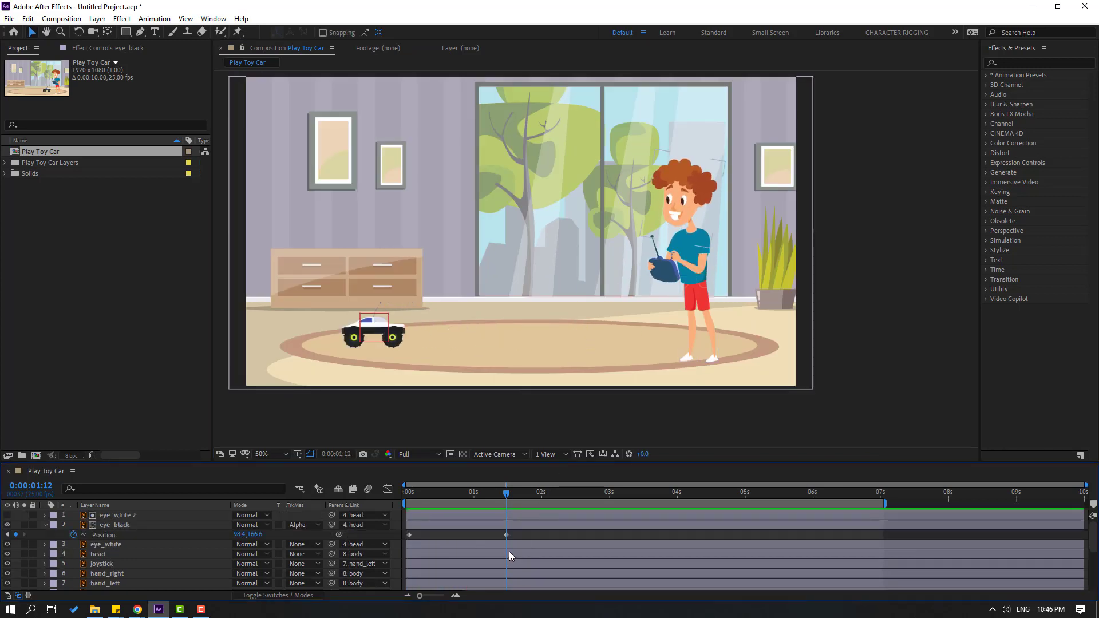
drag(517, 532, 404, 537)
right_click(410, 535)
mouse_move(458, 592)
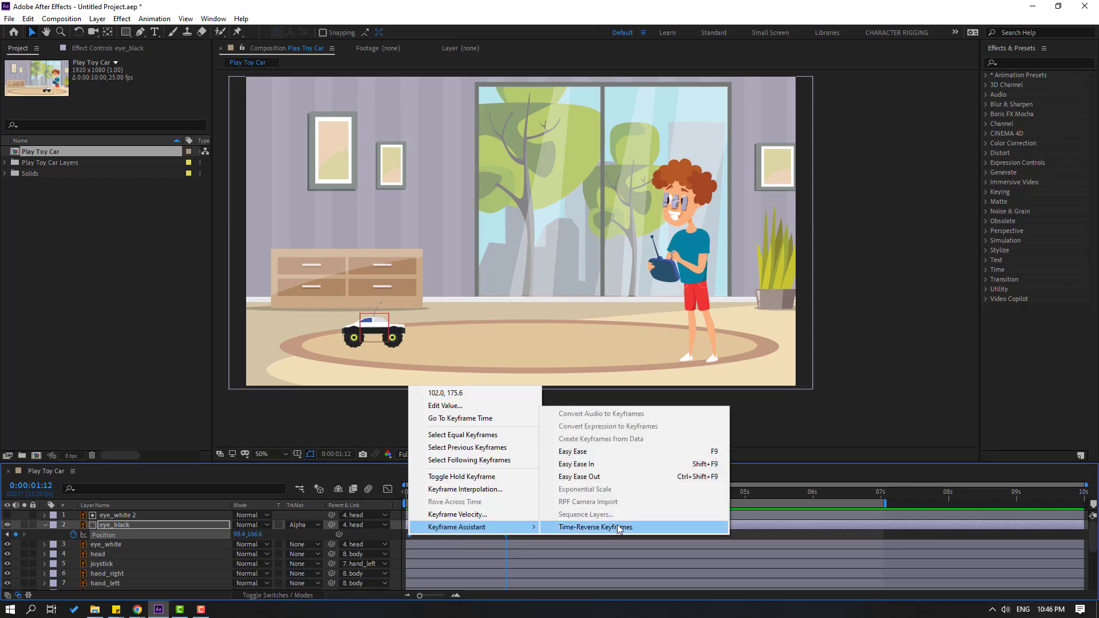
click(600, 457)
drag(507, 533, 431, 535)
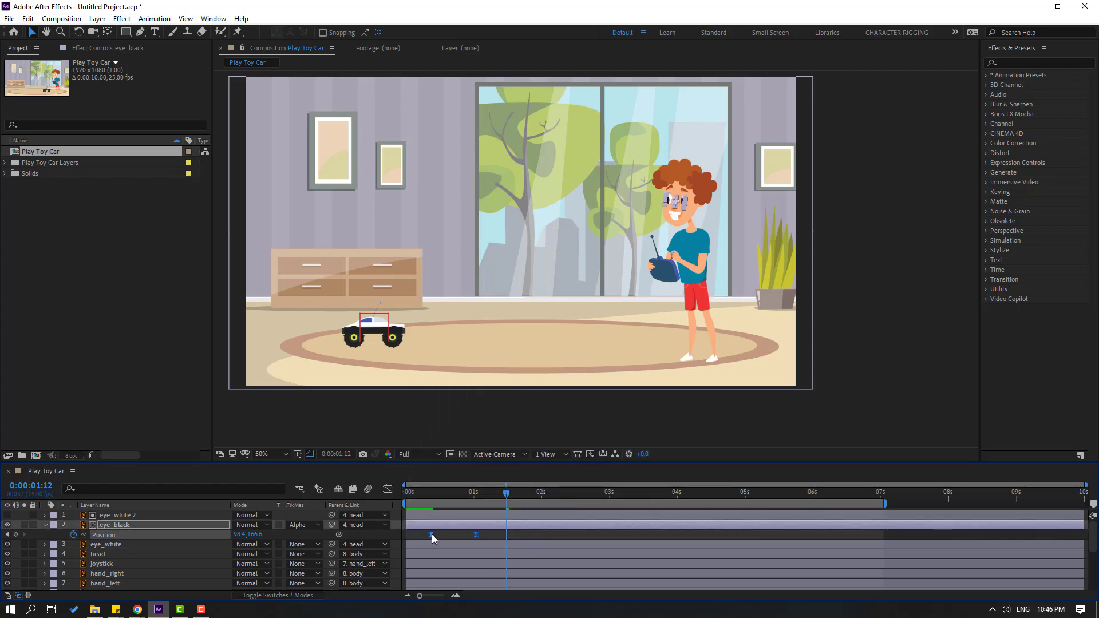
key(space)
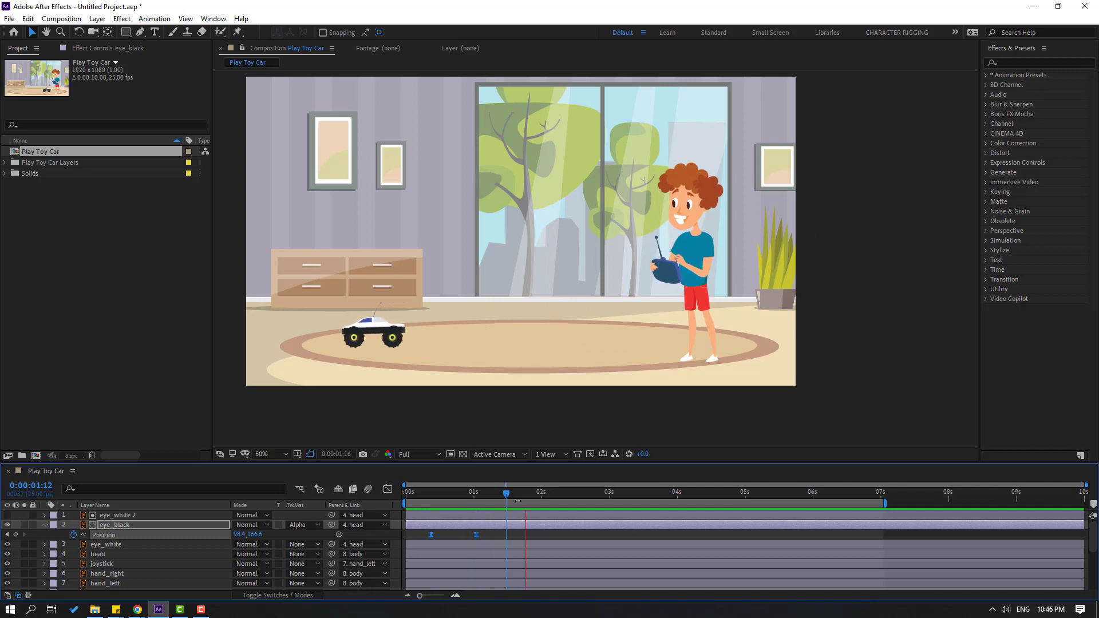
key(space)
Step: Add a hold Position keyframe for eye_black at 0:00:01:21 and move the pupils to 101.2, 164.1 at 0:00:02:07
drag(504, 495, 560, 499)
scroll(673, 227, up, 5)
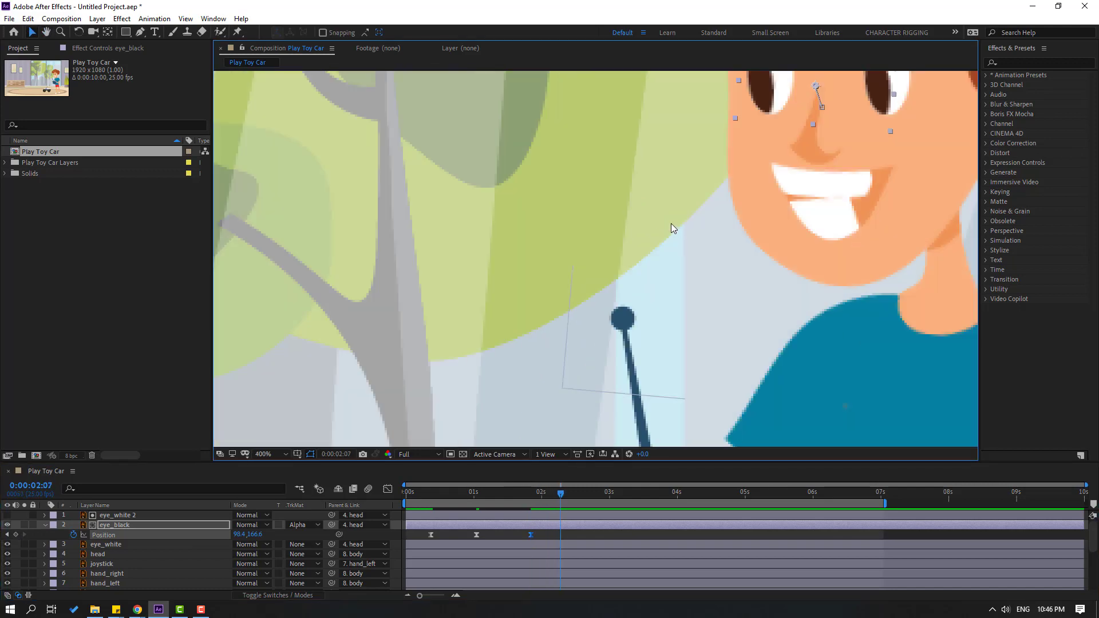
scroll(673, 227, up, 4)
scroll(673, 228, right, 4)
drag(652, 214, 656, 236)
scroll(657, 236, down, 4)
scroll(656, 236, down, 2)
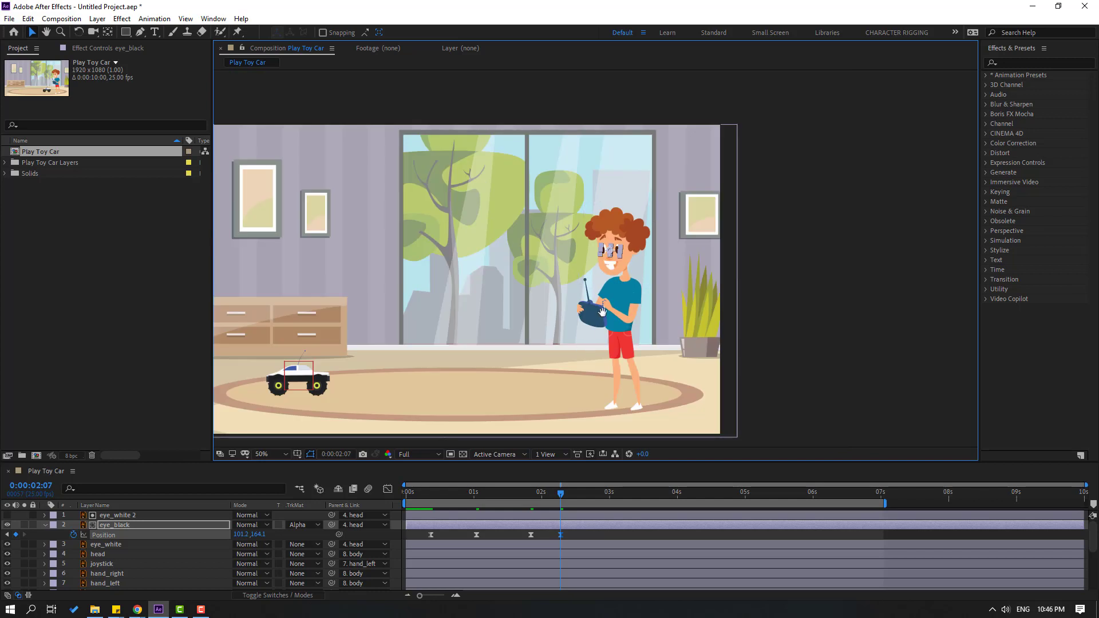
Step: Preview the eye movement and shift eye_black's second Position keyframe earlier, to about 0:00:00:16
key(space)
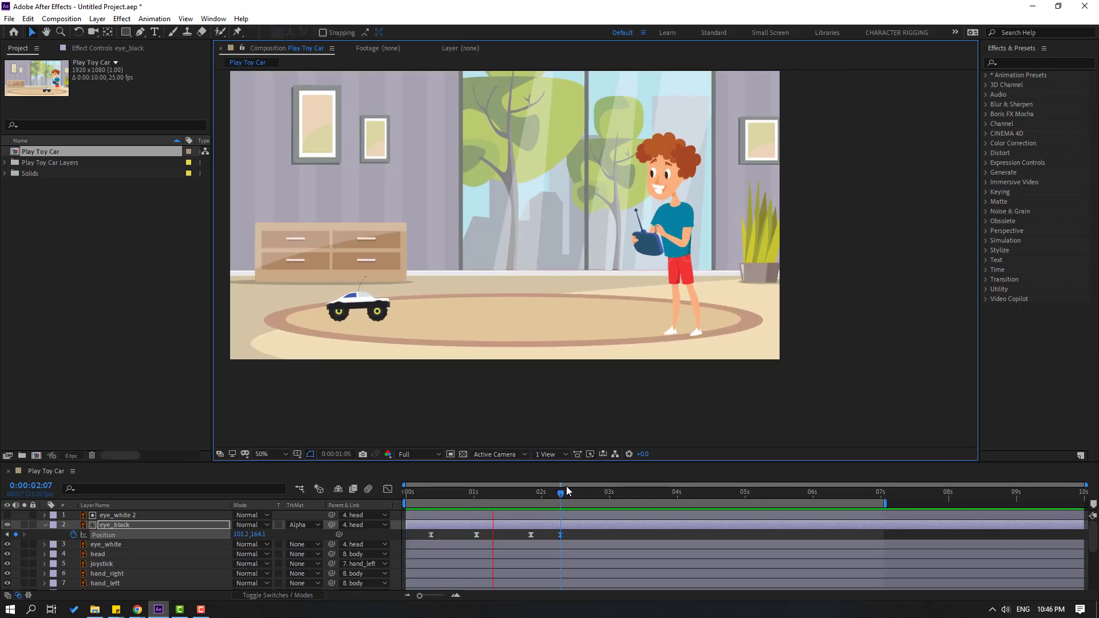
click(526, 496)
drag(477, 537, 450, 537)
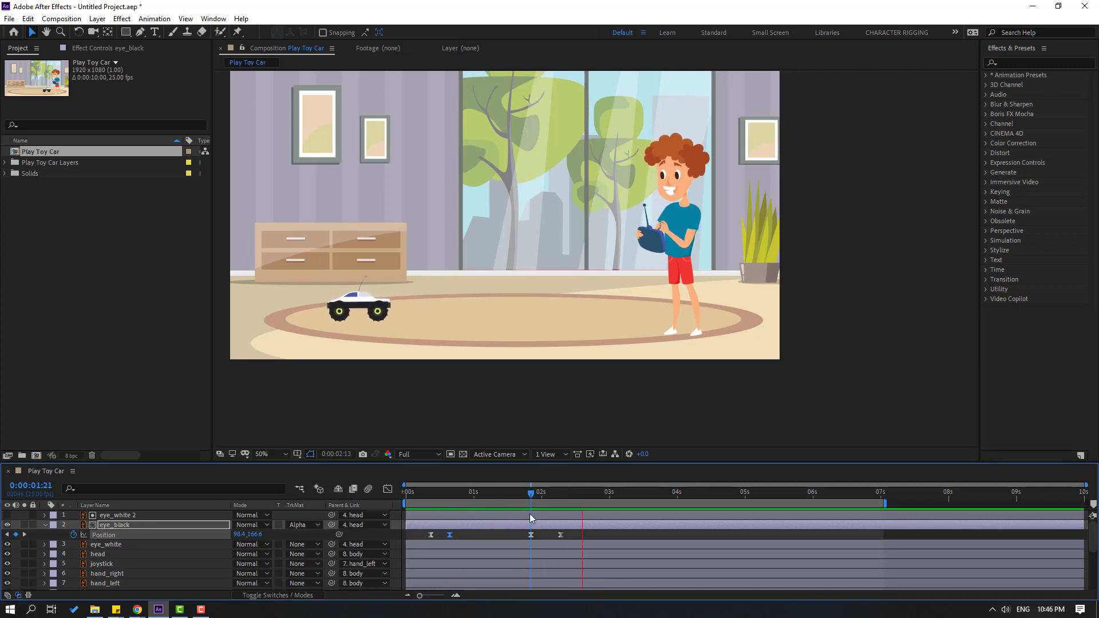
key(space)
Step: Add a hold Position keyframe for eye_black at about 0:00:02:18 and lower the pupils to 102.1, 174.1 at 0:00:03:16
drag(554, 502, 653, 492)
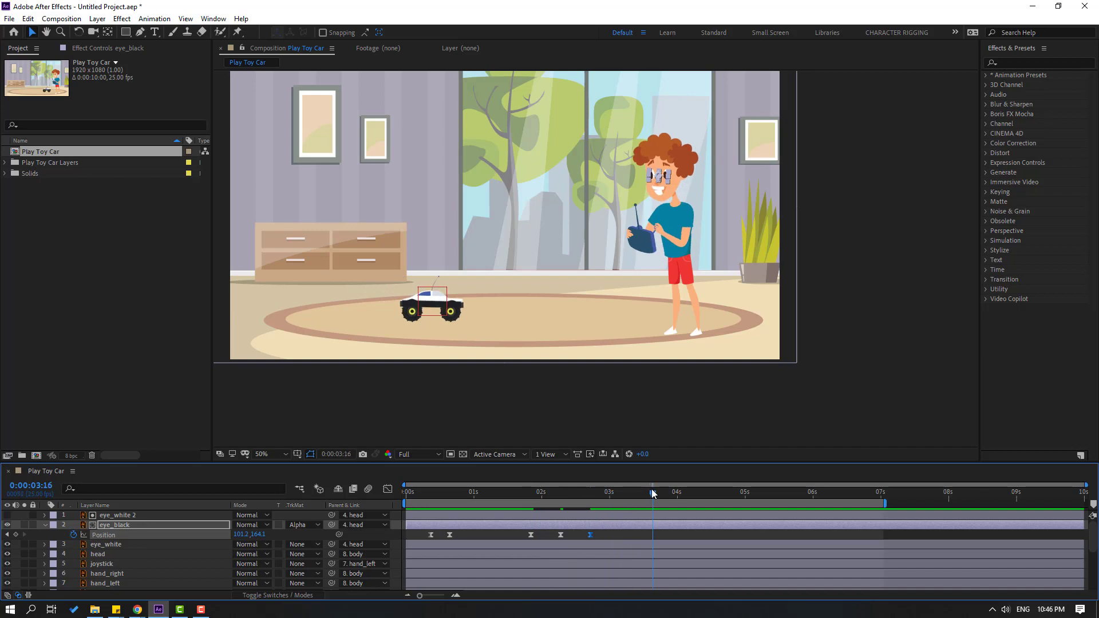
scroll(662, 245, up, 2)
scroll(724, 126, up, 1)
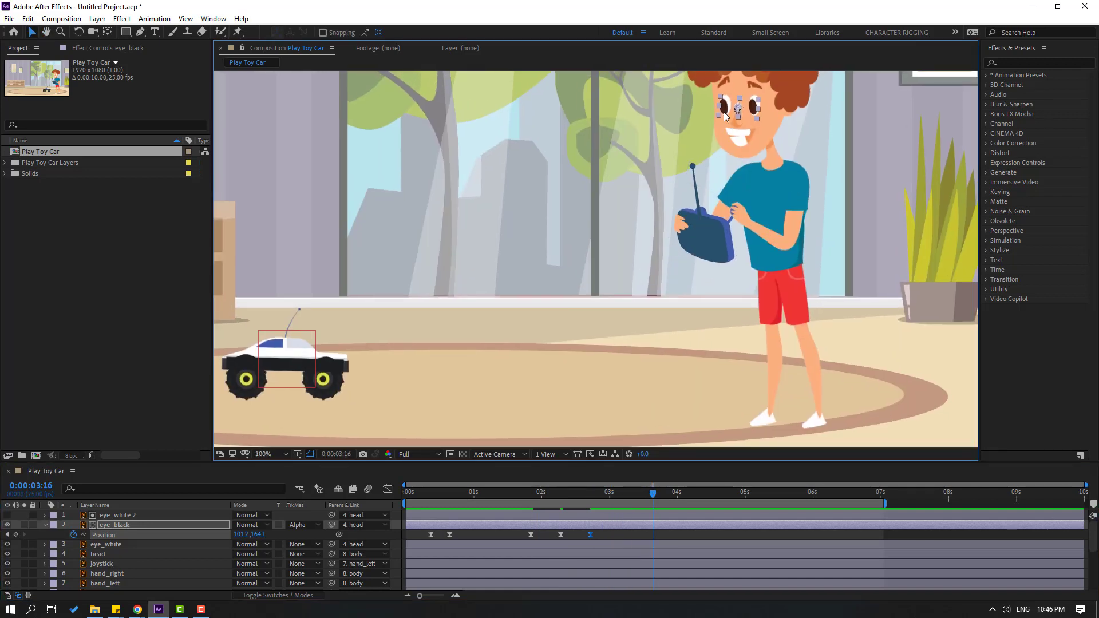
drag(725, 116, 725, 118)
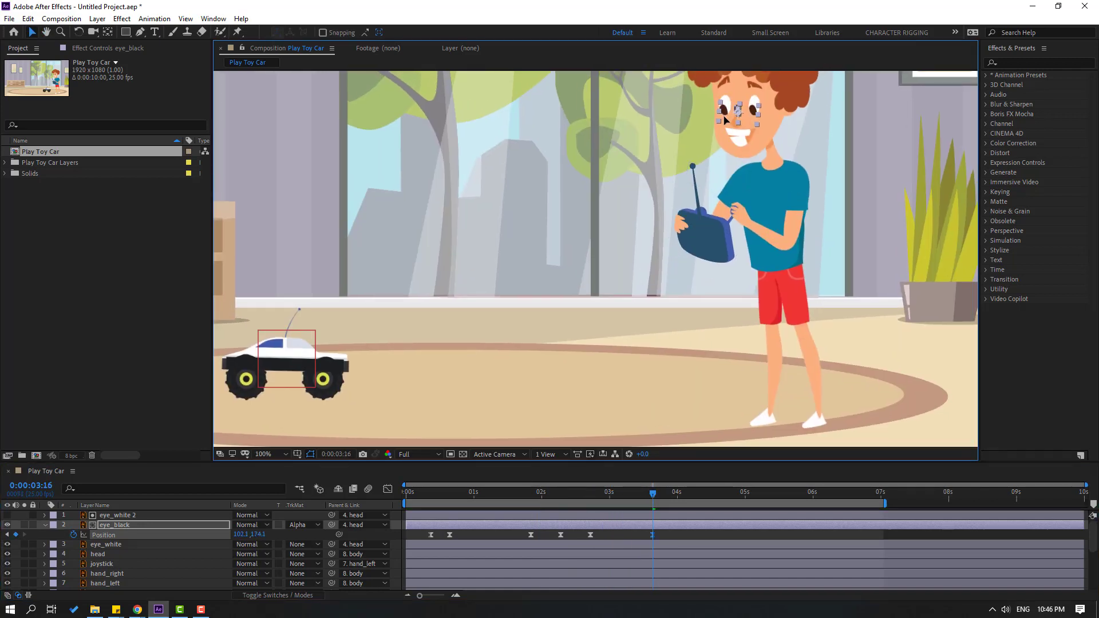
Step: Retime eye_black's last two Position keyframes to about 0:00:03:00 and 0:00:03:07 and preview the animation
drag(591, 537, 600, 536)
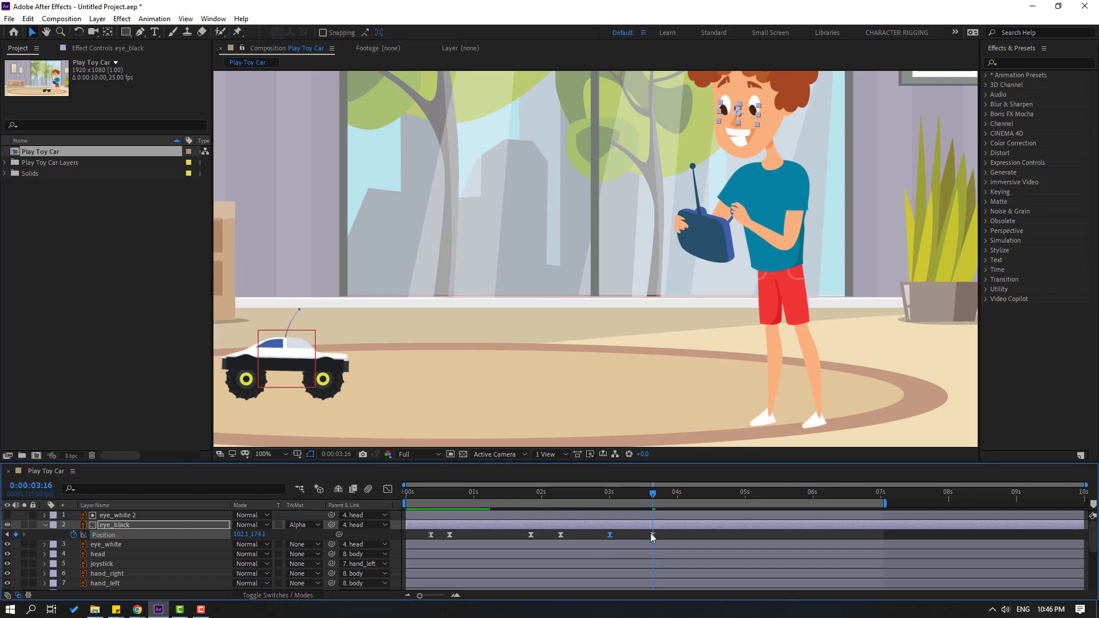
key(space)
scroll(665, 296, down, 2)
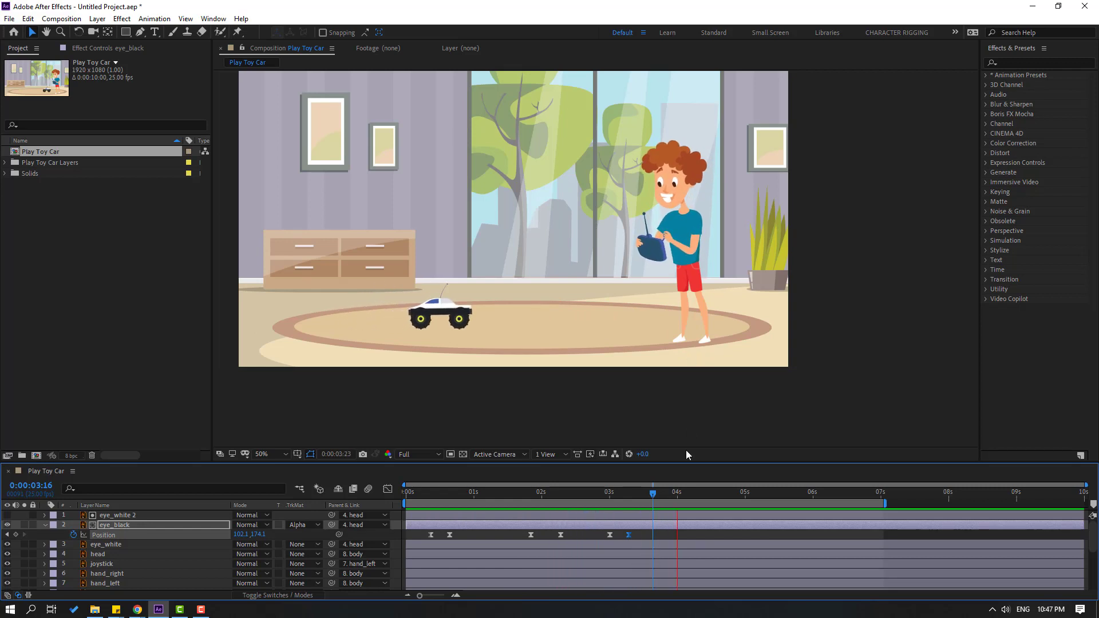
click(651, 493)
Step: Add a hold Position keyframe for eye_black at 0:00:03:20 and raise the pupils to 101.3, 165.1 at 0:00:04:02
drag(657, 499, 671, 494)
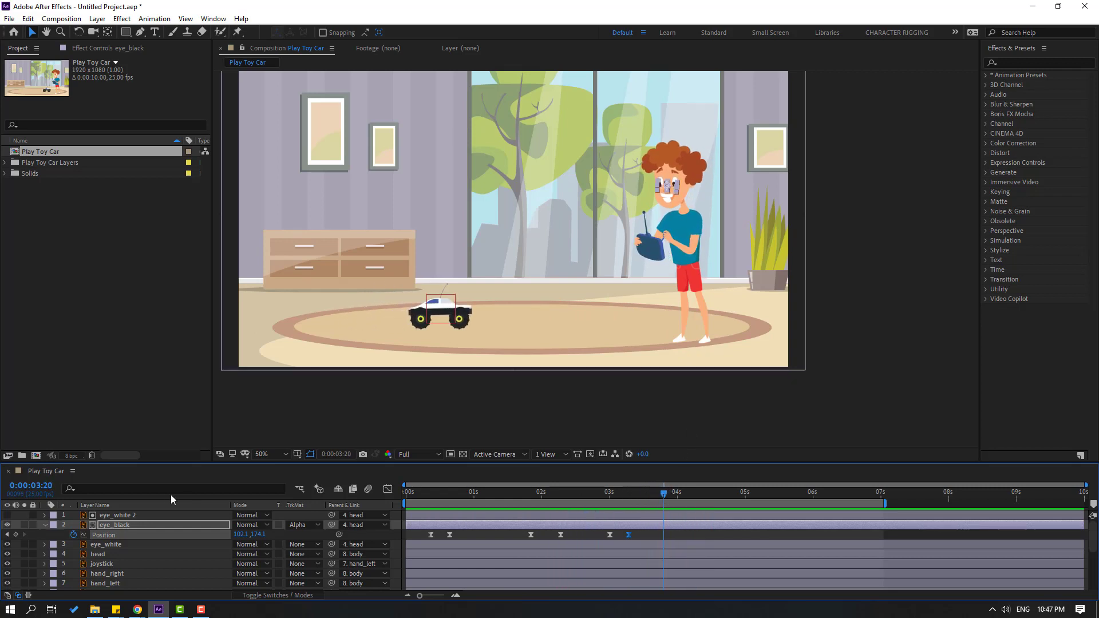
scroll(659, 344, up, 2)
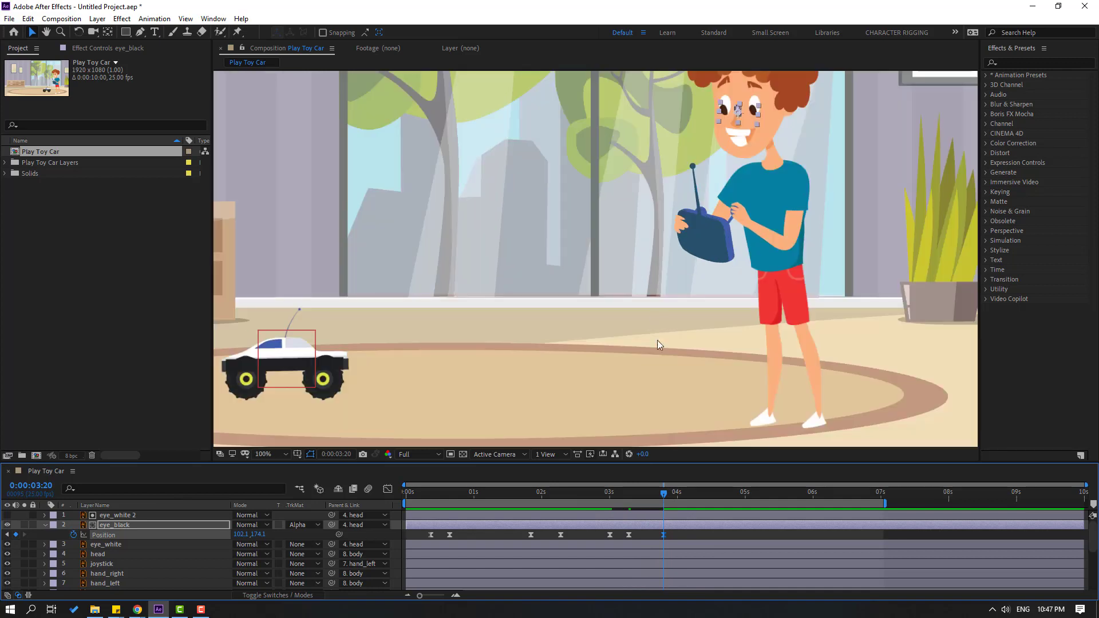
drag(666, 498, 683, 495)
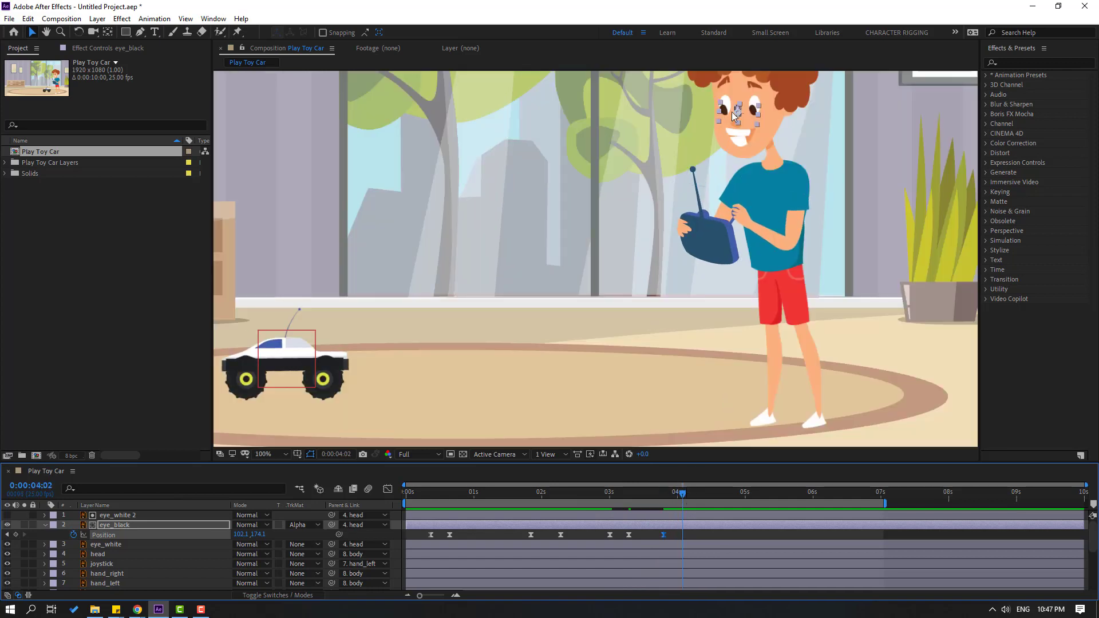
drag(734, 116, 728, 109)
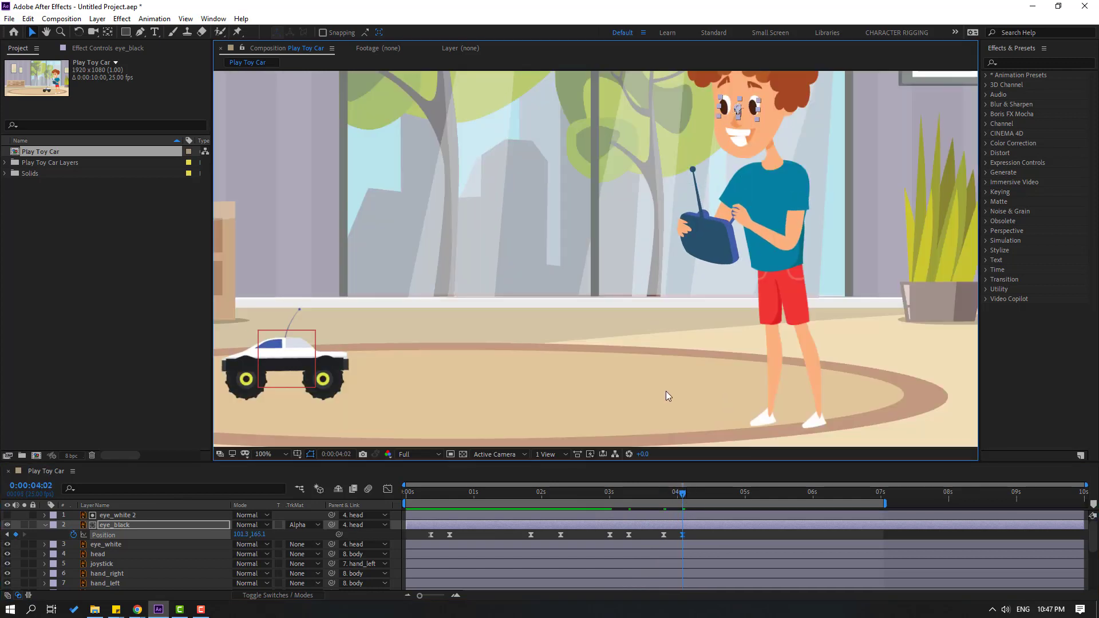
Step: Add a hold Position keyframe for eye_black at about 0:00:04:22, lower the pupils to 102.0, 175.6 at 0:00:05:05, and preview
scroll(666, 395, down, 2)
drag(689, 497, 759, 495)
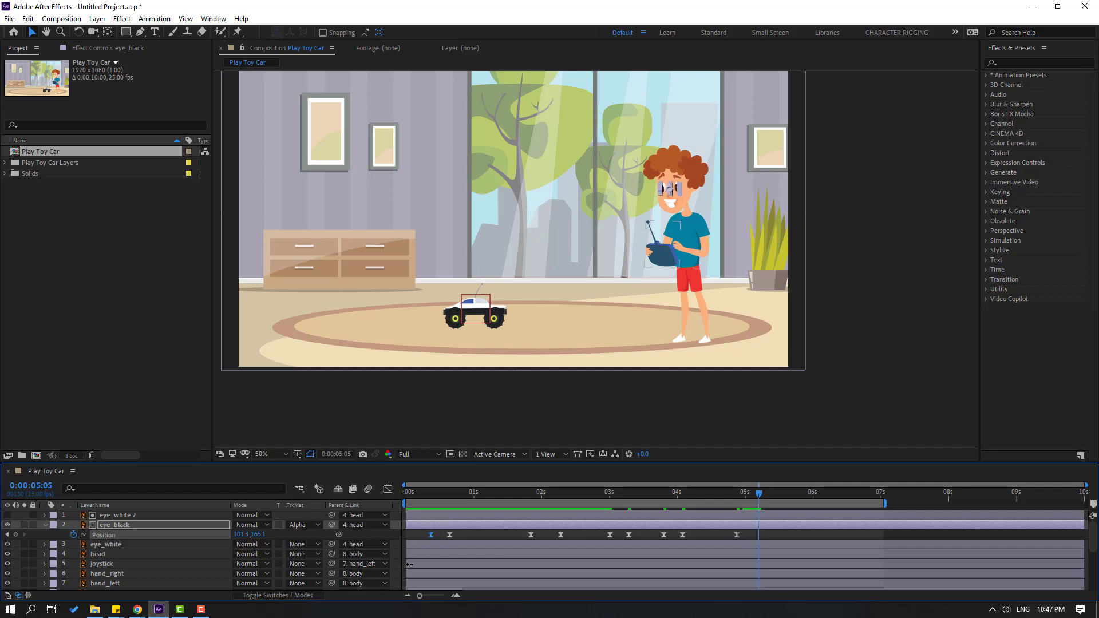
drag(670, 189, 671, 192)
click(792, 533)
key(space)
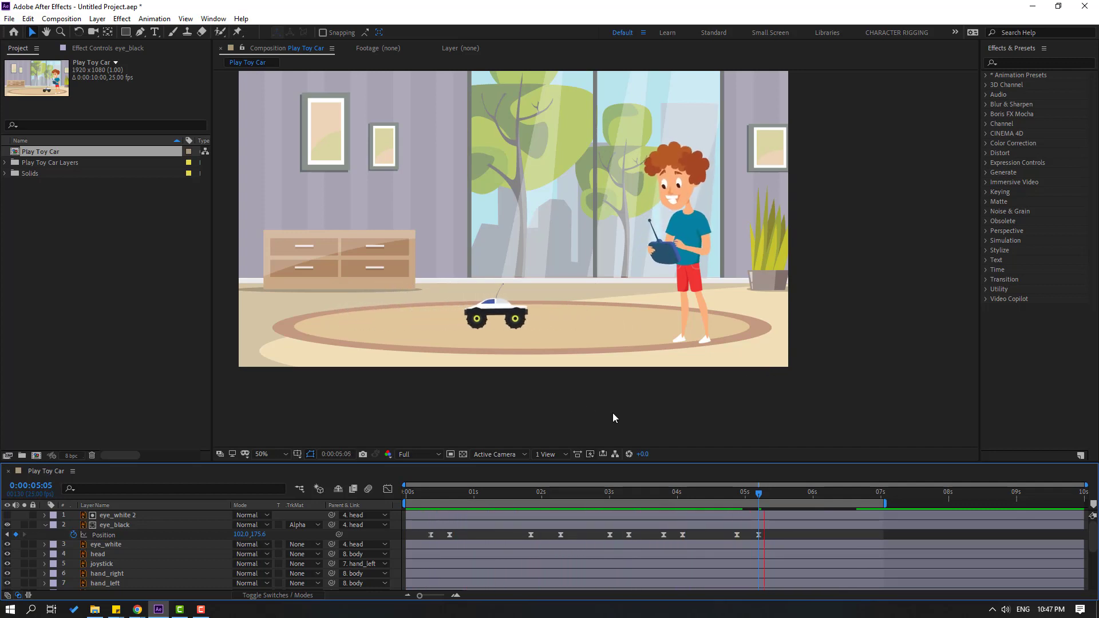
Step: Trim the Play Toy Car composition to its work area
click(745, 494)
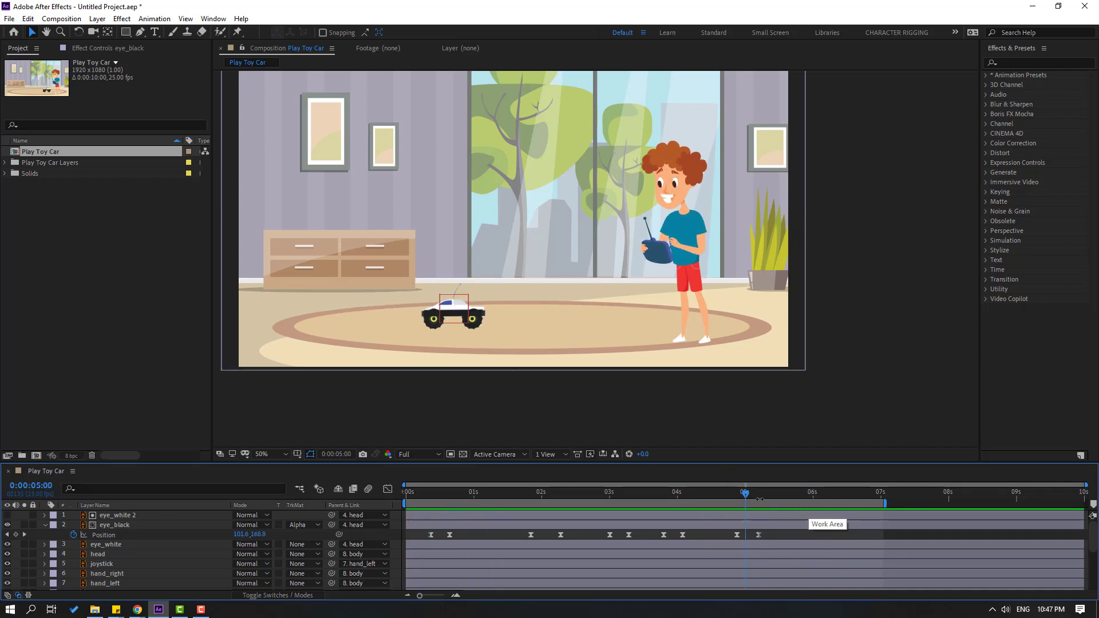
right_click(773, 503)
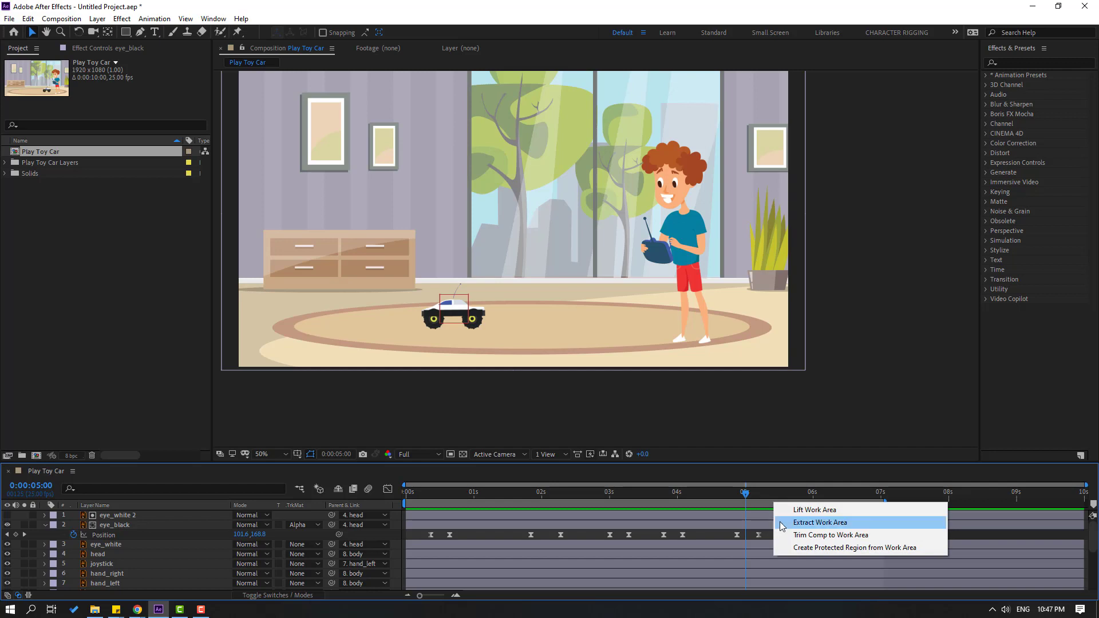
click(866, 535)
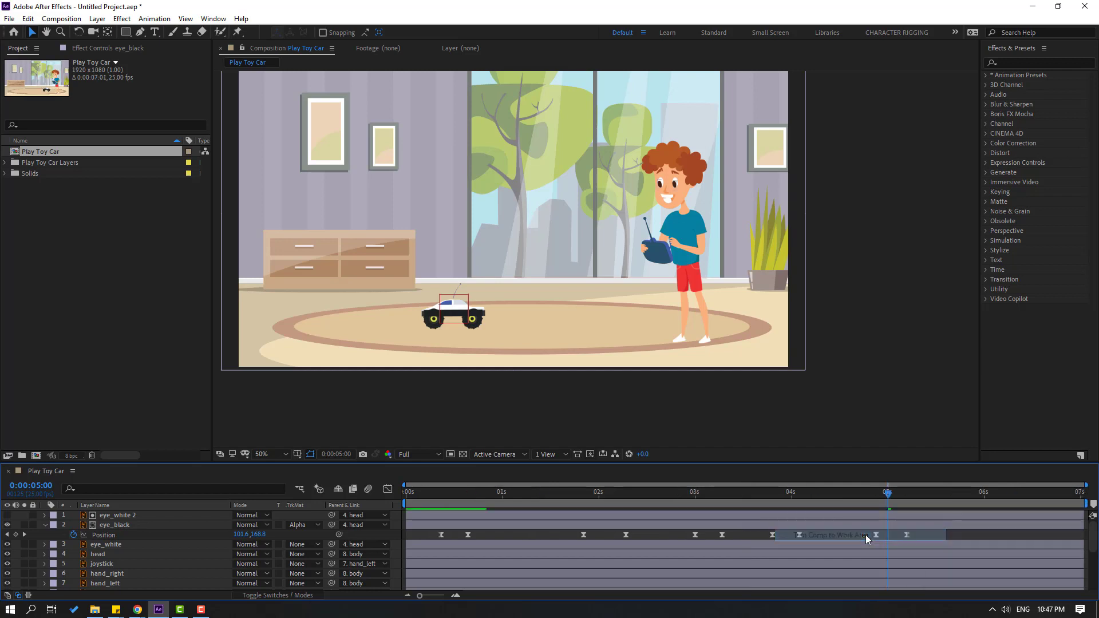
Step: Parent the eye_white 2 matte layer to the eye_white layer
drag(799, 497, 734, 495)
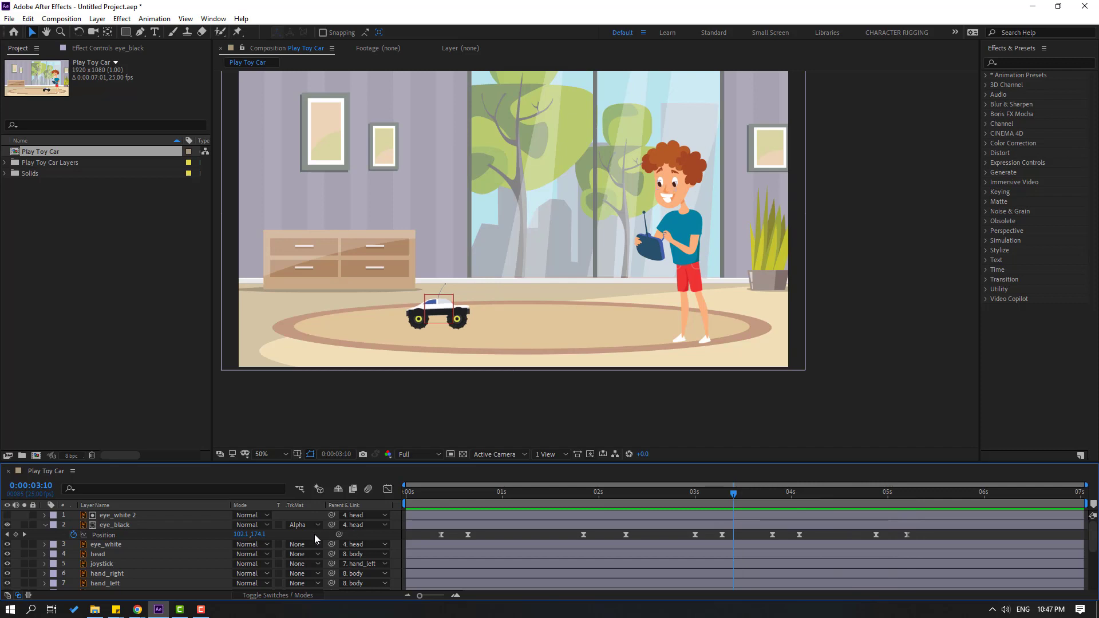
click(120, 516)
drag(331, 515, 117, 548)
Step: Reveal eye_white's Scale and set its first keyframe at 0:00:00:07 with the eyes fully open
click(108, 545)
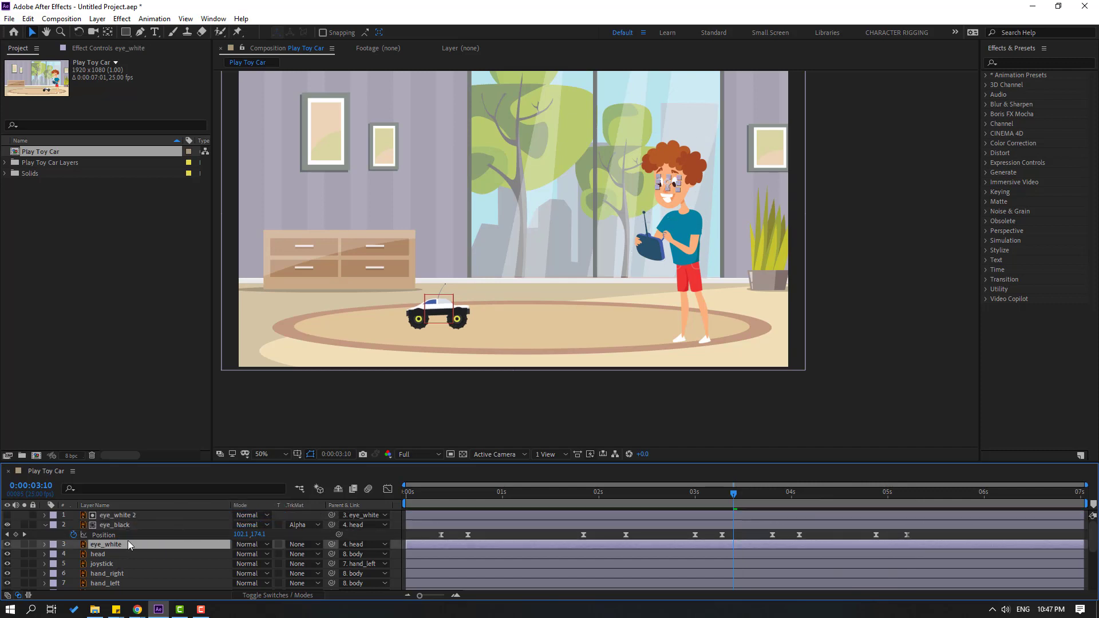
scroll(653, 240, up, 4)
scroll(620, 308, down, 4)
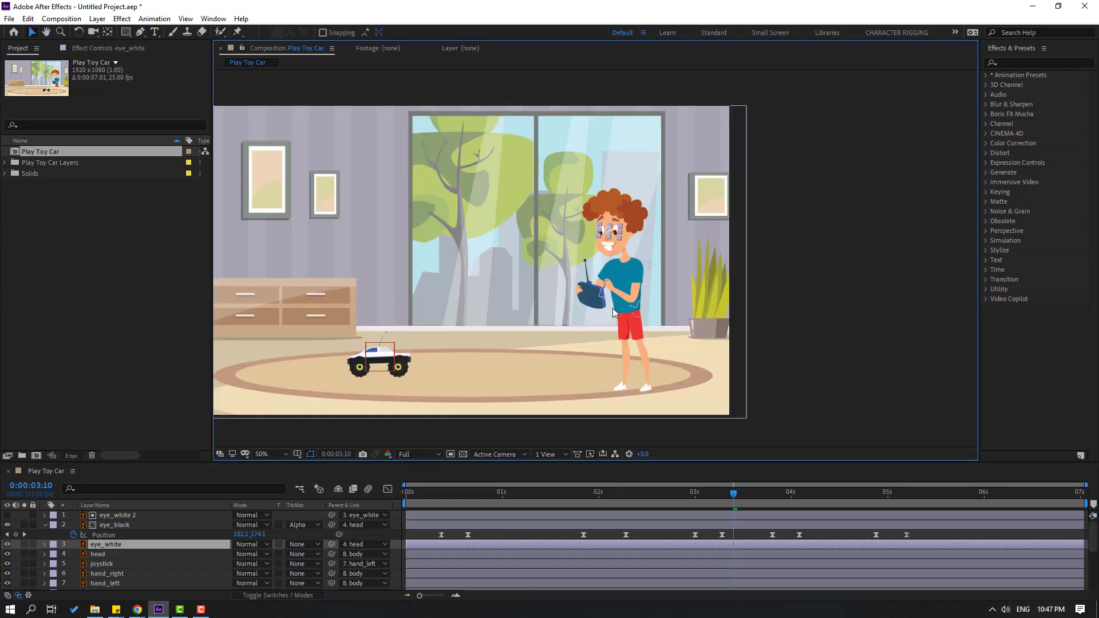
key(s)
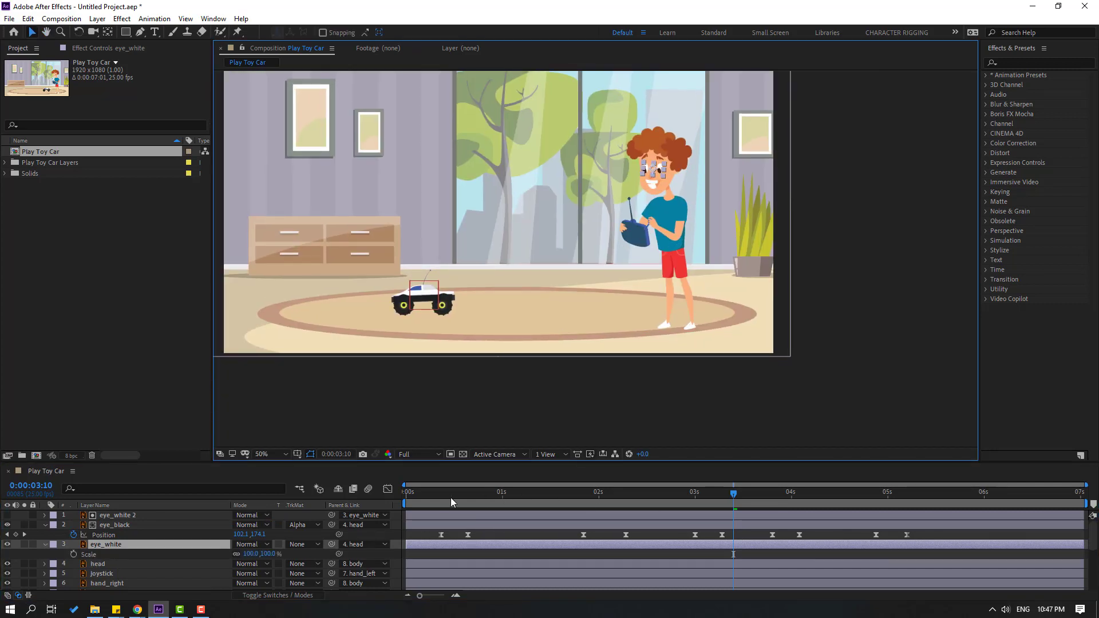
drag(451, 497, 434, 496)
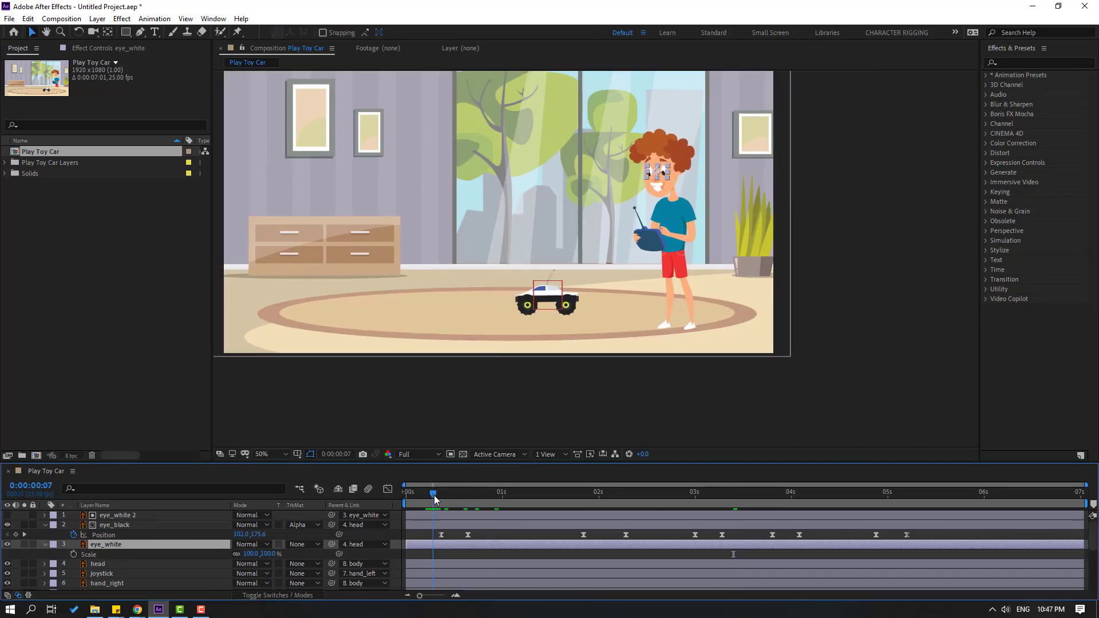
click(73, 555)
Step: Unlink eye_white's Scale proportions and close the eyes at 0:00:00:10 by setting the Scale to 100.0, 5.0%
key(Page_Down)
key(Page_Down)
key(Page_Down)
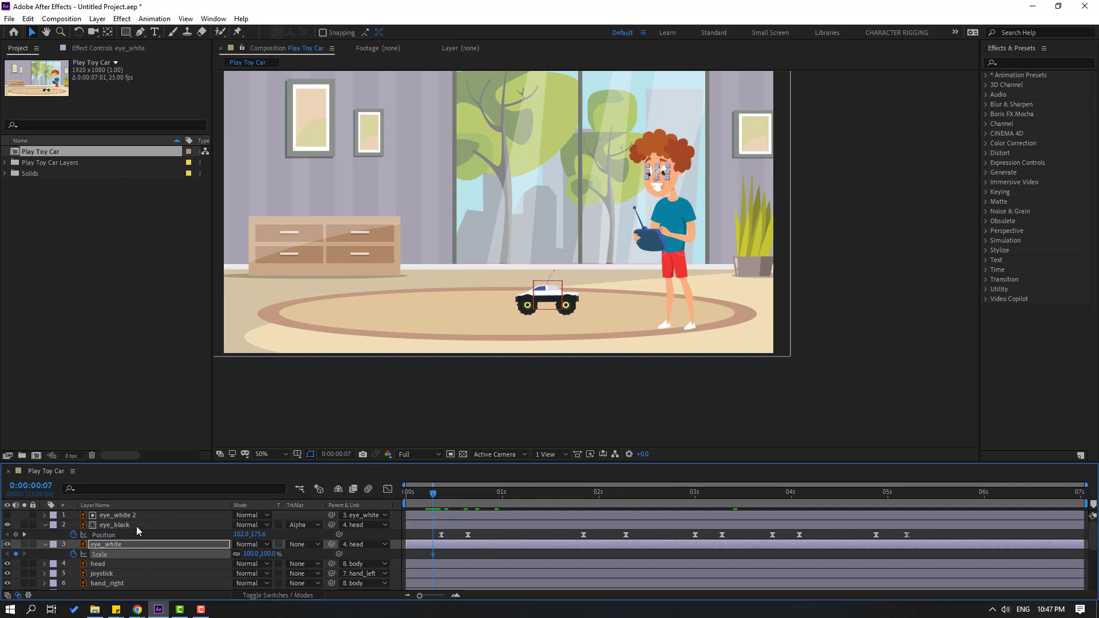
click(237, 555)
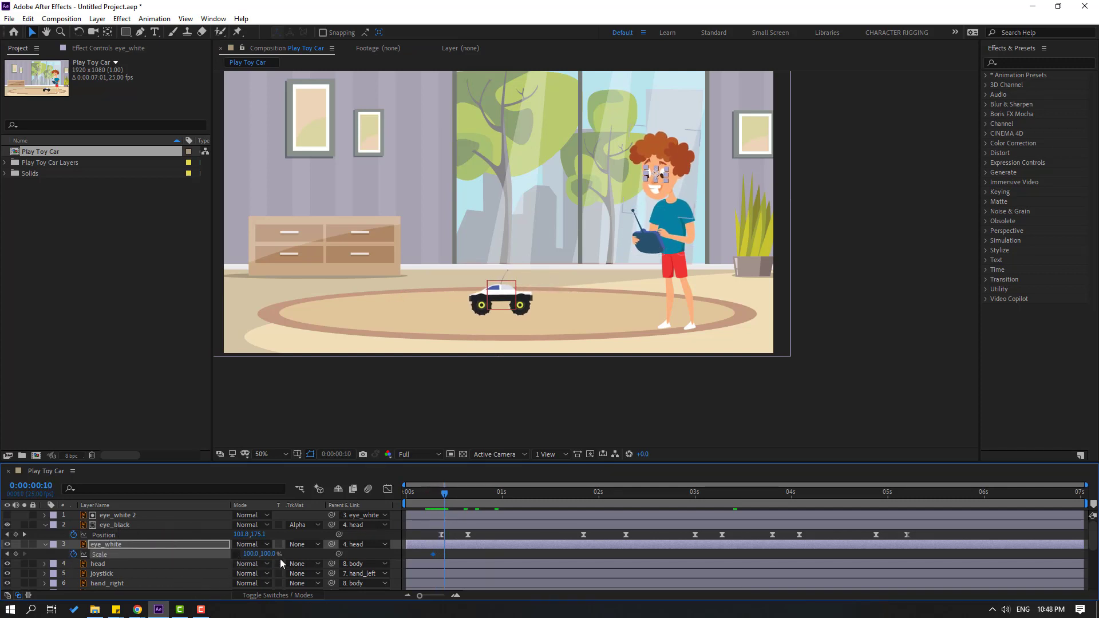
key(Return)
scroll(559, 271, up, 4)
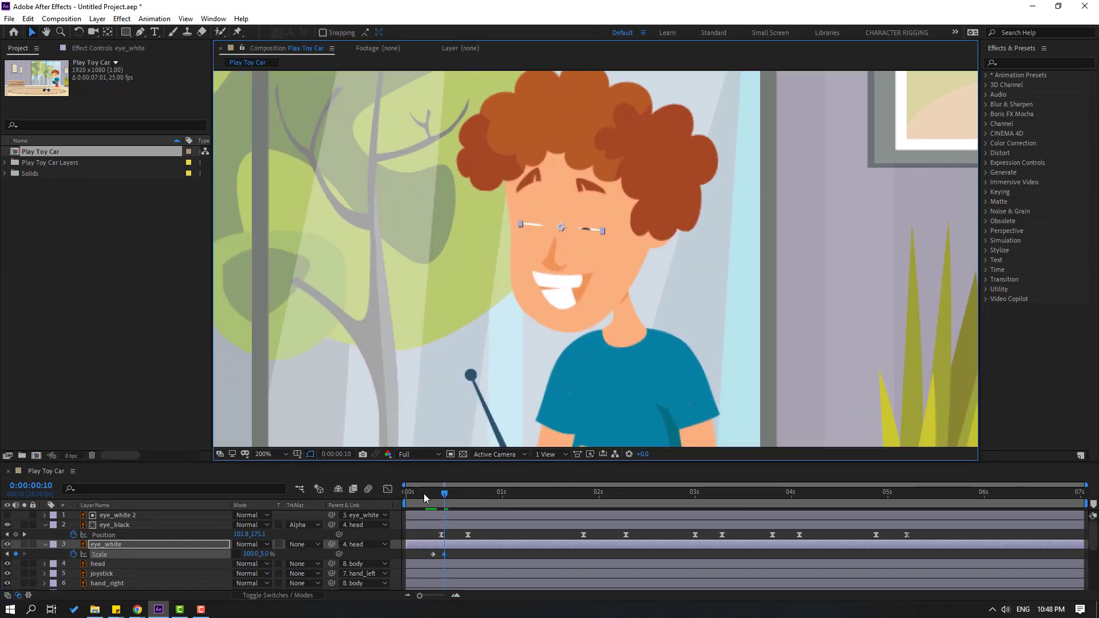
Step: Copy eye_white's first Scale keyframe to 0:00:00:13 to reopen the eyes
drag(423, 493, 457, 495)
click(433, 554)
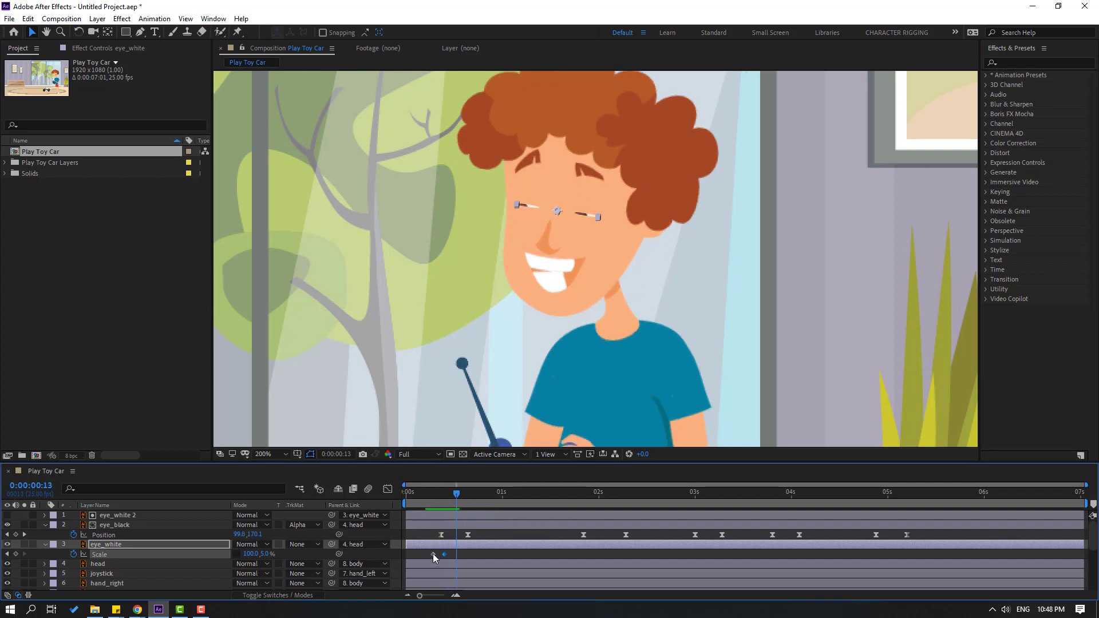
key(ctrl+c)
key(ctrl+v)
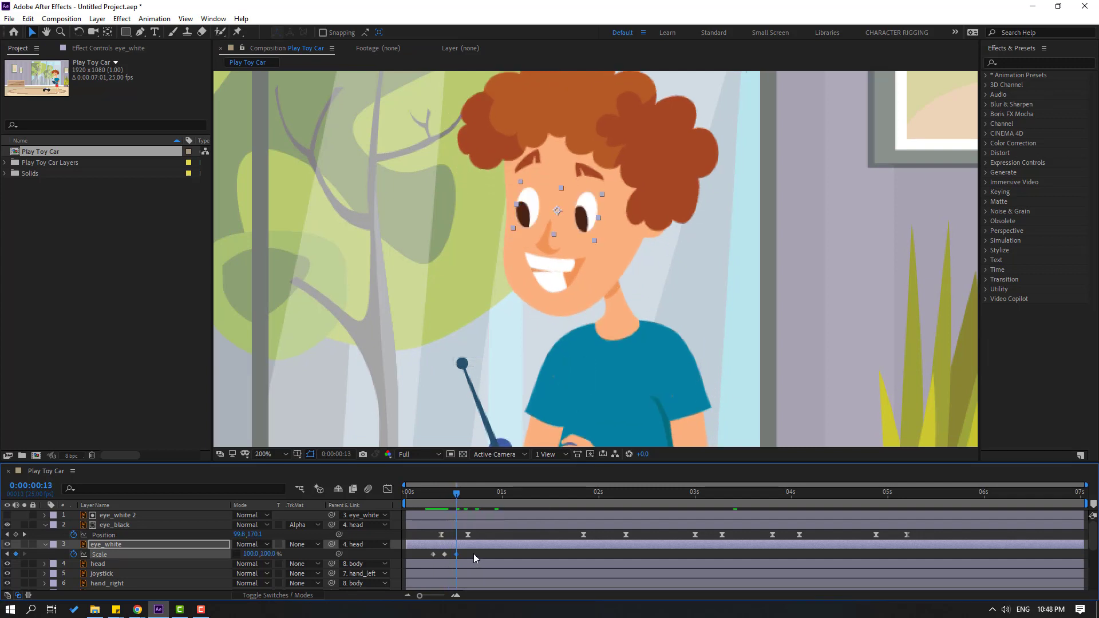
Step: Apply Easy Ease to eye_white's three Scale keyframes, shift them later to start at eye_black's first Position keyframe, and preview the blink
right_click(434, 555)
mouse_move(504, 545)
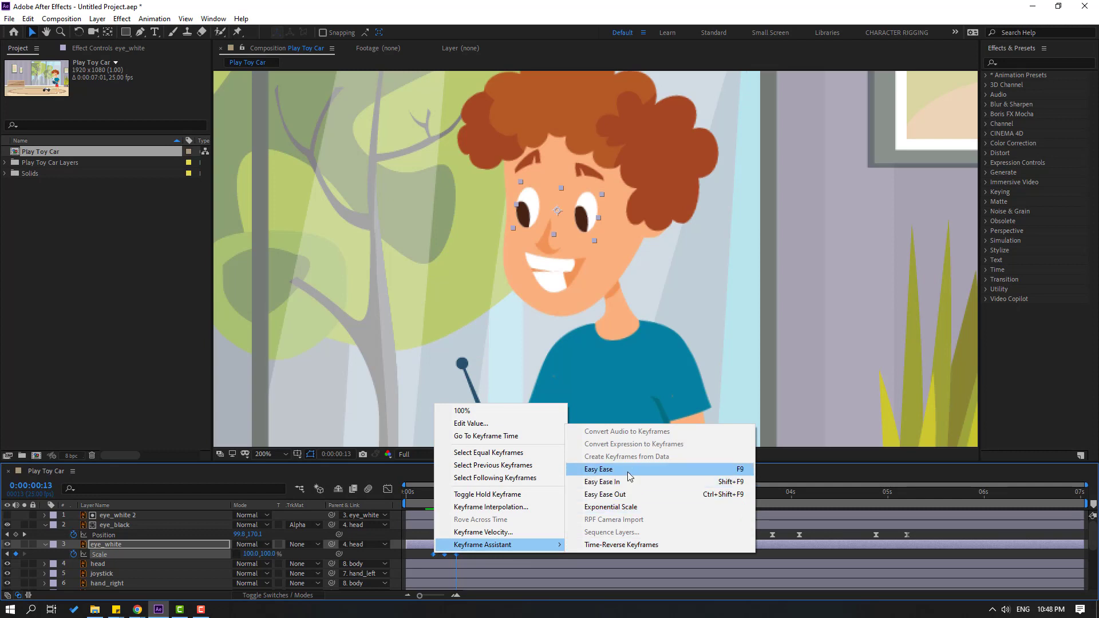
click(733, 466)
drag(444, 554, 452, 554)
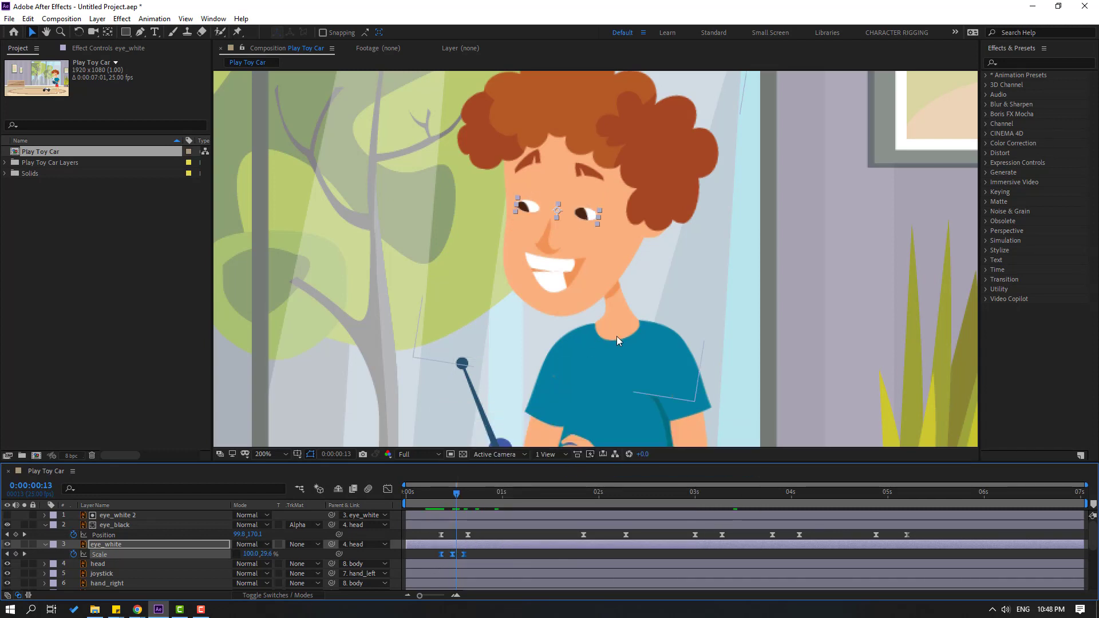
key(space)
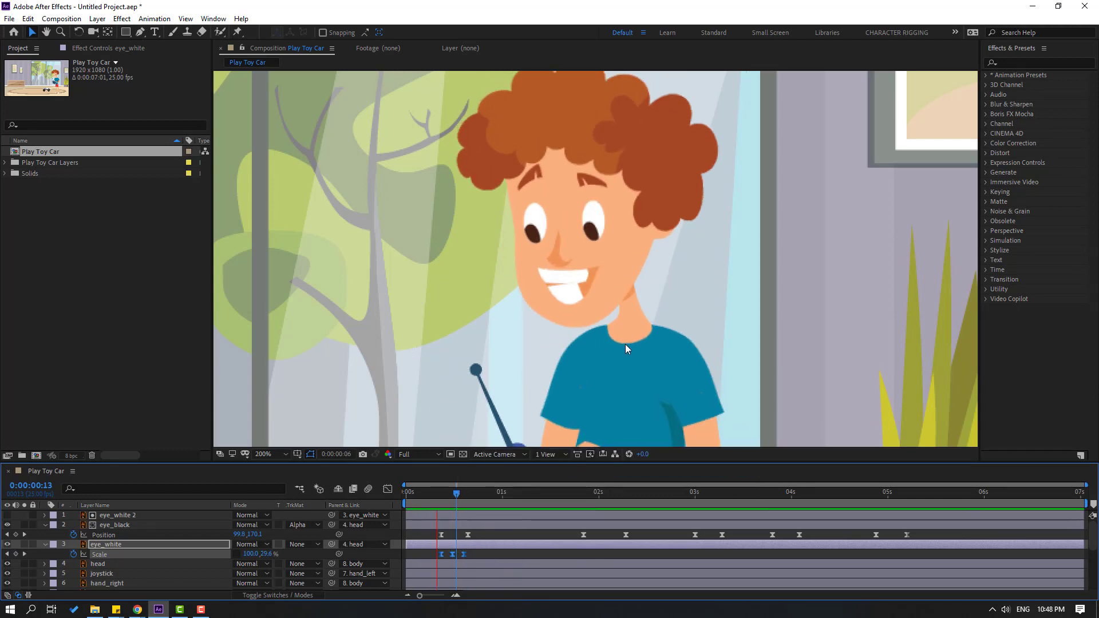
Step: Duplicate eye_white's three blink keyframes at about 0:00:01:22, 0:00:02:24, 0:00:03:20 and 0:00:04:22
drag(473, 552, 421, 574)
drag(512, 491, 695, 500)
key(ctrl+v)
click(772, 495)
key(ctrl+v)
drag(772, 495, 878, 496)
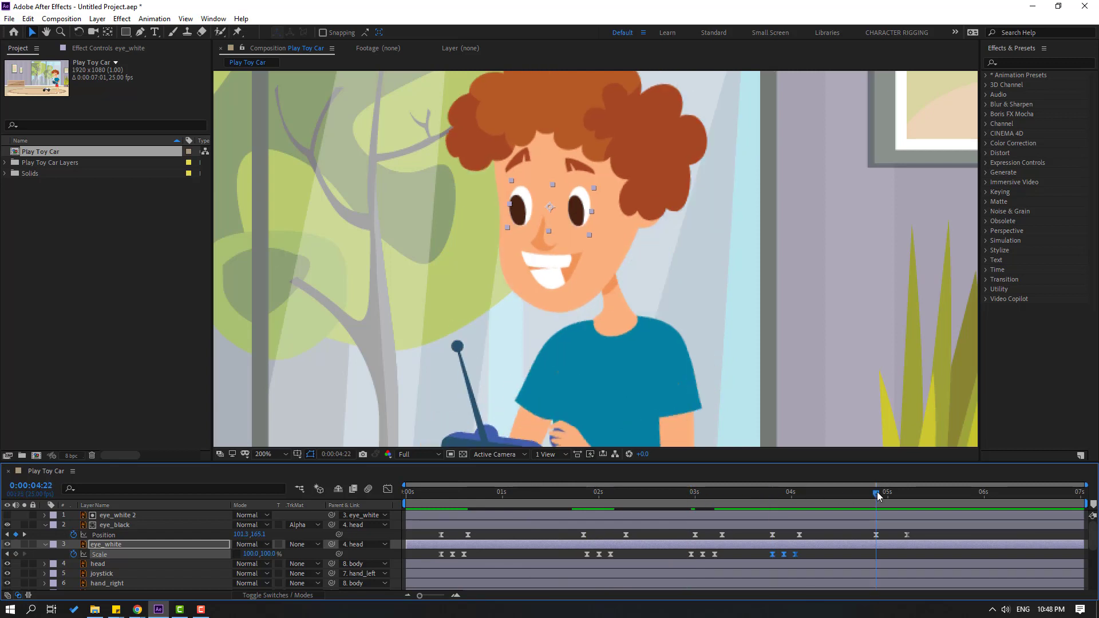
key(comma)
Step: Fit the whole composition in the viewer and preview the animation with the repeated blinks
click(272, 452)
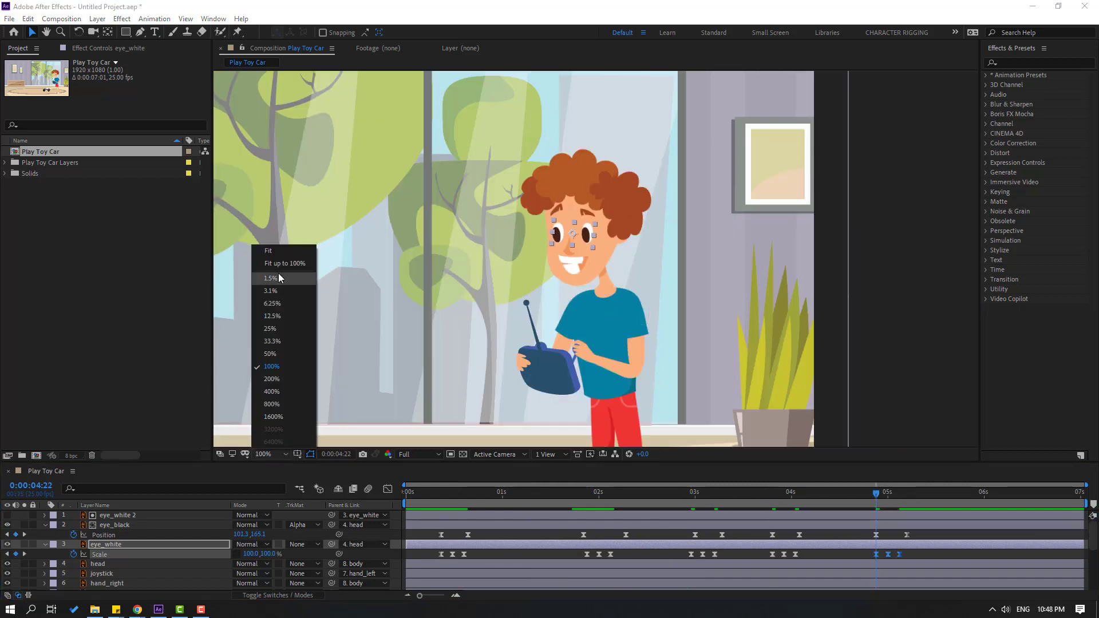
click(278, 273)
key(space)
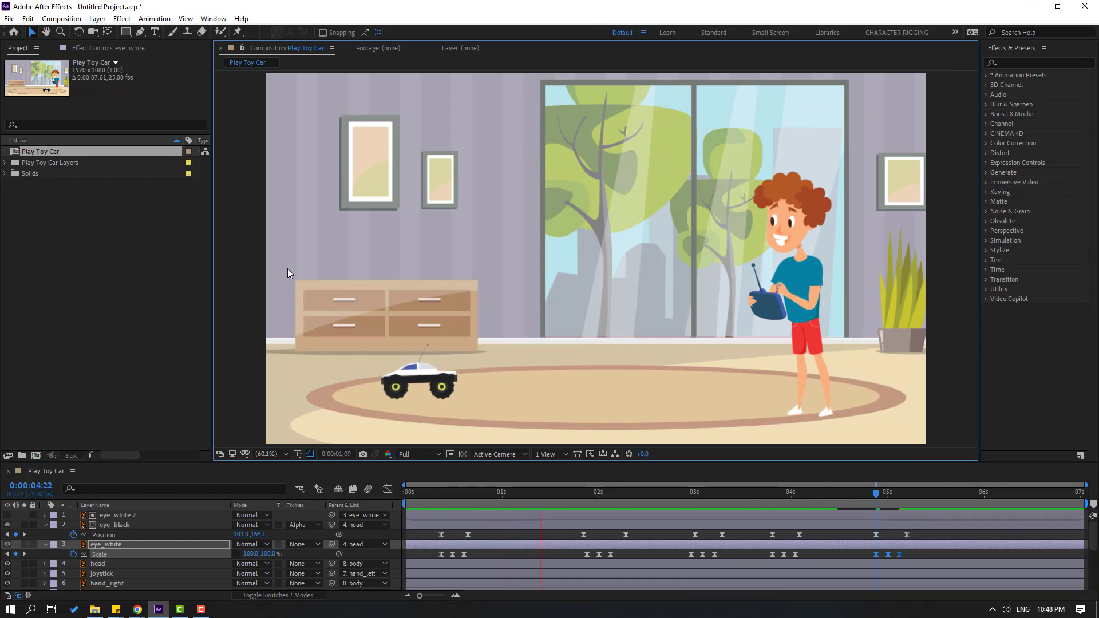